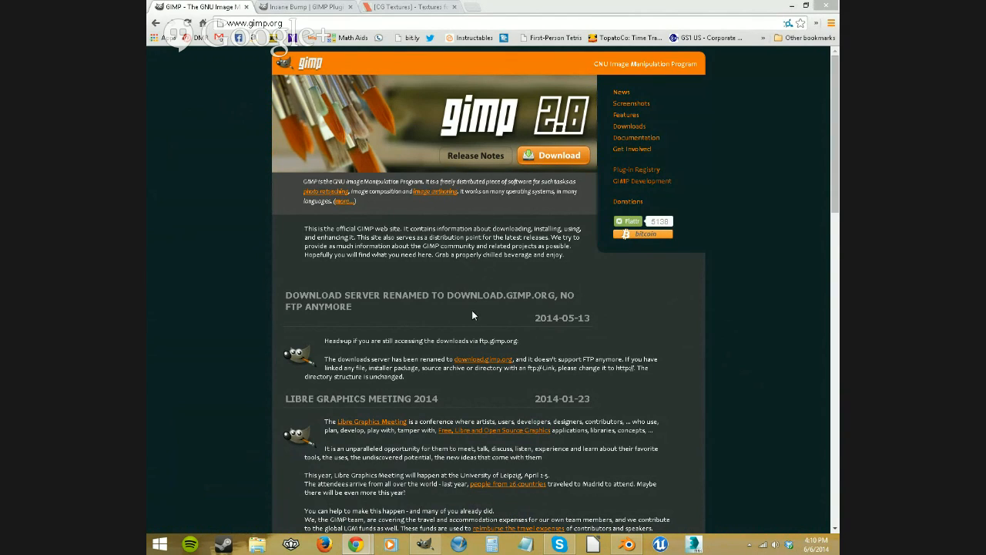
Review the Insane Bump plugin page, covering its description, installation instructions and the attached downloads.
left_click(302, 8)
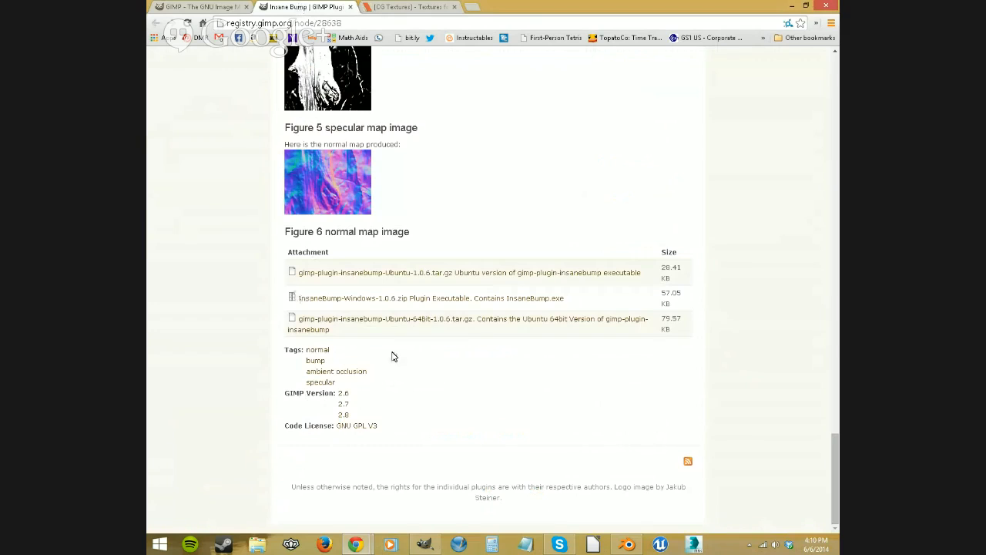
scroll(392, 356, "up", 15)
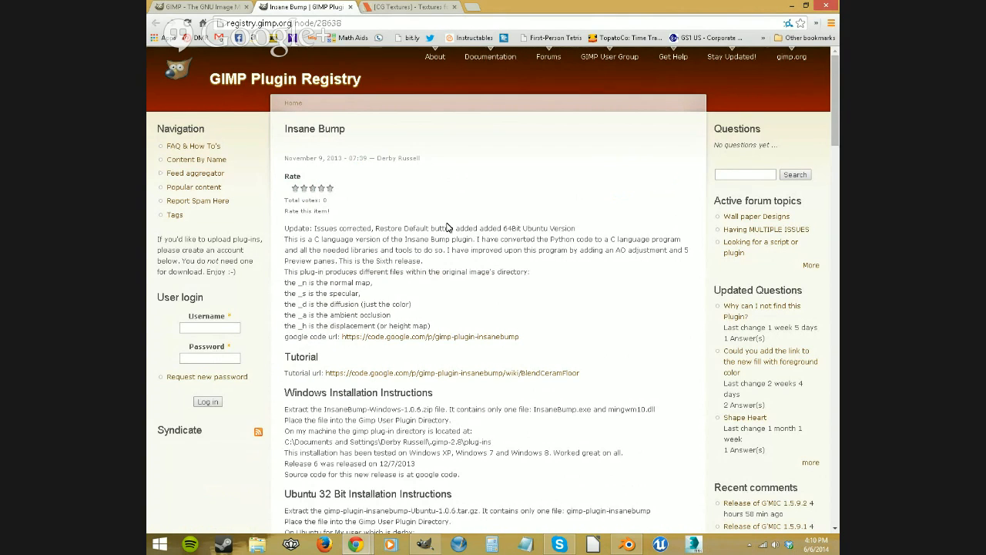
scroll(447, 227, "down", 8)
scroll(446, 227, "up", 5)
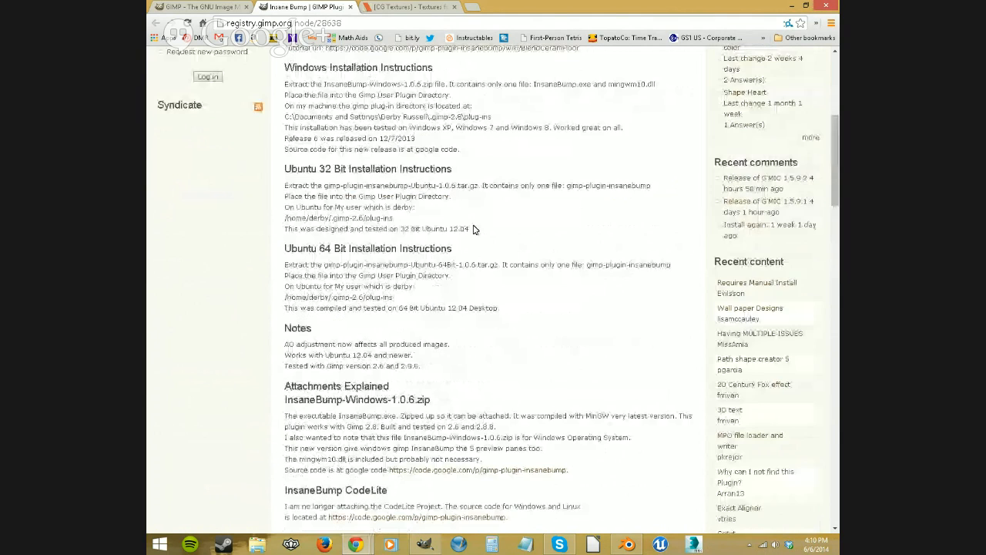
scroll(462, 239, "down", 10)
scroll(479, 247, "down", 15)
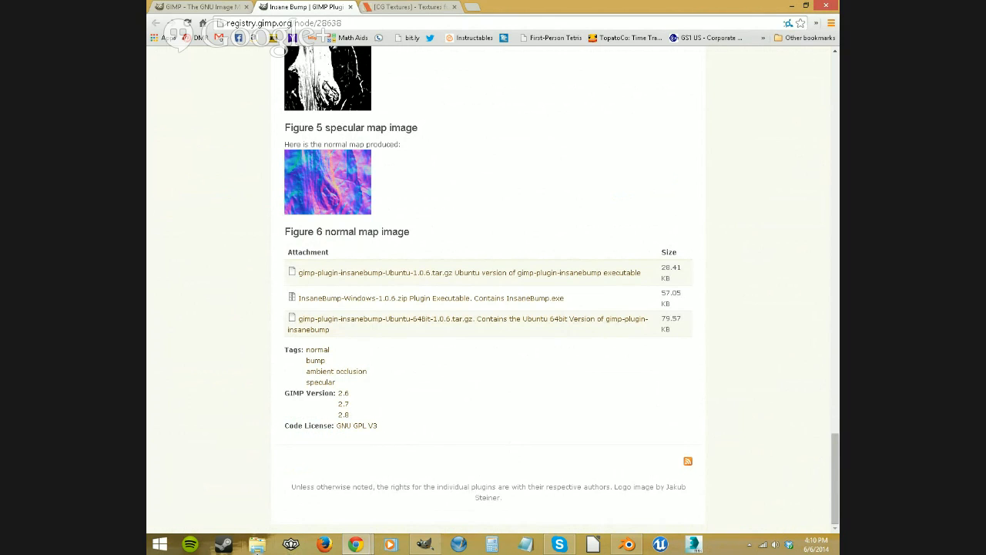
Extract the InsaneBump-Windows-1.0.6 zip from Downloads to its default folder, replacing the existing files.
left_click(257, 544)
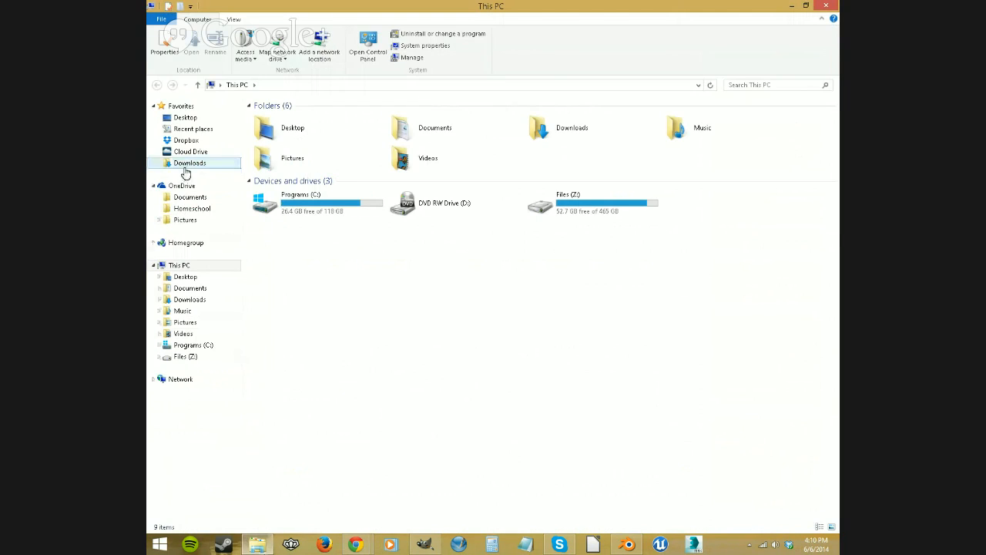
left_click(188, 163)
left_click(332, 204)
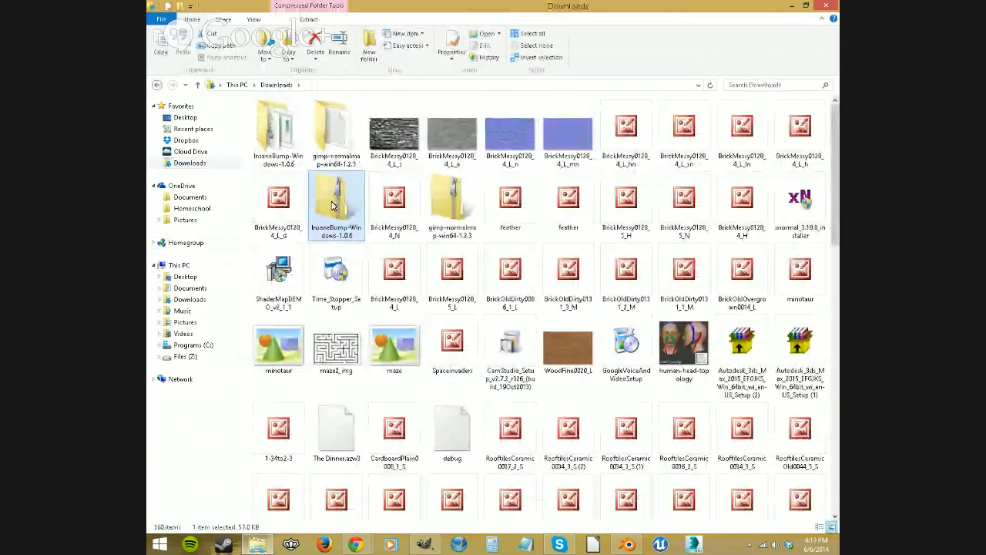
left_click(308, 19)
left_click(465, 45)
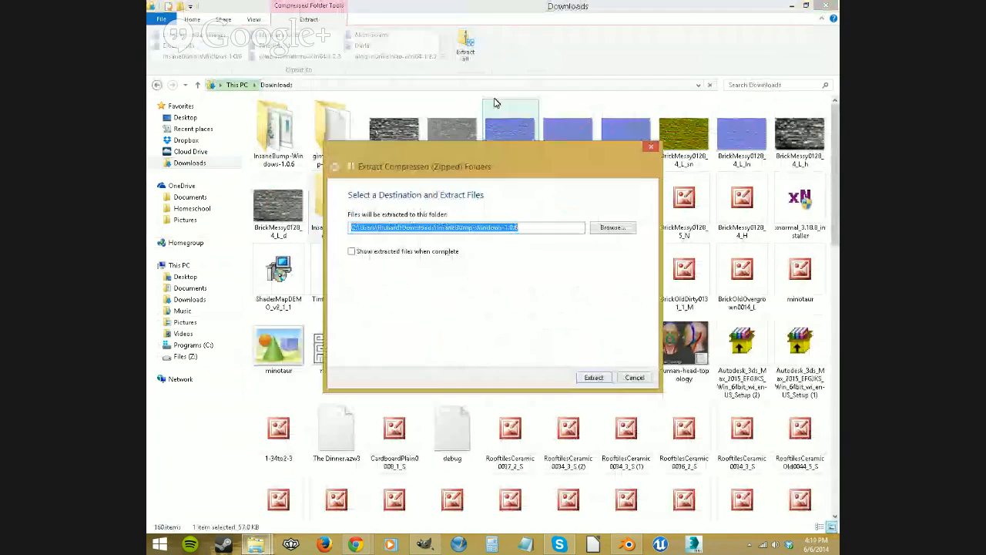
left_click(592, 377)
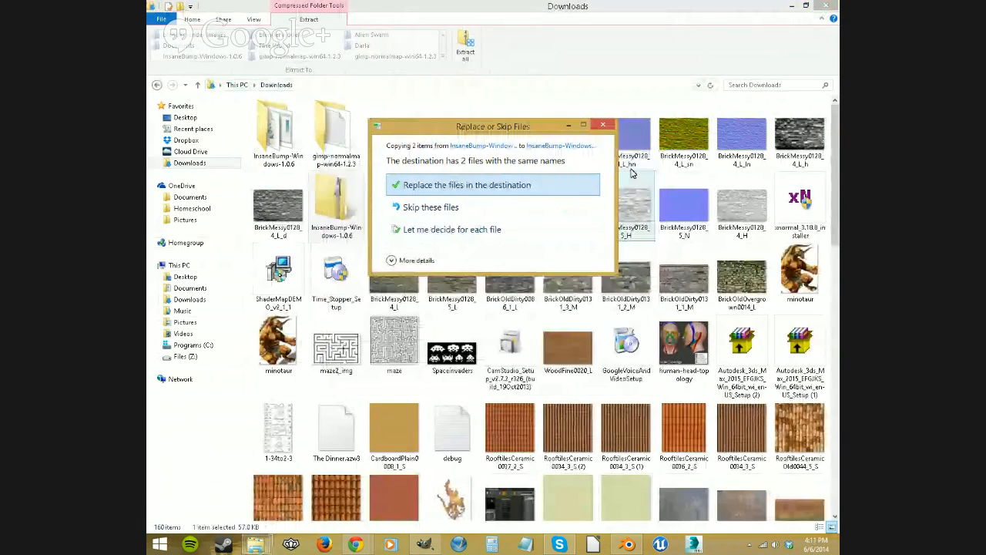
left_click(493, 185)
Copy the InsaneBump application from the extracted InsaneBump-Windows-1.0.6 folder.
double_click(278, 139)
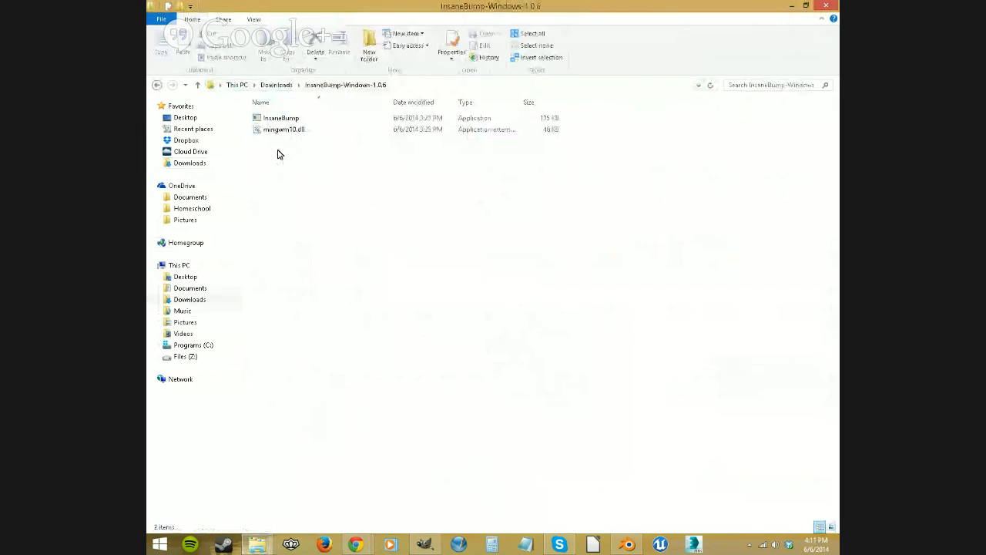
left_click(276, 121)
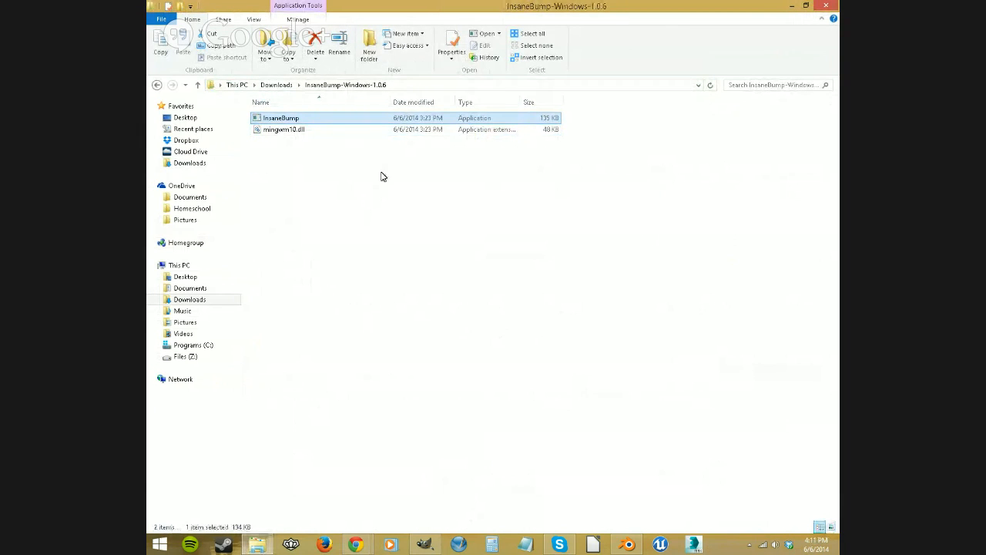
key("ctrl+c")
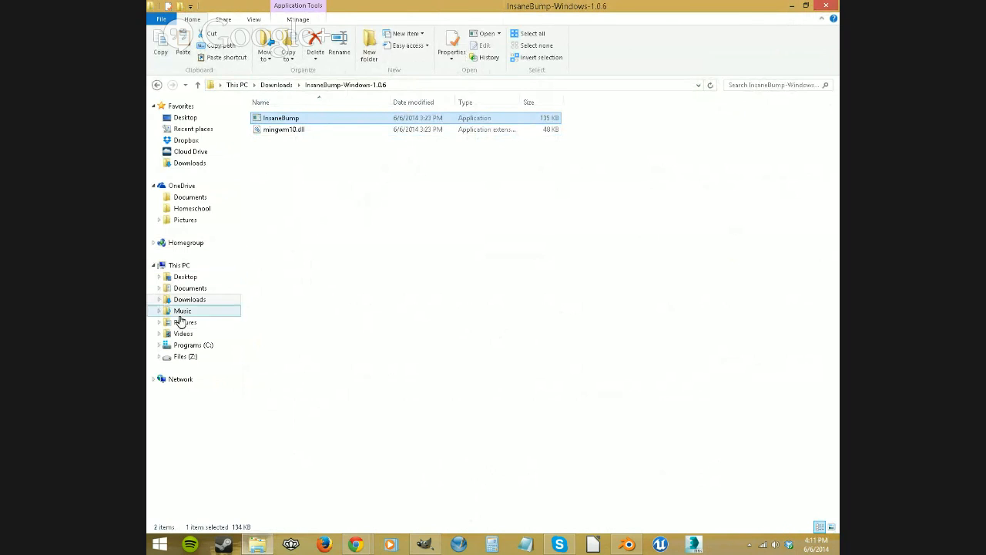
Go to the GIMP plugin folder Program Files\GIMP 2\lib\gimp\2.0\plug-ins on drive C.
left_click(187, 347)
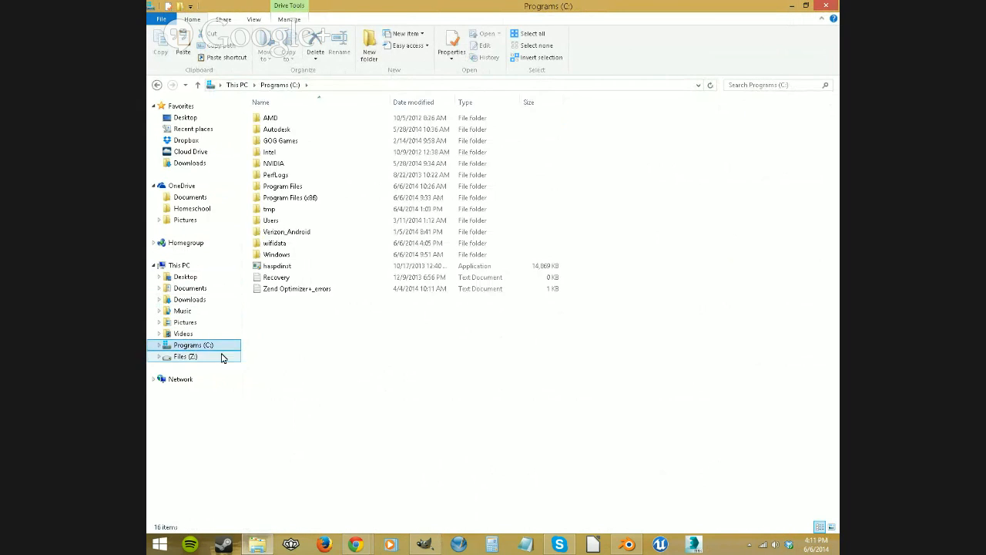
double_click(297, 187)
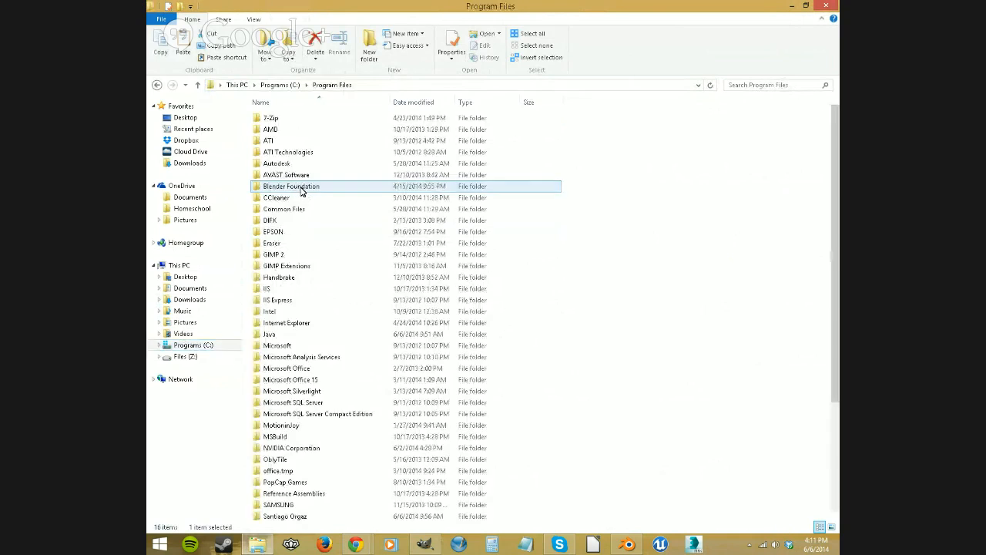
double_click(296, 256)
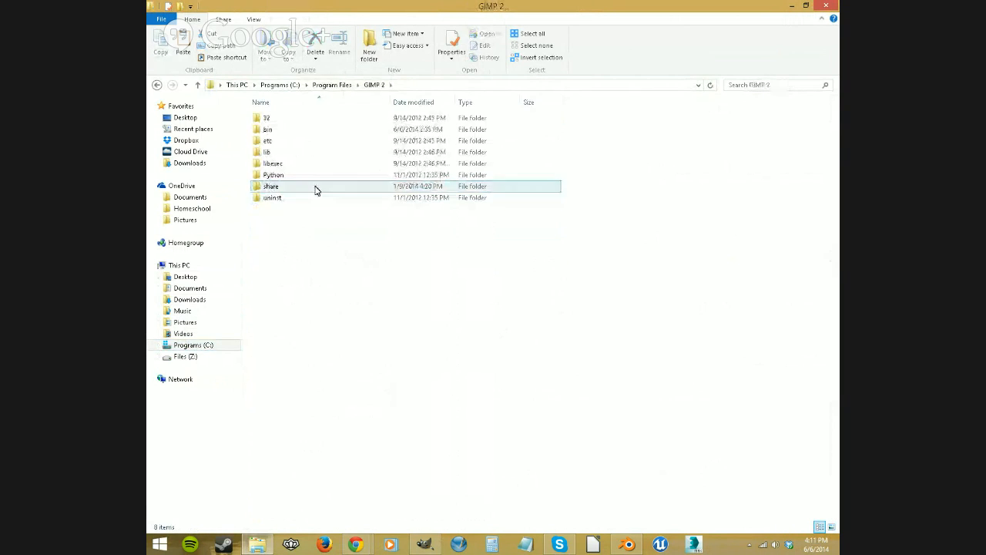
double_click(276, 152)
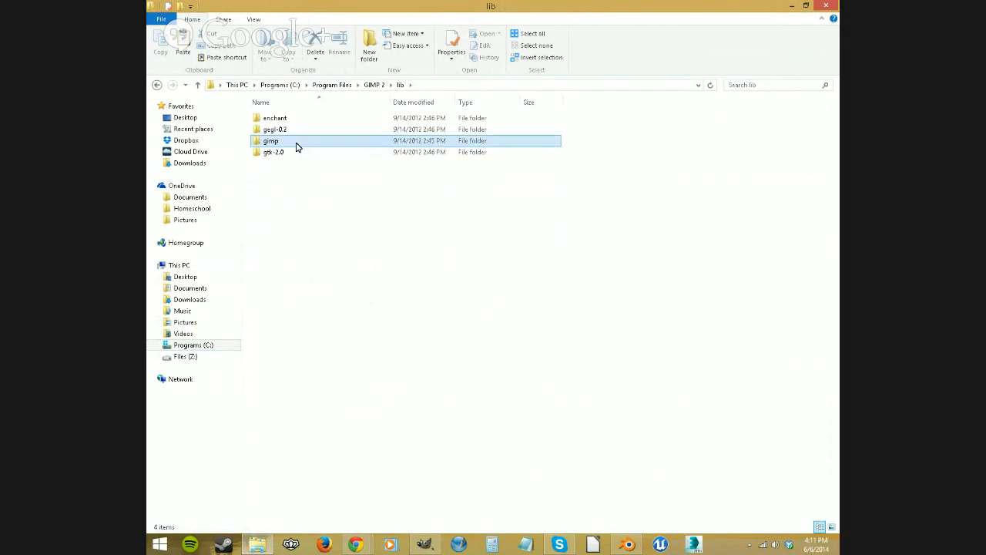
double_click(297, 146)
left_click(282, 121)
double_click(282, 121)
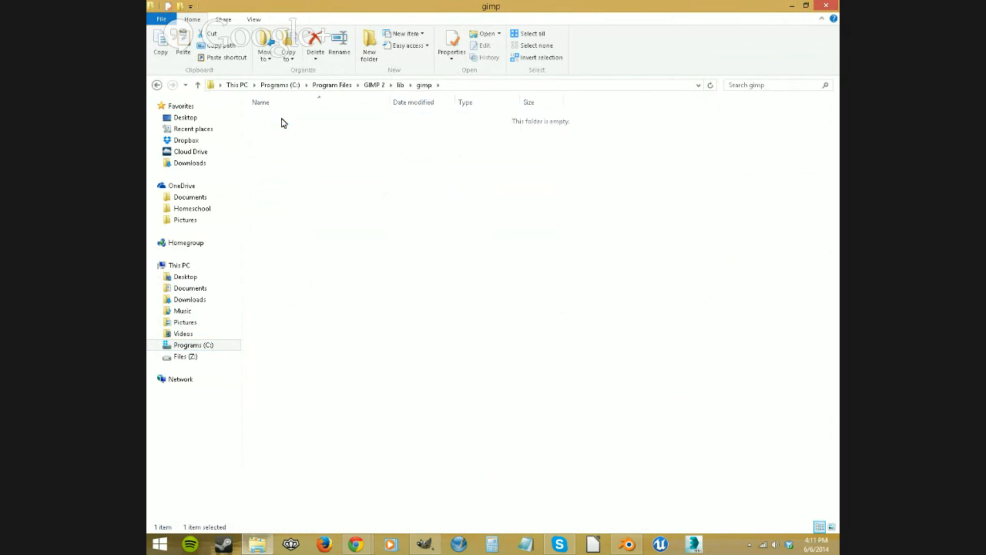
double_click(278, 154)
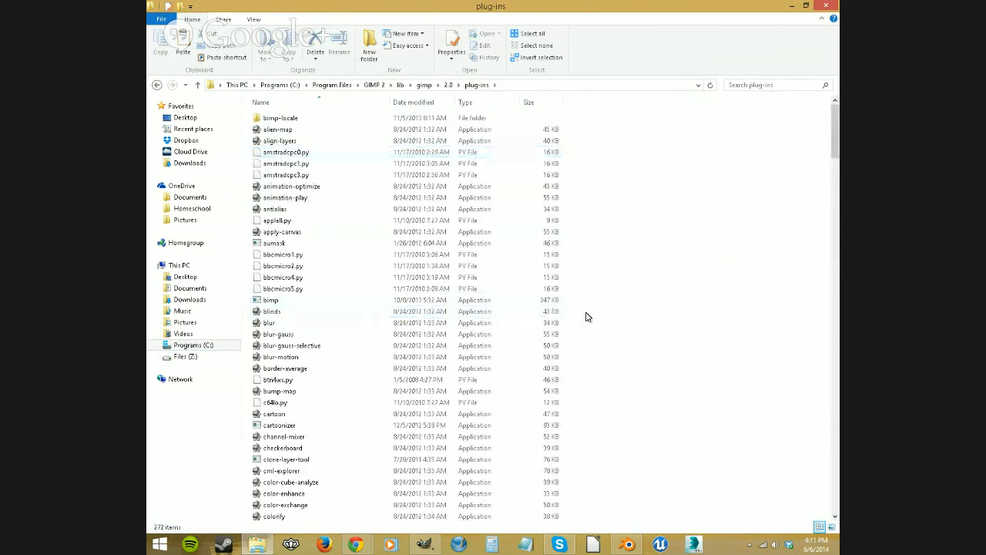
Try to paste the InsaneBump application into the plug-ins folder, cancelling the copy.
key("ctrl+v")
left_click(627, 352)
left_click(603, 125)
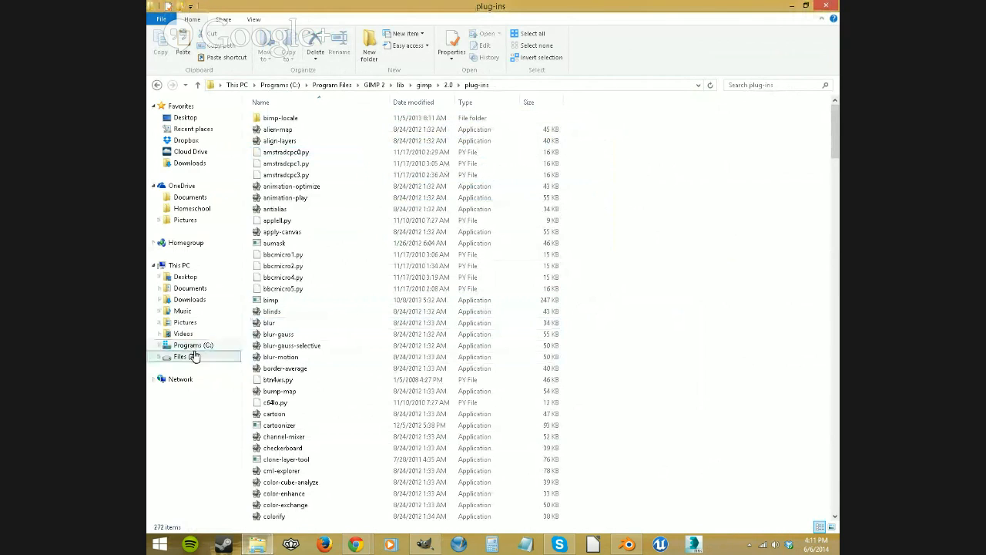
Select mingwm10.dll in the InsaneBump-Windows-1.0.6 folder in Downloads for copying.
left_click(188, 162)
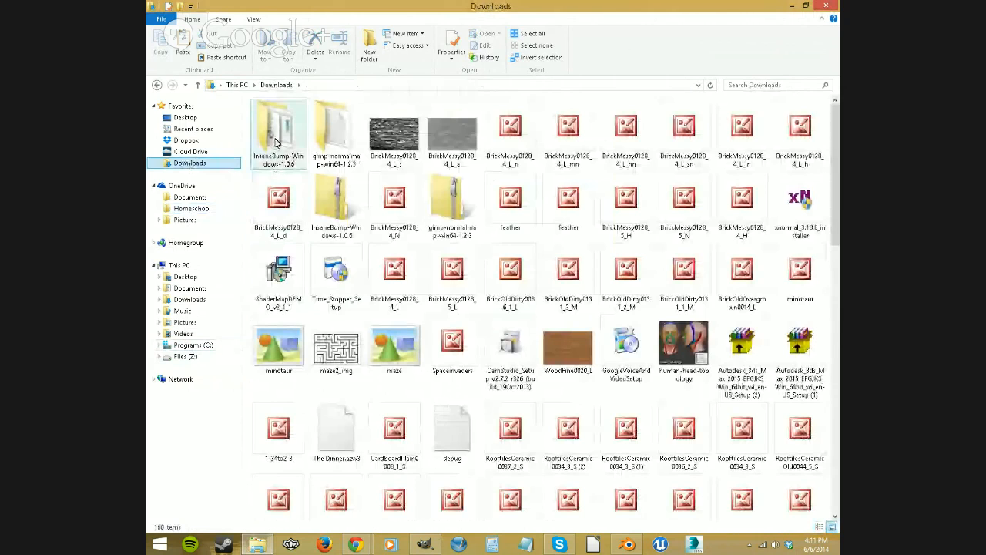
double_click(277, 140)
left_click(301, 133)
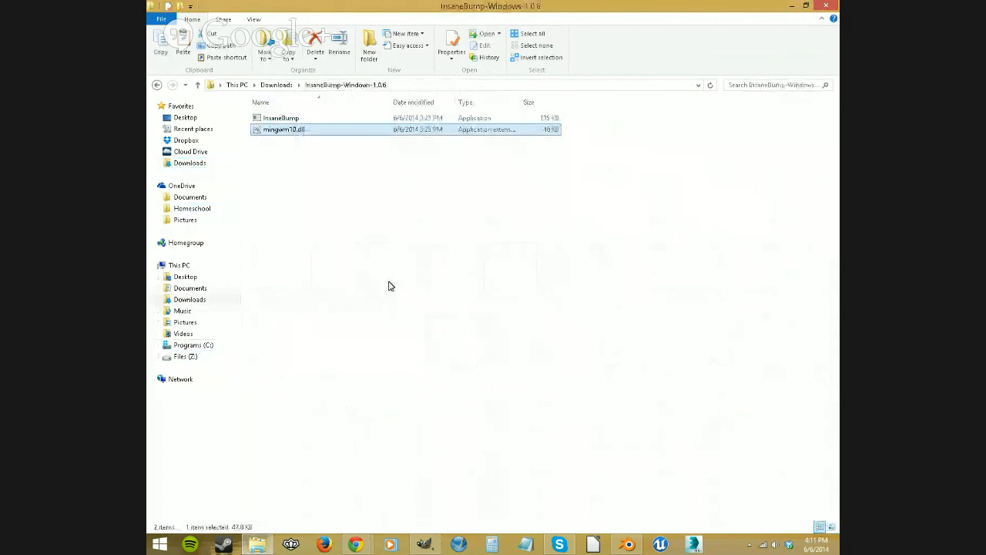
Try to paste mingwm10.dll into Program Files\GIMP 2\bin using the Explorer copy, cancelling at the file replacement choice.
left_click(194, 346)
double_click(301, 186)
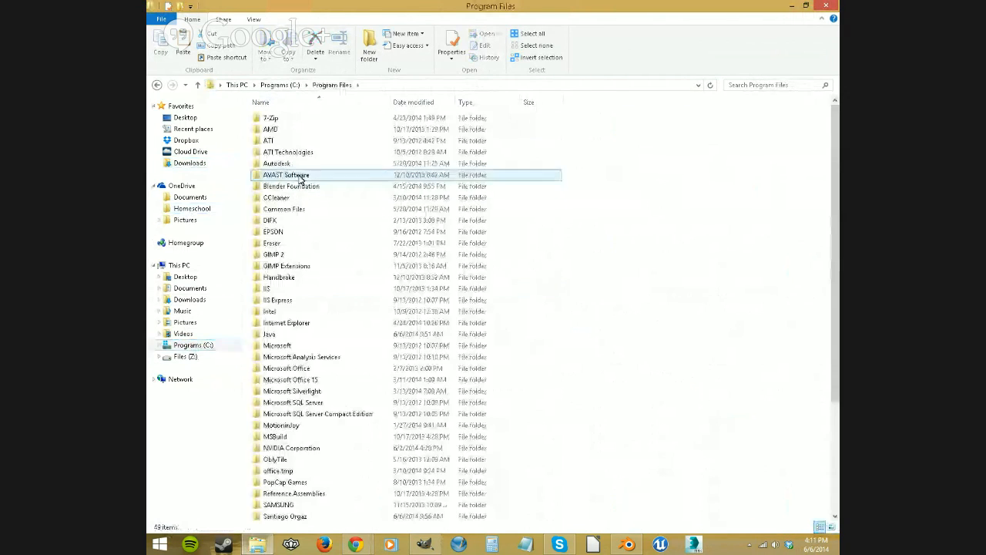
left_click(275, 256)
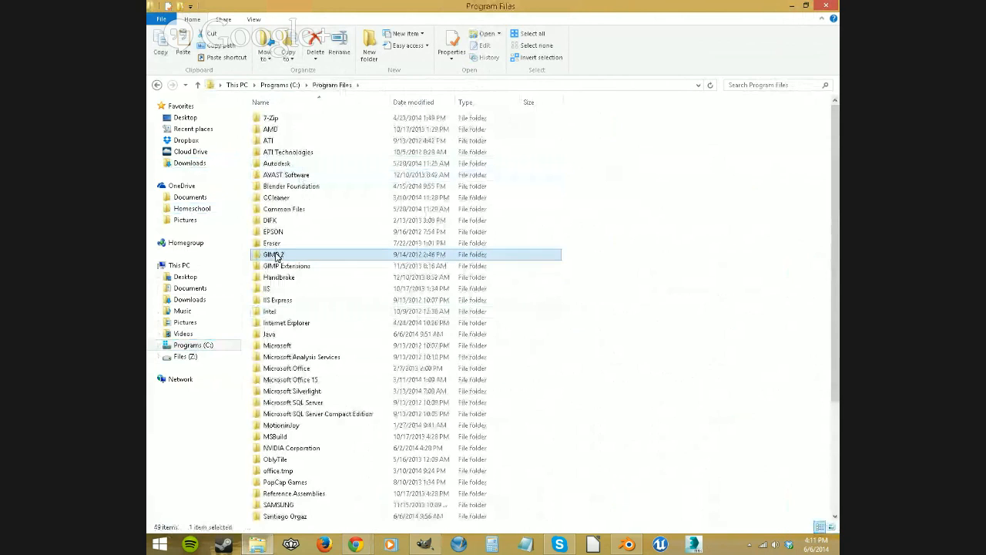
double_click(321, 260)
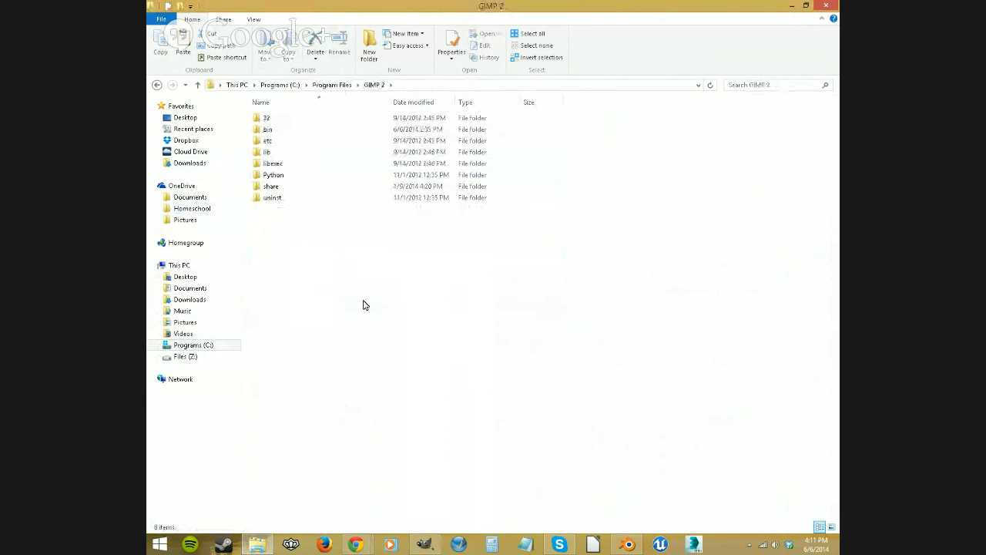
double_click(262, 131)
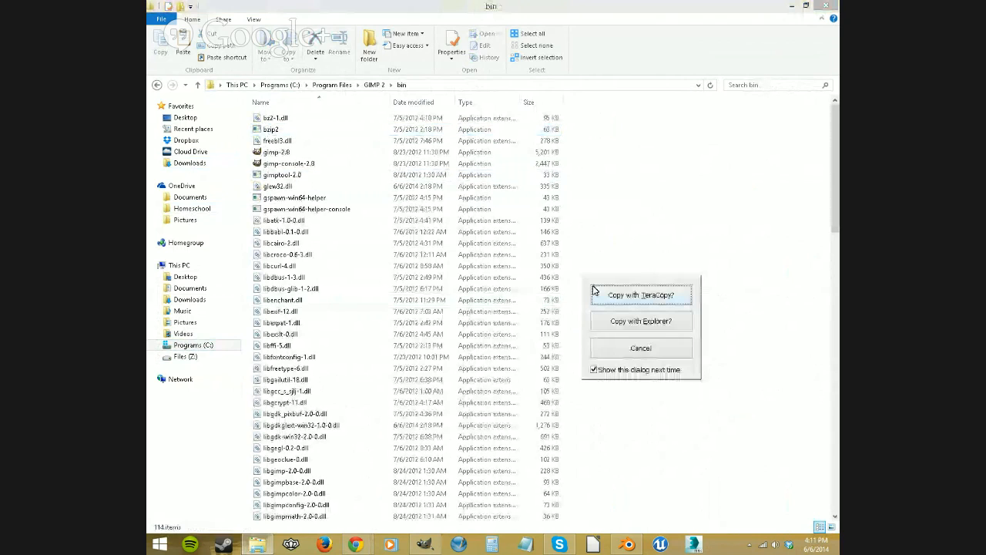
left_click(627, 320)
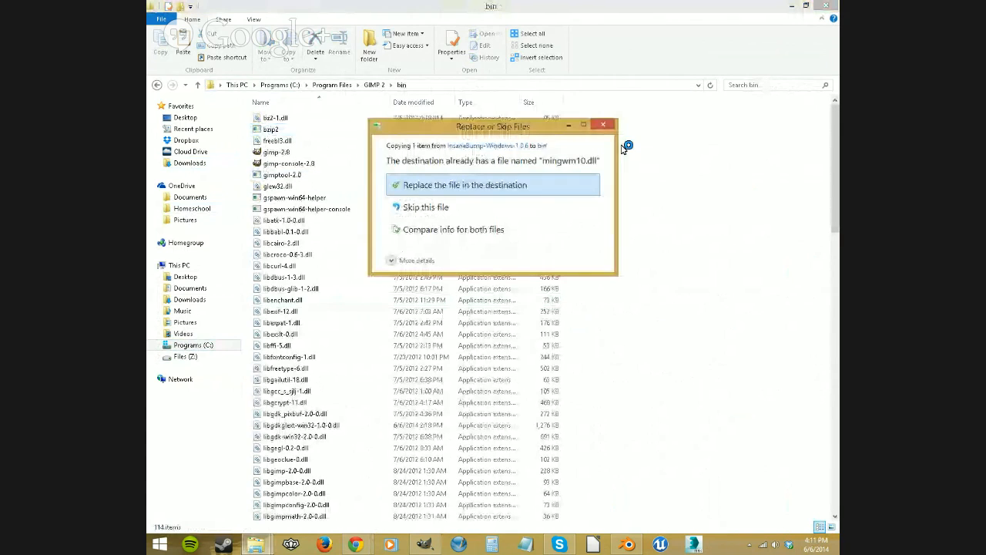
left_click(611, 128)
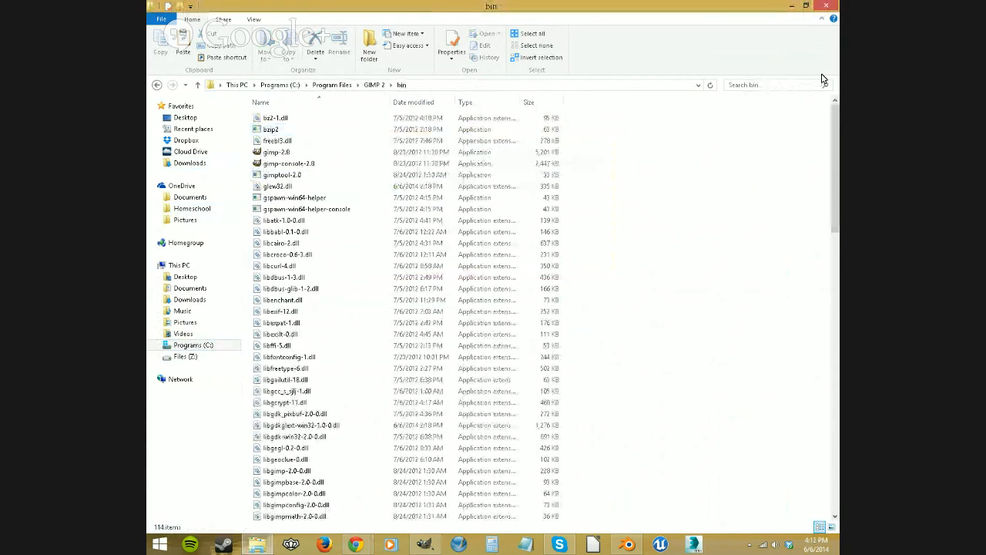
Switch to the browser and view the CG Textures site as a source of texture images.
key("alt+Tab")
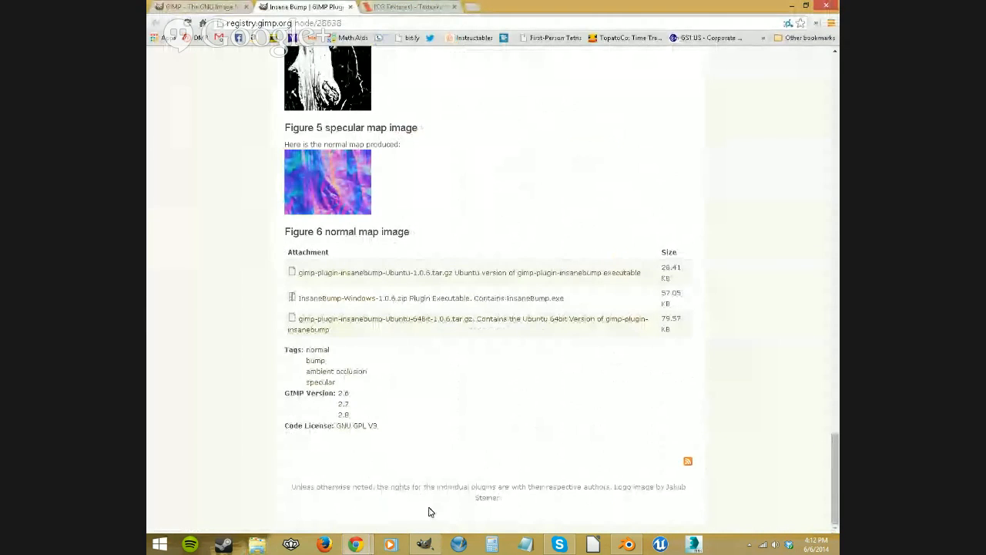
left_click(426, 543)
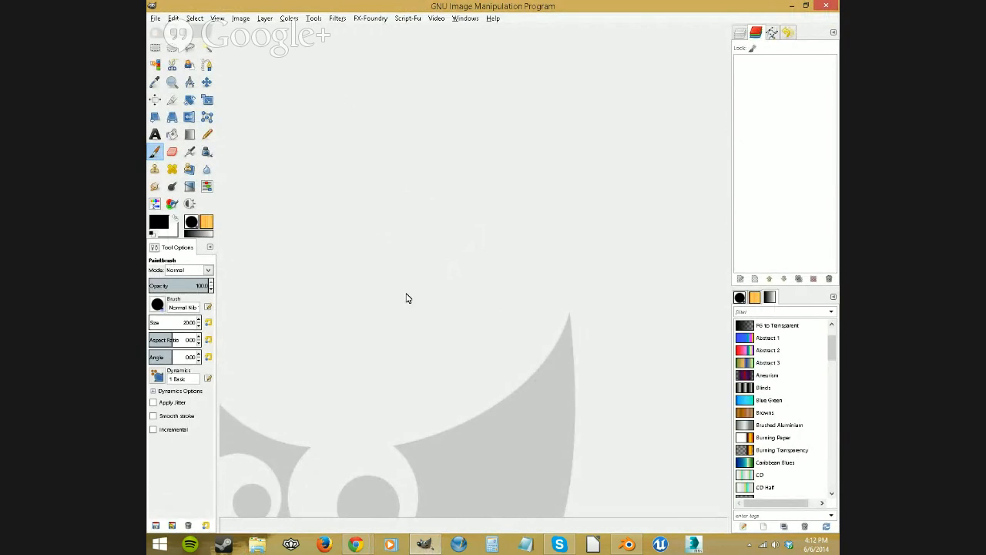
mouse_move(355, 544)
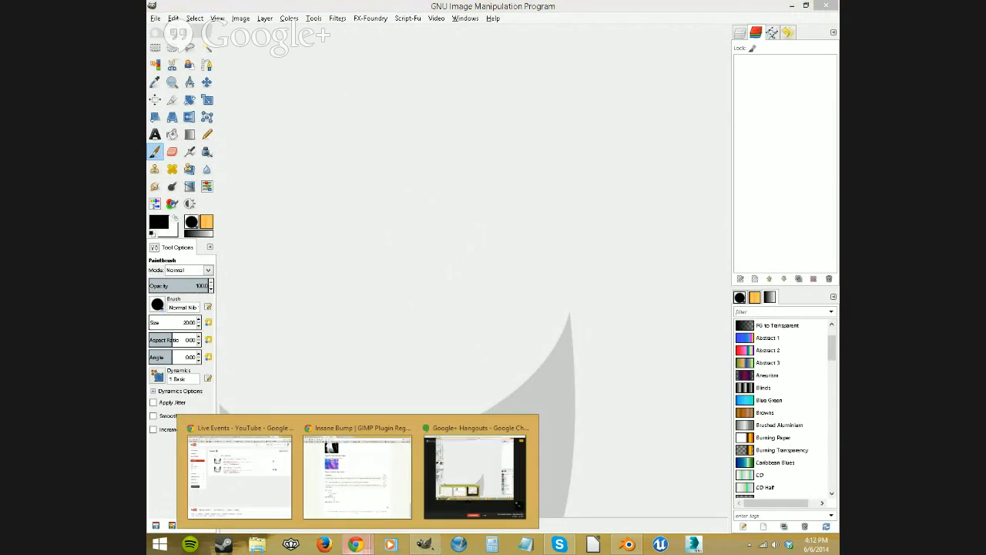
left_click(380, 493)
left_click(407, 7)
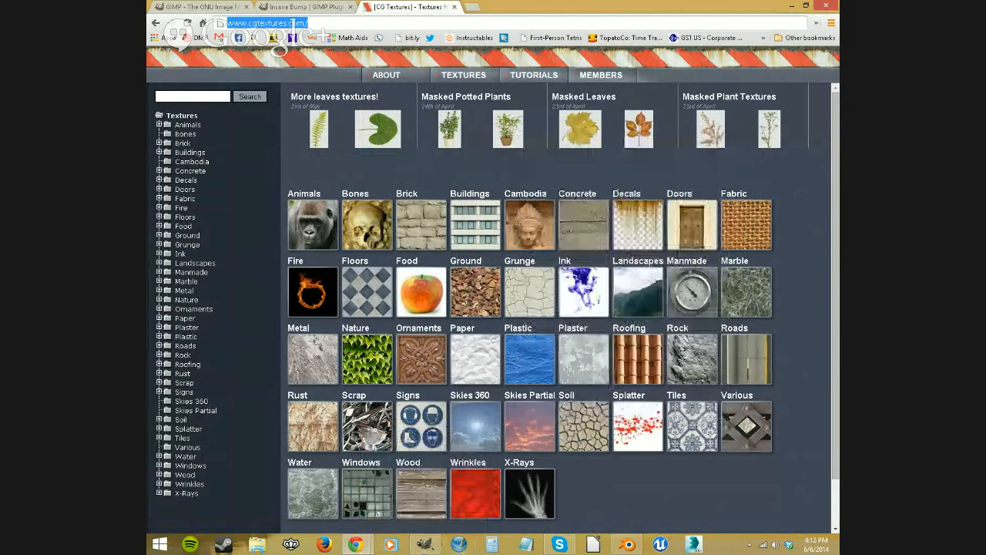
Switch to GIMP and open the image BrickMessy0128_4_L.jpg from Downloads.
left_click(424, 544)
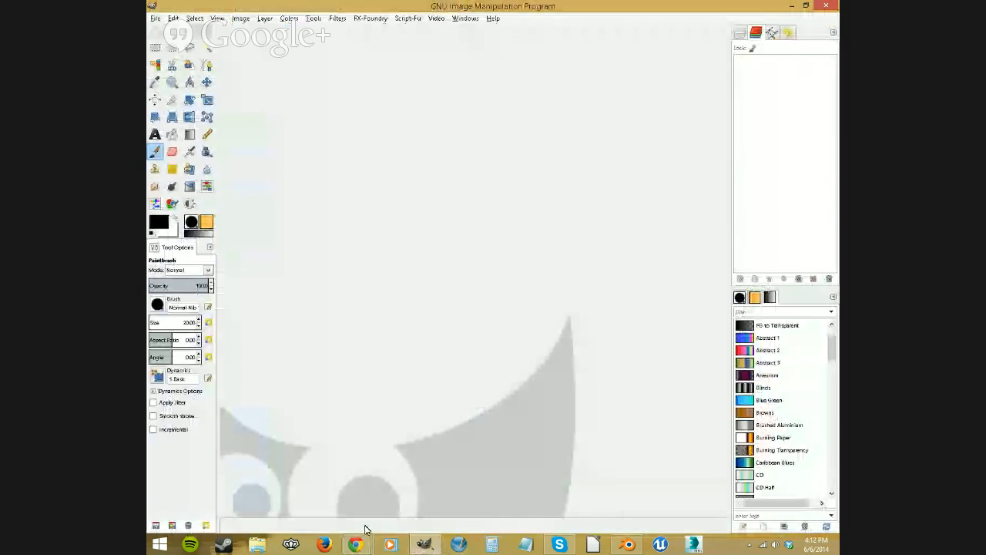
left_click(155, 18)
left_click(171, 52)
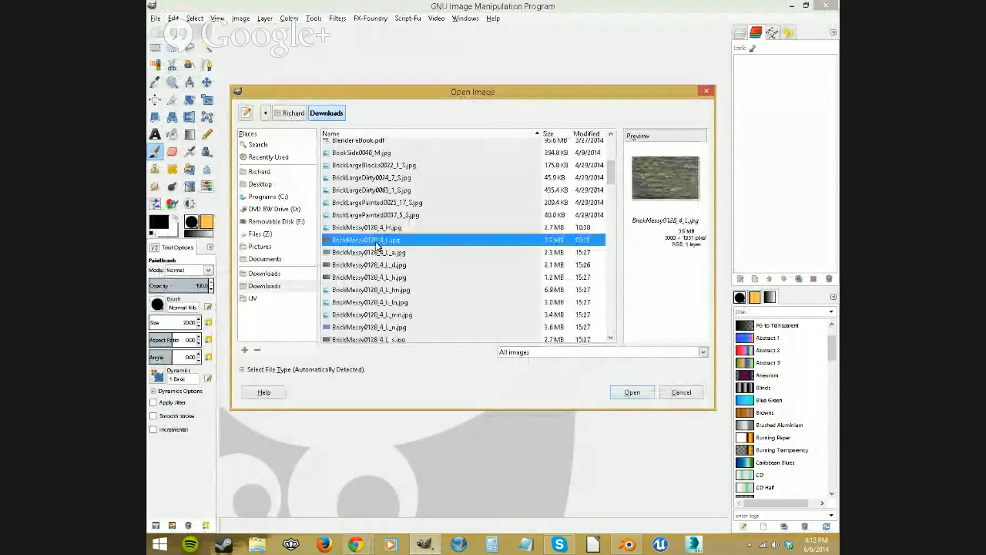
left_click(649, 394)
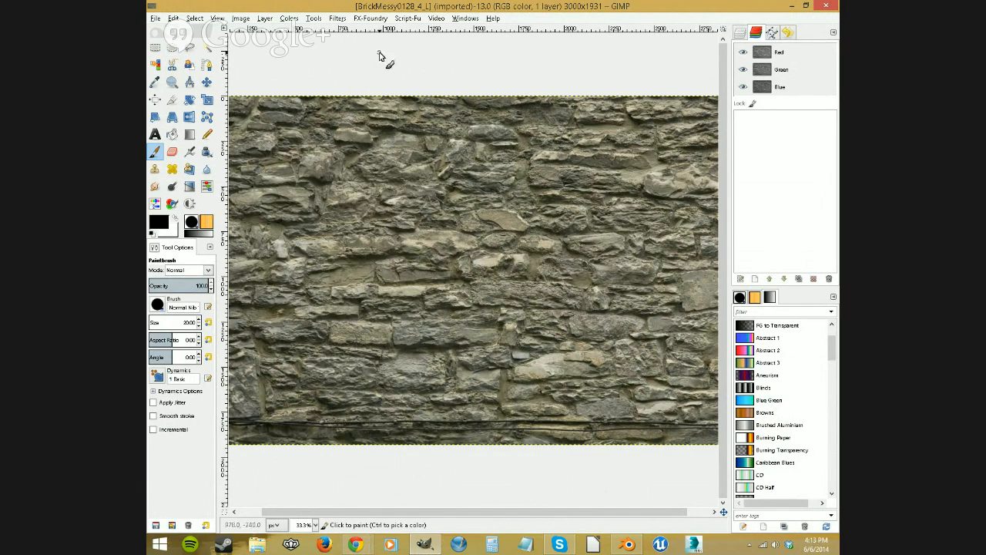
Run the Insane Bump filter on the brick image with Edge Enhancing Specular on and depth 20, and close its dialog.
left_click(285, 18)
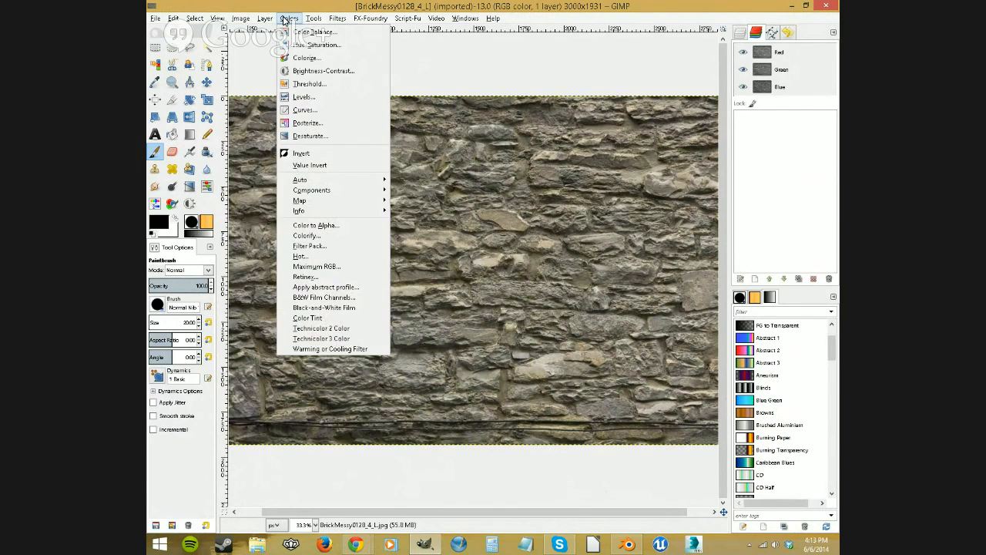
mouse_move(342, 18)
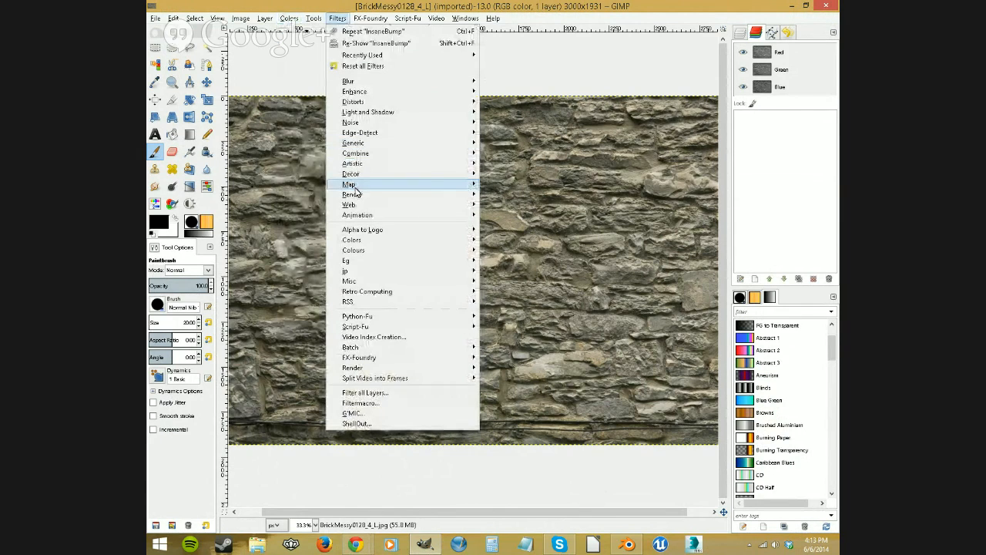
mouse_move(432, 184)
left_click(524, 225)
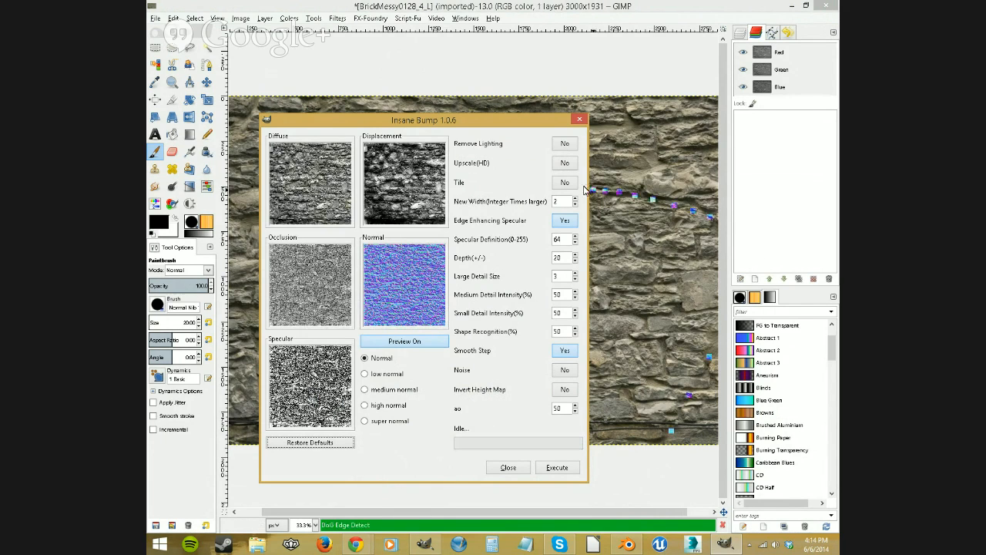
mouse_move(655, 142)
left_mouse_down()
mouse_move(678, 231)
mouse_move(631, 277)
mouse_move(599, 400)
left_mouse_up()
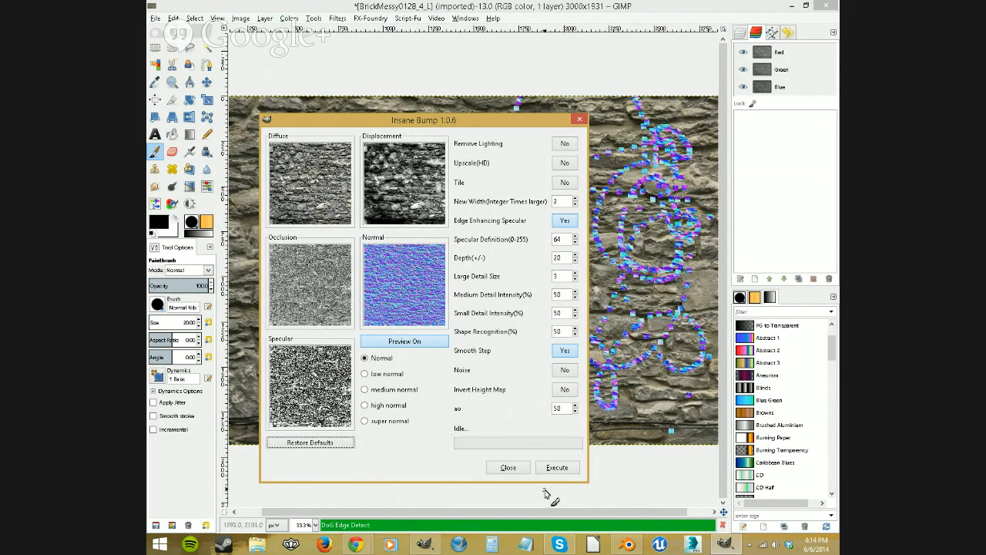
left_click(560, 469)
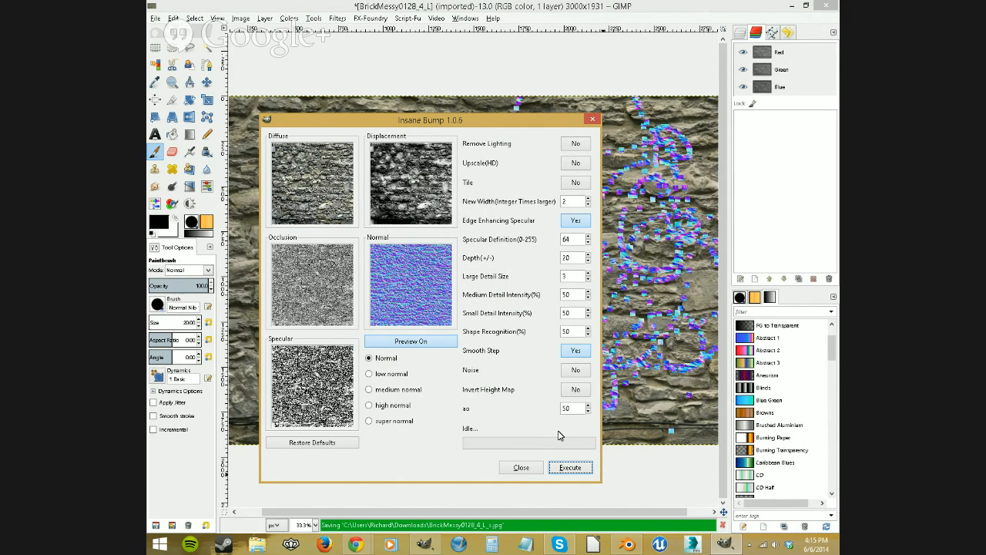
mouse_move(653, 279)
left_mouse_down()
mouse_move(675, 331)
mouse_move(621, 454)
left_mouse_up()
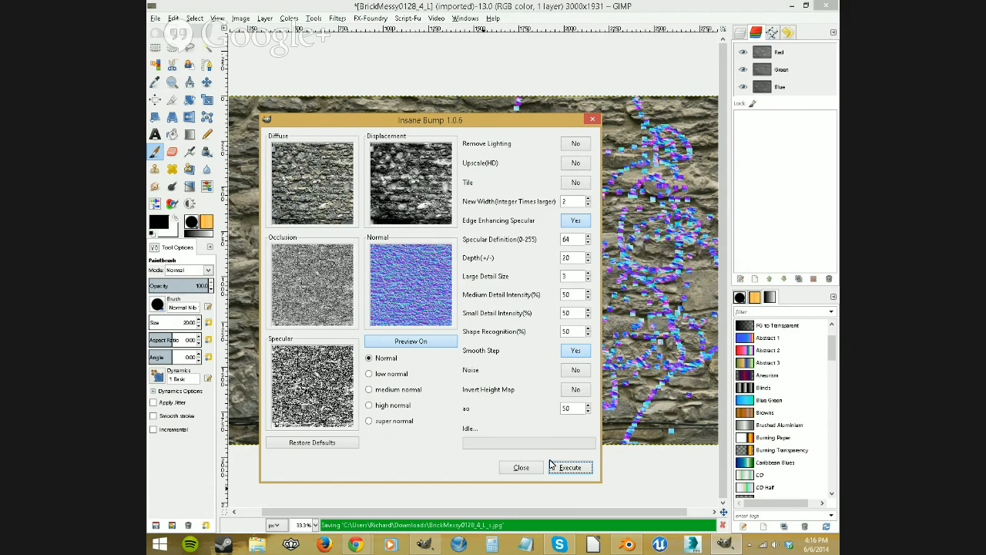
left_click(528, 472)
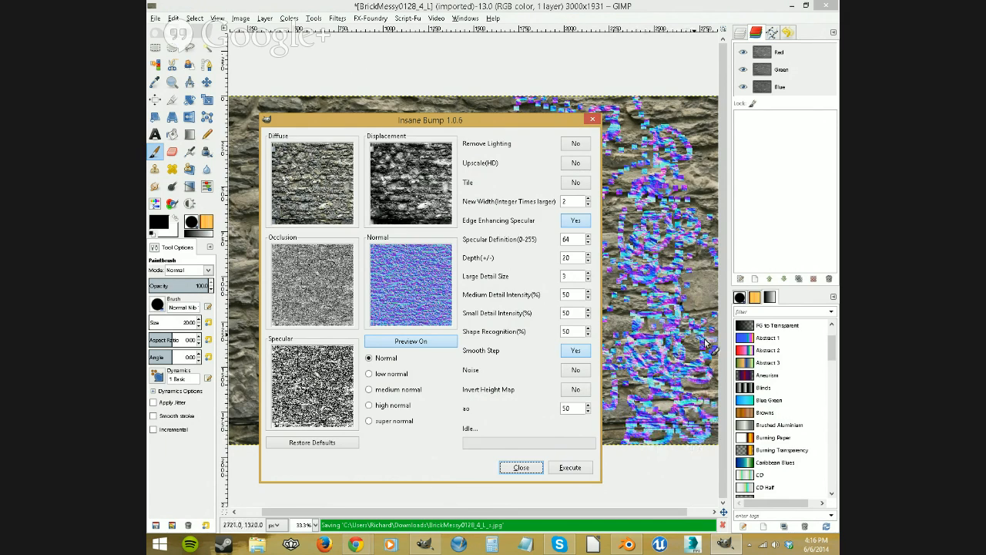
left_click(591, 121)
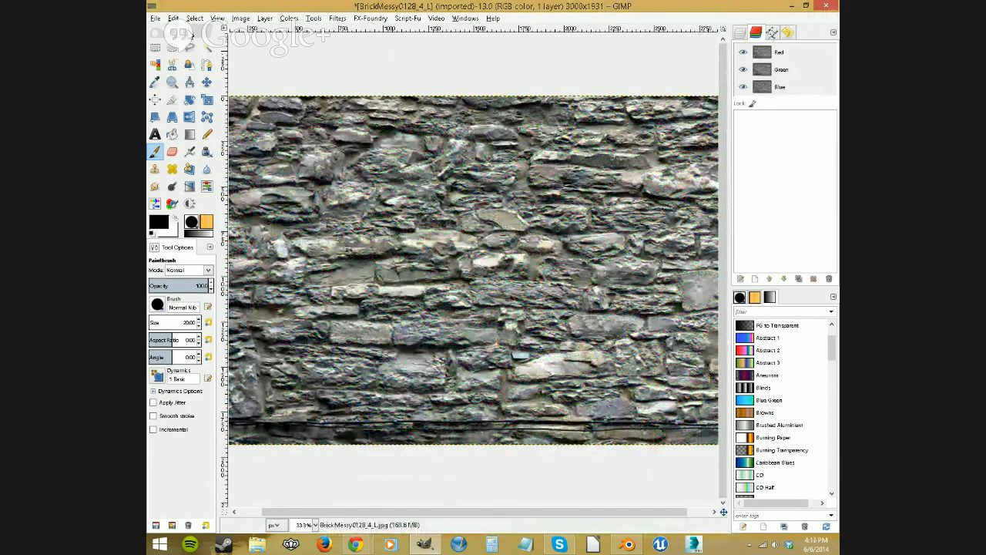
Bring up the Open Image dialog on the Downloads folder.
left_click(156, 18)
left_click(174, 52)
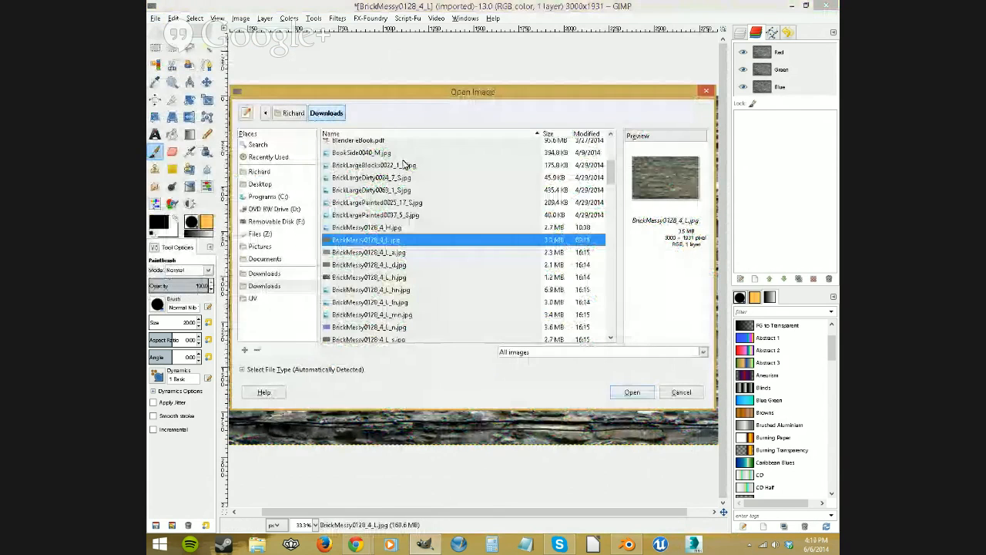
left_click(399, 254)
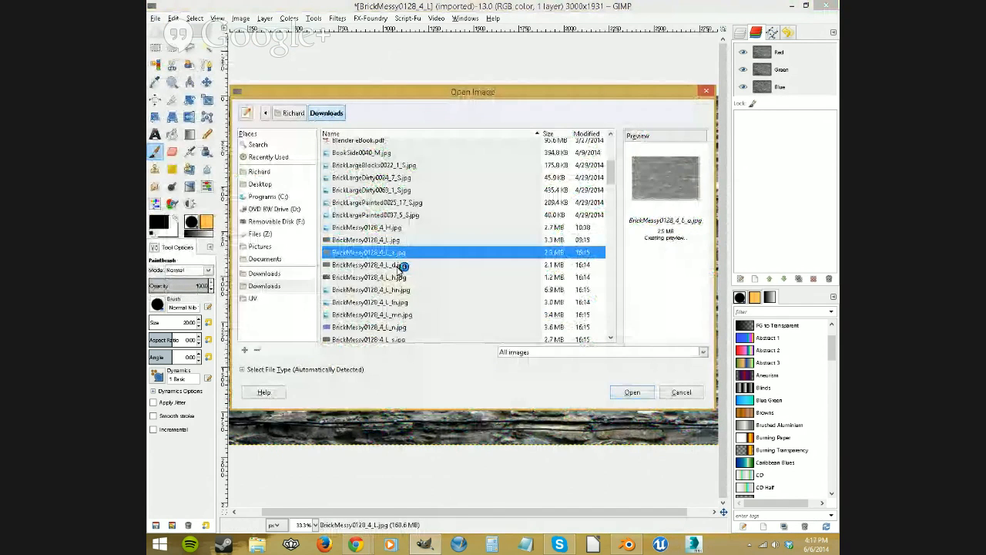
left_click(398, 265, "ctrl")
left_click(405, 277, "ctrl")
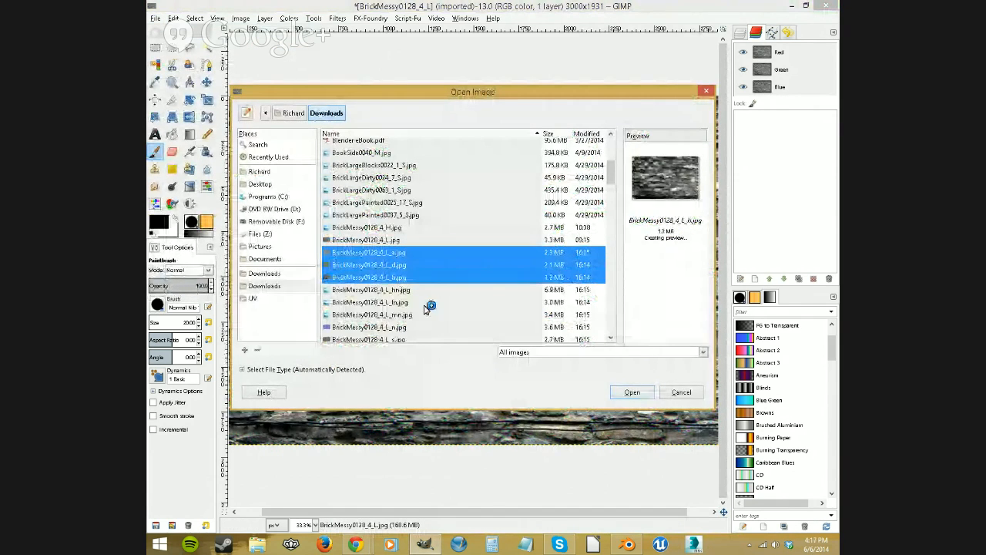
scroll(431, 312, "down", 1)
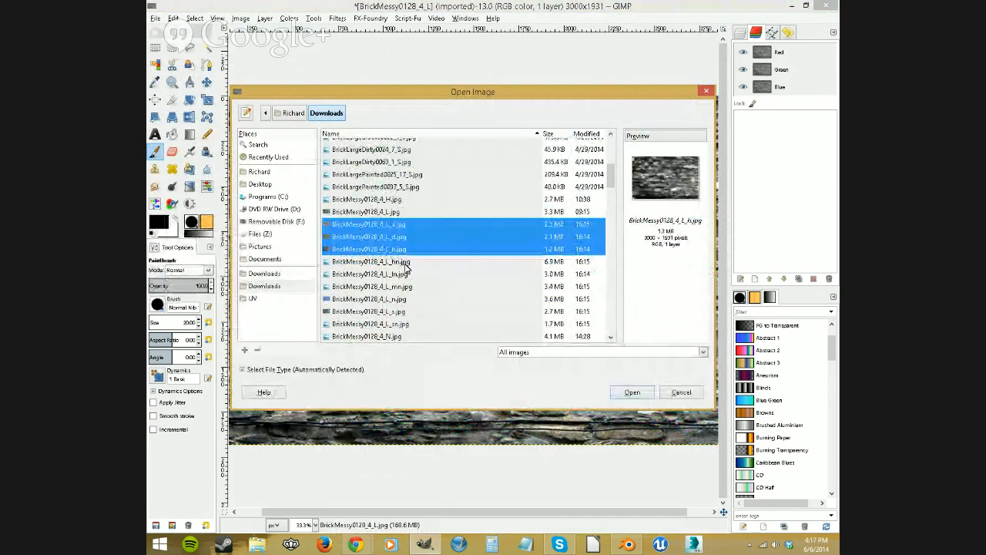
left_click(406, 264)
Open the generated BrickMessy0128_4_L maps with the suffixes _a, _d, _h, _n and _s together.
left_click(397, 225)
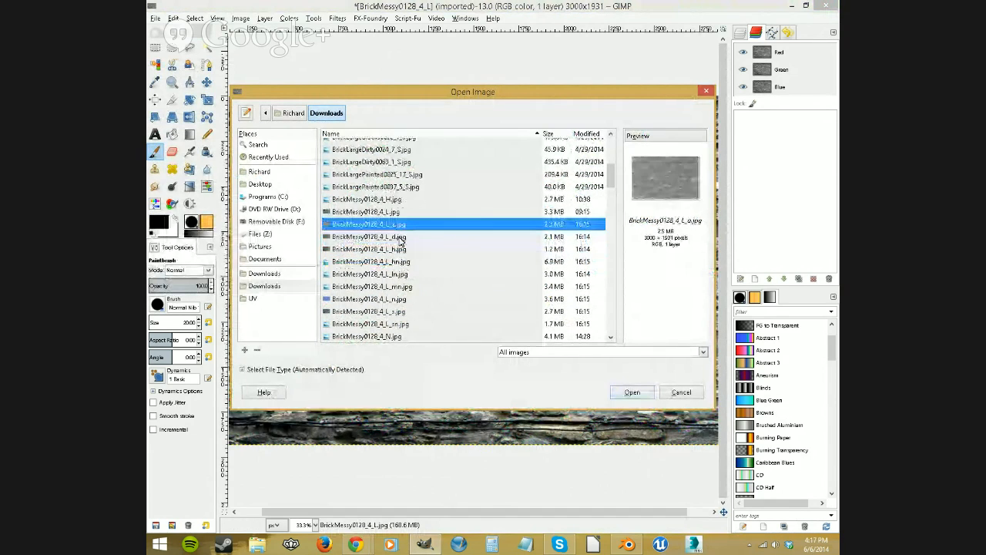
left_click(398, 237, "ctrl")
left_click(400, 250, "ctrl")
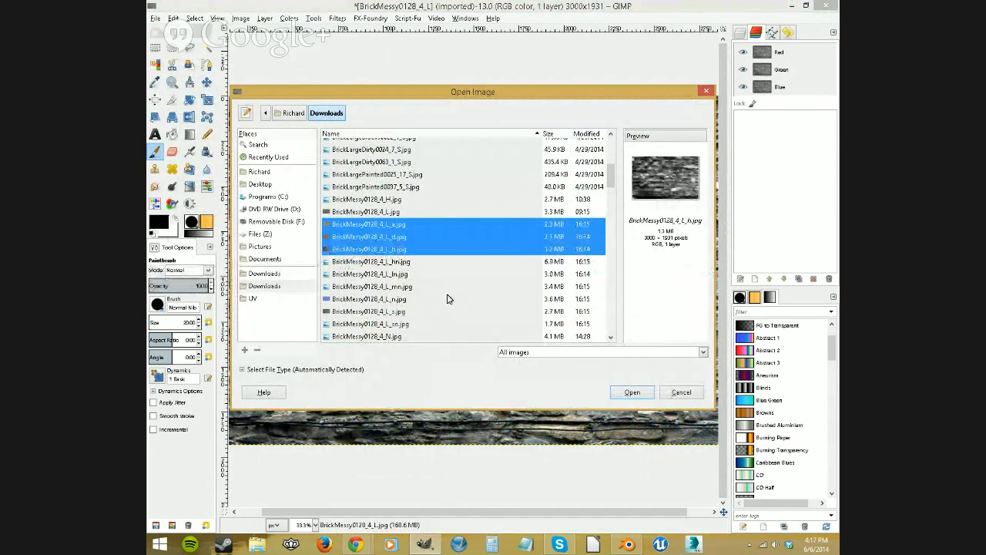
left_click(400, 301, "ctrl")
left_click(399, 312, "ctrl")
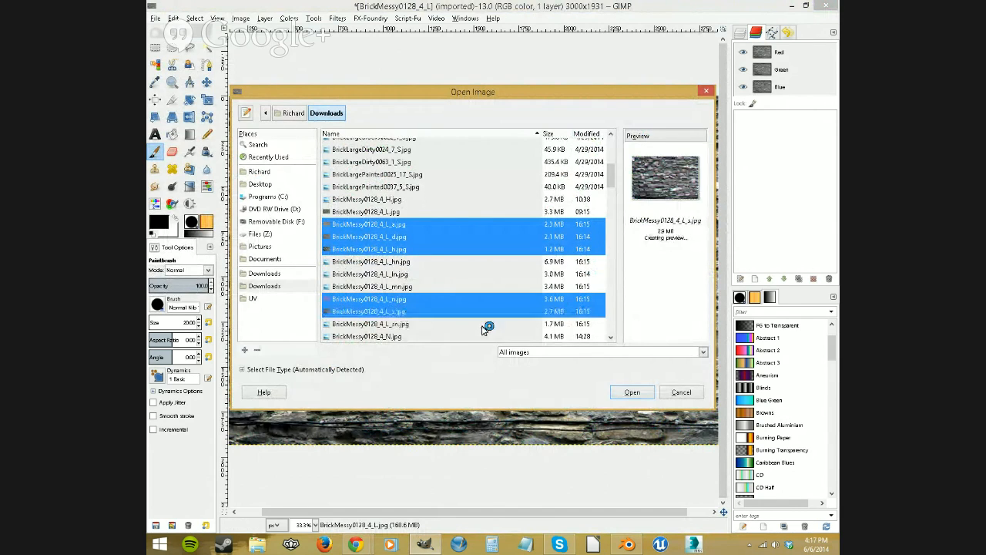
scroll(443, 330, "down", 1)
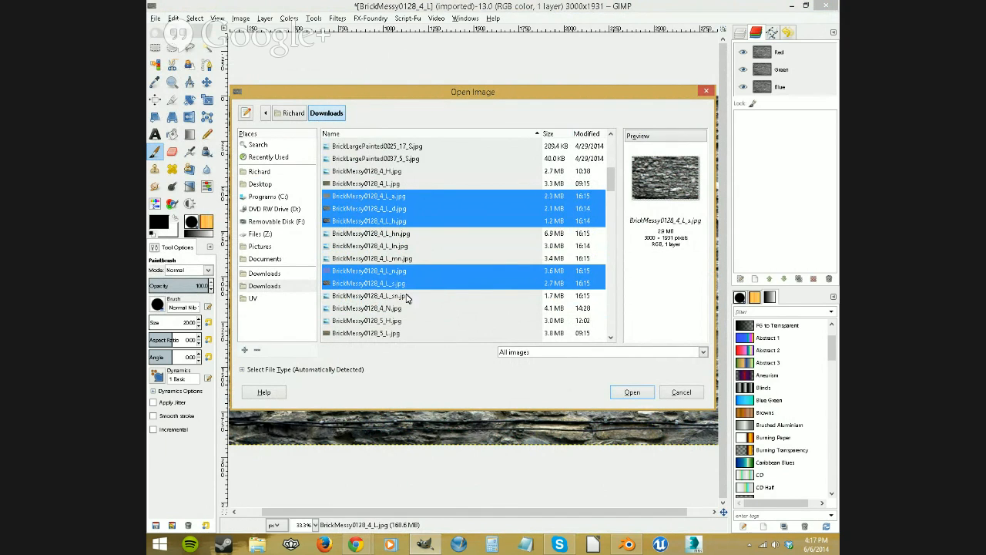
left_click(631, 392)
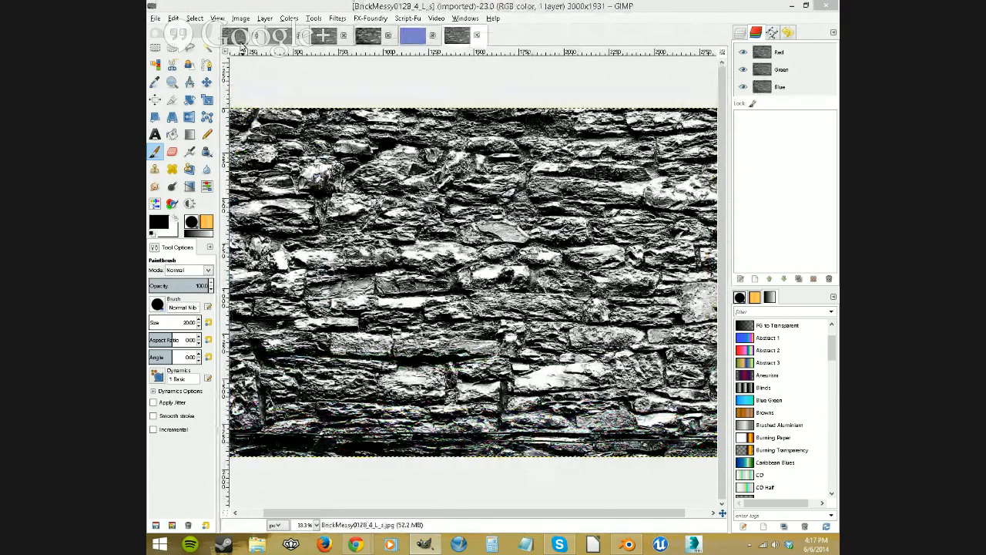
Compare the filtered brick image BrickMessy0128_4_L with its diffuse map BrickMessy0128_4_L_d.
key("ctrl+Tab")
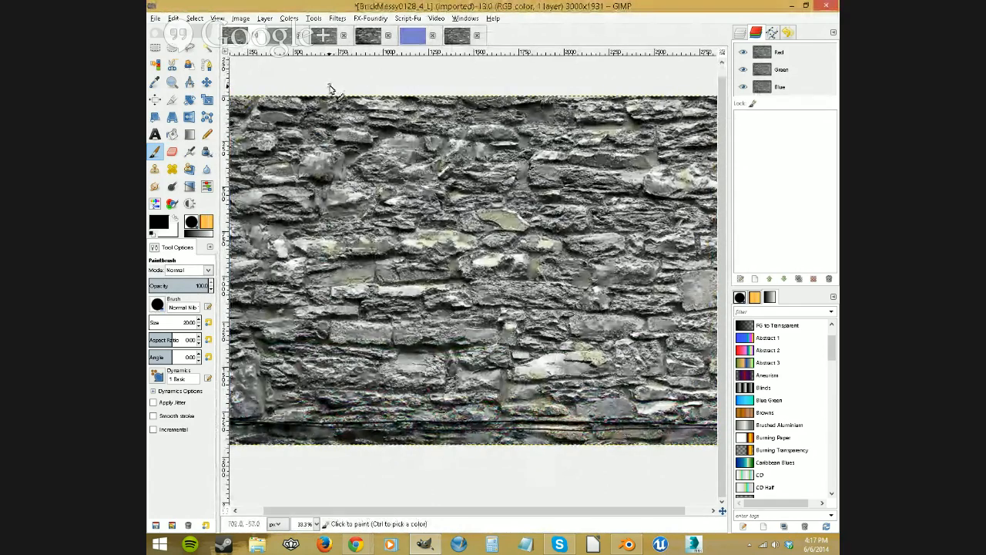
left_click(323, 35)
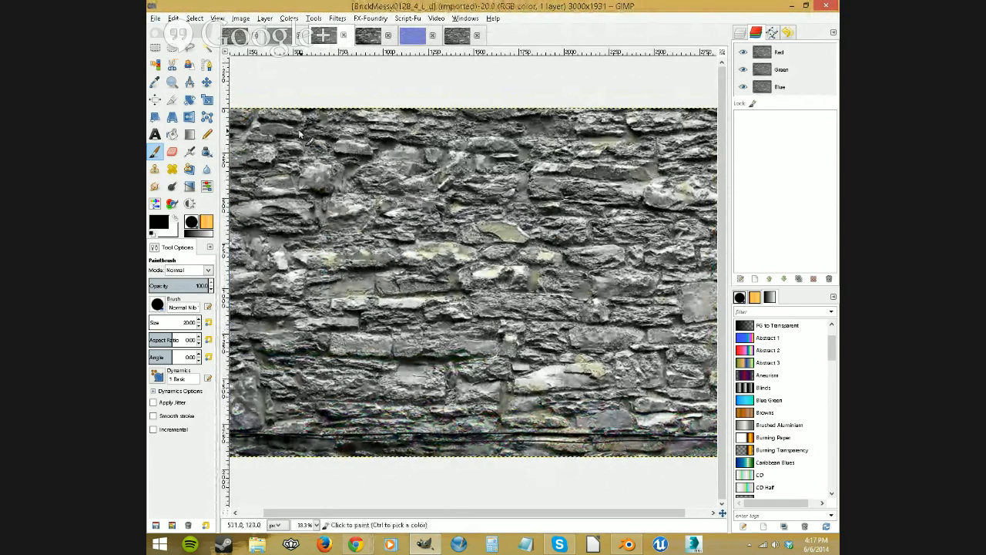
left_click(323, 36)
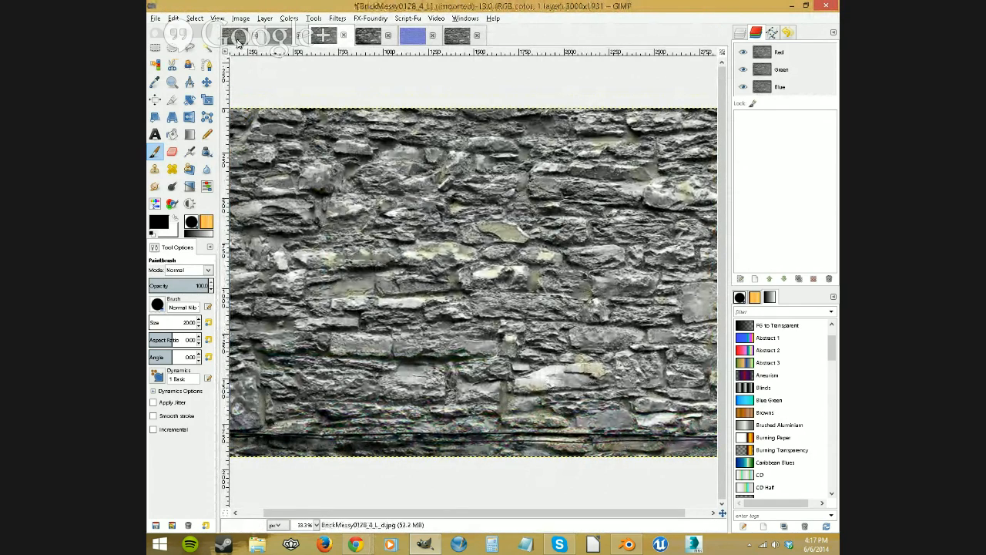
left_click(323, 36)
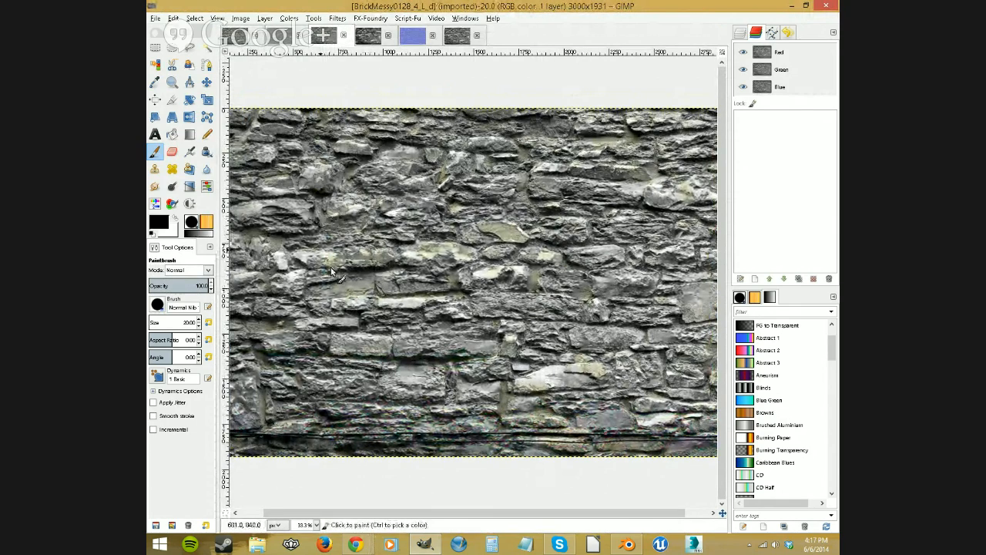
Examine the occlusion, diffuse, height, normal and specular maps of the brick texture one after another.
left_click(275, 36)
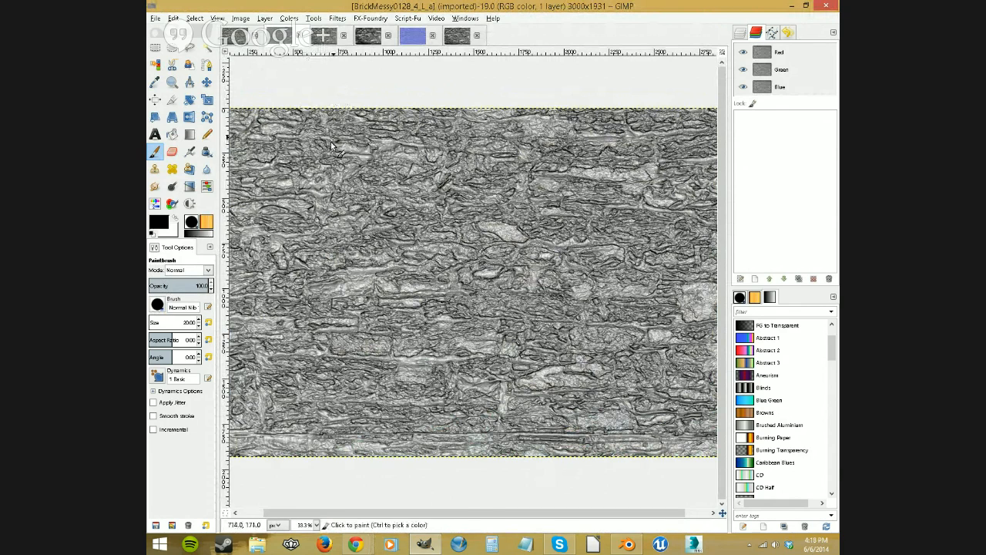
left_click(336, 39)
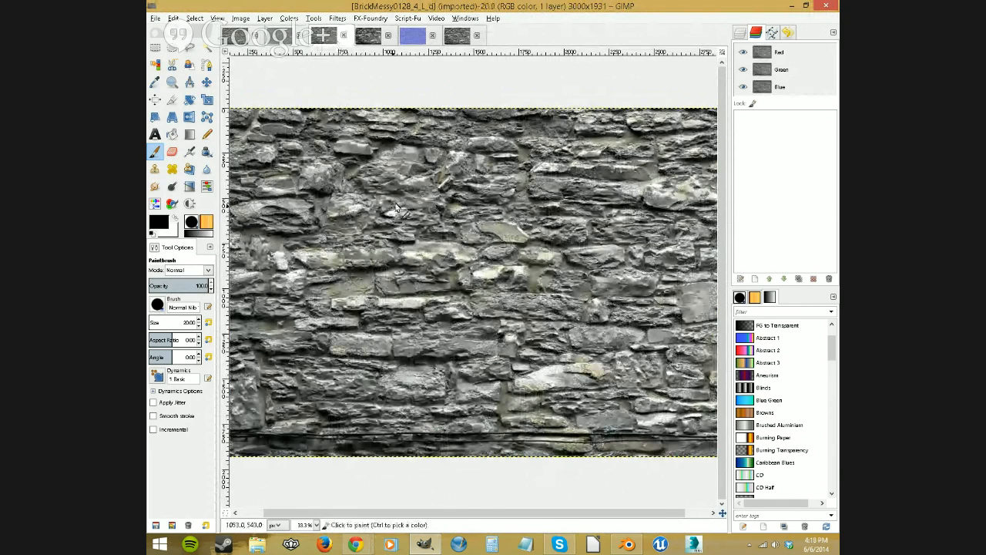
left_click(370, 38)
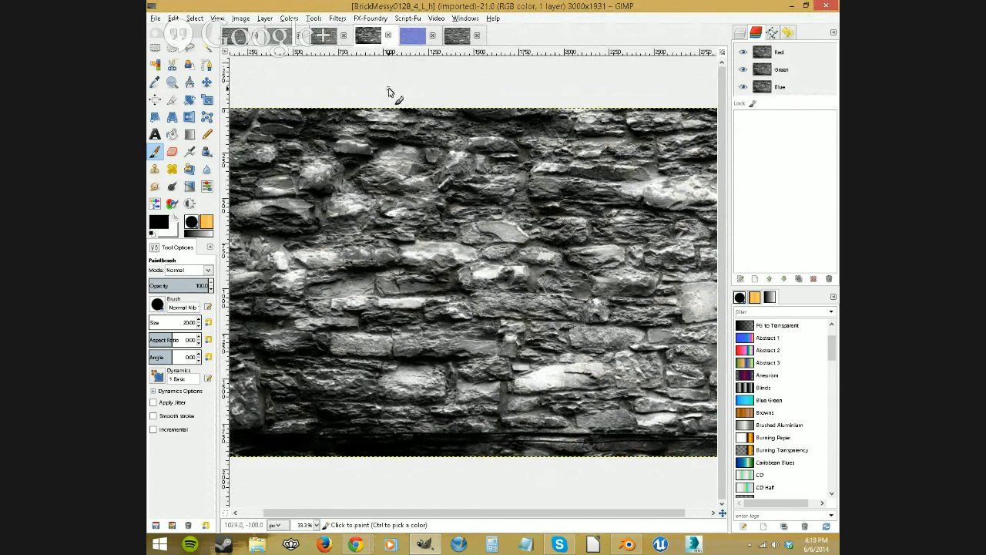
left_click(413, 36)
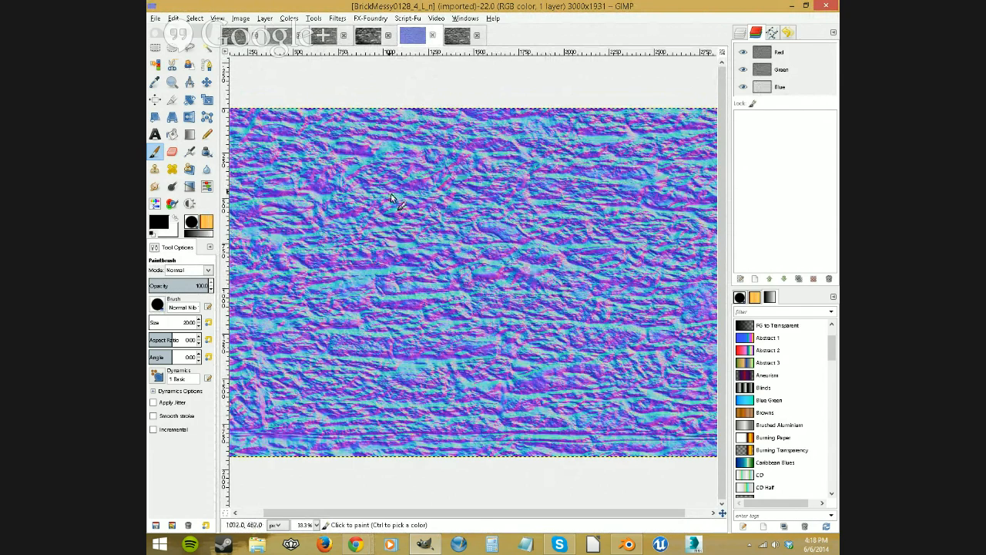
left_click(455, 37)
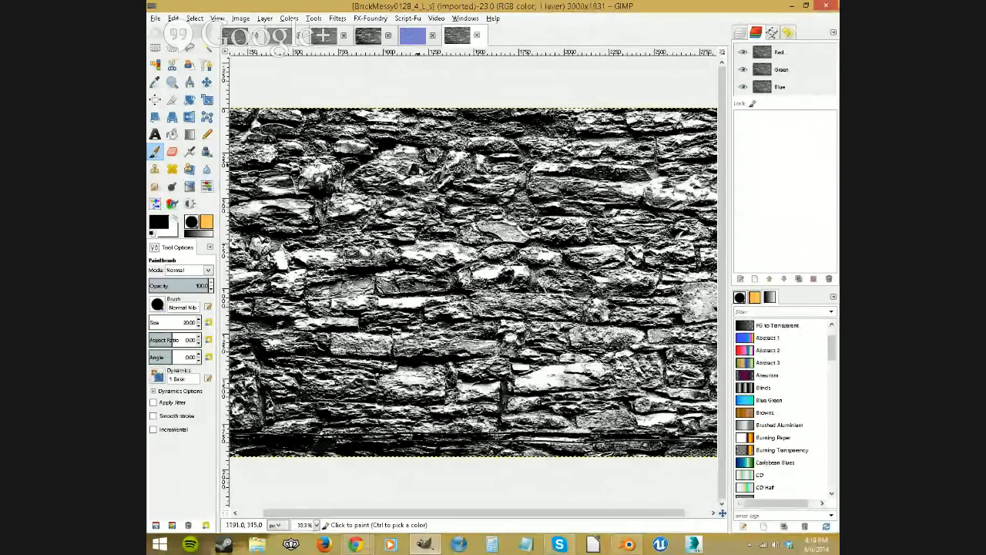
Review the BrickMessy0128_4_L image again against its diffuse, specular and normal maps.
left_click(327, 42)
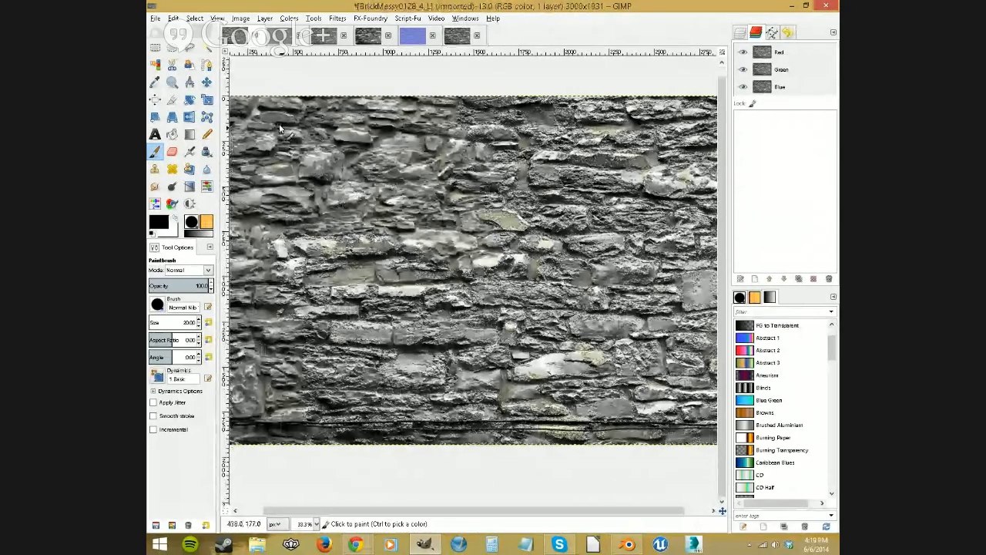
left_click(326, 41)
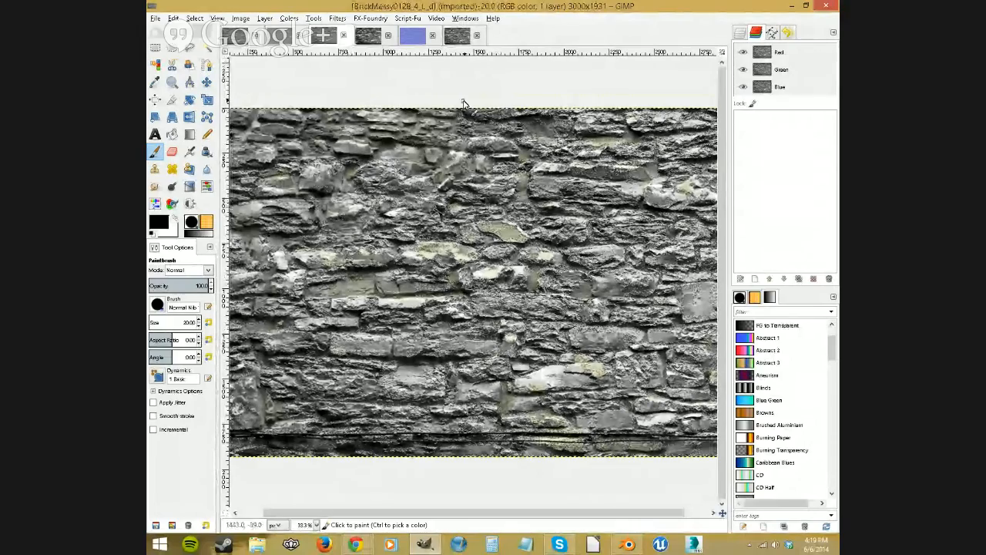
left_click(457, 36)
left_click(412, 36)
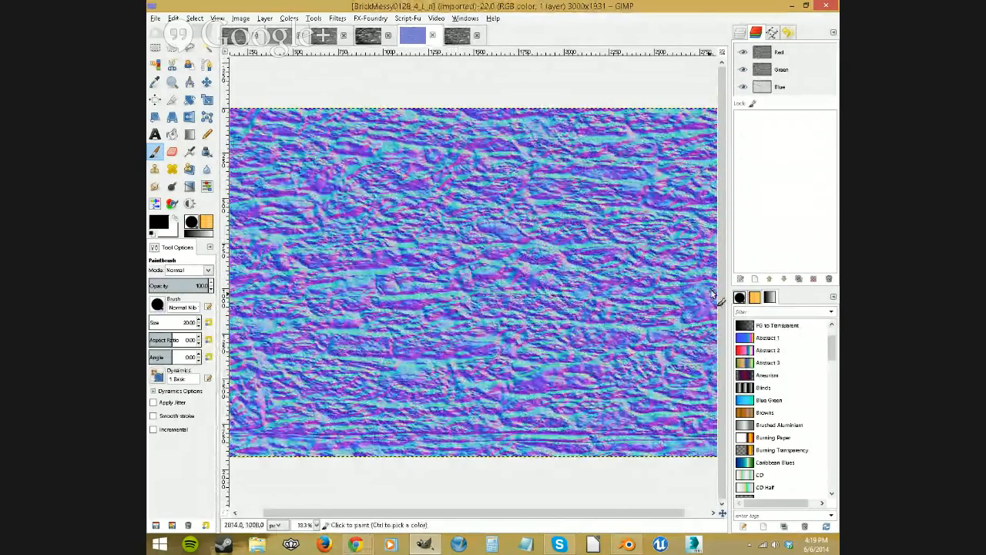
Switch to Blender and preview the light on the rendered stone wall by shifting the point lamp off the X axis, cancelling the move.
left_click(791, 6)
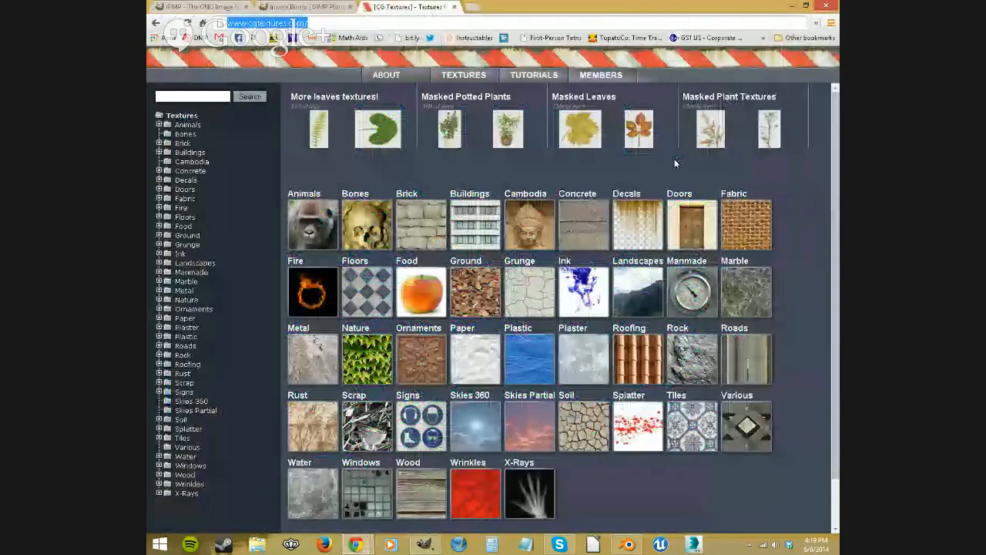
left_click(792, 6)
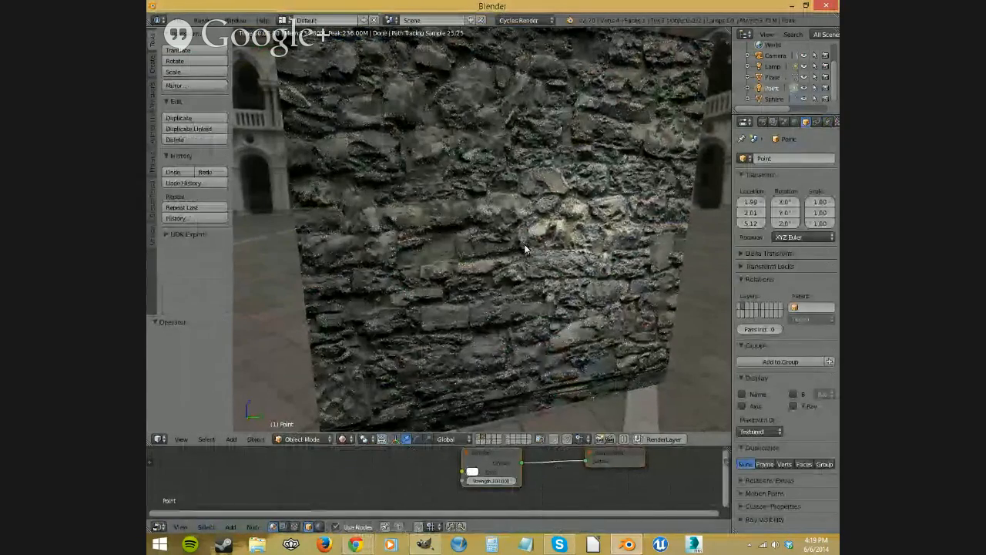
key("g")
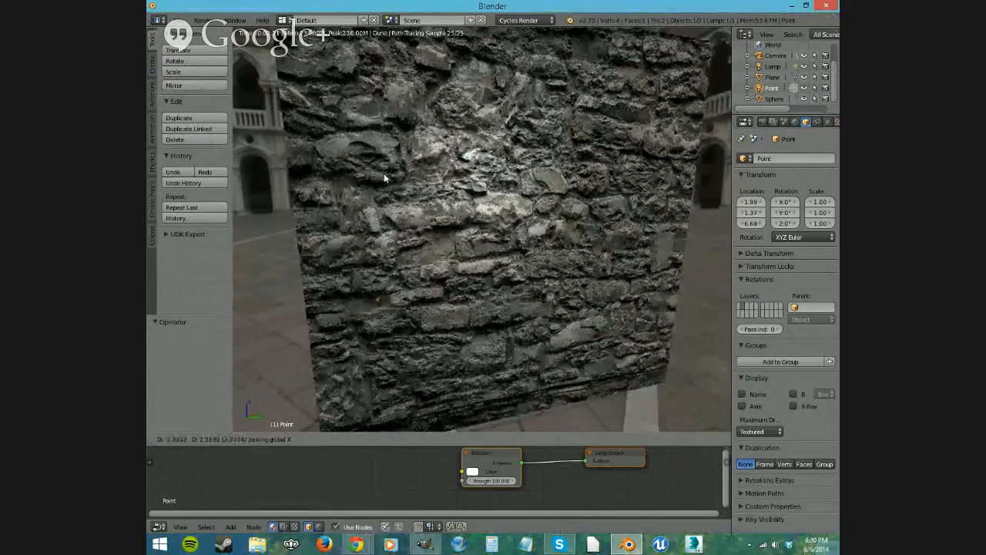
right_click(384, 173)
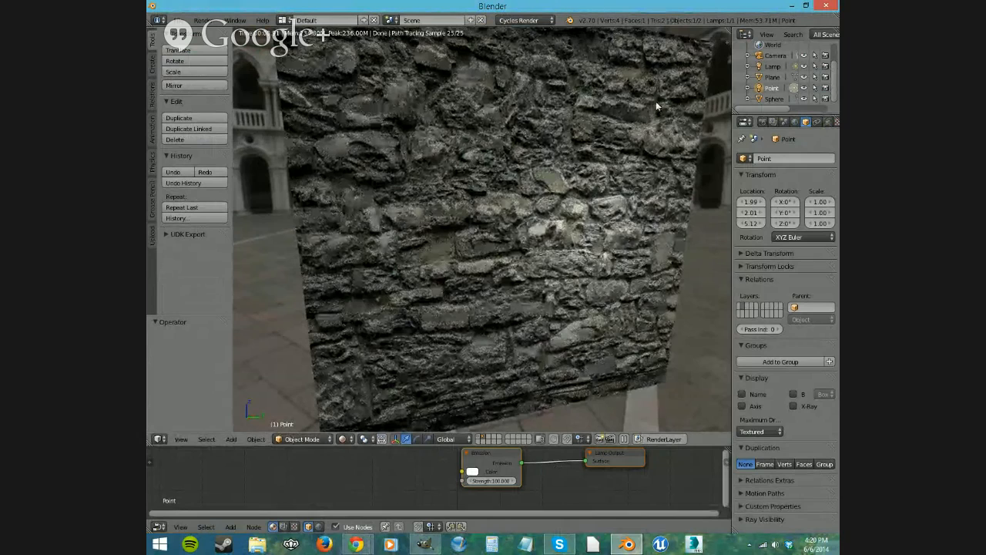
View the stone wall from a slightly different angle in rendered shading.
key("shift+z")
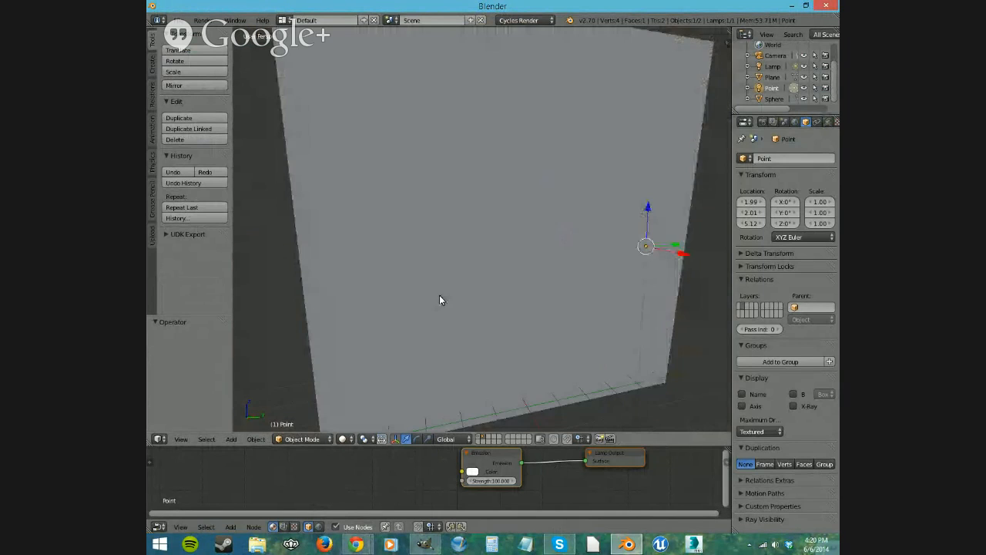
mouse_move(442, 301)
middle_mouse_down()
mouse_move(537, 306)
mouse_move(439, 303)
middle_mouse_up()
key("shift+z")
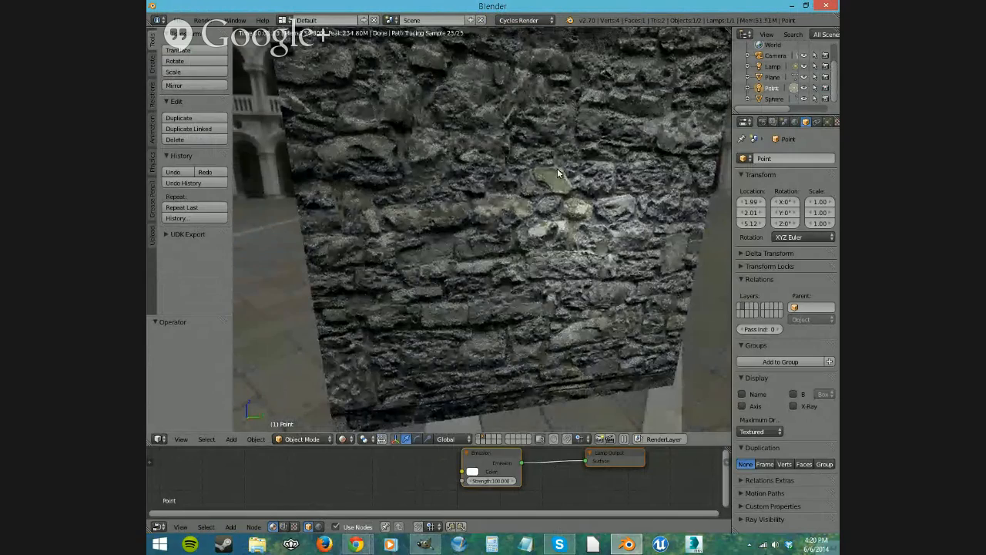
Move the point lamp parallel to the stone wall by about -3.58 in Y and -0.55 in Z.
key("g")
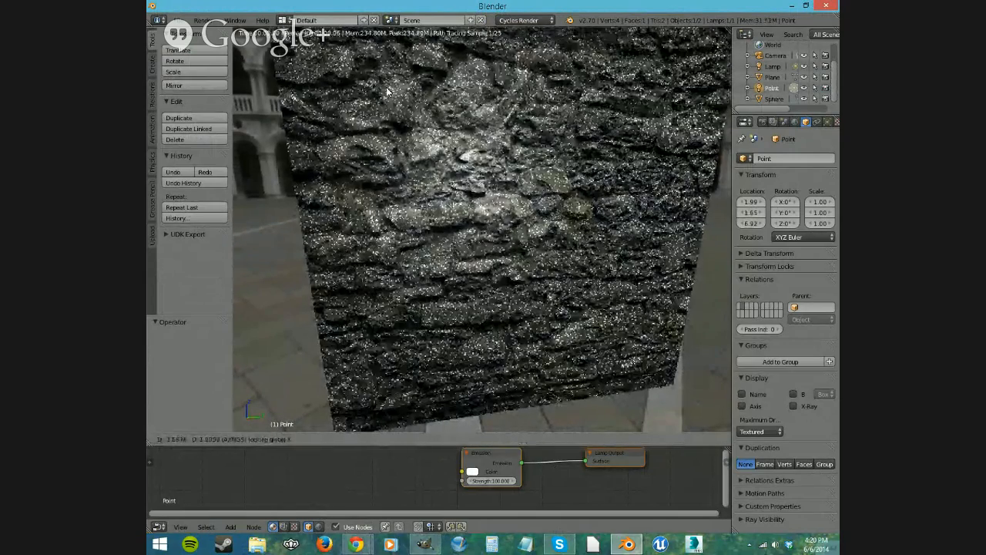
left_click(395, 203)
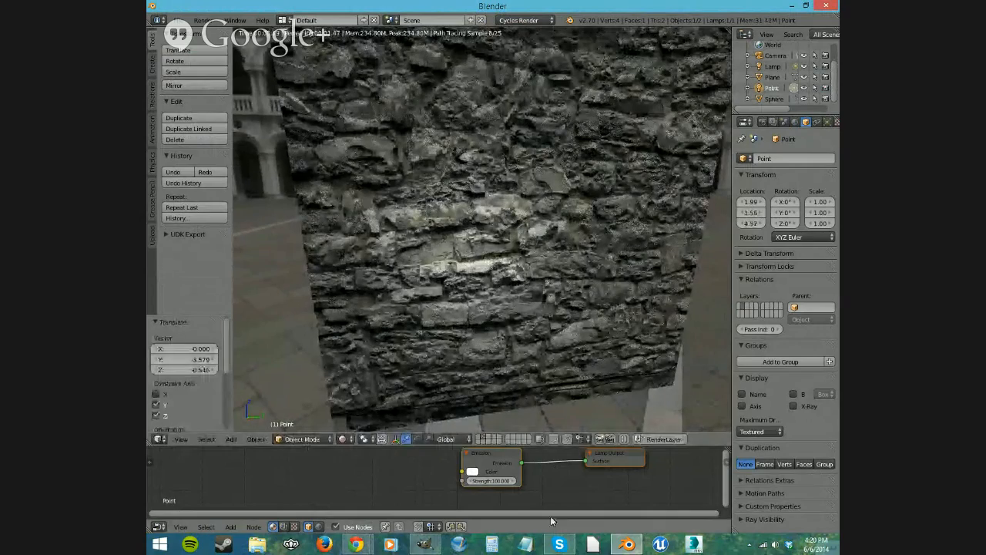
Select the stone wall plane and maximize the node editor showing its material.
left_click_drag(549, 445, 561, 162)
right_click(558, 184)
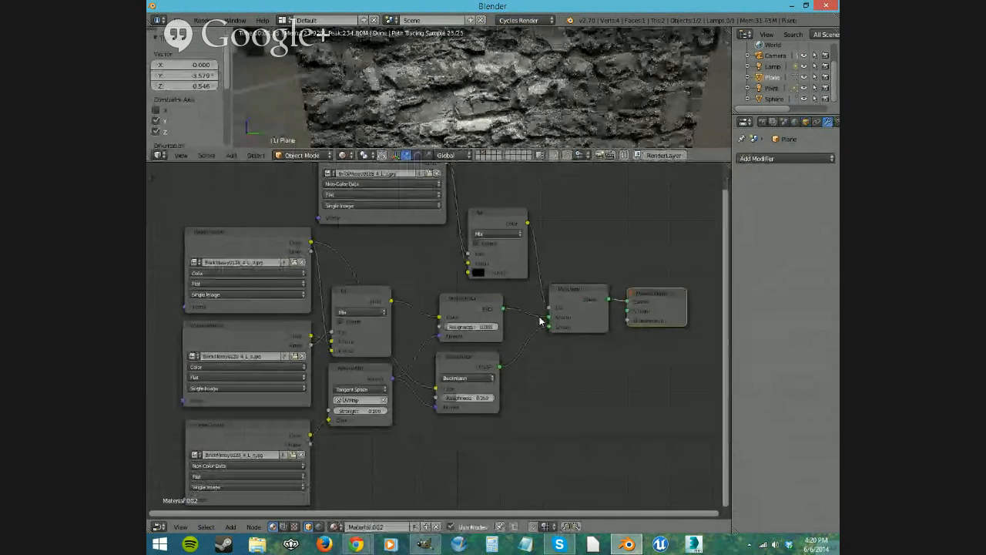
key("ctrl+Up")
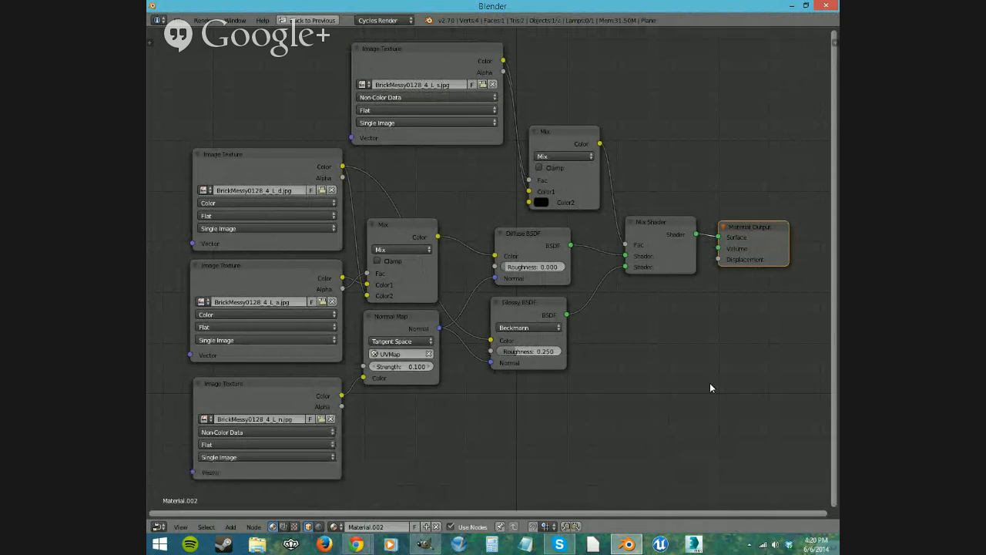
Examine how the wall material's image textures, mix, Diffuse, Glossy and output nodes connect, and restore the regular screen layout.
left_click(679, 249)
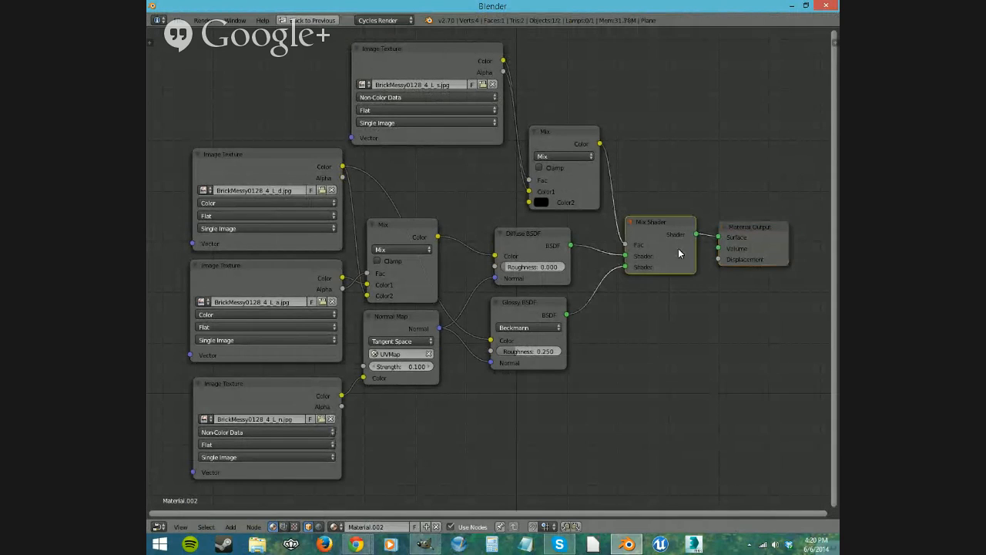
left_click(519, 250)
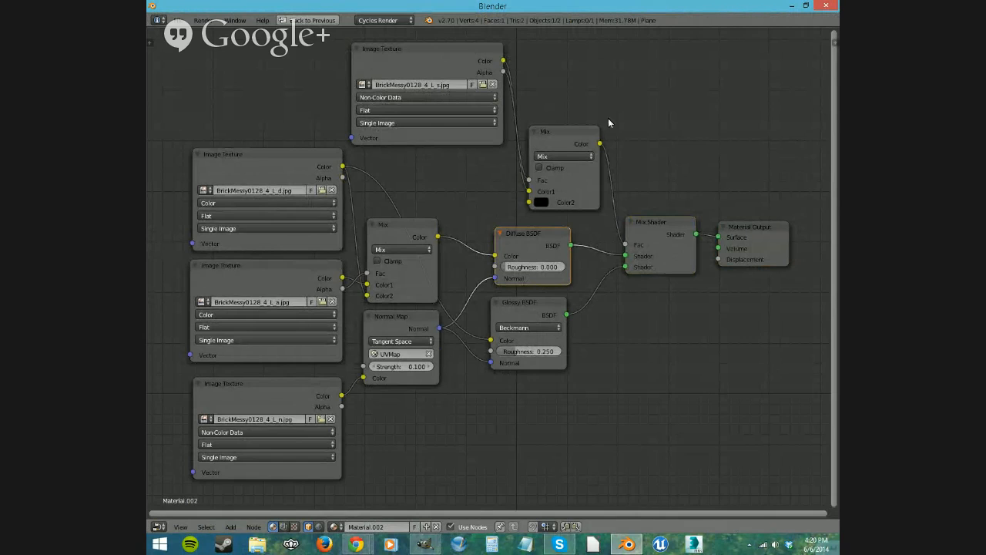
left_click(553, 137)
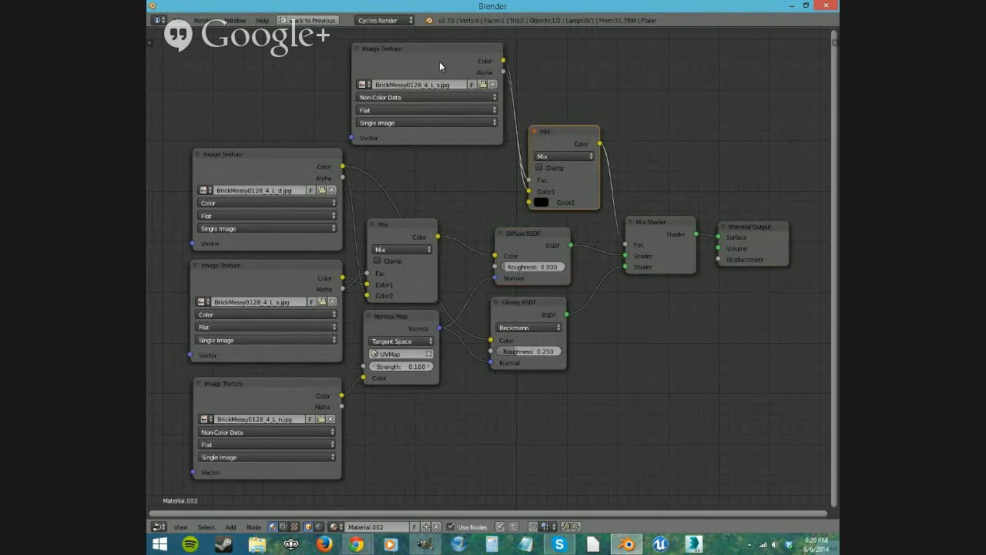
left_click(438, 59)
left_click(418, 229)
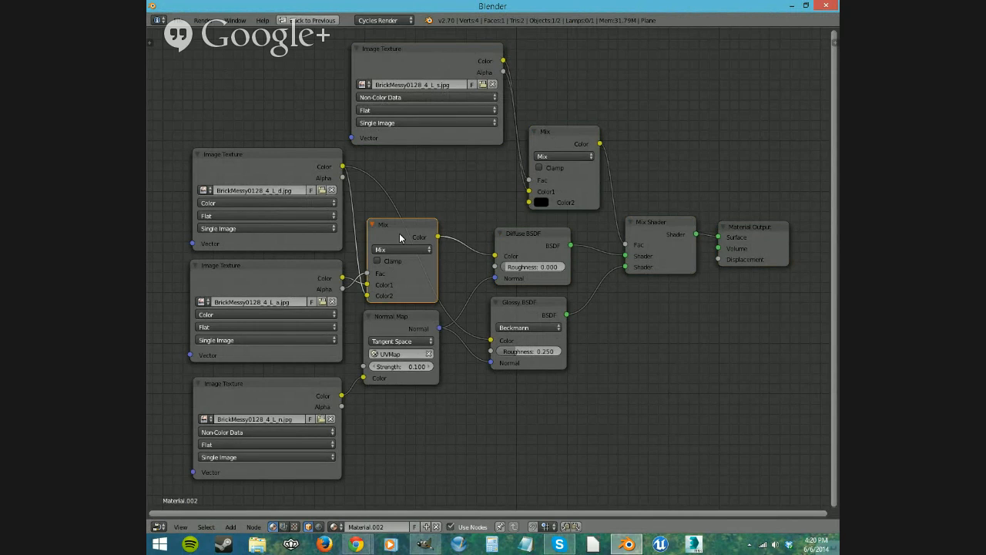
left_click(535, 243)
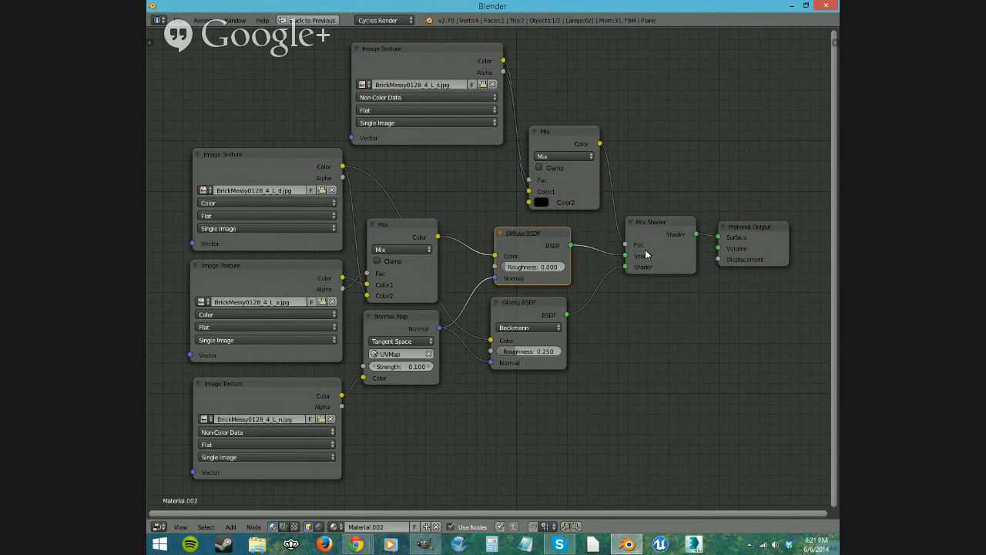
left_click(768, 252)
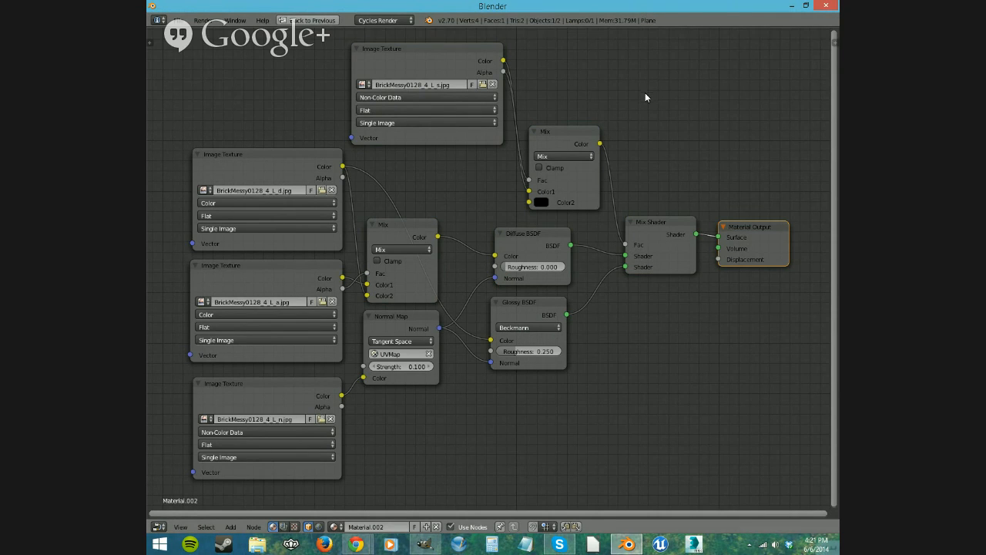
key("shift+space")
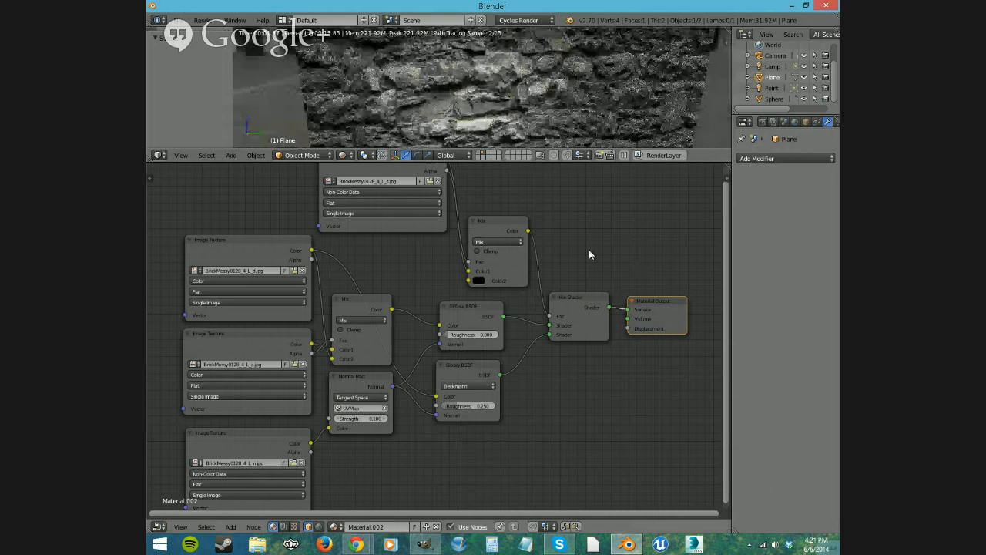
Show only the first scene layer, enlarge the 3D view and select the sphere.
left_click(479, 155)
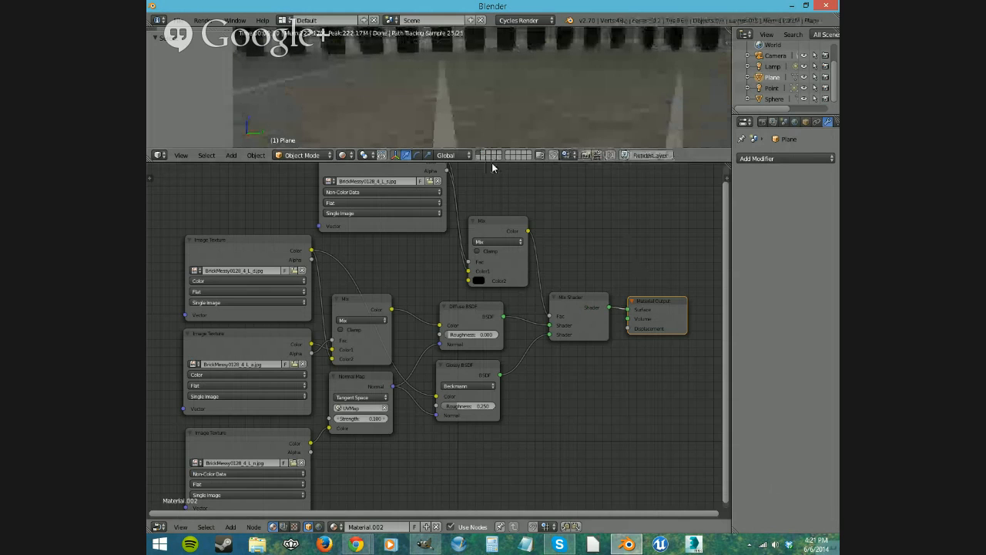
key("g")
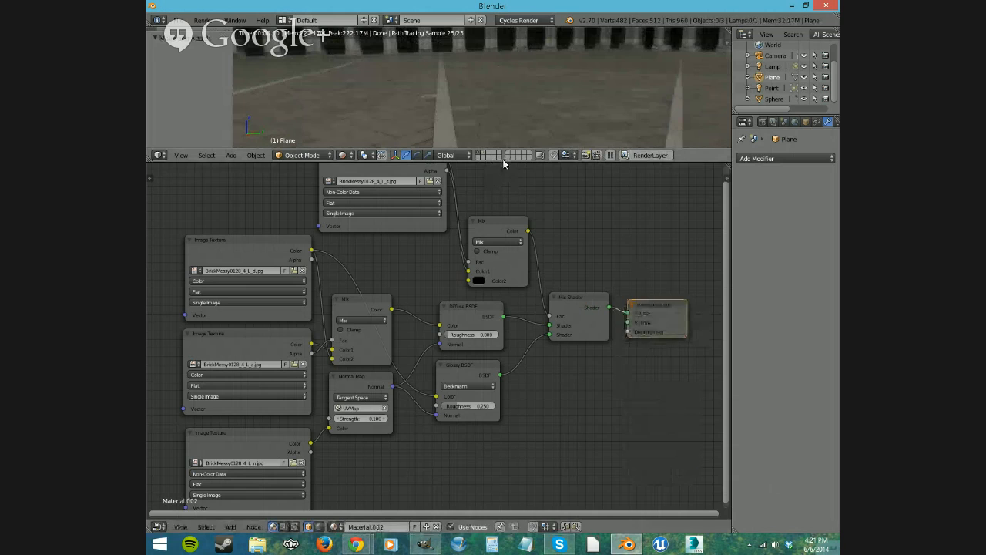
left_click(502, 159)
left_click_drag(502, 161, 502, 422)
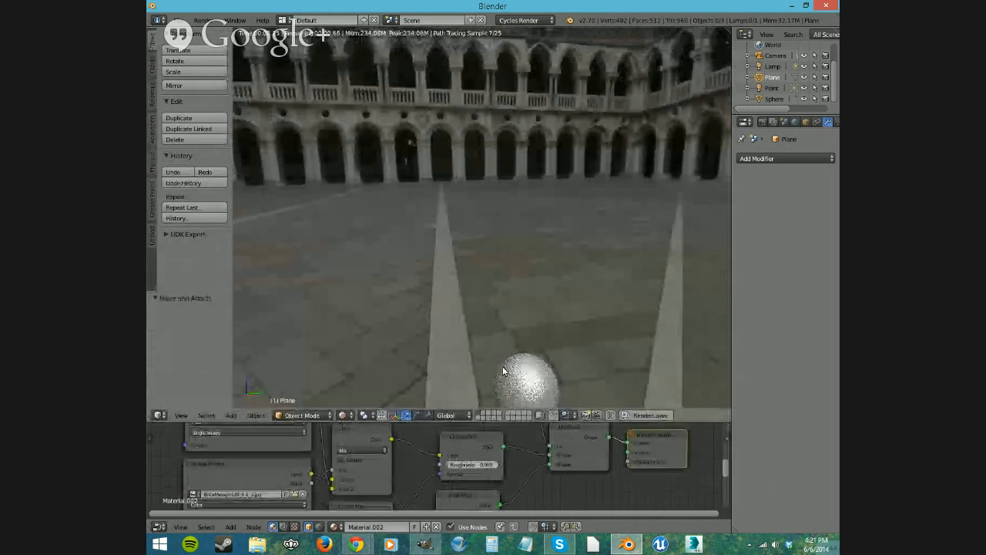
right_click_drag(502, 371, 495, 255)
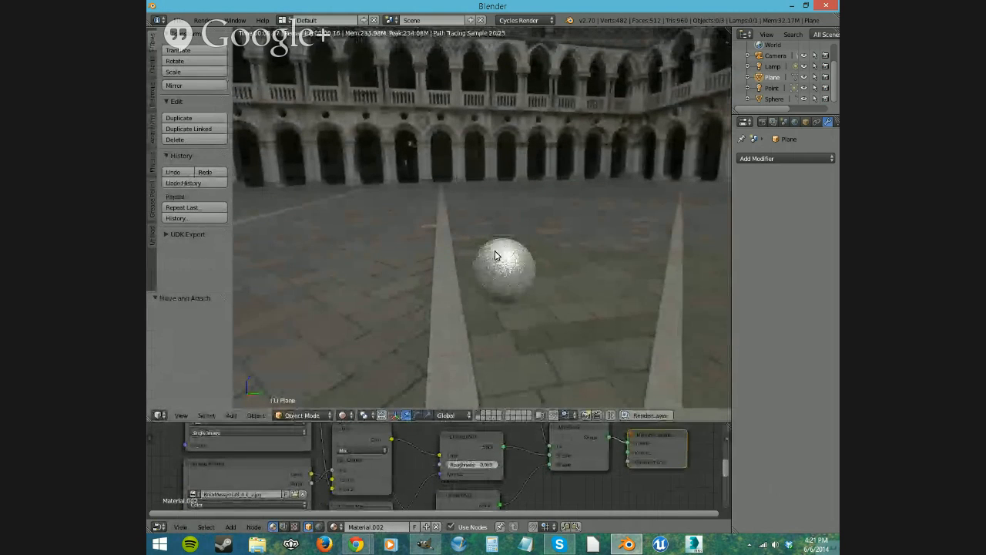
right_click(505, 288)
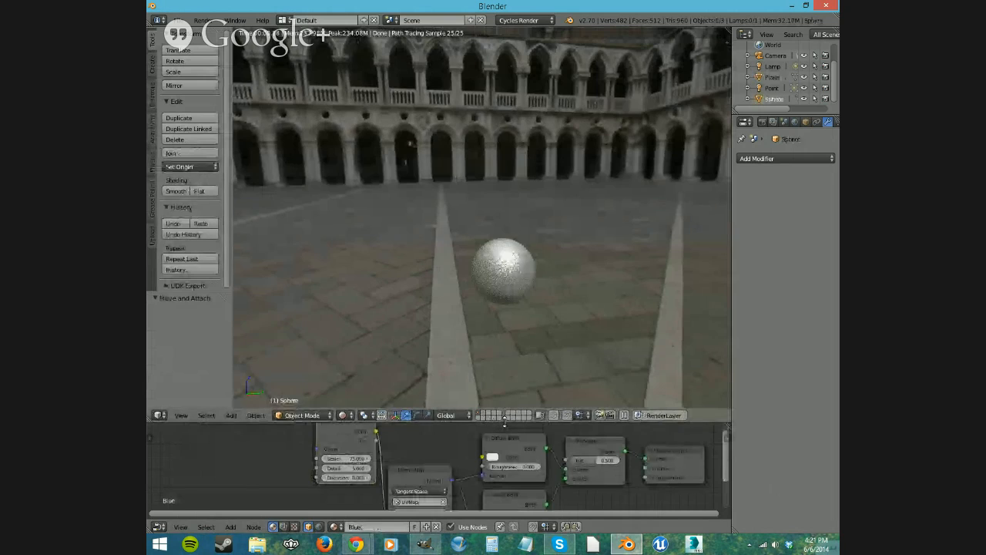
Connect the sphere's Diffuse BSDF directly to the Material Output surface and delete the Mix Shader, Glossy, Normal Map and Noise Texture nodes.
left_click_drag(504, 420, 505, 342)
middle_click_drag(458, 385, 402, 358)
right_click(471, 385)
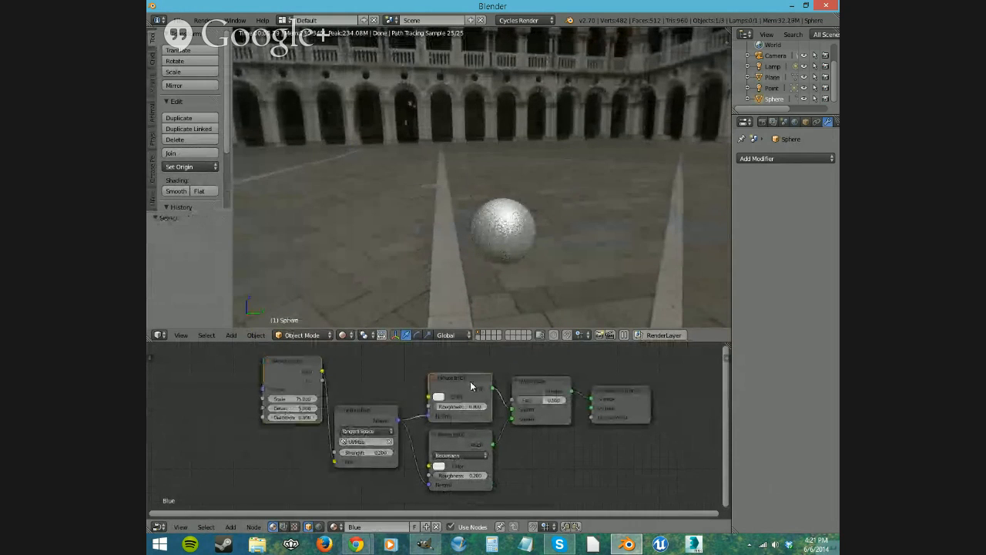
left_click_drag(492, 389, 591, 398)
right_click(550, 391)
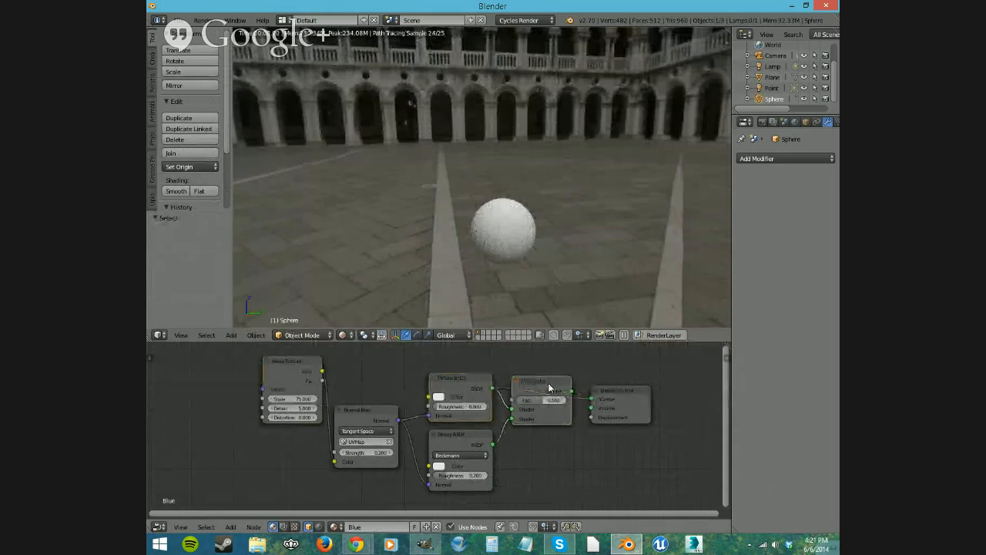
key("x")
right_click(476, 430)
key("x")
right_click(366, 411)
key("x")
right_click(296, 368)
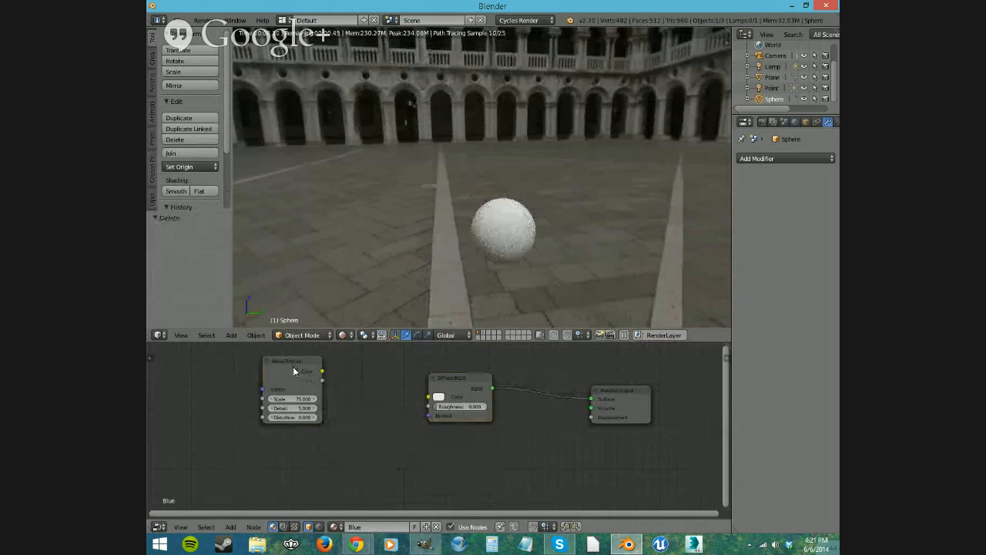
key("x")
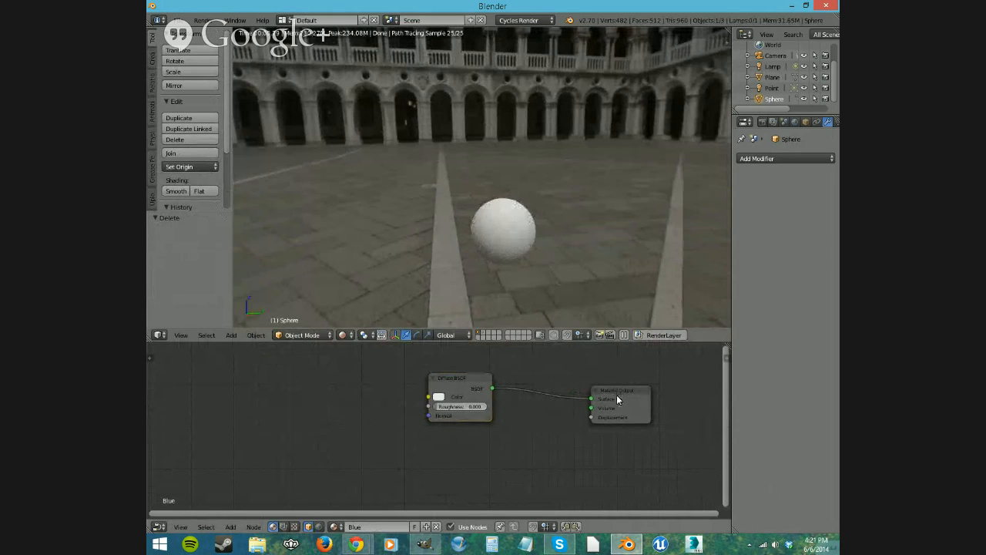
Unlink the Blue material from the sphere and delete the sphere in solid shading.
left_click(436, 527)
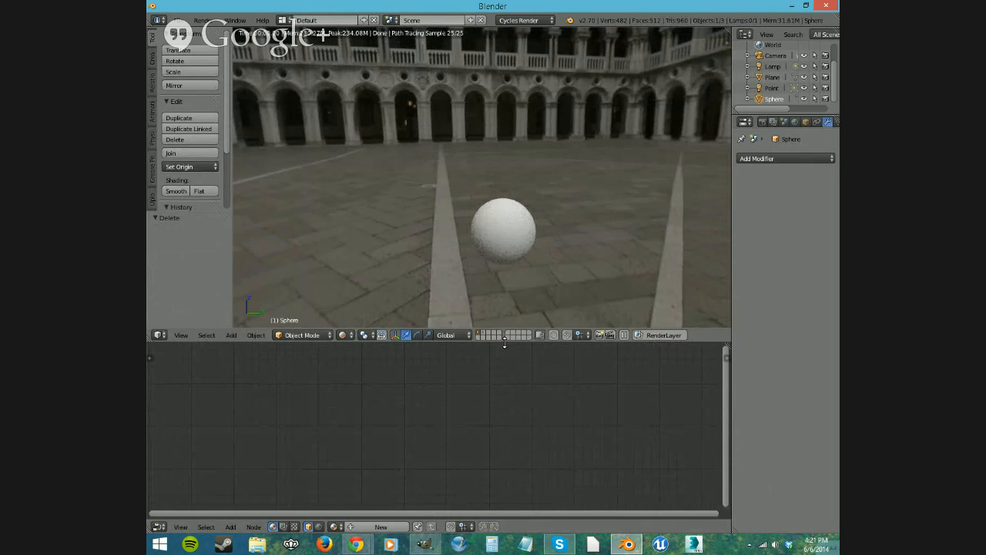
left_click_drag(504, 343, 539, 400)
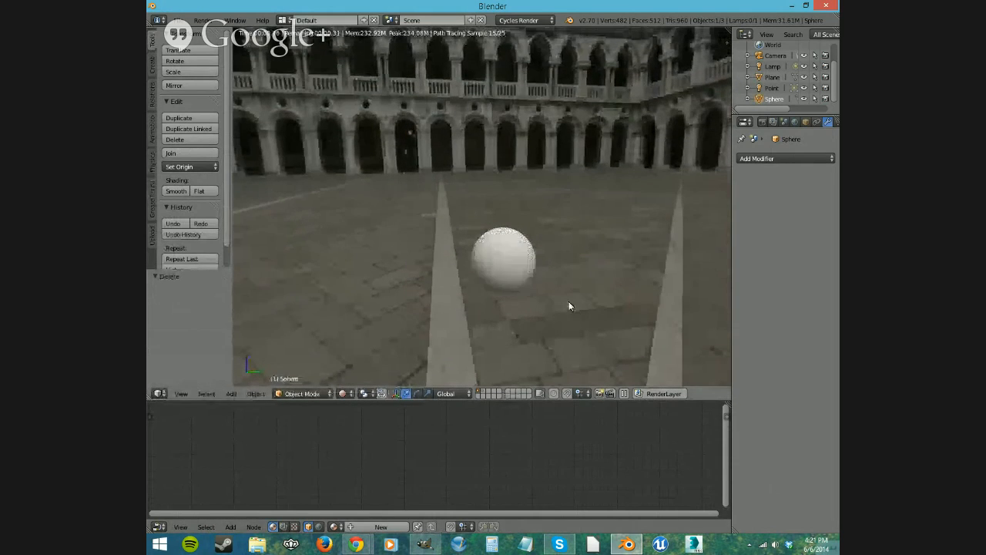
key("shift+z")
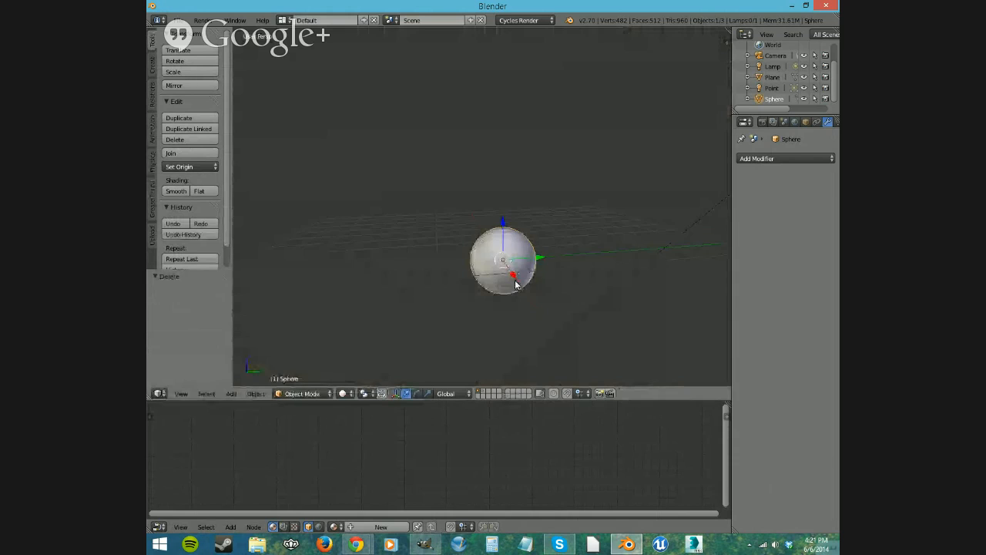
key("x")
left_click(512, 279)
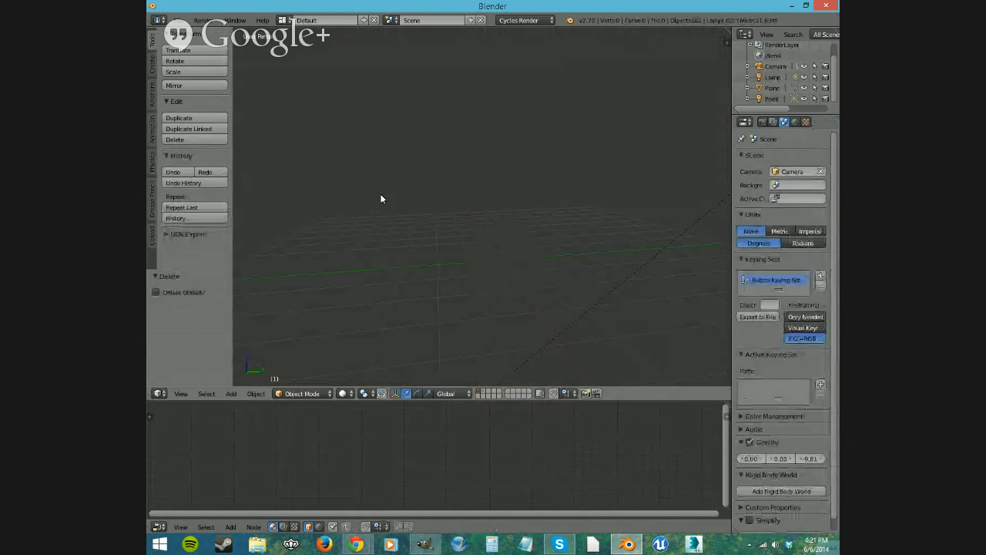
Snap the 3D cursor to the center of the scene.
key("shift+z")
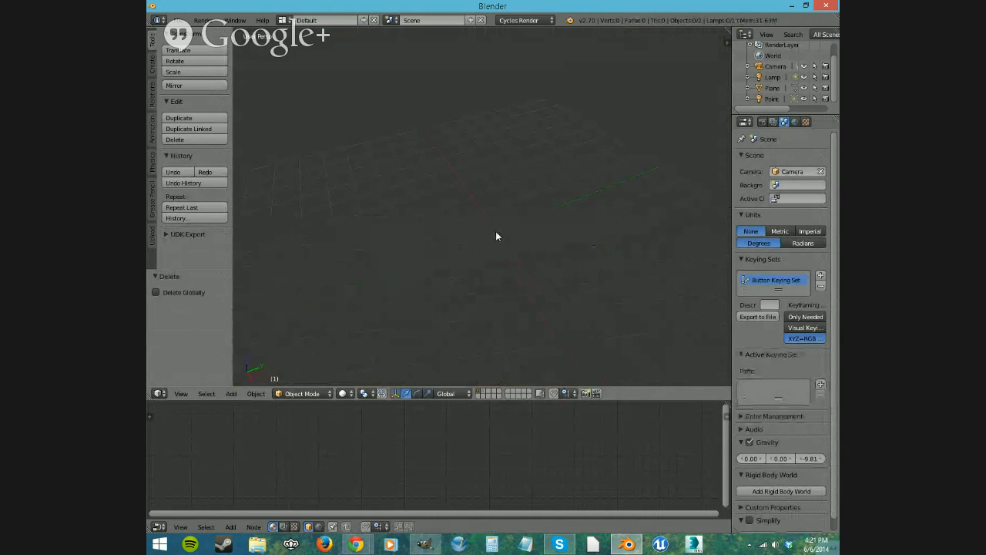
left_click(495, 232)
key("shift+z")
key("shift+s")
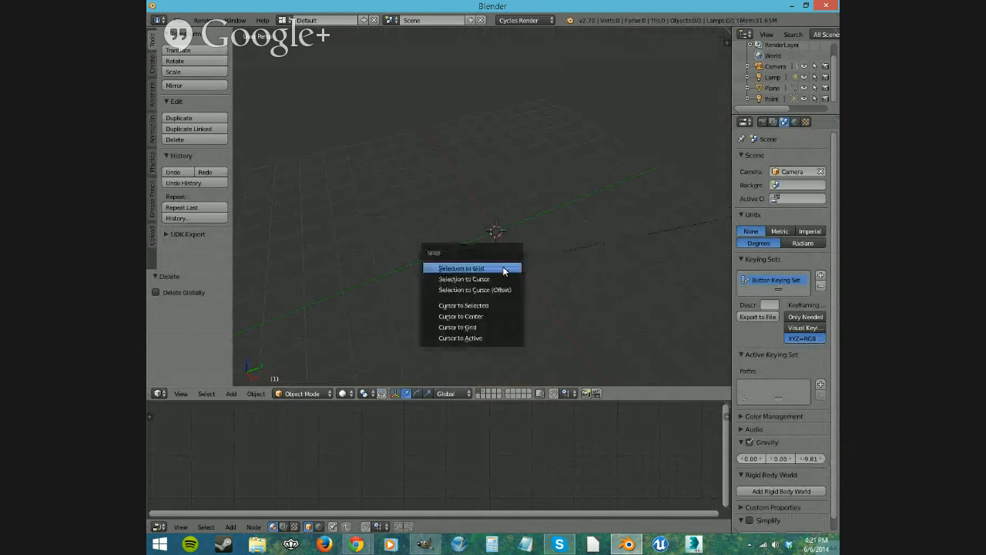
left_click(482, 314)
Add a cube mesh at the 3D cursor.
key("shift+a")
mouse_move(499, 307)
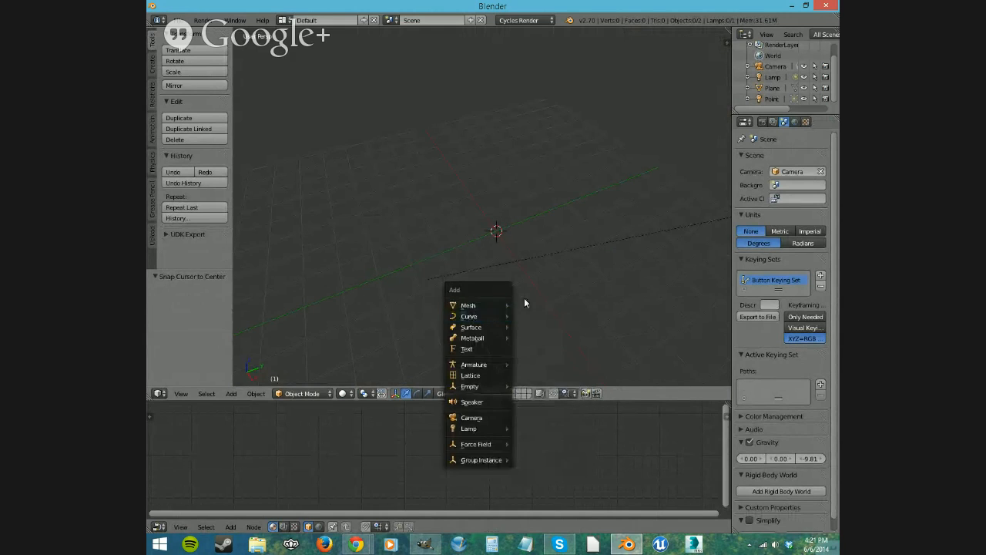
left_click(524, 316)
mouse_move(524, 317)
middle_mouse_down()
mouse_move(534, 315)
mouse_move(506, 303)
mouse_move(516, 309)
middle_mouse_up()
scroll(531, 300, "down", 2)
key("shift+z")
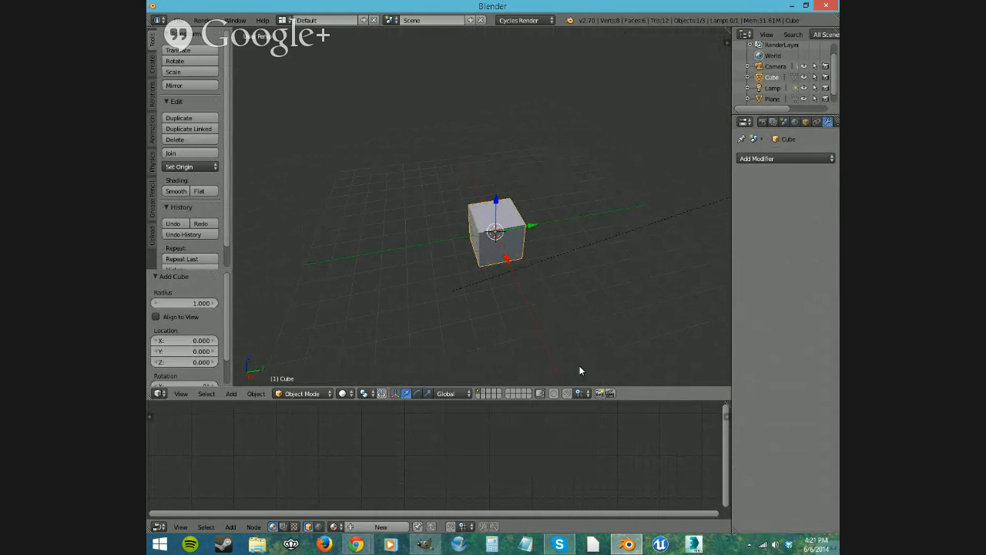
Switch the editor beneath the 3D view to the Timeline and reduce its height.
left_click(161, 528)
left_click(173, 499)
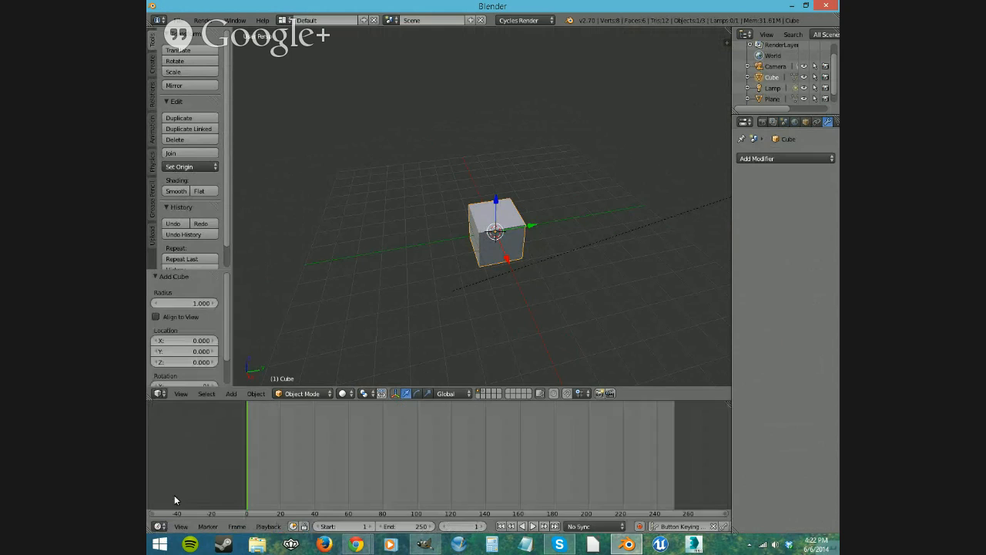
left_click_drag(380, 399, 416, 471)
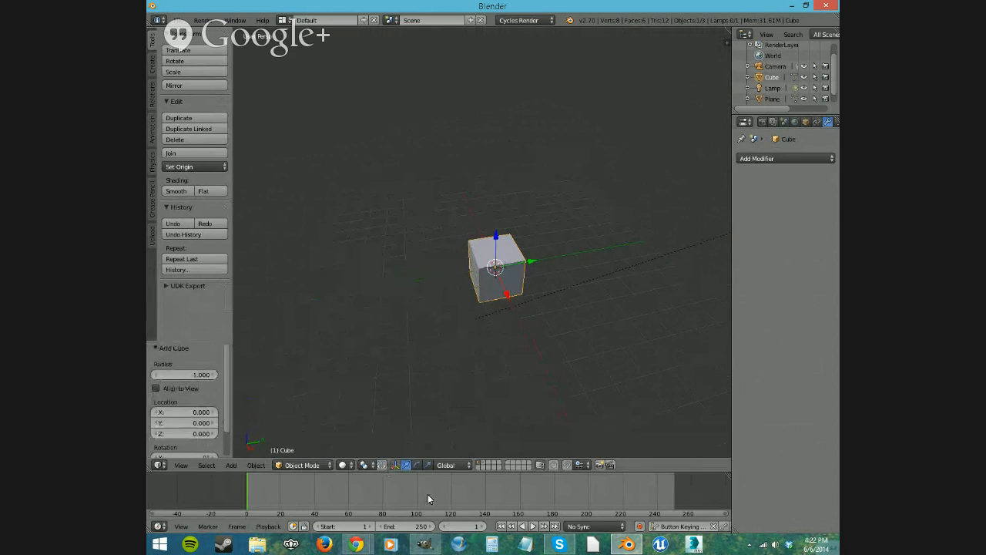
Change the Timeline area to the Node Editor and adjust its height beneath the 3D view.
left_click(159, 526)
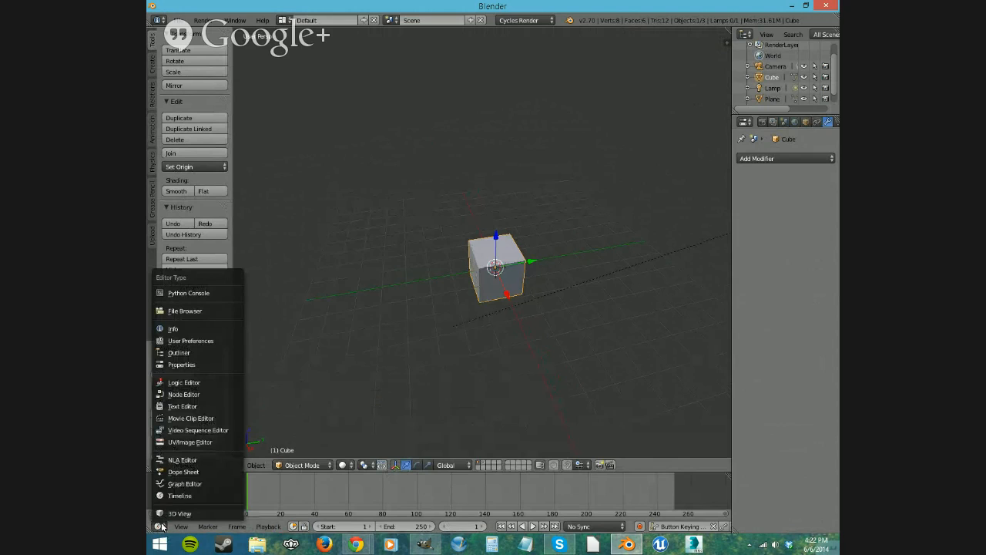
left_click(184, 393)
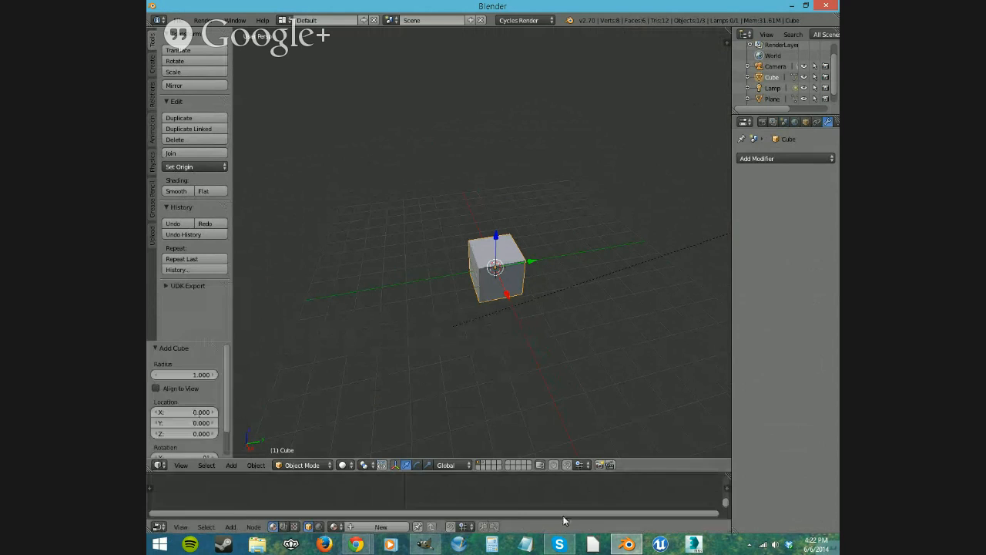
left_click_drag(533, 474, 539, 366)
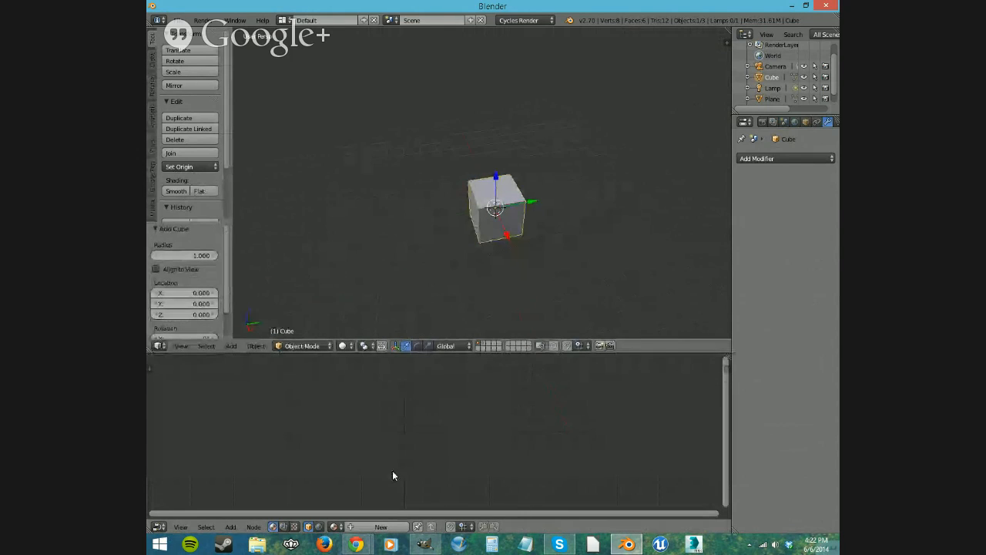
left_click_drag(604, 361, 609, 445)
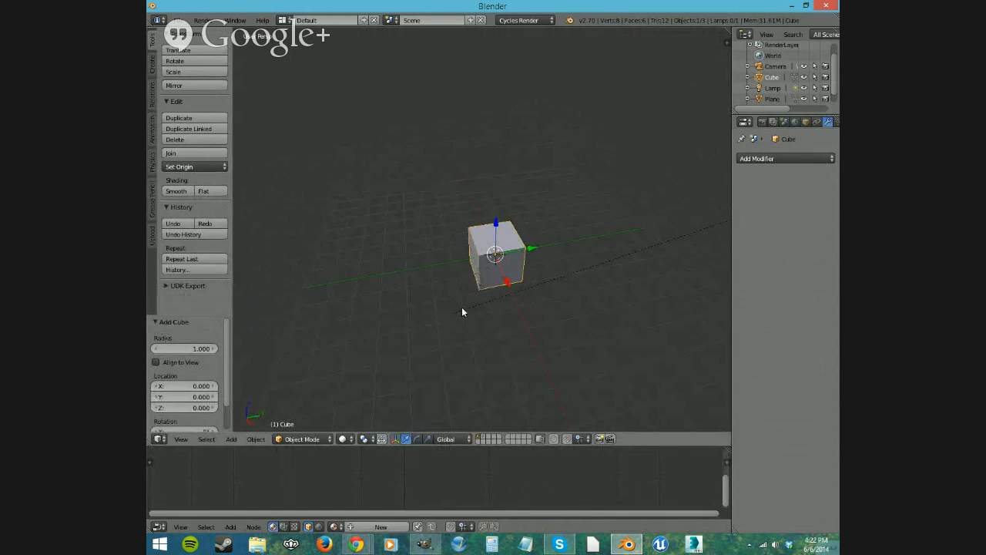
middle_click_drag(462, 308, 526, 270)
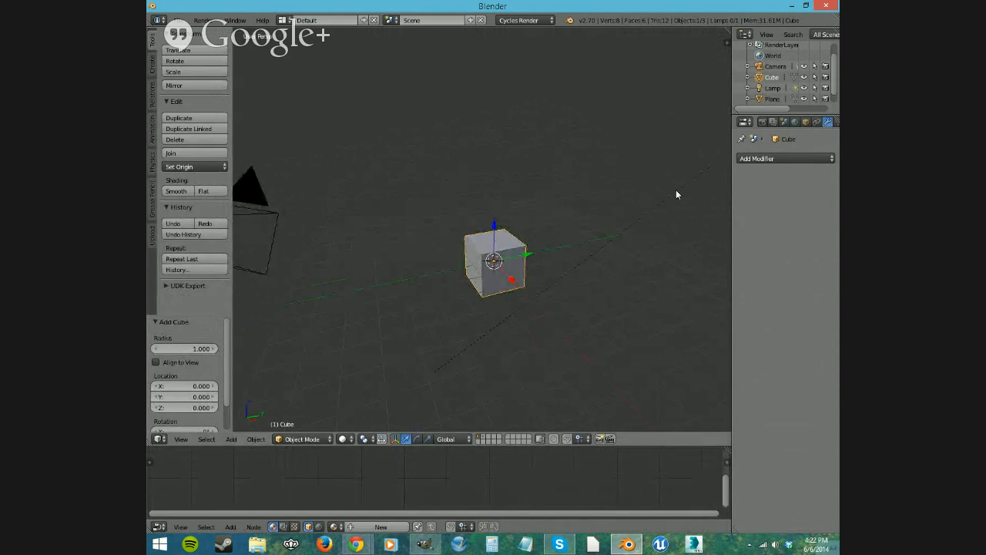
Create a new material for the cube and collapse its Preview, Settings and Displacement sections.
scroll(801, 121, "down", 5)
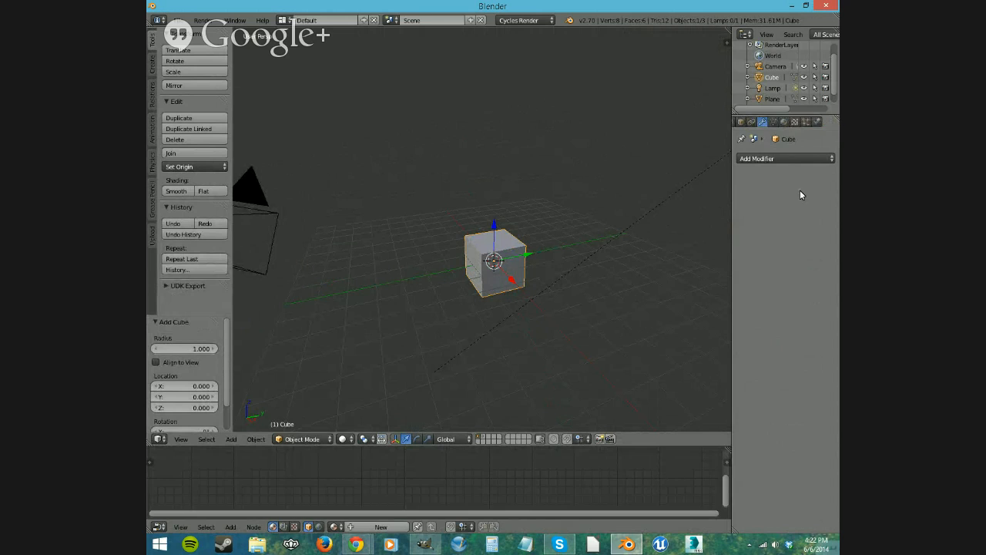
left_click(784, 122)
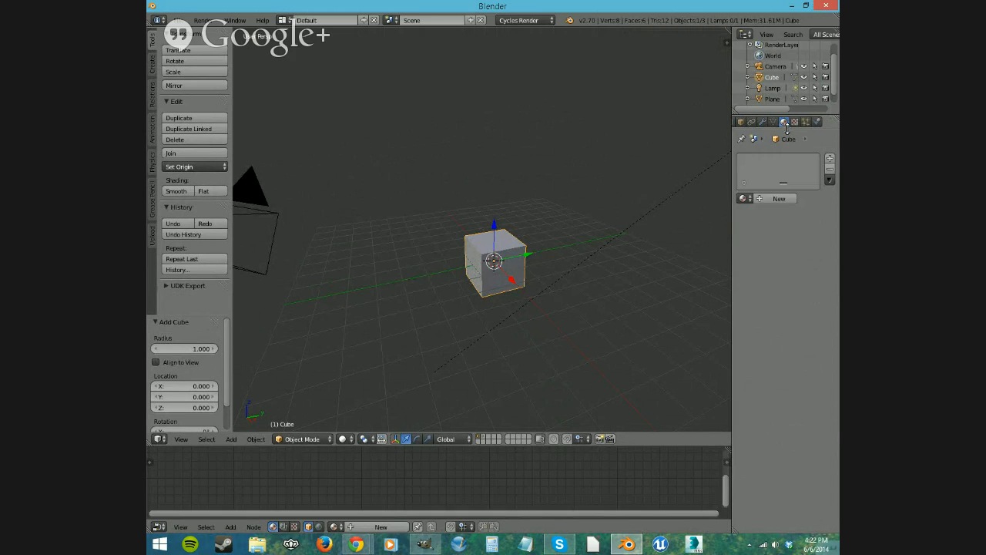
left_click(778, 199)
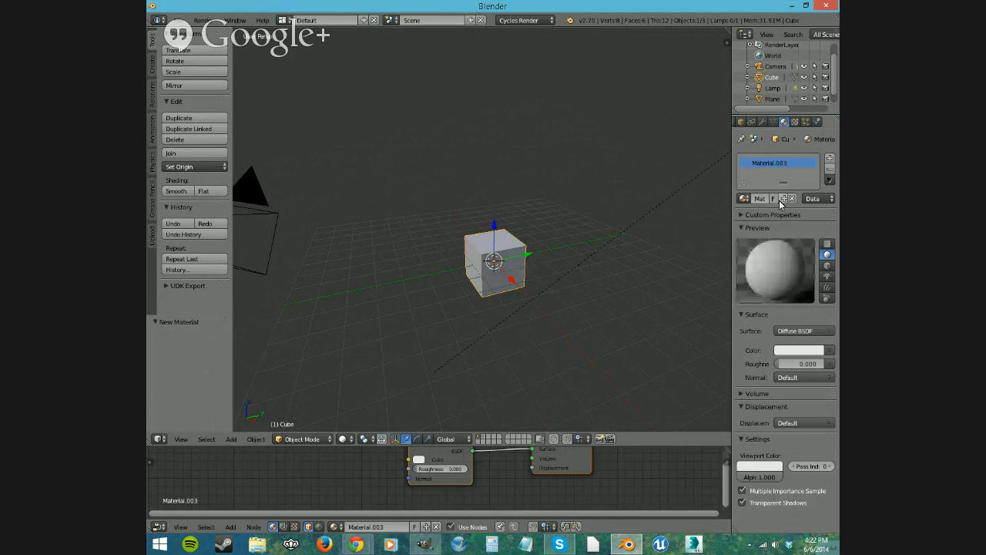
left_click(782, 228)
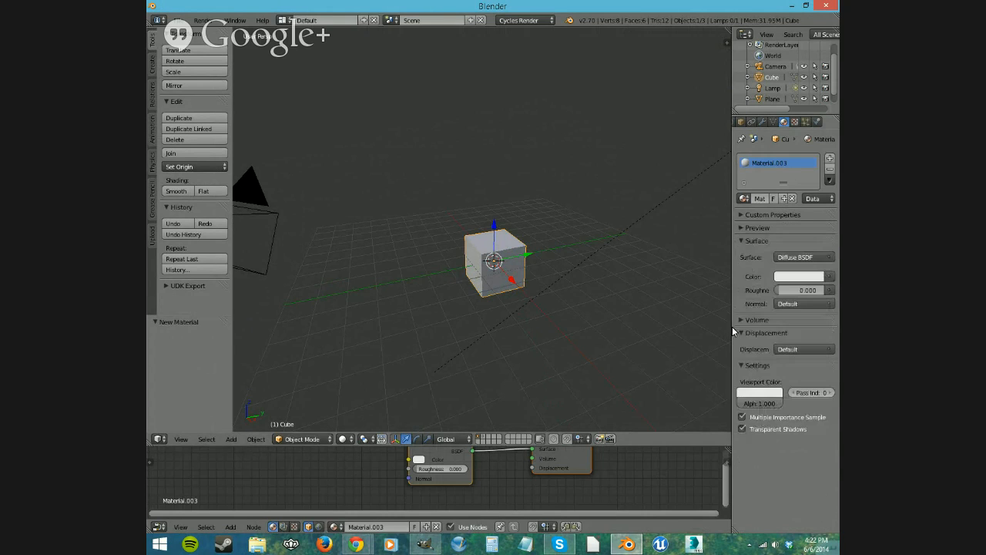
left_click(766, 366)
left_click(764, 334)
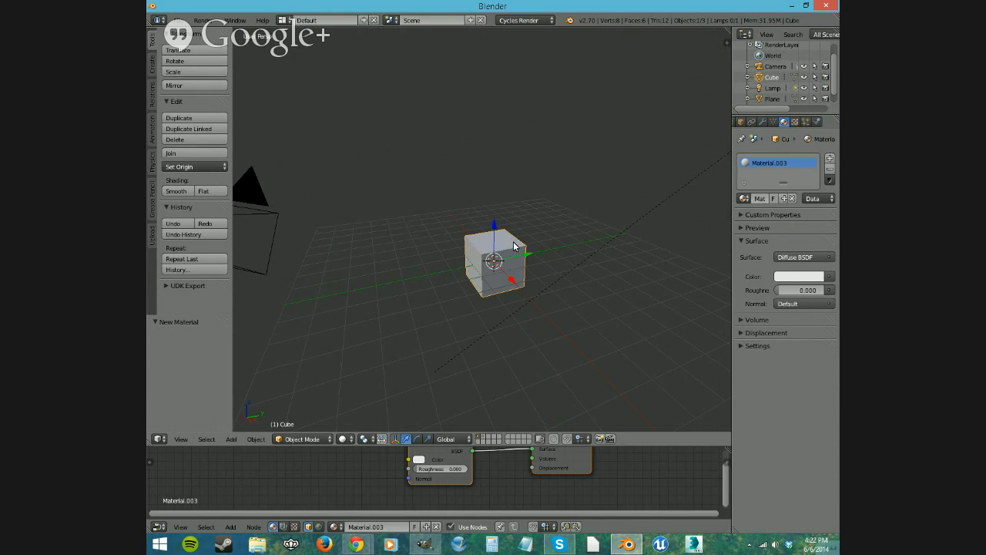
Display the 3D view in rendered shading and try red, blue and light green as the cube's diffuse color.
key("shift+z")
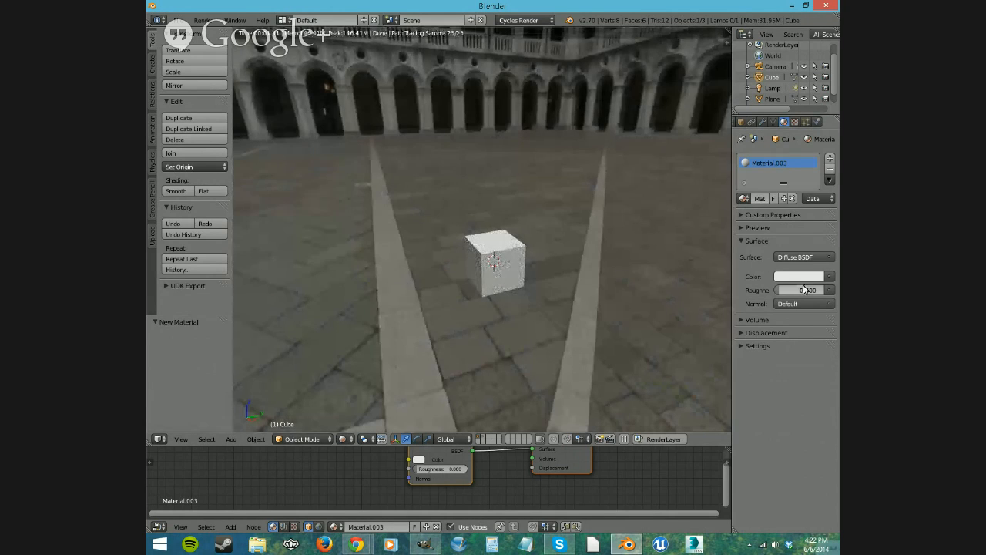
left_click(799, 276)
left_click(766, 196)
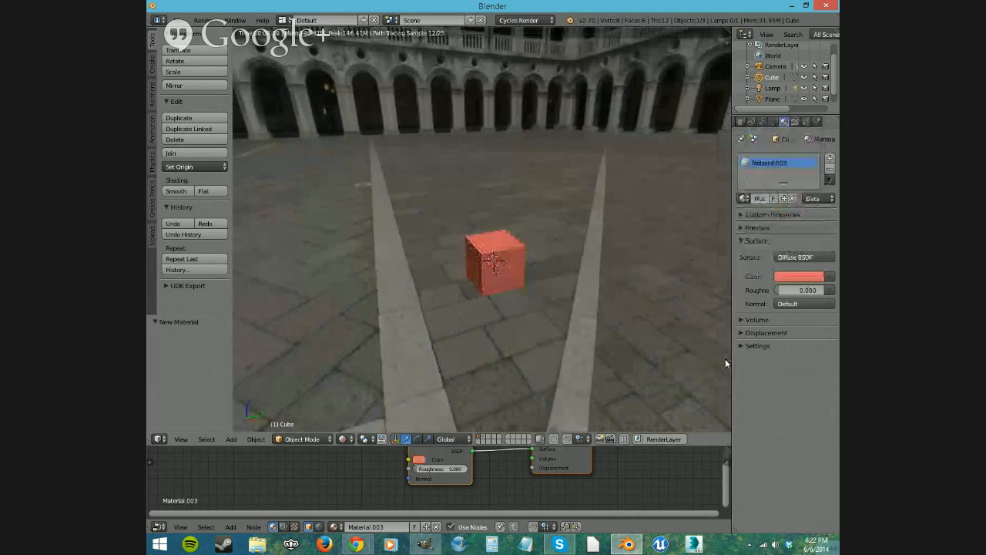
left_click(775, 276)
left_click(793, 138)
left_click(793, 277)
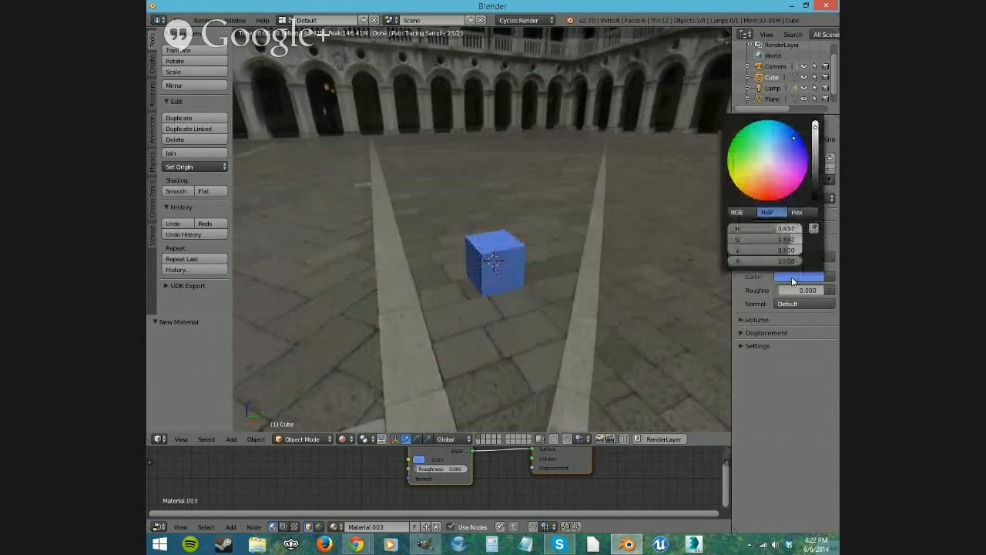
left_click(770, 164)
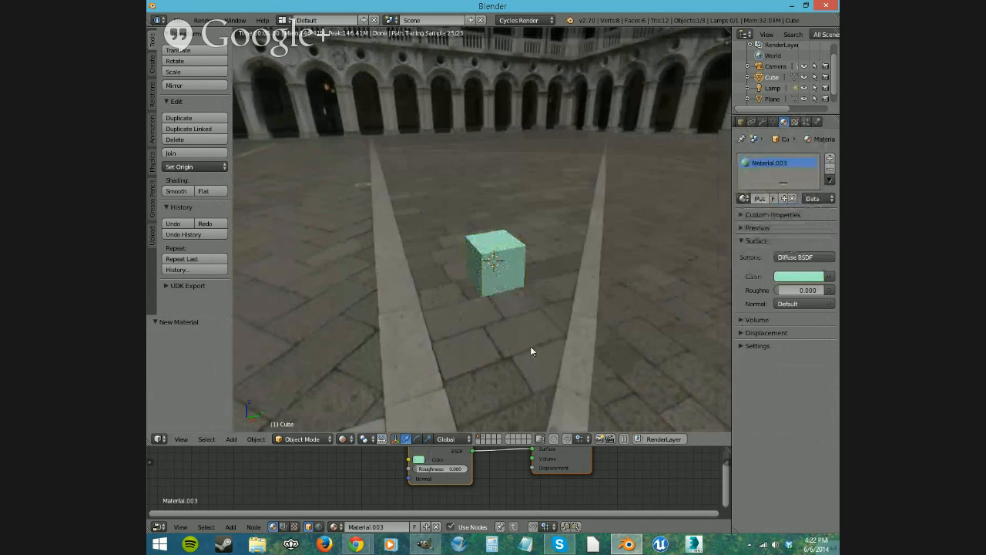
key("shift+z")
key("shift+z")
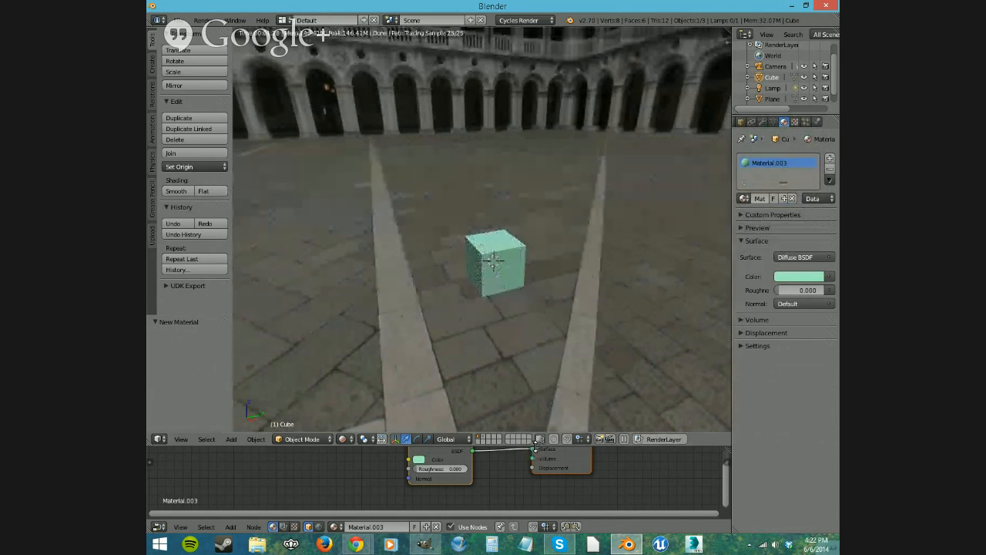
Enlarge the Node Editor upward and fit the Diffuse BSDF and Material Output nodes in it.
left_click_drag(535, 447, 534, 298)
scroll(482, 421, "up", 4)
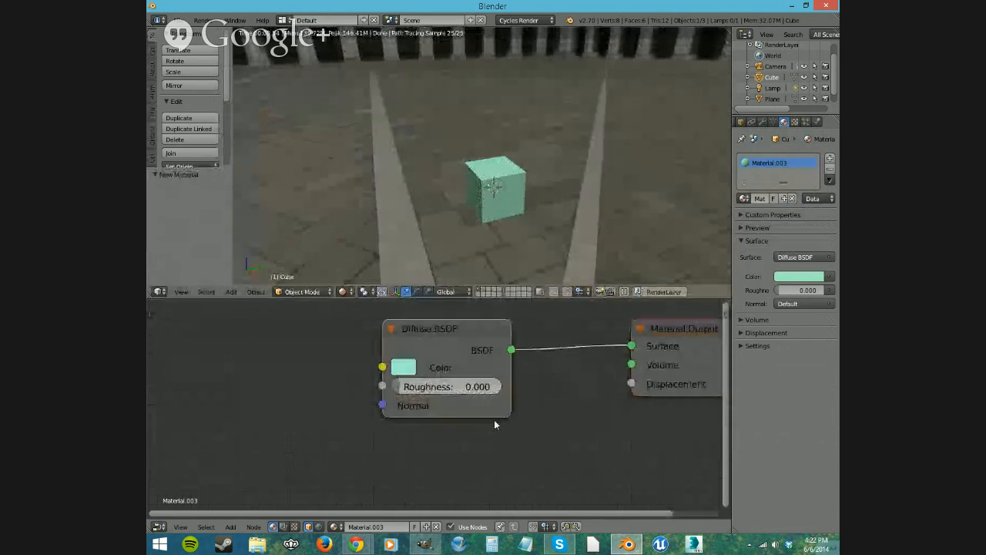
key("Home")
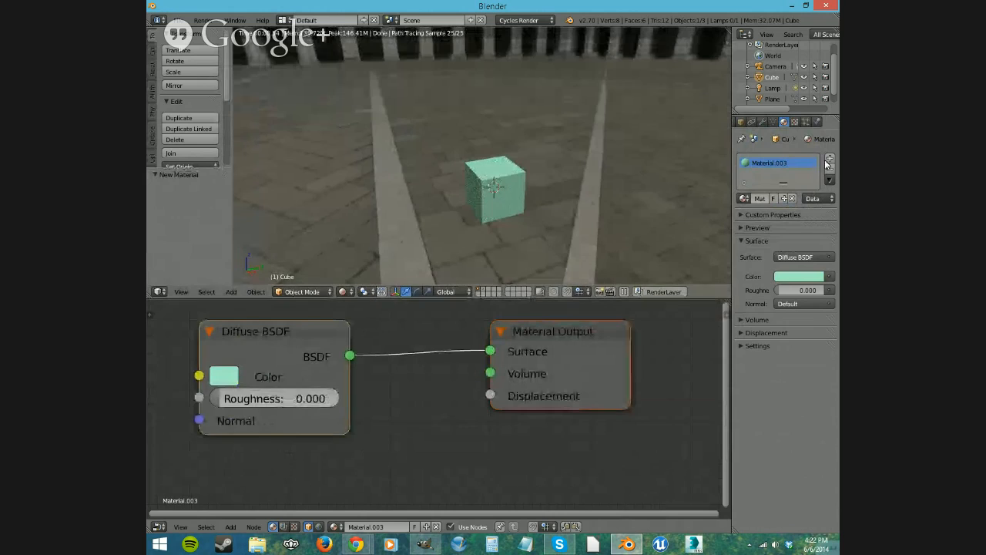
Unlink the cube's colored material and create a fresh one from the Node Editor.
left_click(792, 199)
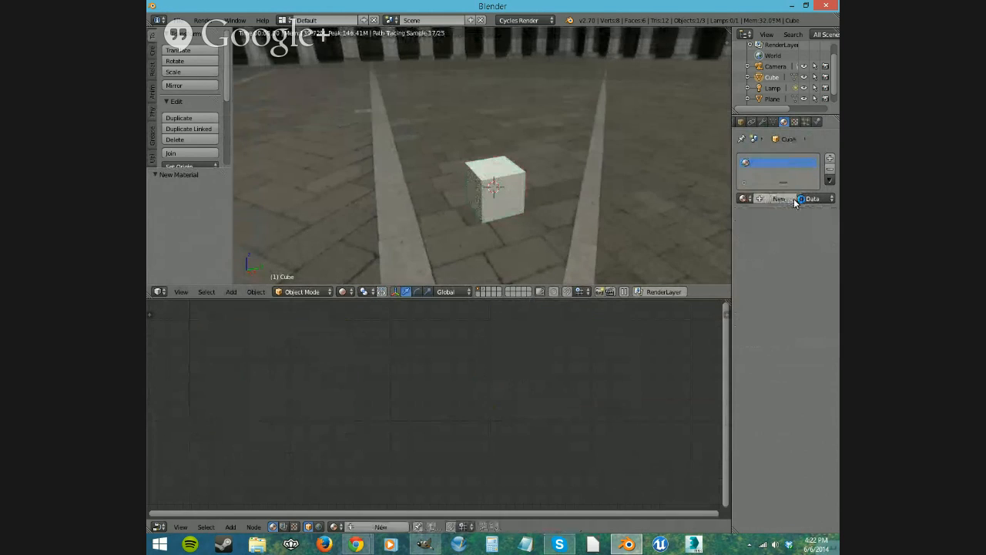
left_click(380, 527)
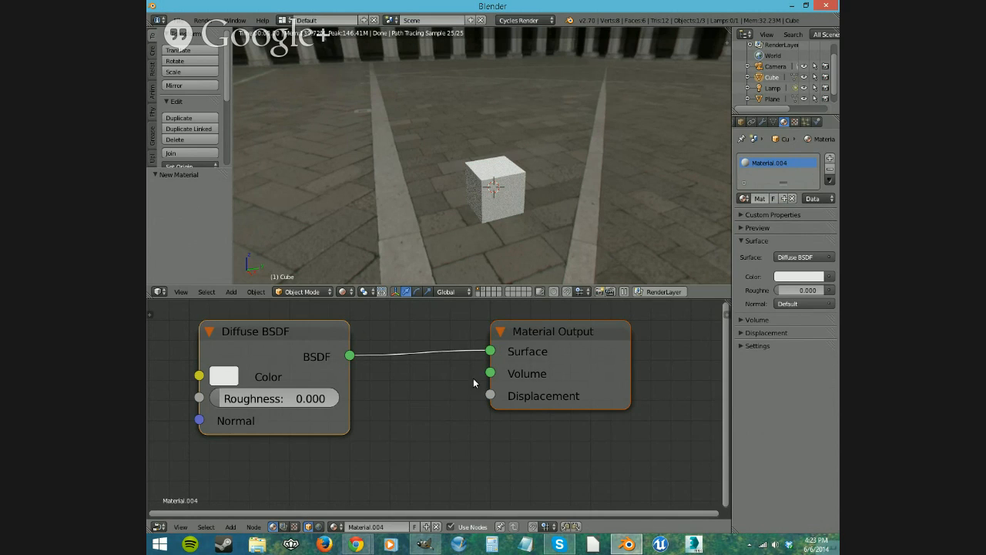
left_click(768, 235)
left_click(768, 235)
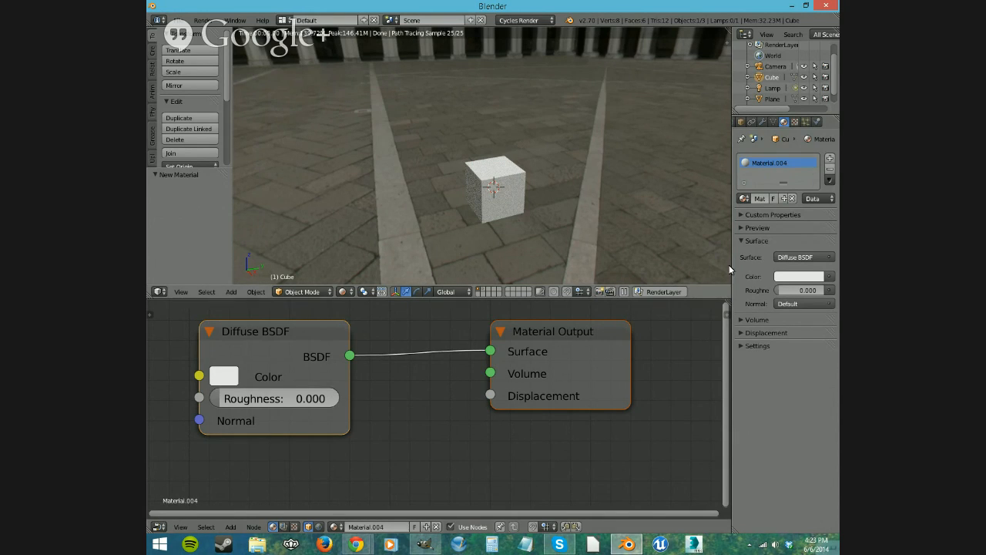
Compare the material's Surface, Volume and Displacement sections with the inputs of the Material Output node.
left_click(255, 342)
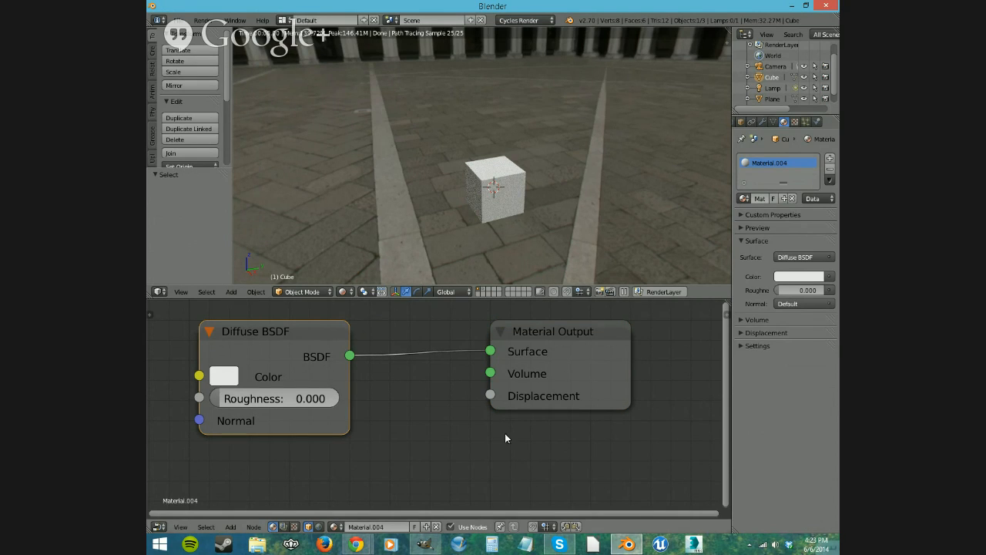
left_click(775, 241)
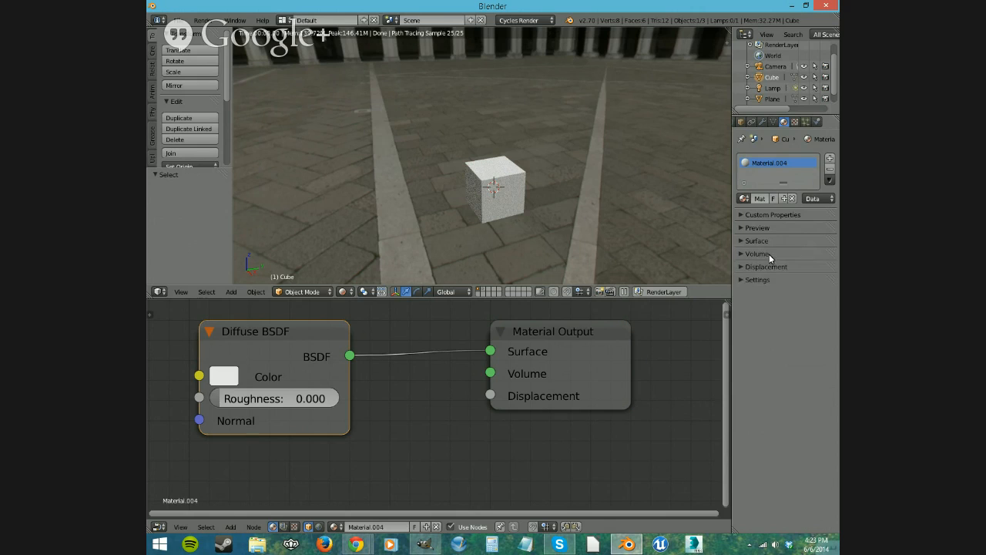
left_click(769, 253)
left_click(758, 253)
left_click(787, 267)
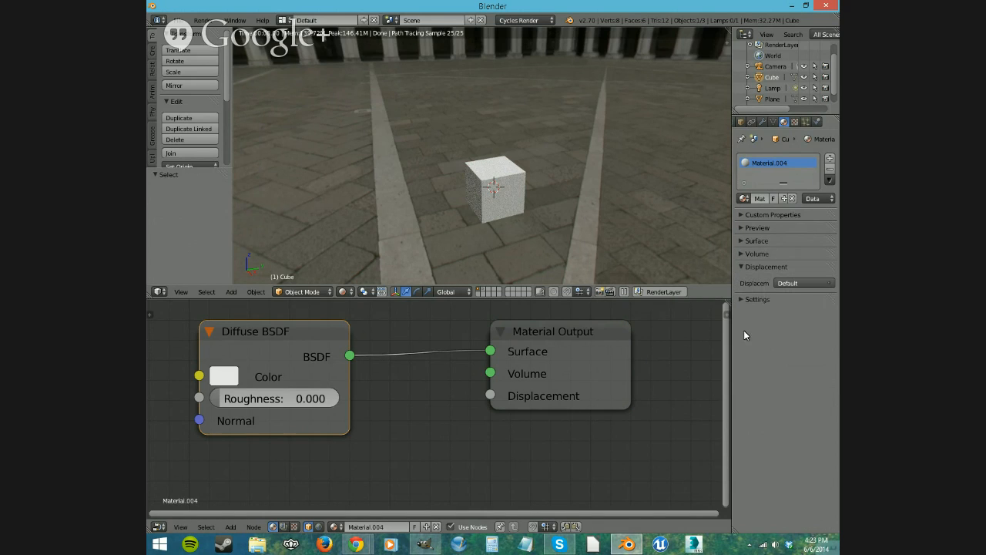
left_click(805, 266)
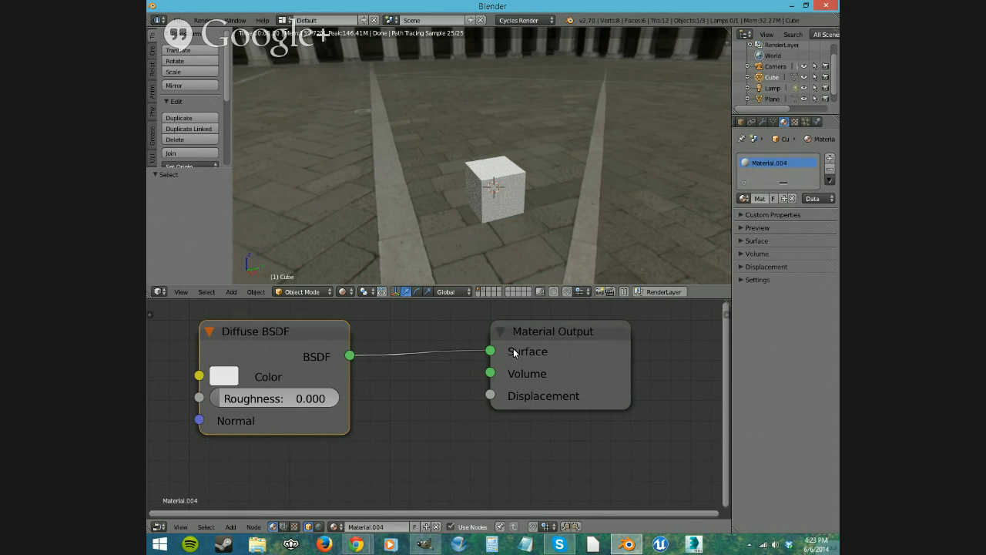
Expand the Preview and Surface sections of the cube's material properties.
scroll(441, 379, "down", 2)
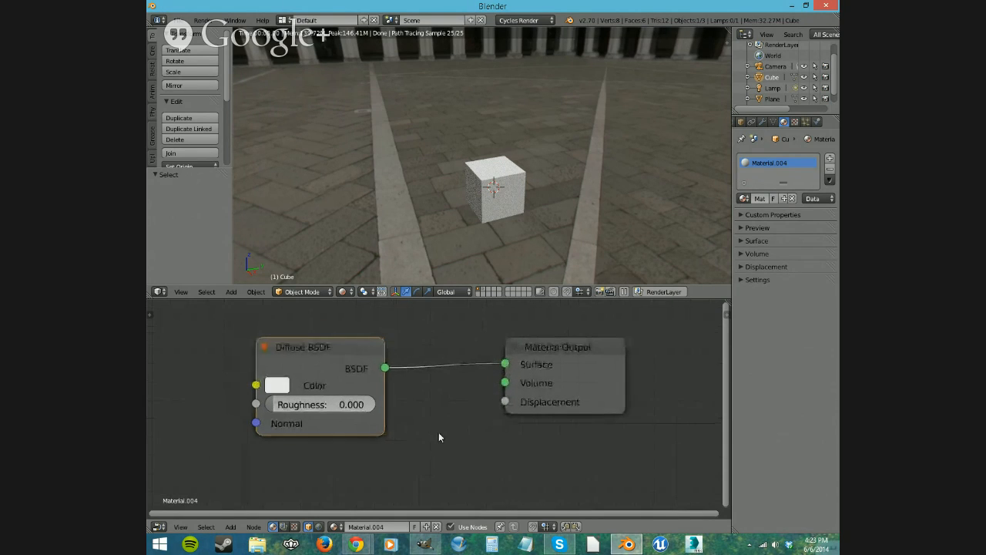
left_click(763, 230)
left_click(746, 314)
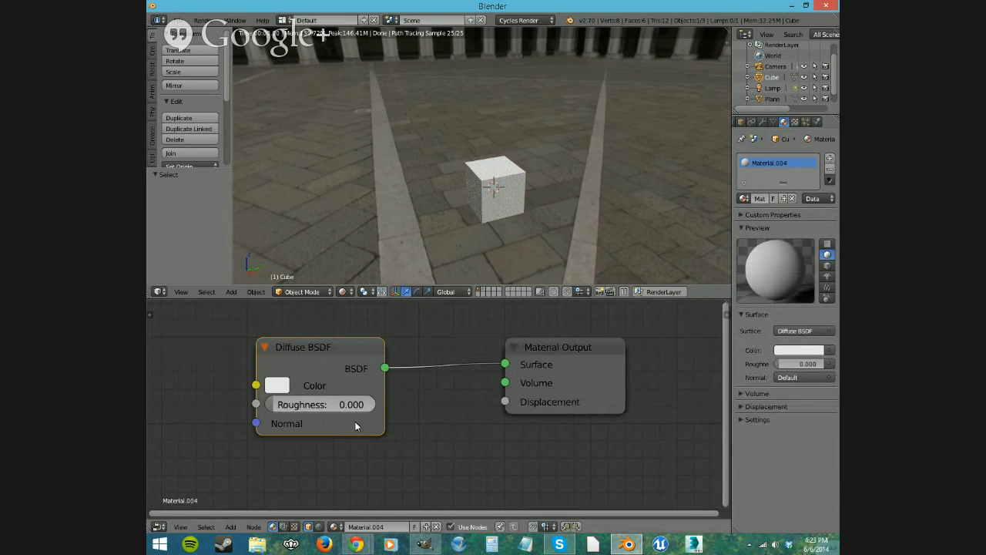
Enlarge the Node Editor further and move the Diffuse BSDF node up to free space beneath it.
scroll(408, 432, "down", 2)
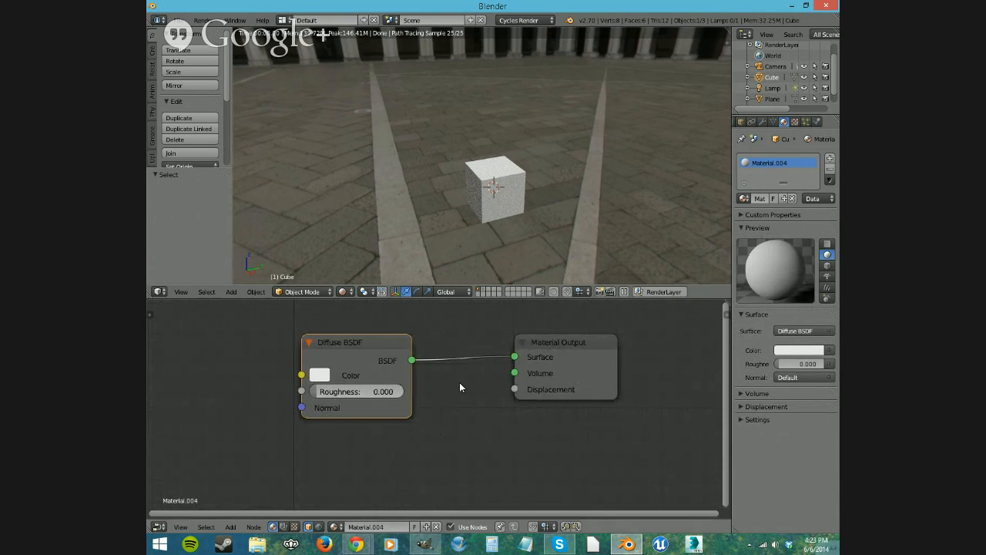
left_click_drag(473, 298, 477, 222)
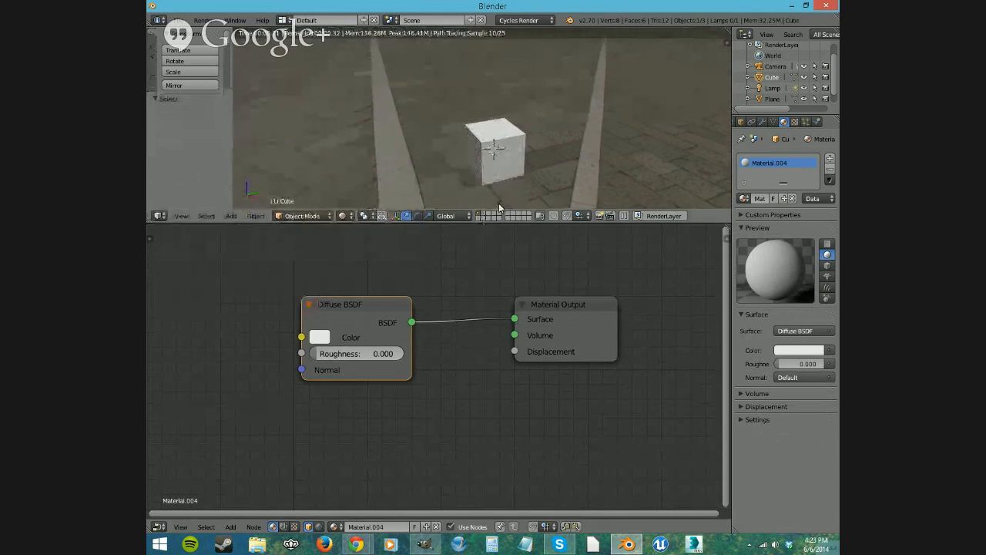
middle_click_drag(529, 196, 506, 139)
scroll(504, 174, "up", 2)
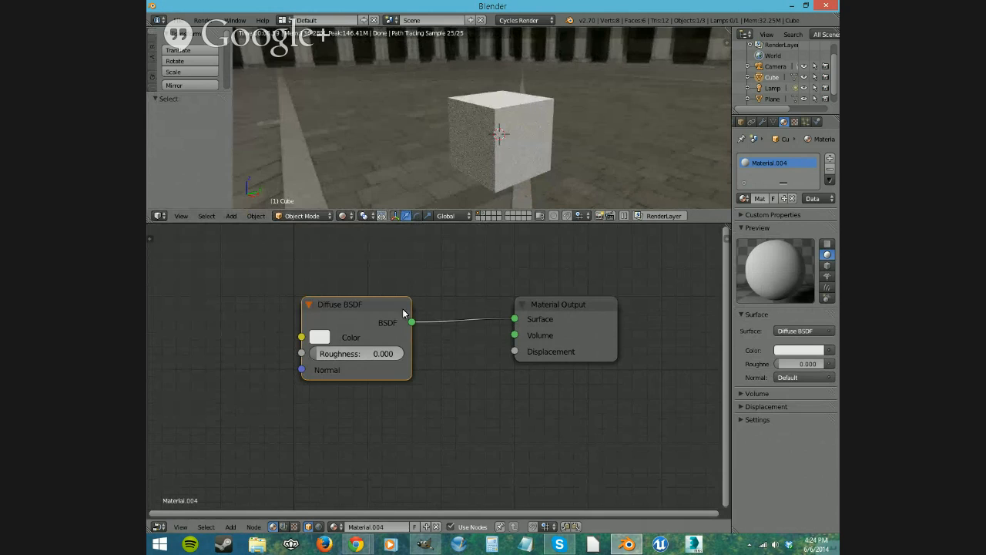
left_click_drag(359, 314, 349, 278)
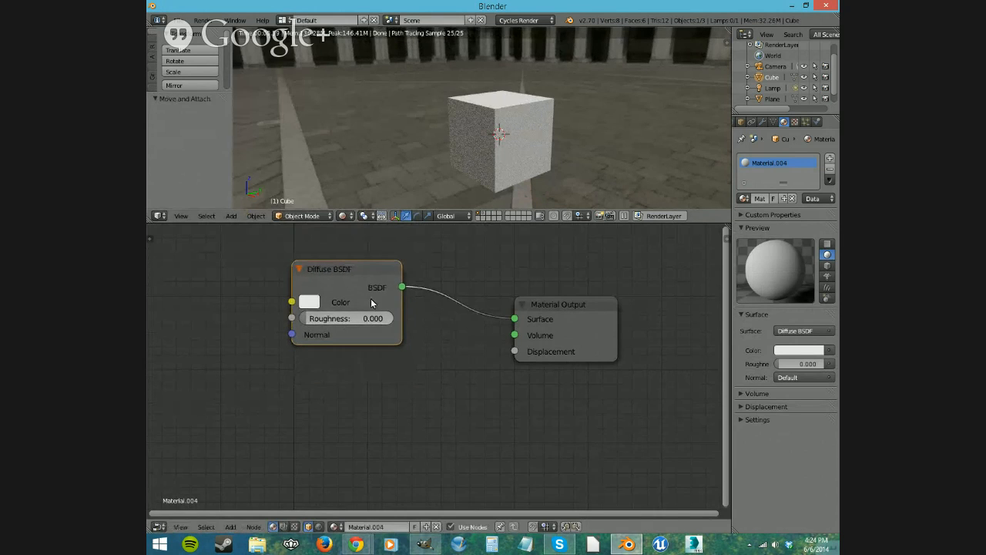
Add a Glossy BSDF node beneath the Diffuse BSDF and connect it to the Material Output's Surface input.
key("shift+a")
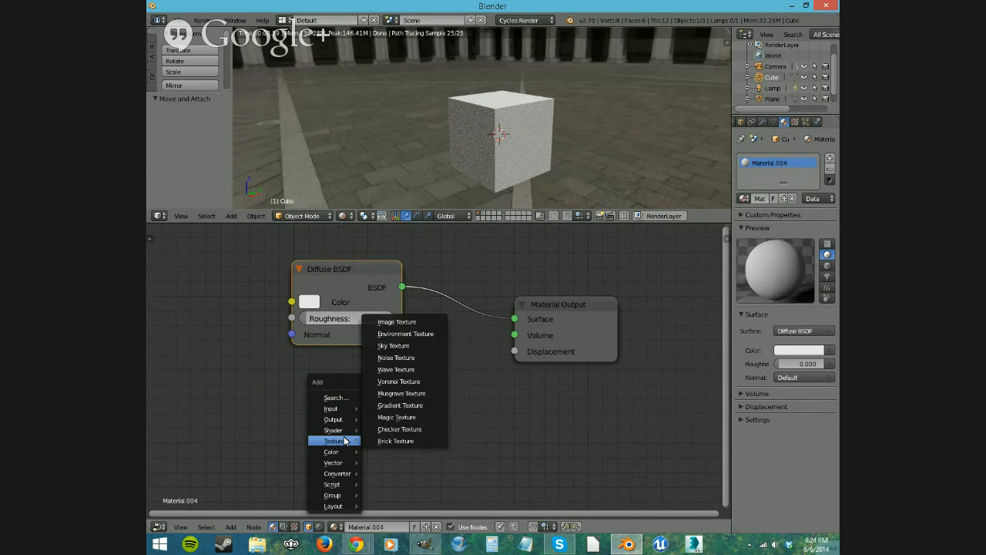
mouse_move(336, 452)
mouse_move(337, 433)
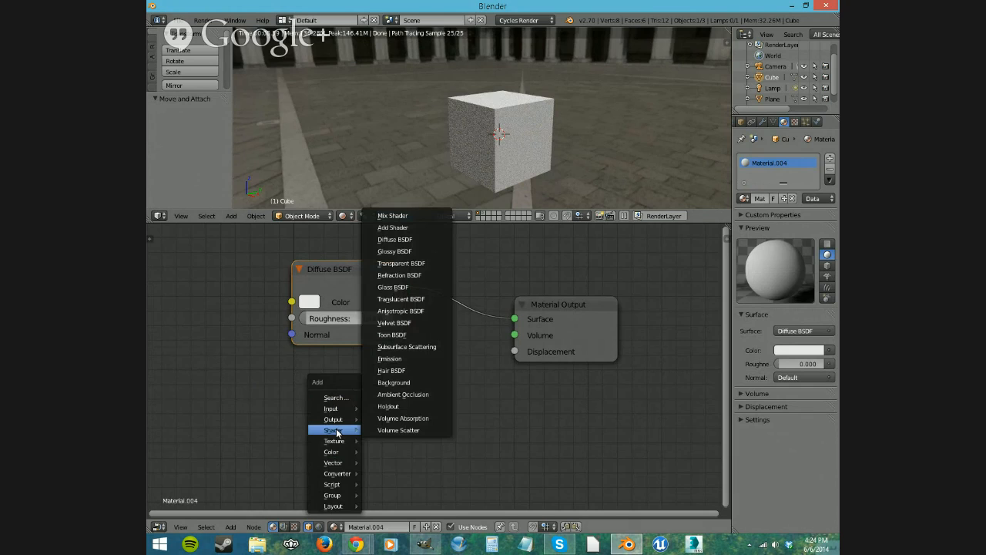
left_click(415, 254)
left_click(301, 353)
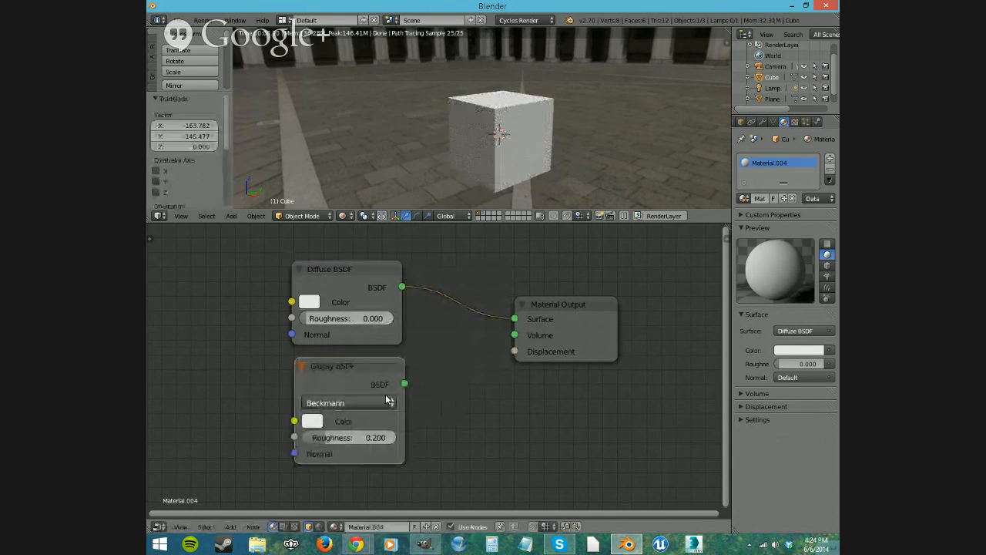
left_click_drag(404, 384, 499, 321)
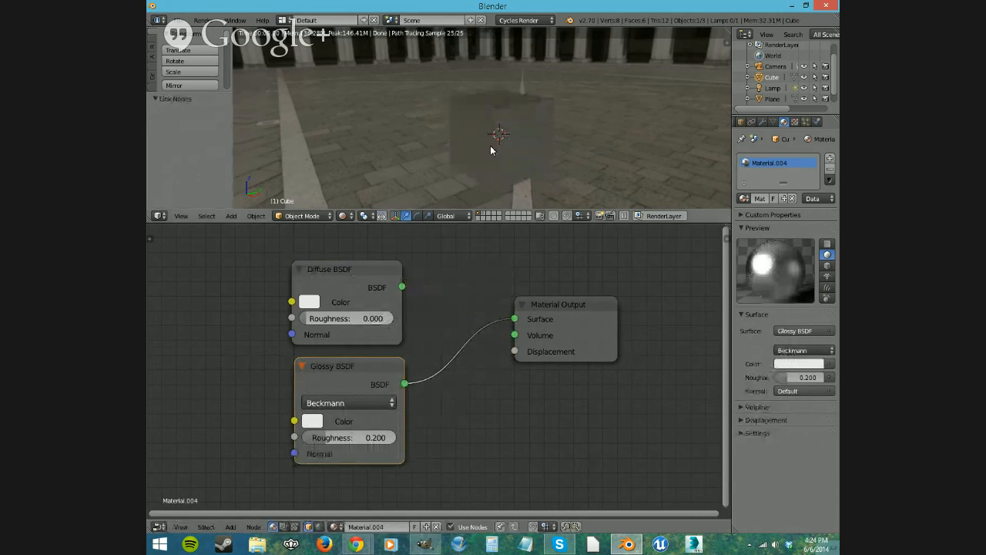
mouse_move(504, 145)
middle_mouse_down()
mouse_move(539, 149)
mouse_move(479, 140)
mouse_move(488, 157)
middle_mouse_up()
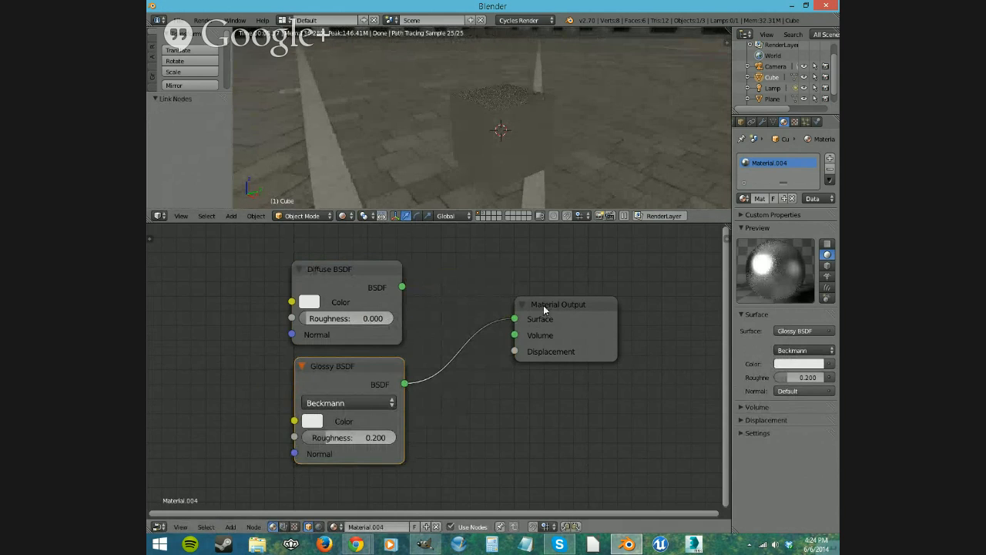
Insert a Mix Shader between the Glossy BSDF and Material Output, with the Glossy BSDF linked to its second shader input.
left_click_drag(546, 305, 617, 303)
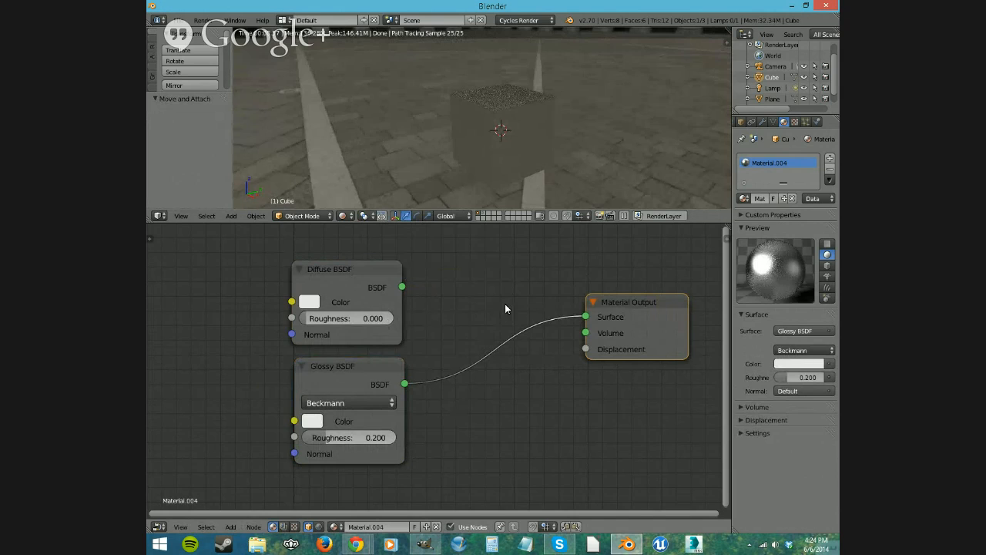
key("shift+a")
mouse_move(490, 275)
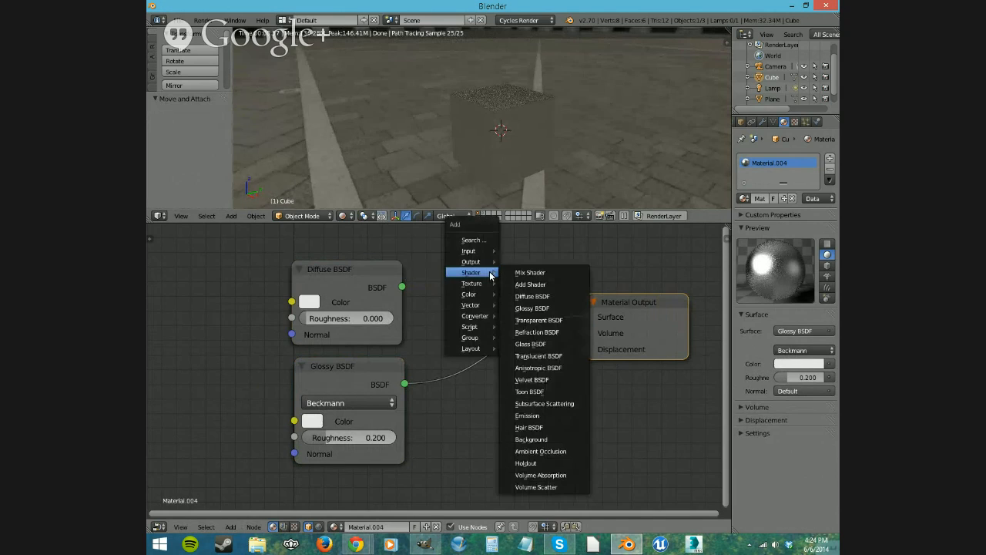
left_click(537, 273)
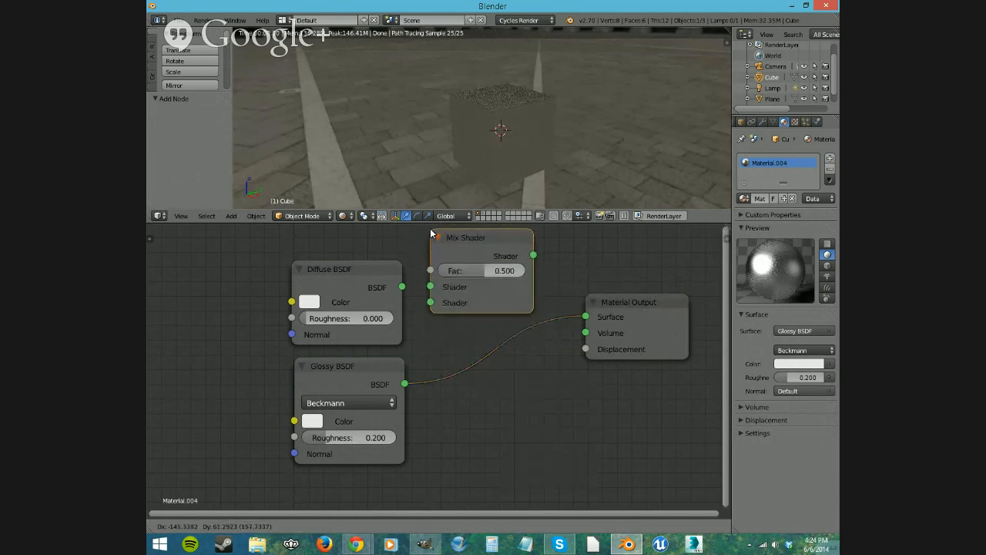
left_click(436, 267)
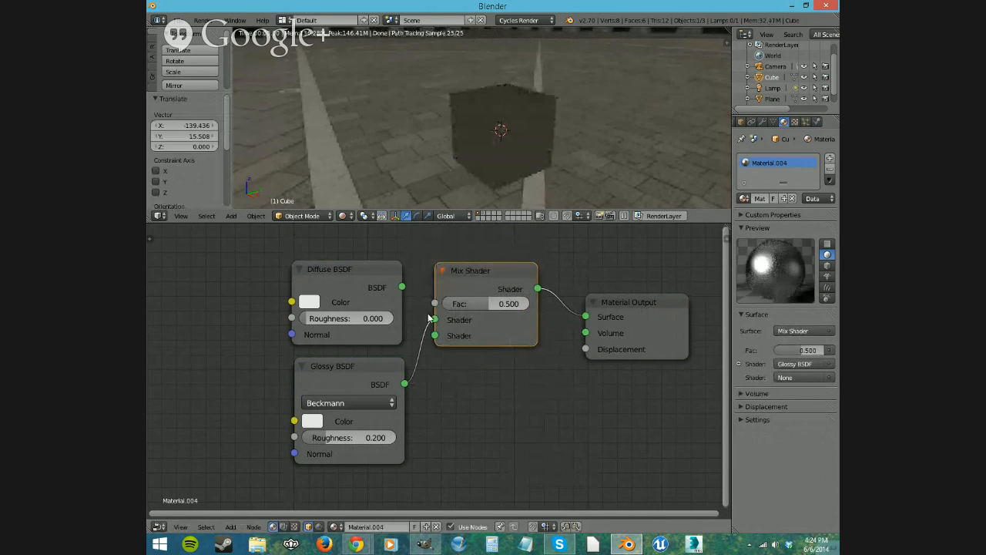
left_click_drag(435, 318, 434, 335)
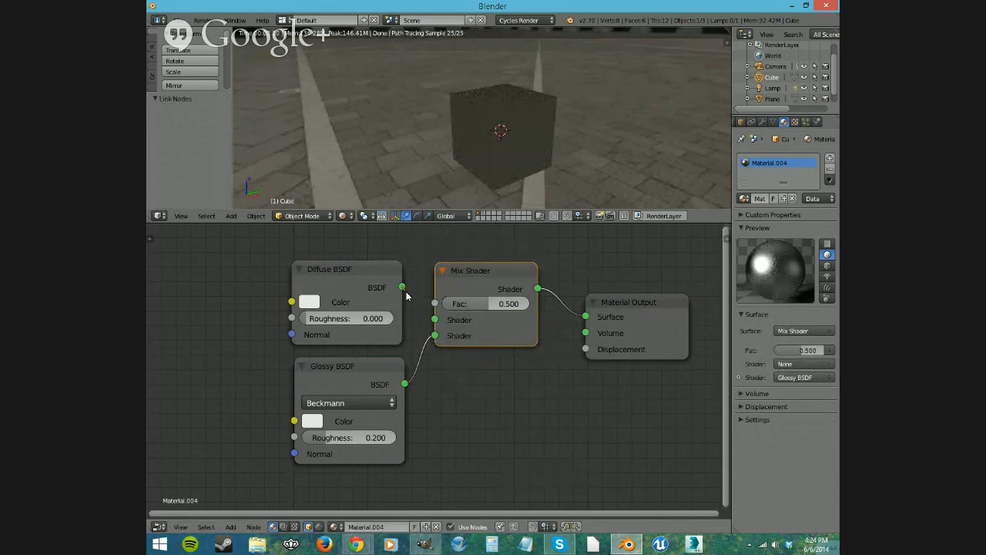
Link the Diffuse BSDF to the Mix Shader's first shader input and move the Mix Shader closer to the Material Output.
left_click_drag(402, 287, 434, 319)
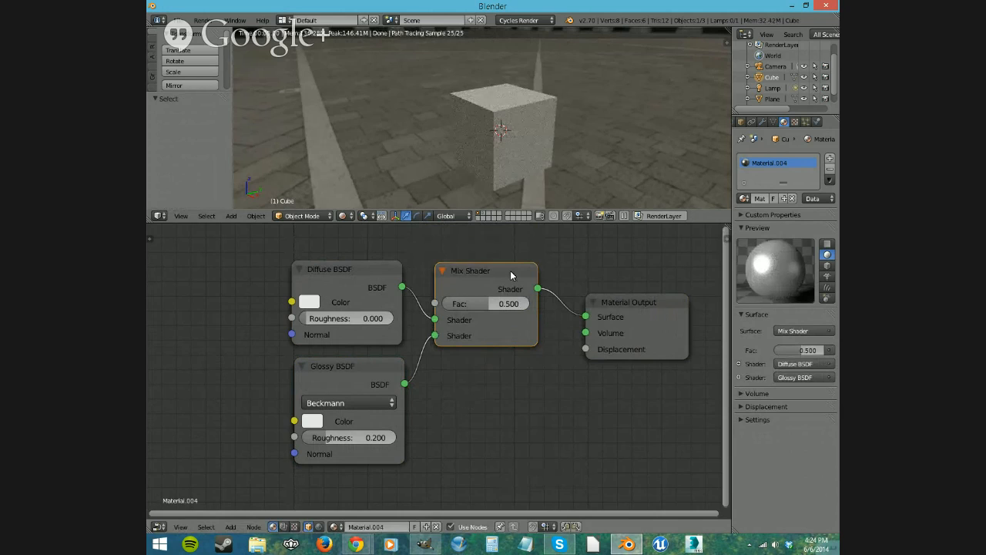
left_click_drag(510, 270, 537, 299)
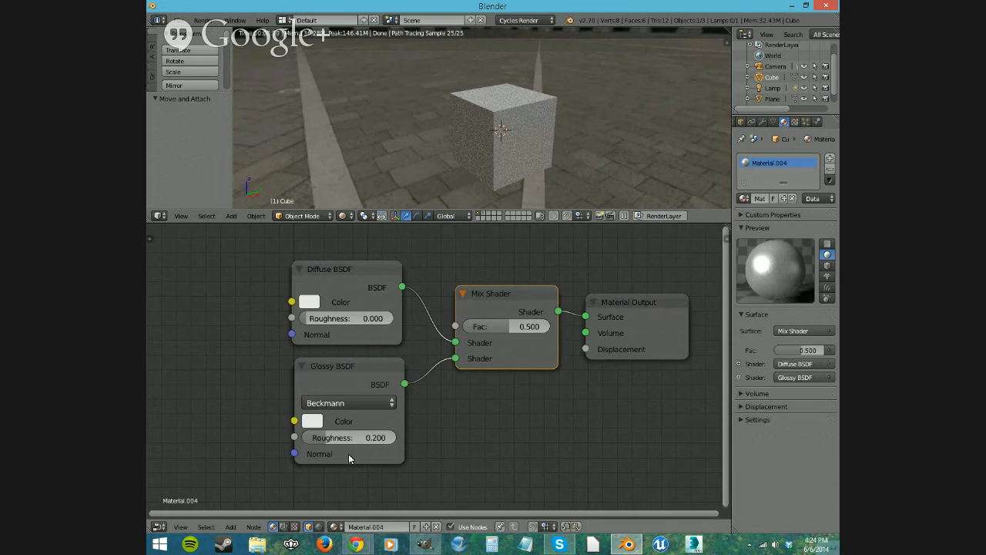
Try Glossy BSDF roughness values of 0.01 and 0.75, and return the roughness to 0.2.
left_click(362, 438)
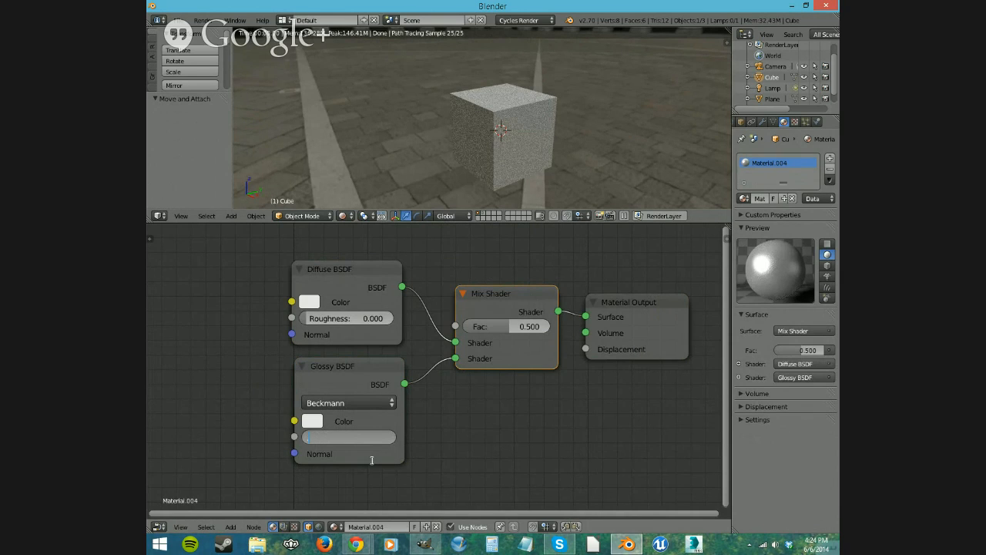
type(".01")
key("Return")
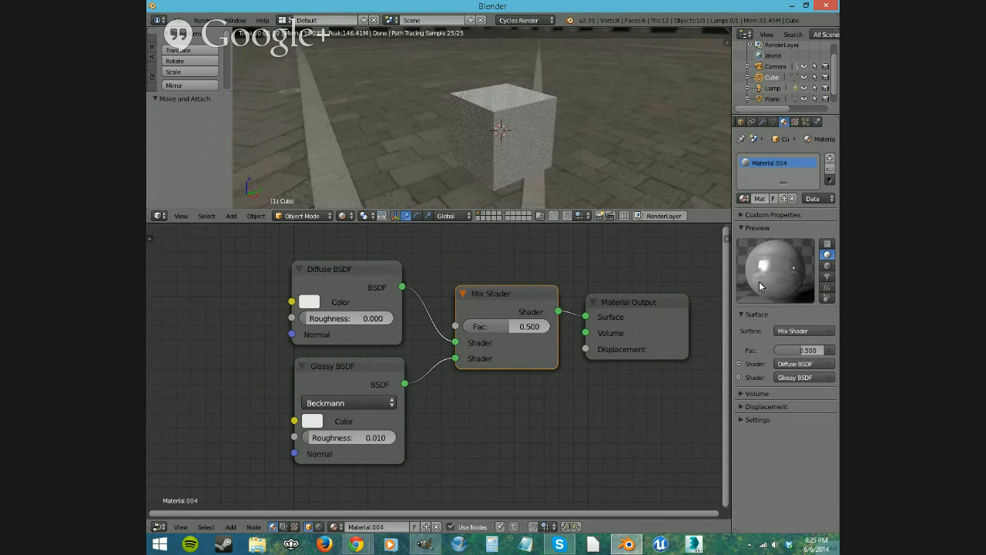
left_click(385, 436)
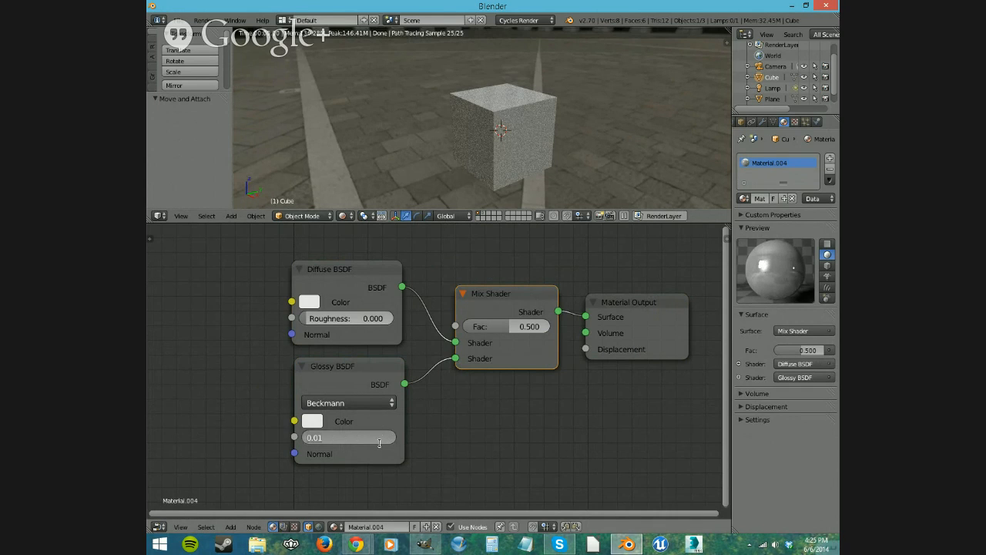
key("BackSpace")
type(".75")
key("Return")
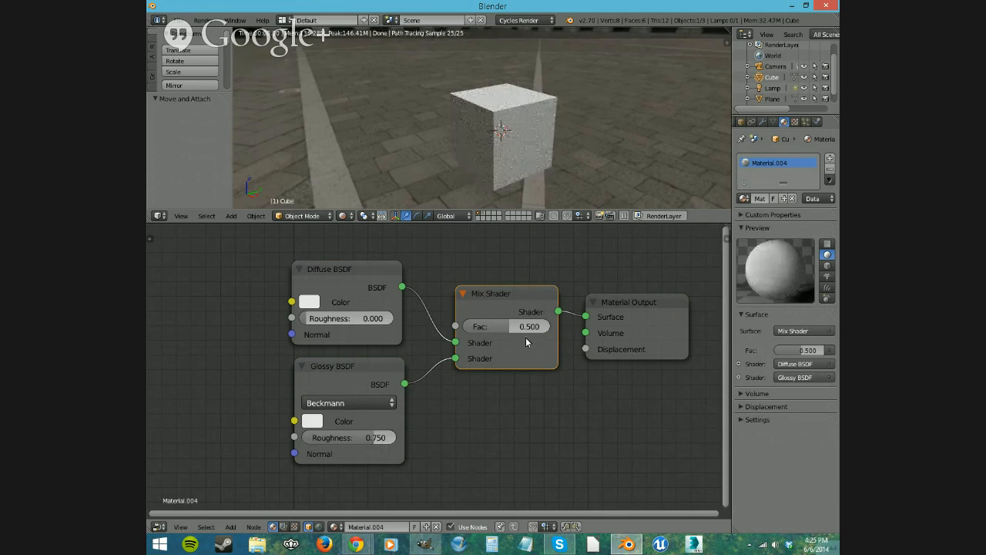
left_click(389, 439)
key("BackSpace")
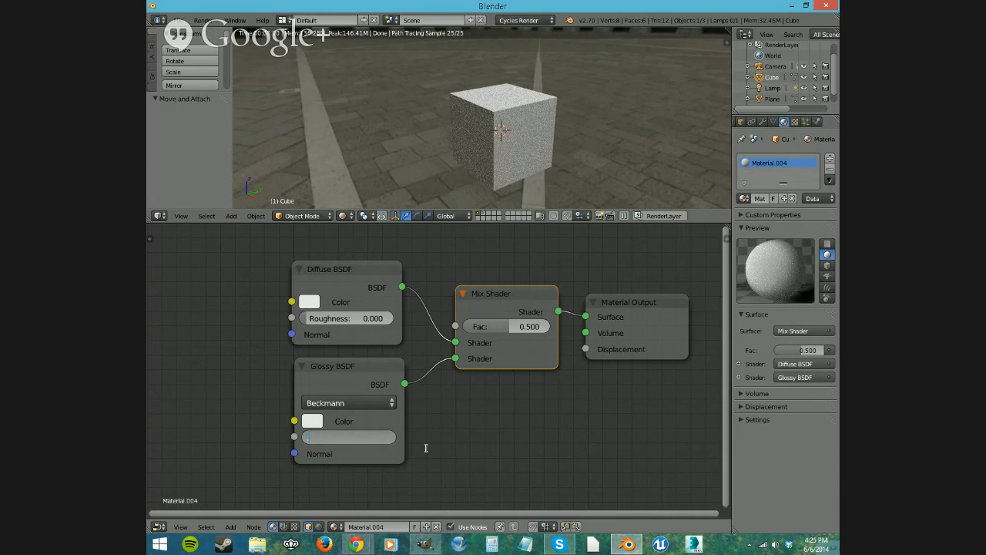
type("0.2")
key("Return")
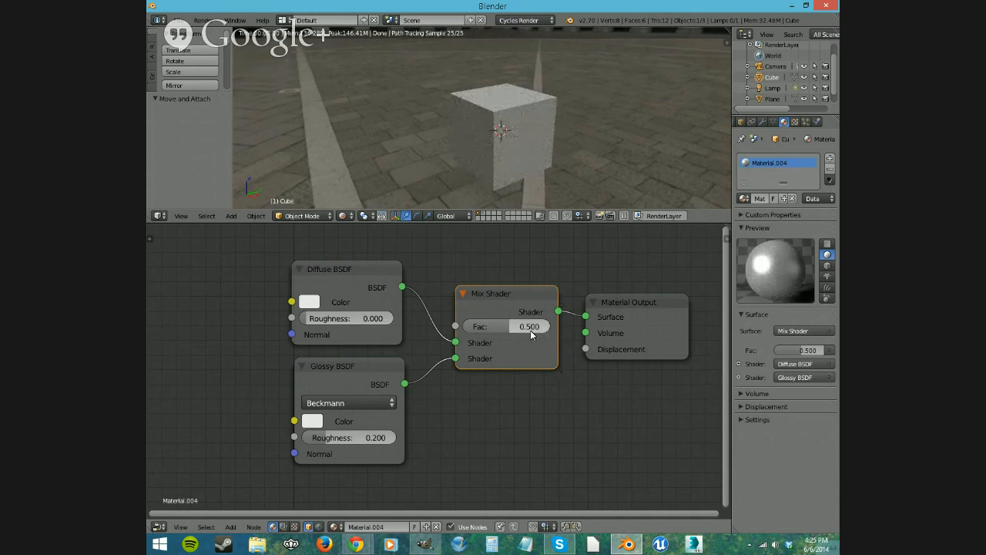
Nudge the Glossy BSDF node slightly down and set the Mix Shader factor to 0.1.
left_click(529, 328)
key("Return")
left_click(350, 269)
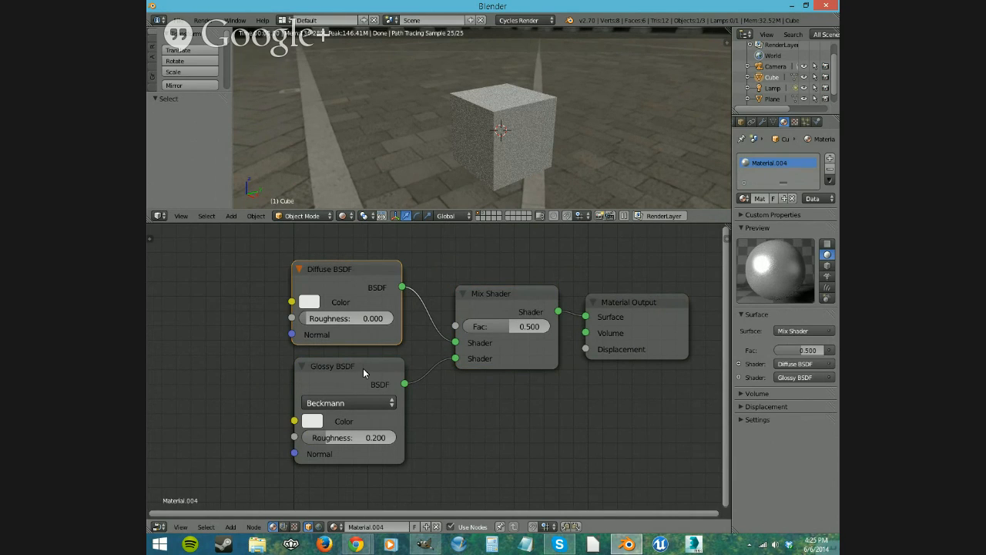
mouse_move(363, 368)
left_mouse_down()
mouse_move(414, 448)
mouse_move(359, 399)
mouse_move(367, 371)
left_mouse_up()
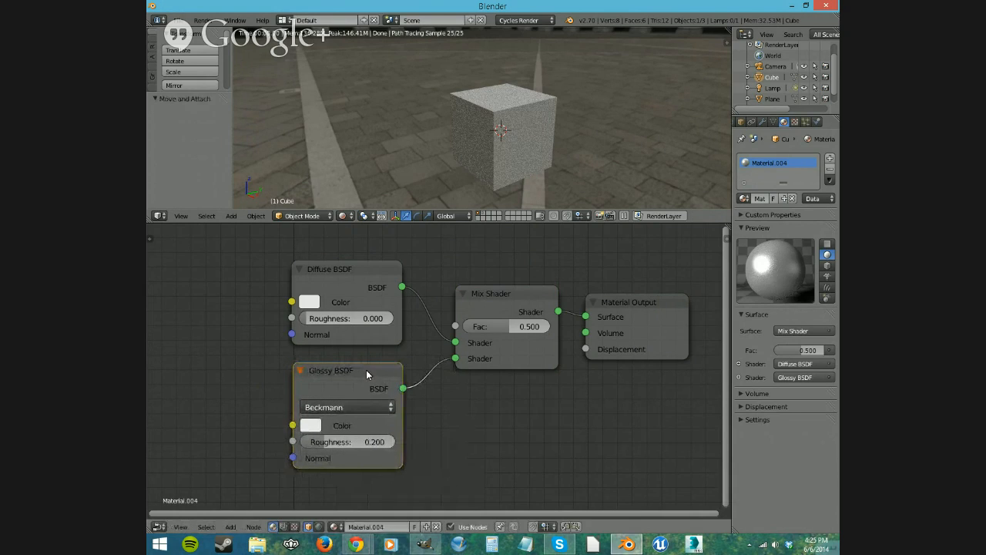
left_click(528, 327)
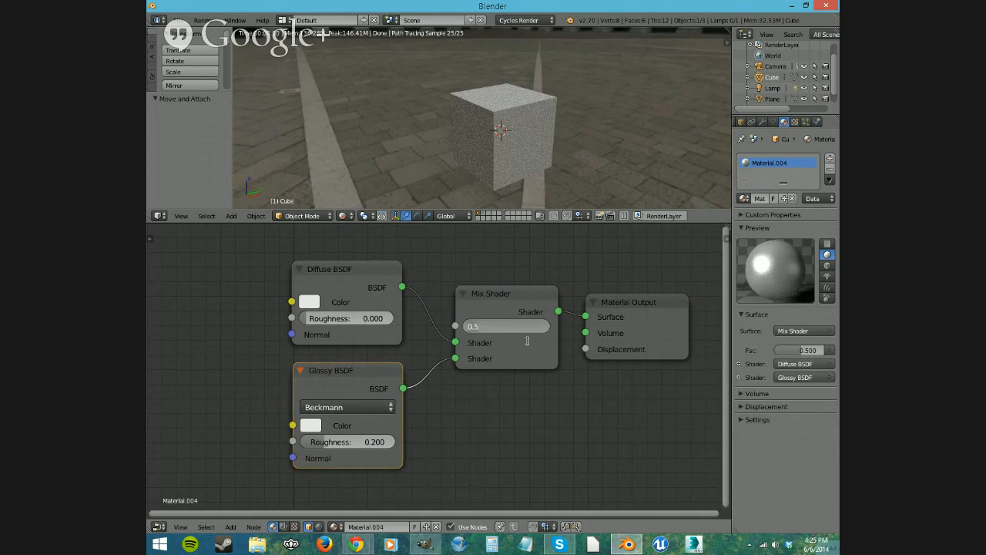
type("0.1")
key("Return")
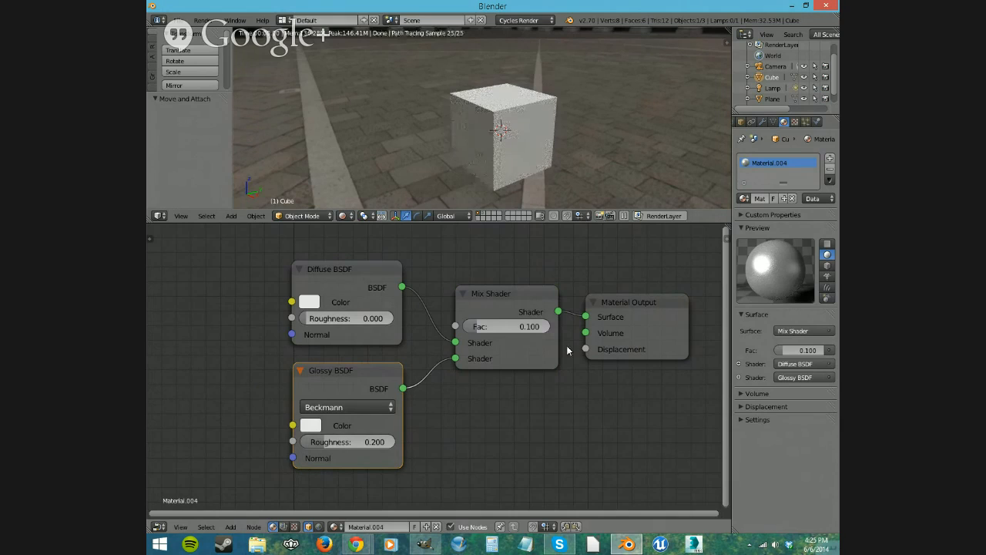
Set the Mix Shader factor to 0.9 so the Glossy BSDF dominates the Diffuse BSDF.
left_click(333, 271)
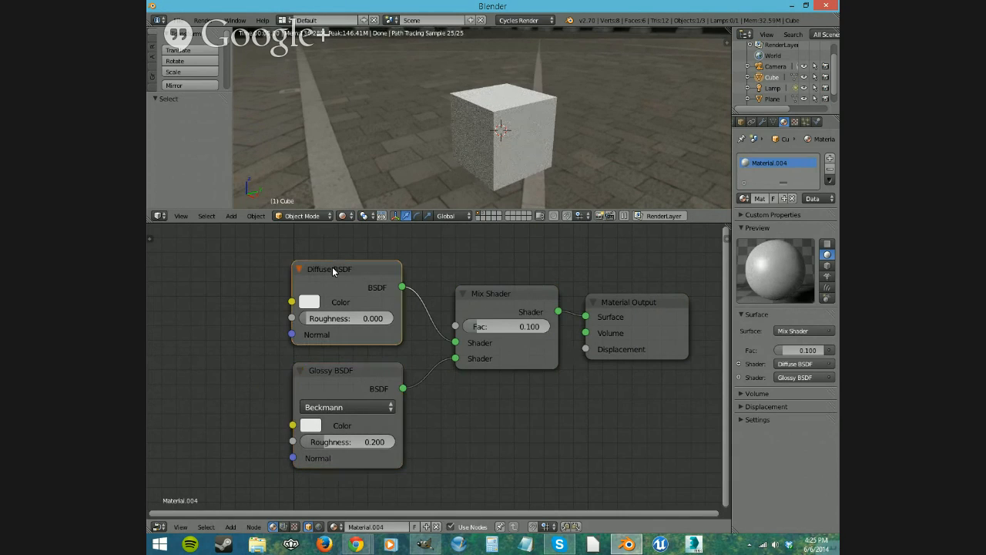
left_click(327, 377)
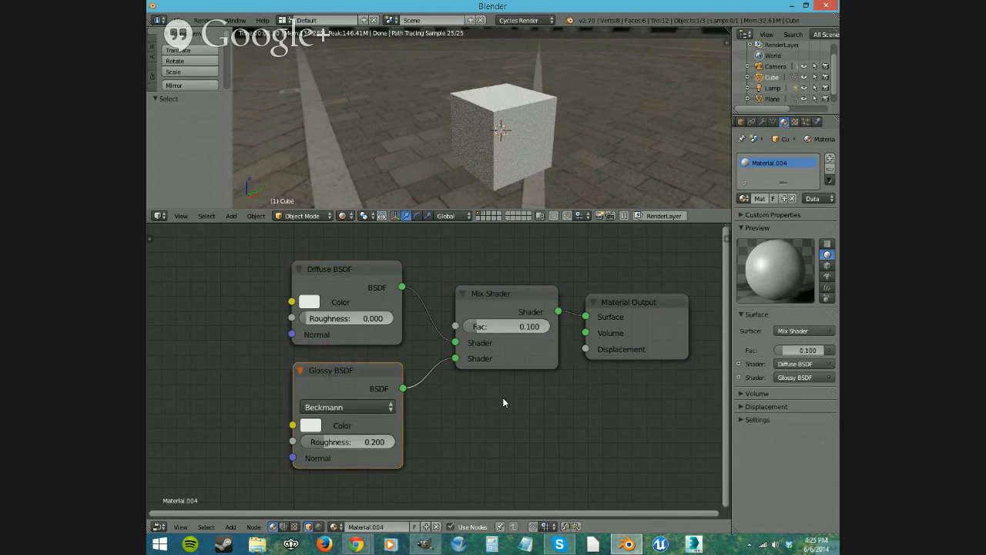
left_click(530, 330)
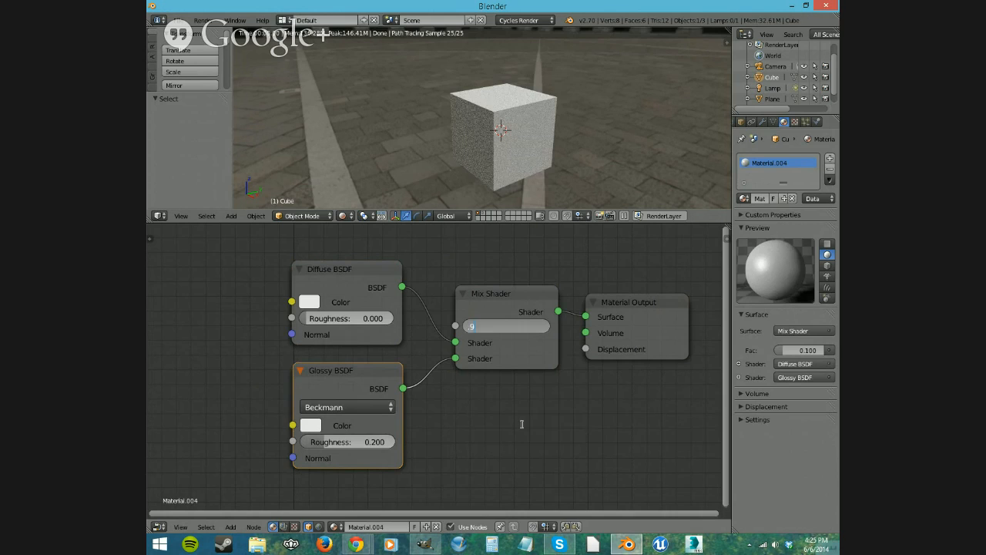
key("Return")
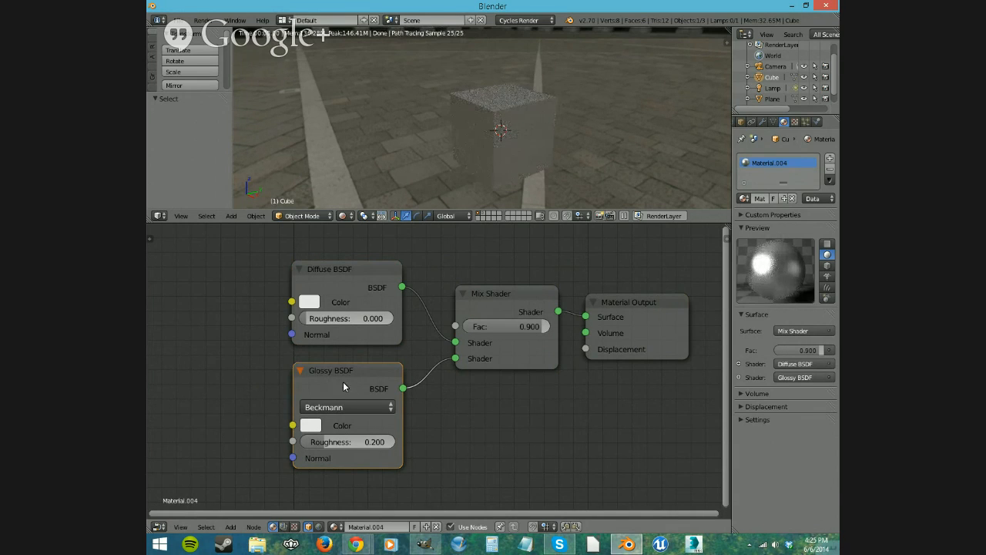
left_click(336, 281)
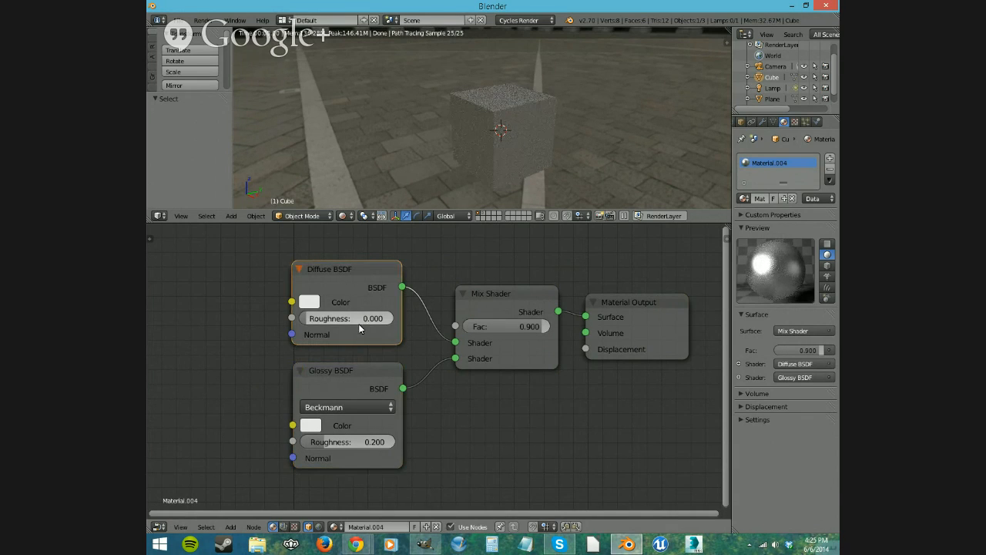
Detach the Glossy BSDF link from the Mix Shader's second shader input and reconnect it there.
left_click(458, 344)
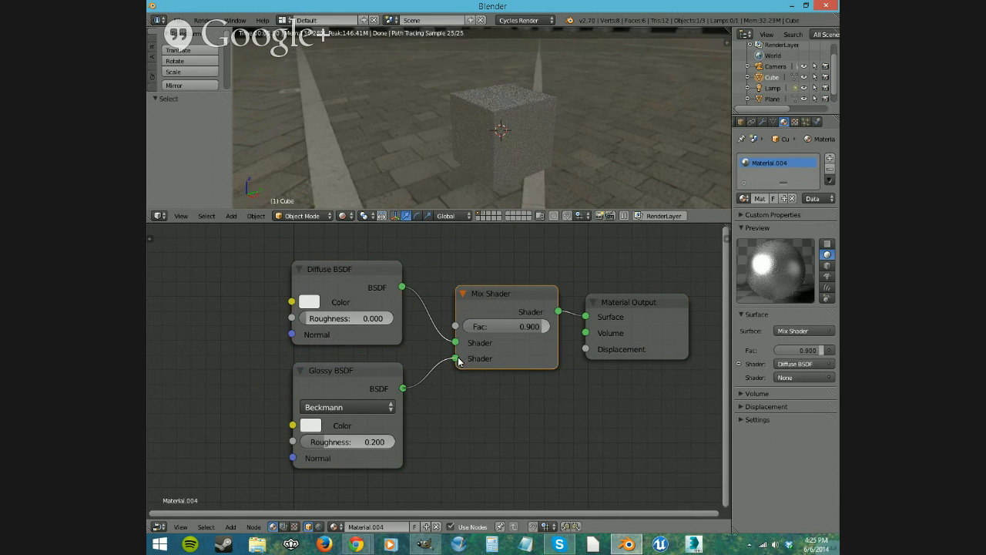
left_click_drag(453, 359, 455, 342)
left_click_drag(402, 287, 455, 359)
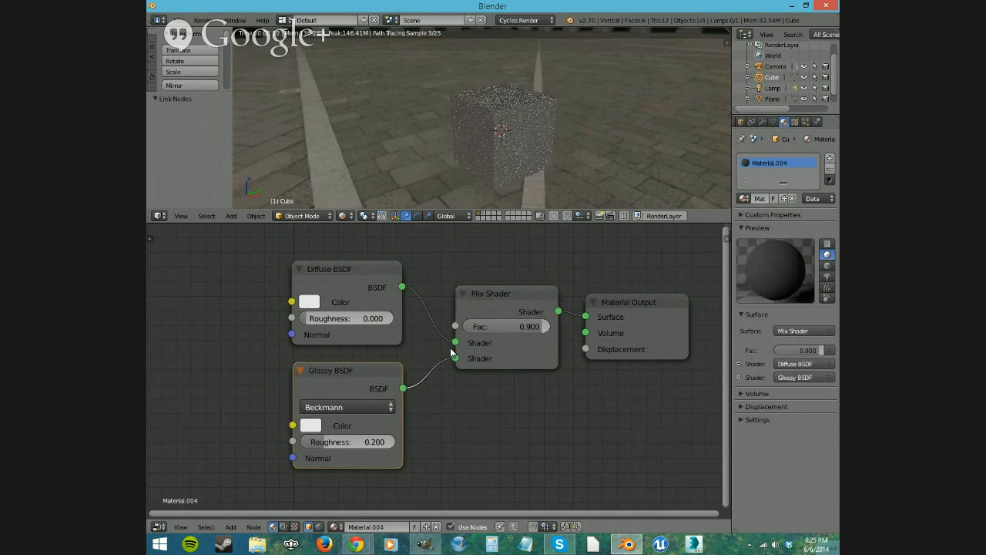
left_click(500, 365)
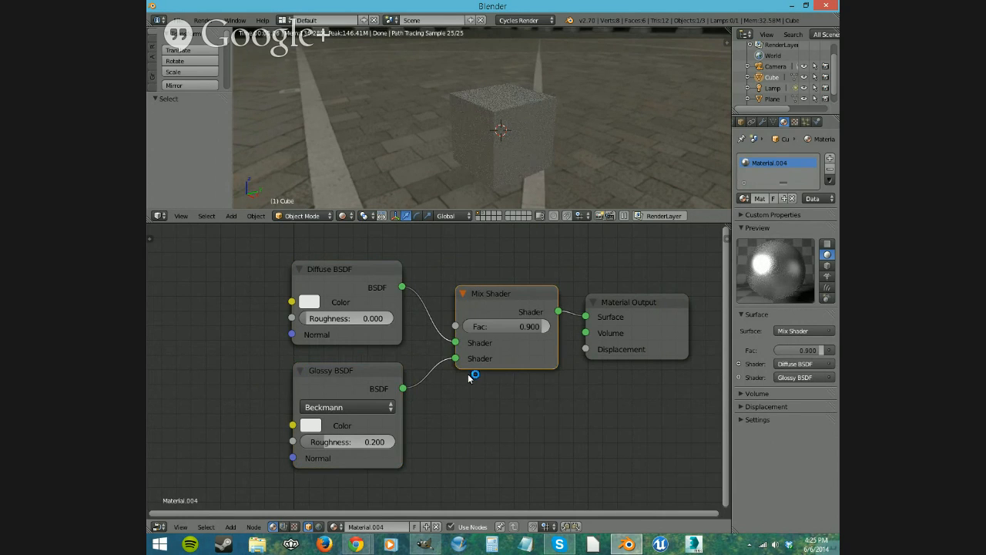
Shift the Mix Shader, Diffuse BSDF and Glossy BSDF nodes slightly farther away from the Material Output.
left_click_drag(501, 297, 490, 299)
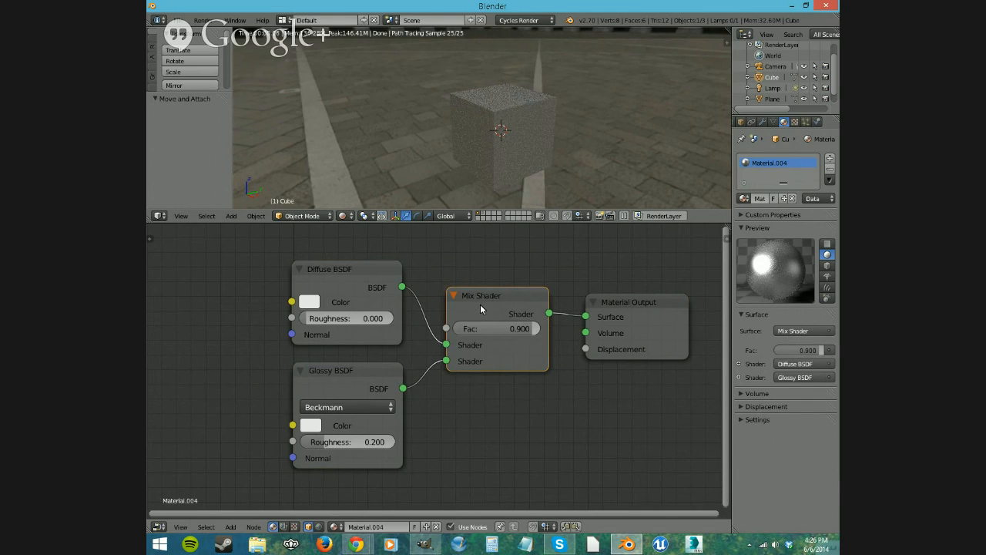
left_click(340, 271)
left_click_drag(340, 271, 332, 265)
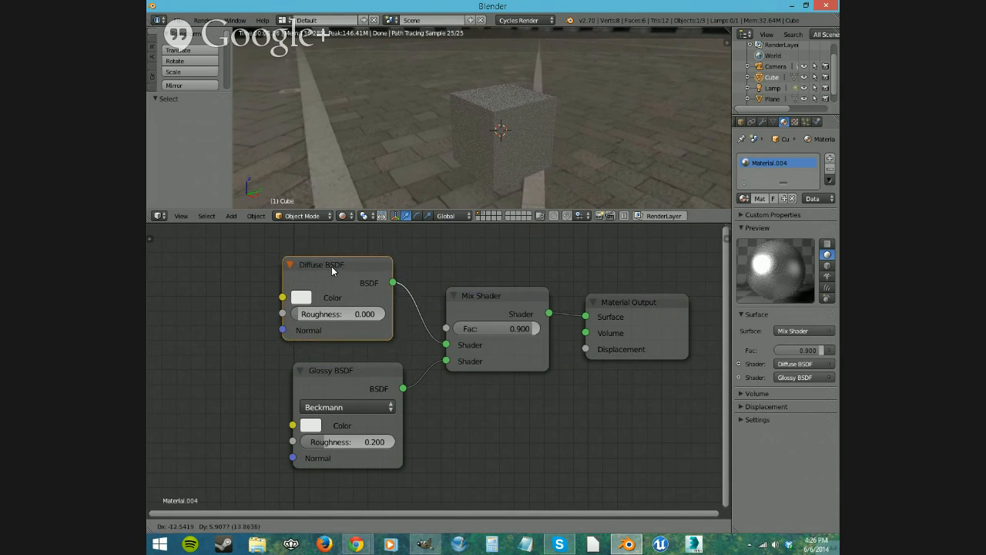
left_click_drag(345, 375, 334, 373)
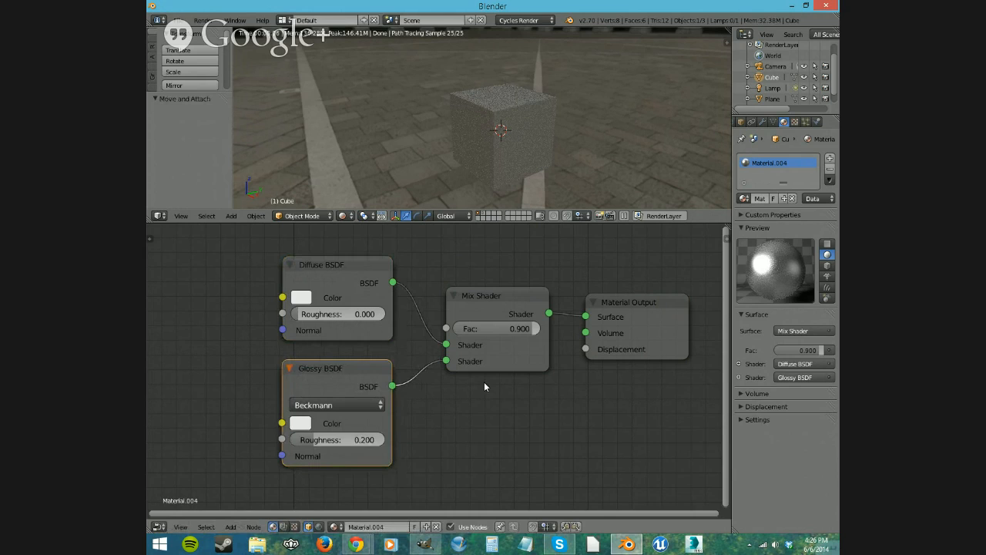
left_click(505, 360)
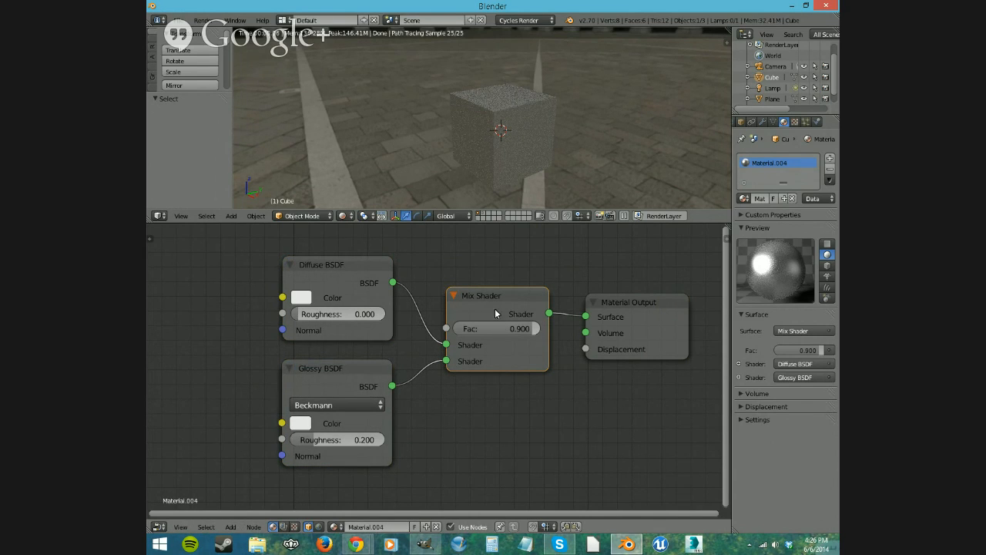
left_click(662, 320)
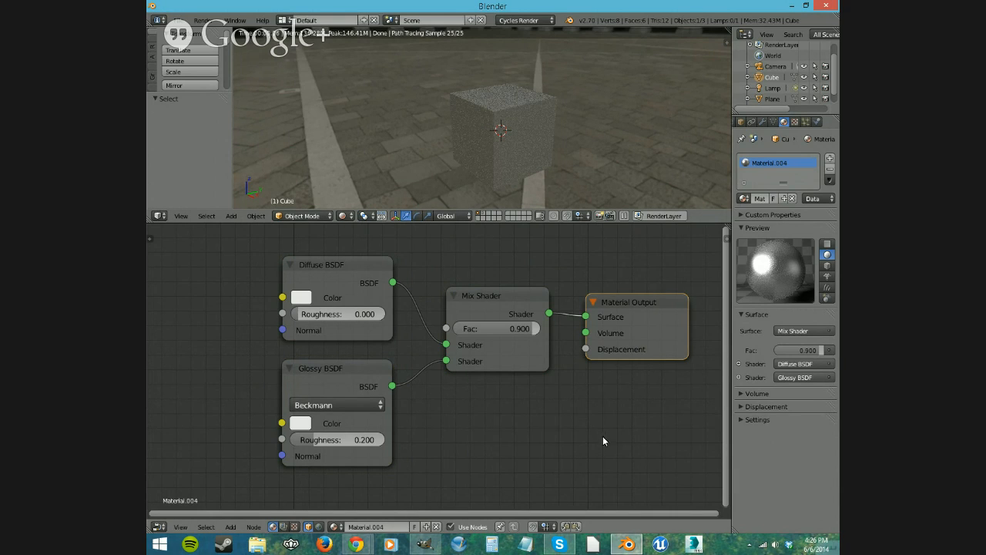
left_click(325, 268)
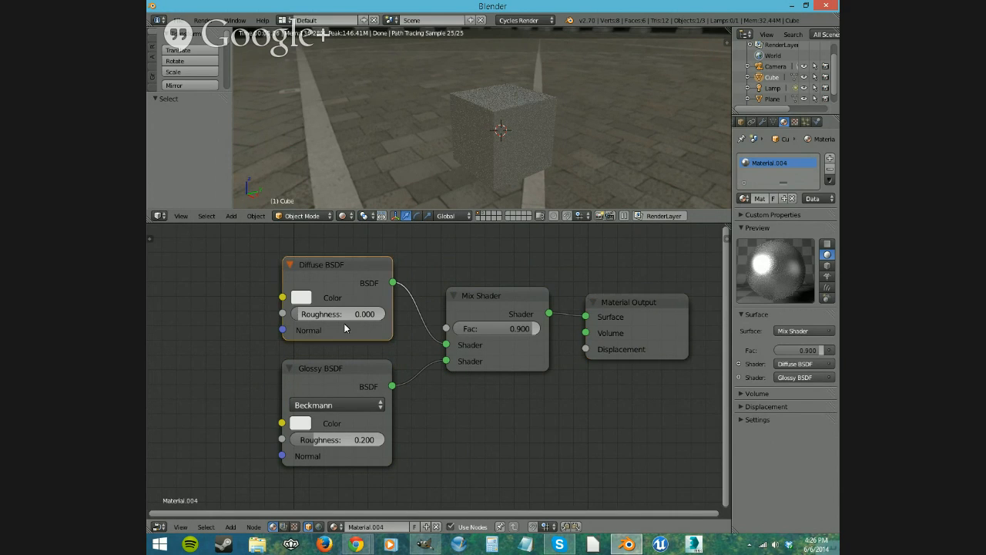
left_click(341, 377)
left_click(354, 282)
left_click(321, 384)
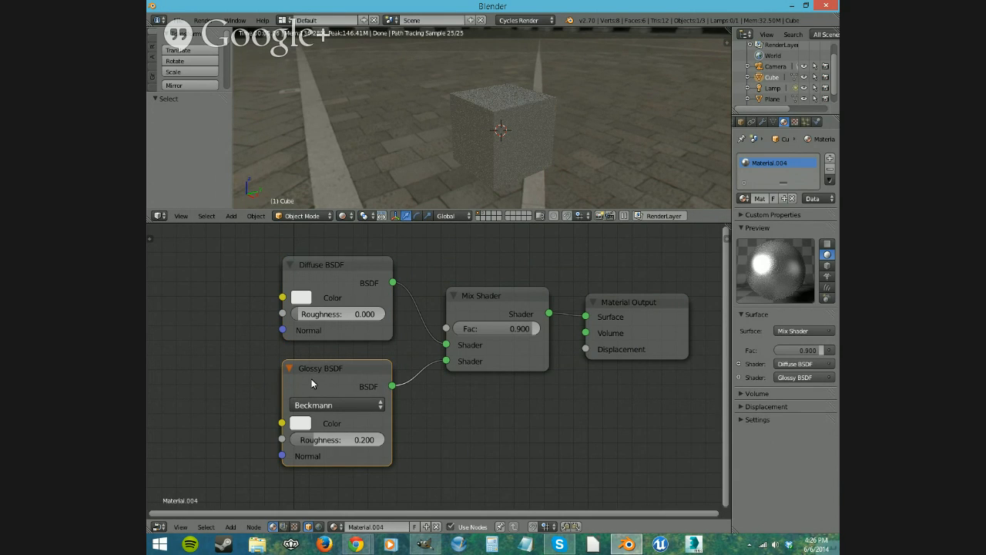
Change the Diffuse BSDF color to pink.
middle_click_drag(241, 344, 298, 347)
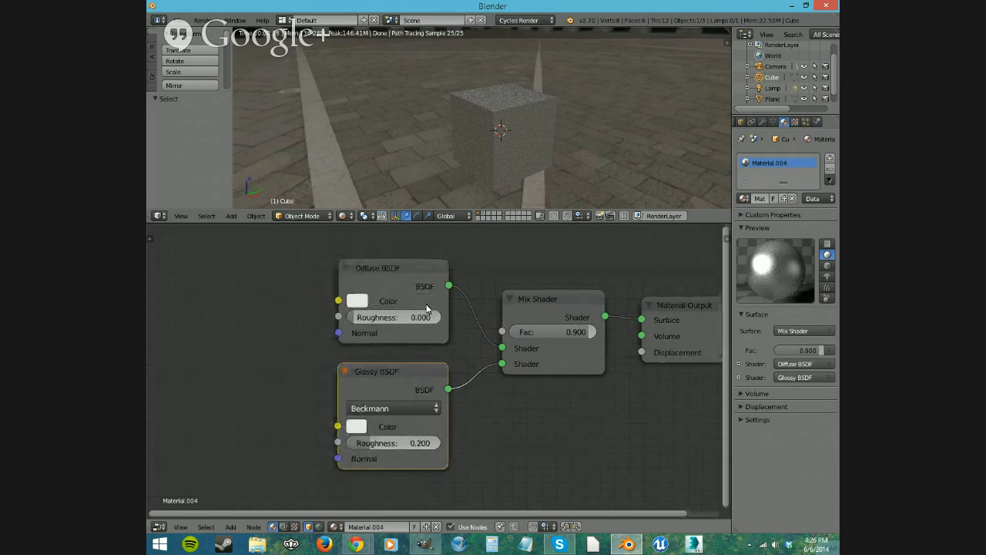
left_click(356, 291)
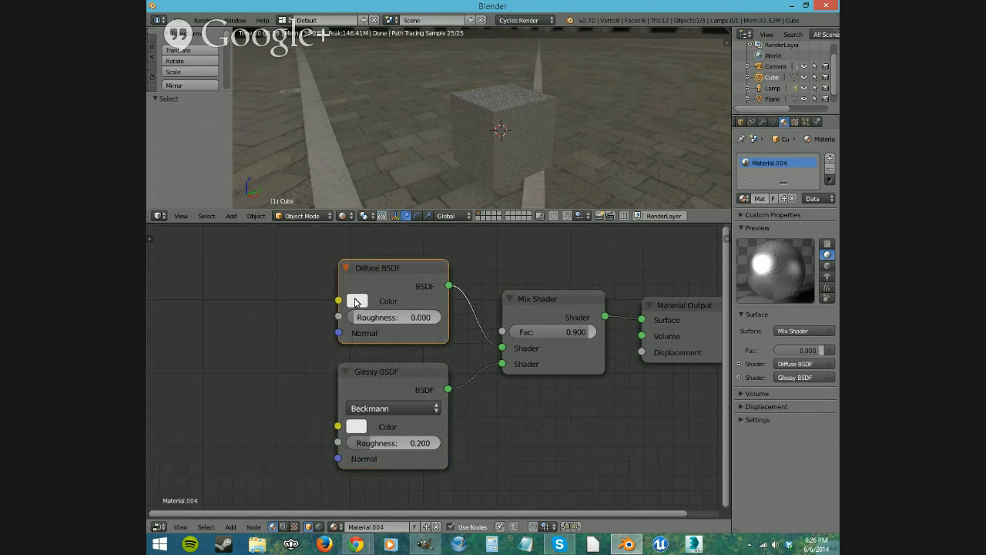
left_click(357, 300)
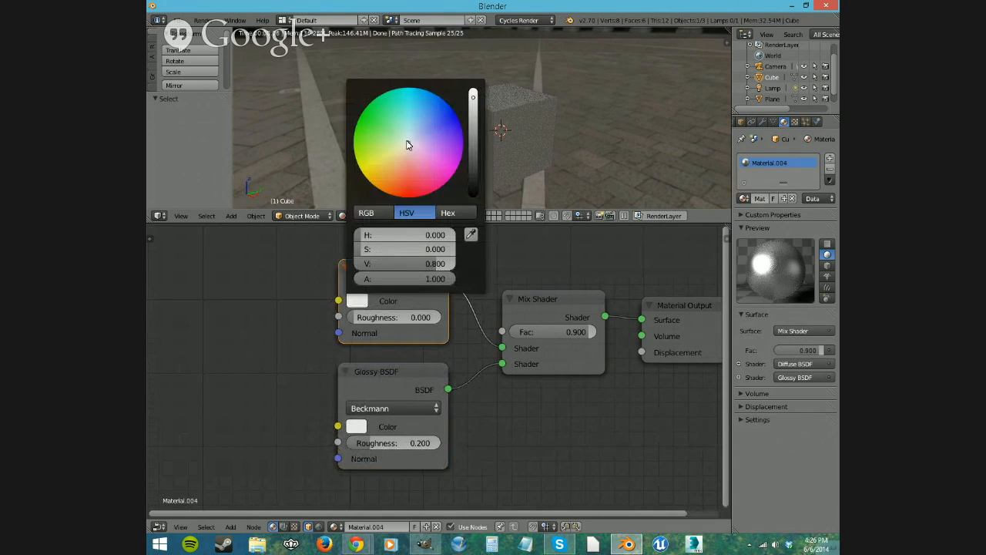
left_click(450, 171)
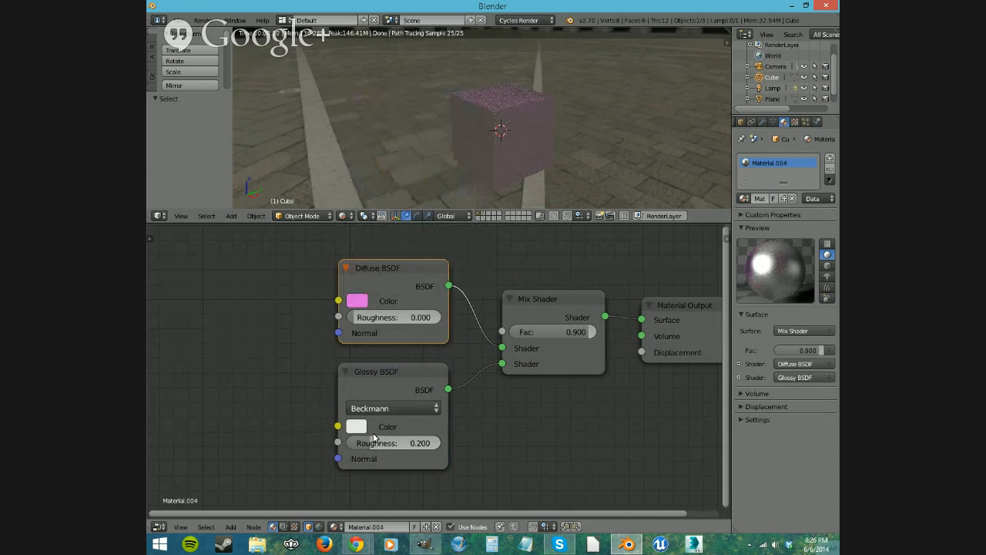
Sample the Diffuse BSDF's pink with the eyedropper as the Glossy BSDF color, and reopen the Glossy BSDF's color picker.
middle_click_drag(506, 132, 651, 142)
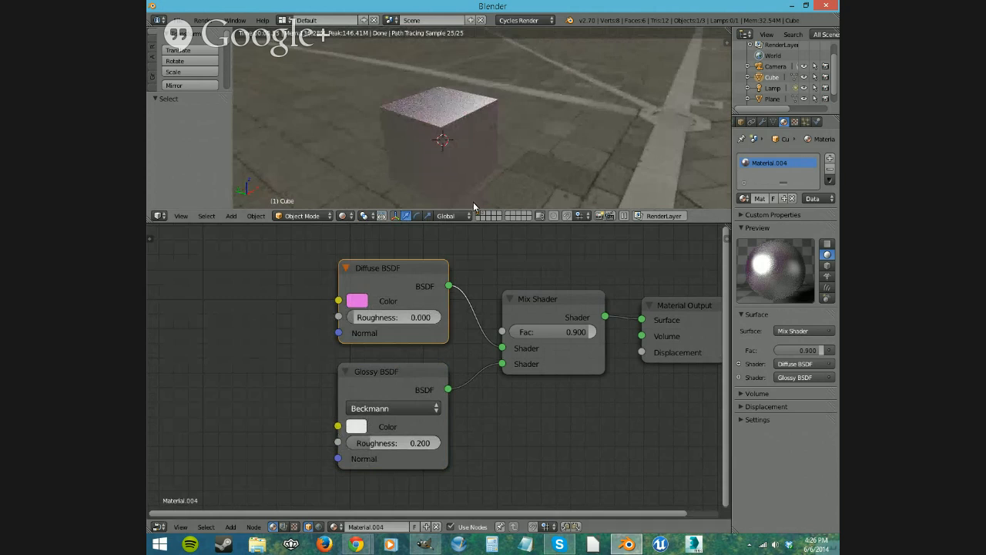
left_click(357, 427)
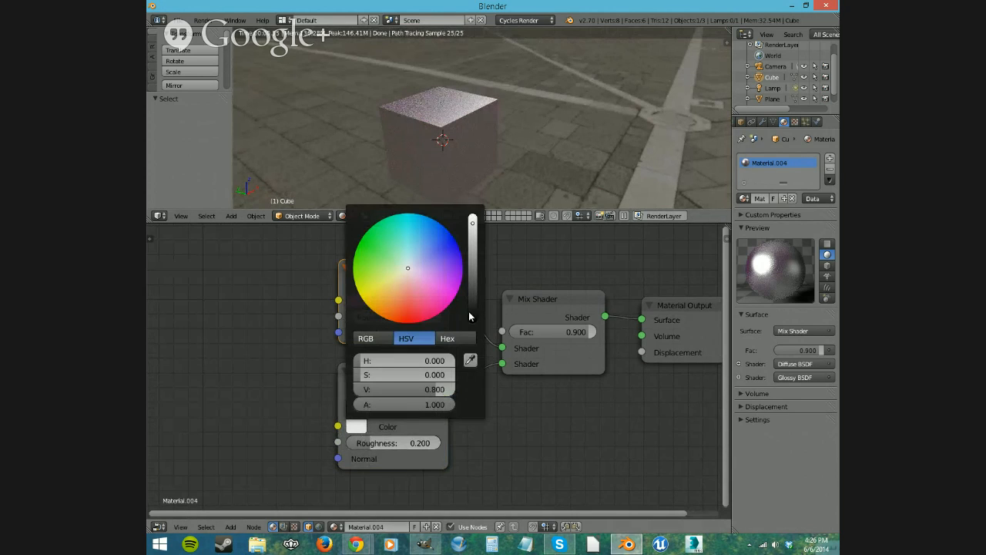
left_click(469, 360)
left_click(356, 300)
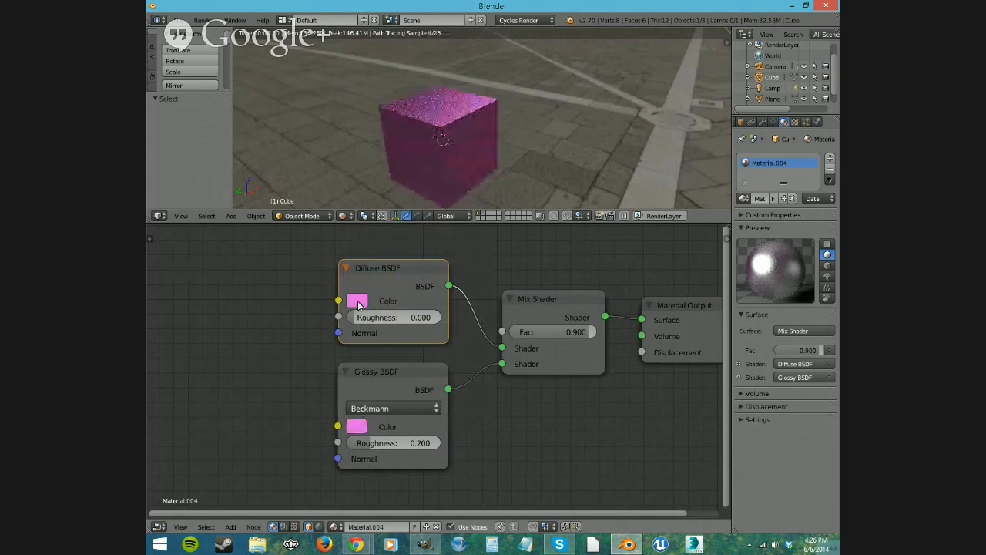
left_click(357, 426)
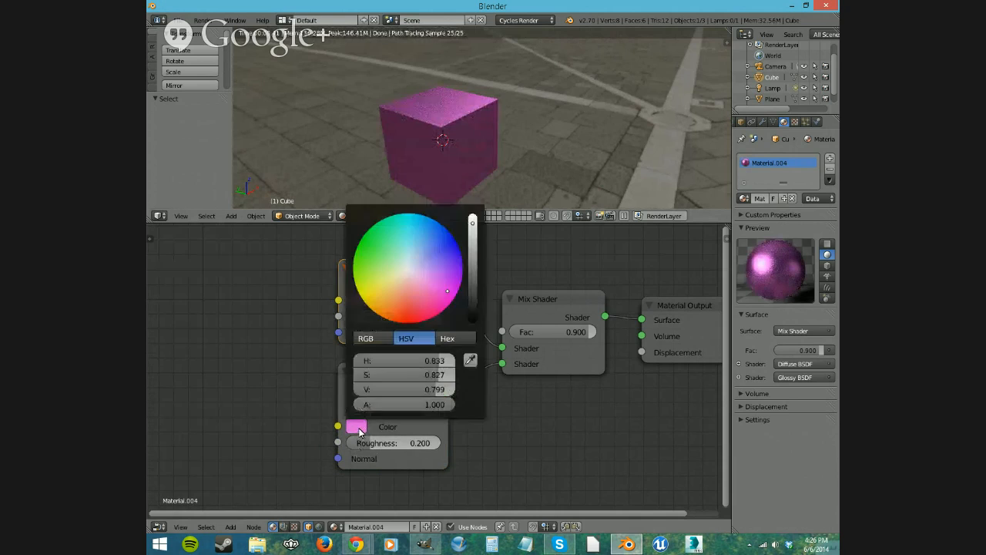
Brighten the Glossy BSDF's pink color and check the result on the rendered cube.
left_click_drag(472, 227, 472, 219)
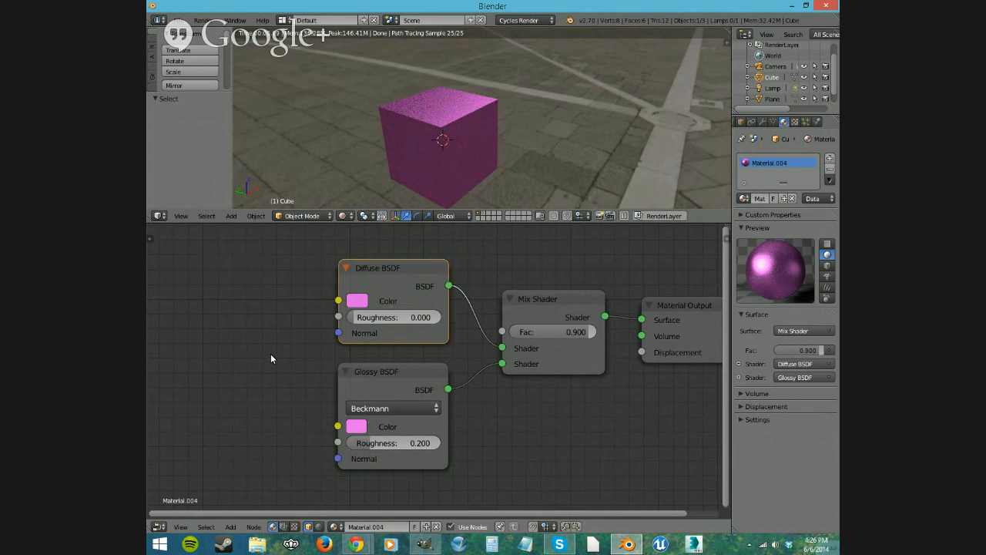
middle_click_drag(515, 197, 485, 170)
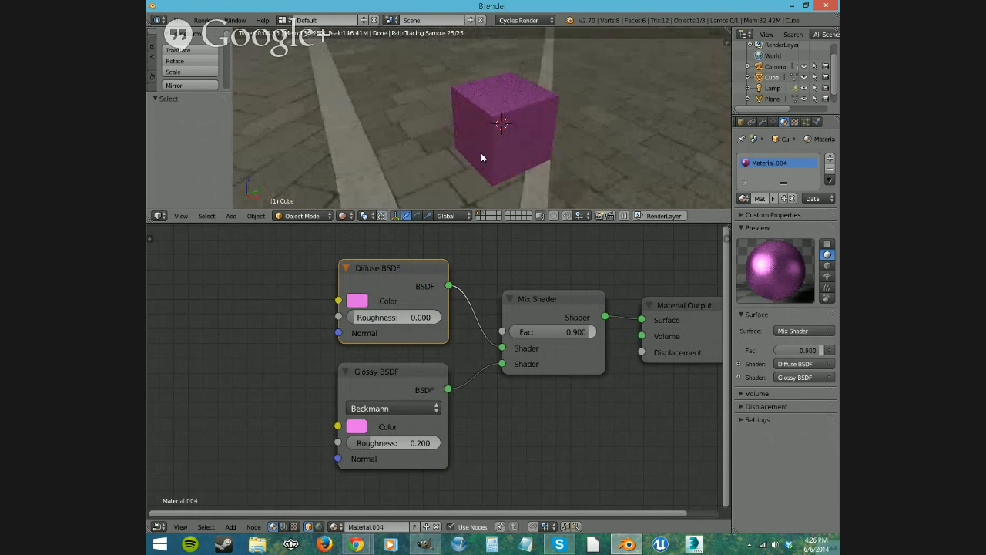
Add a Noise Texture node to the material and place it ahead of the Diffuse and Glossy BSDF nodes.
scroll(273, 346, "down", 1)
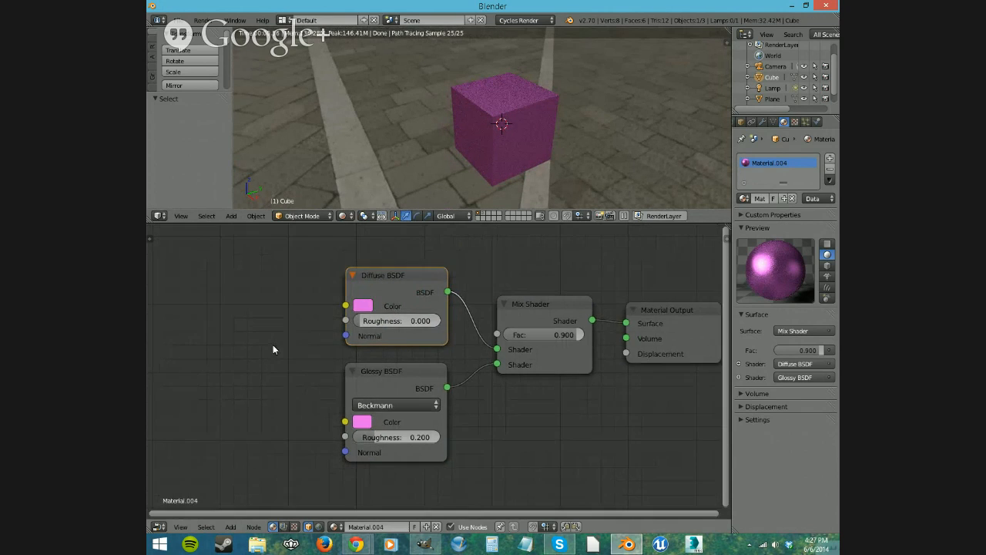
middle_click_drag(264, 363, 319, 352)
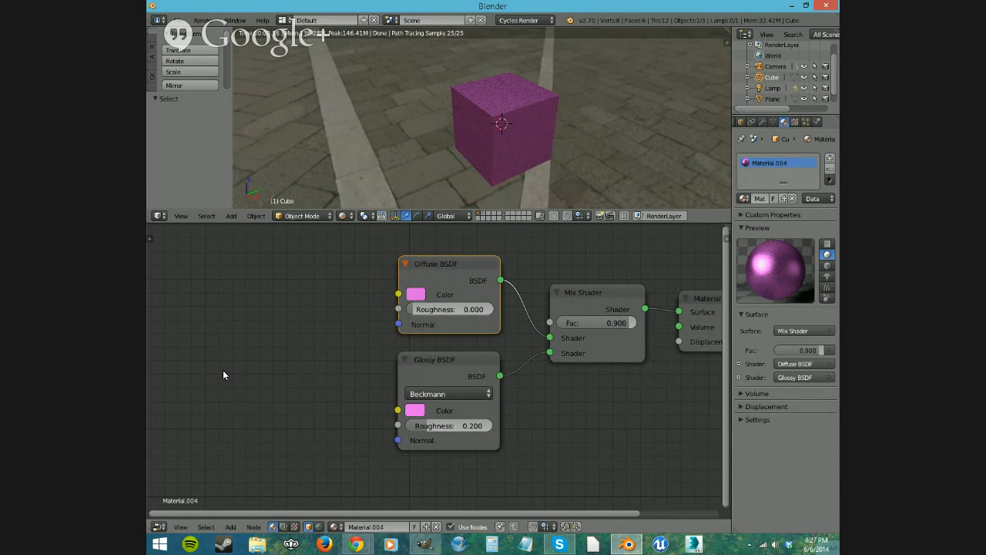
key("shift+a")
mouse_move(218, 383)
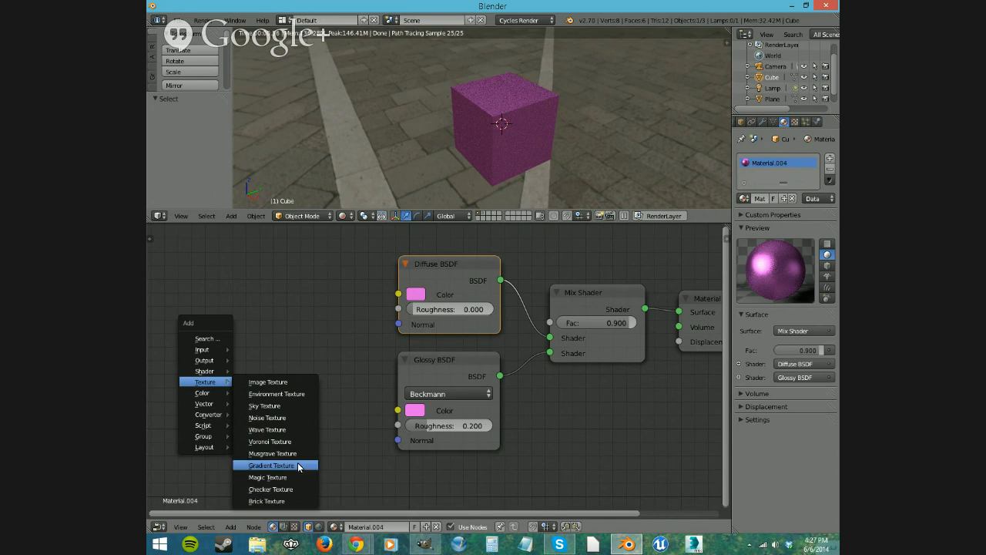
left_click(272, 417)
left_click(214, 329)
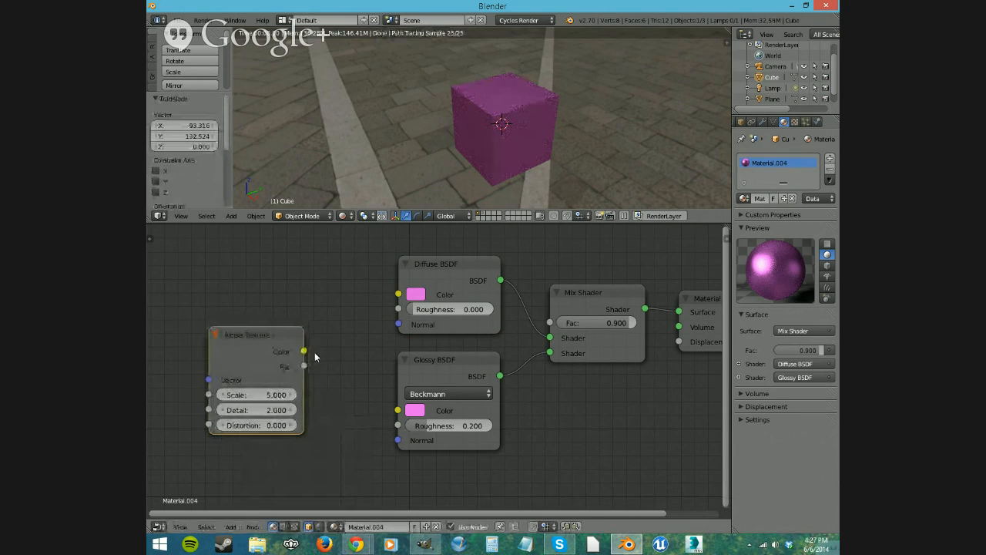
Try the Noise Texture's Color in the Material Output's Displacement input, then unlink it and move the node back before the BSDF nodes.
left_click_drag(265, 337, 677, 340)
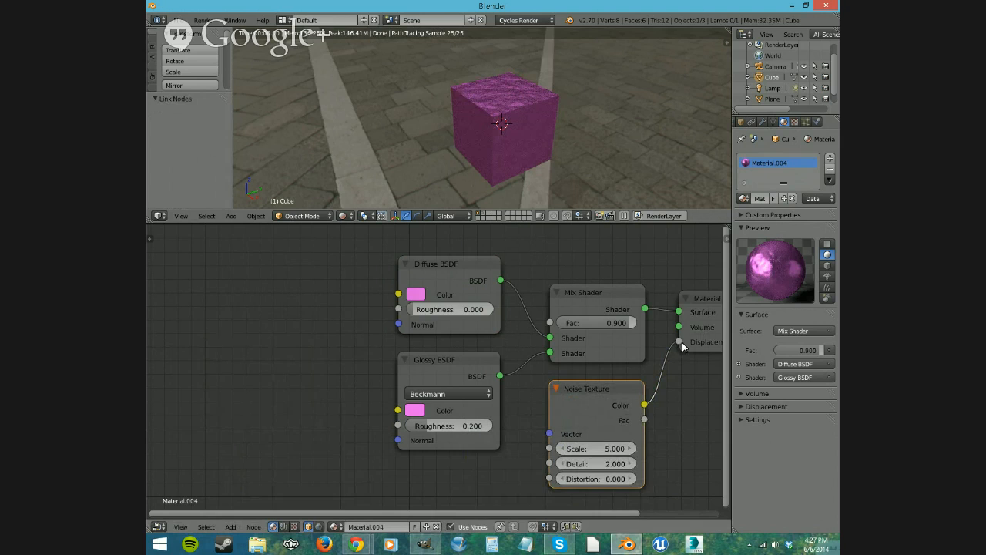
left_click_drag(682, 342, 662, 374)
left_click_drag(598, 393, 212, 400)
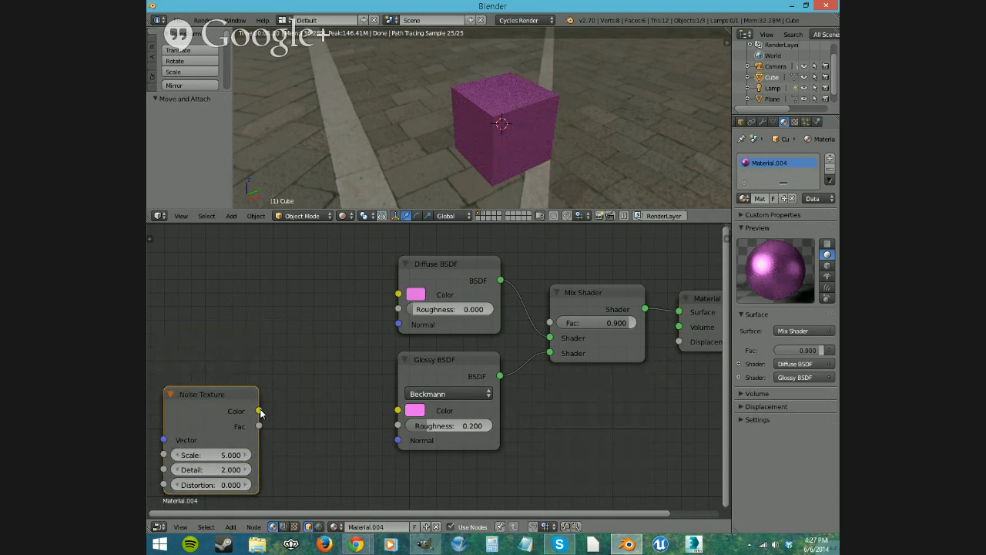
Try the Noise Texture's Color in the Color inputs of both the Diffuse and Glossy BSDF, then detach both links.
left_click_drag(332, 381, 397, 293)
left_click_drag(259, 410, 397, 410)
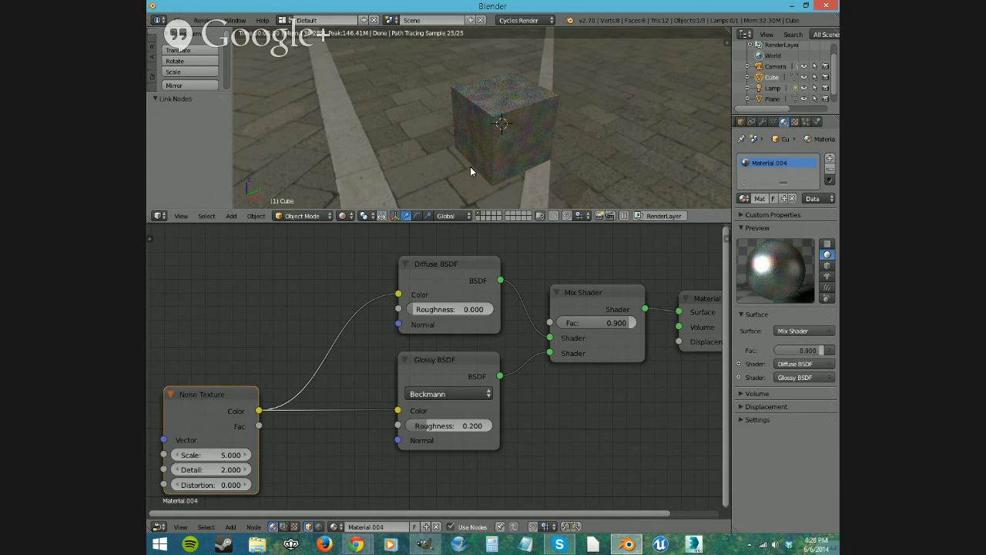
left_click_drag(398, 294, 322, 395)
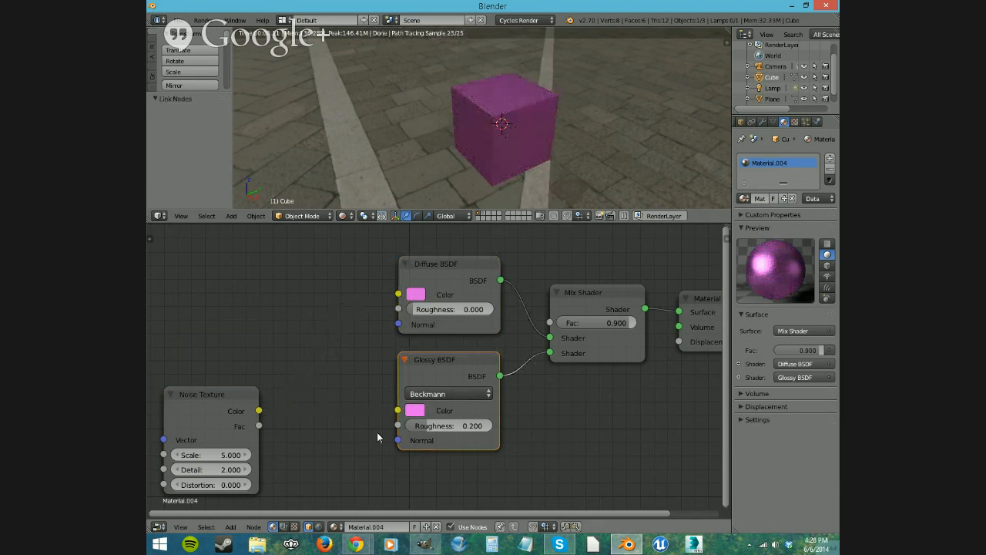
Add a Normal Map node and wire it between the Noise Texture's Color and the Normal inputs of both the Diffuse and Glossy BSDF.
left_click_drag(214, 386, 203, 381)
middle_click_drag(283, 435, 312, 429)
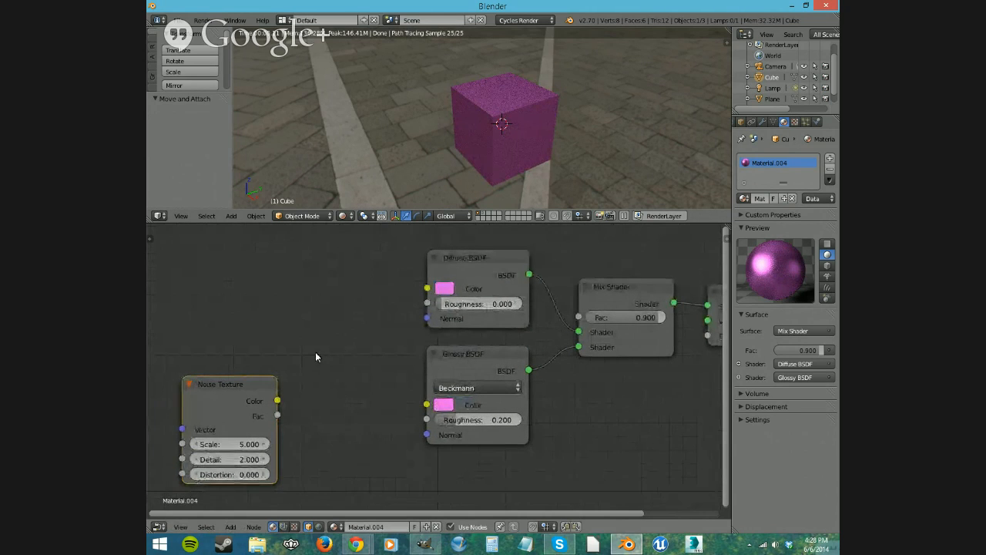
key("shift+a")
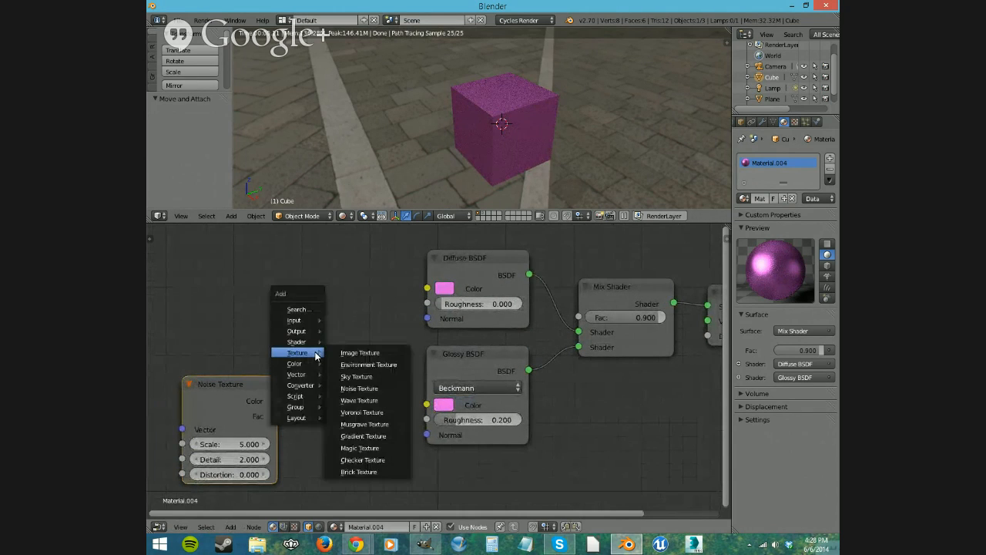
mouse_move(299, 377)
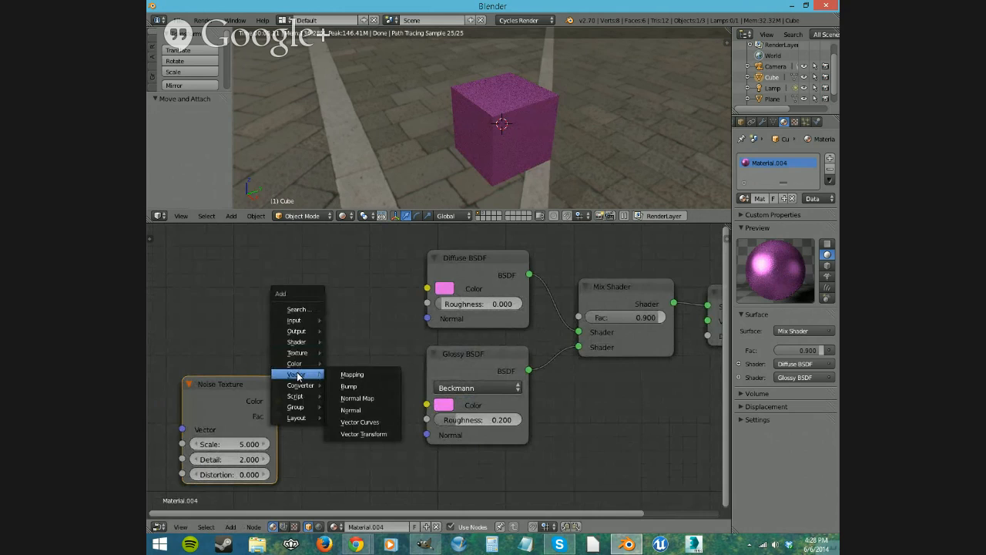
left_click(357, 398)
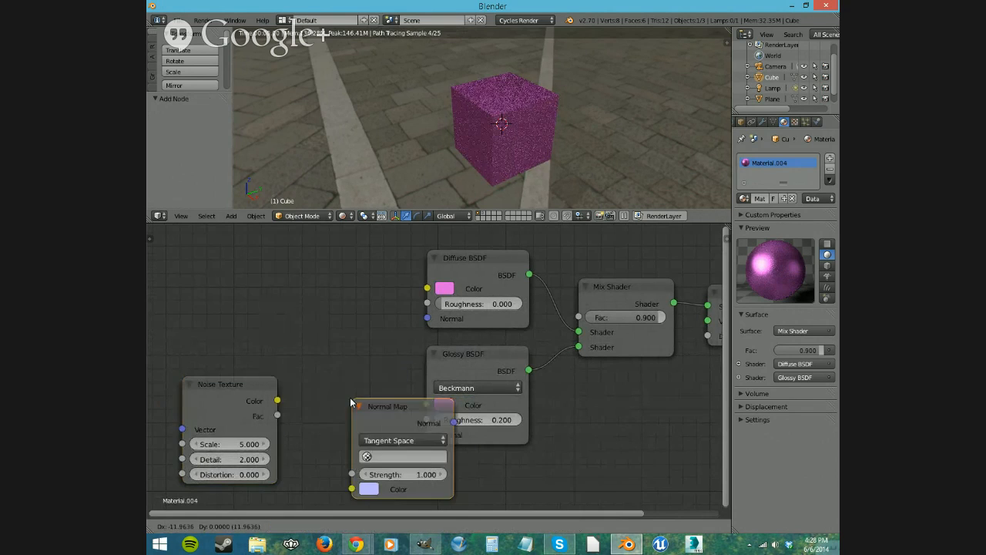
left_click(298, 331)
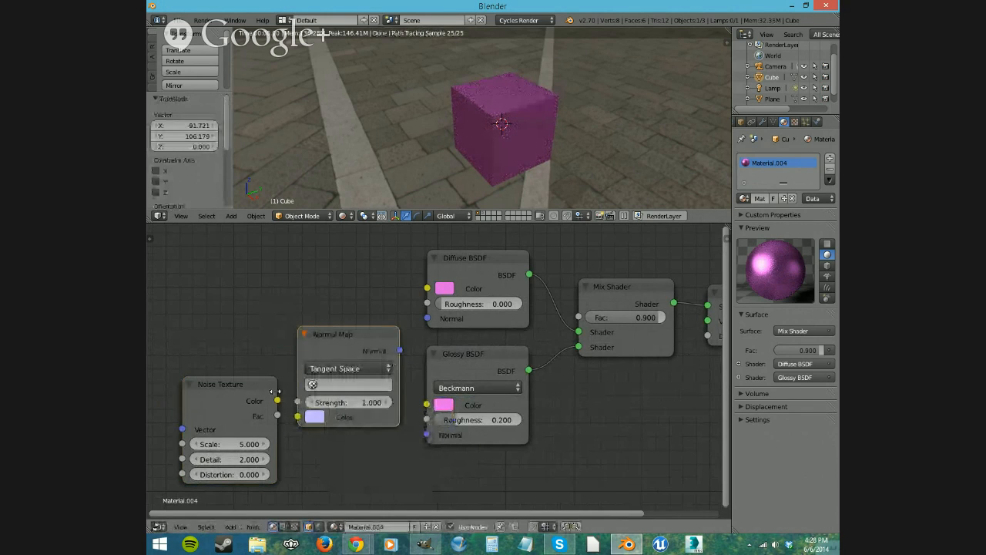
left_click_drag(276, 401, 298, 419)
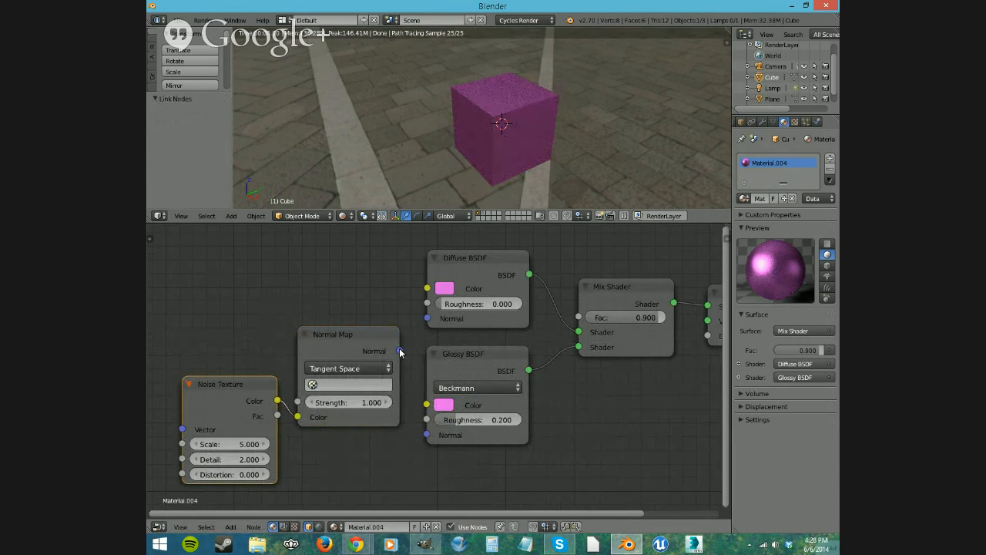
left_click_drag(400, 351, 426, 435)
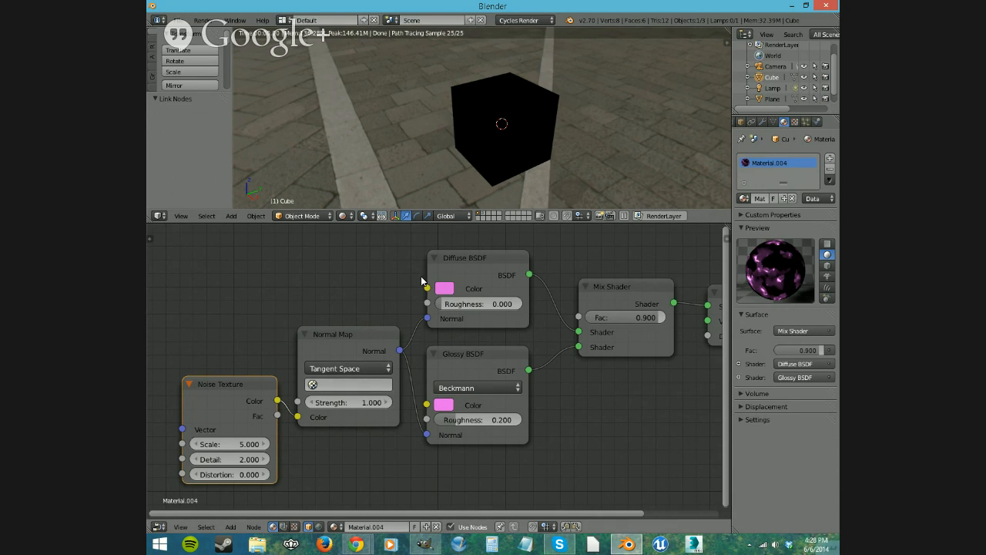
UV-unwrap the whole cube in Edit Mode with the basic Unwrap method, then return the viewport to rendered shading.
key("shift+z")
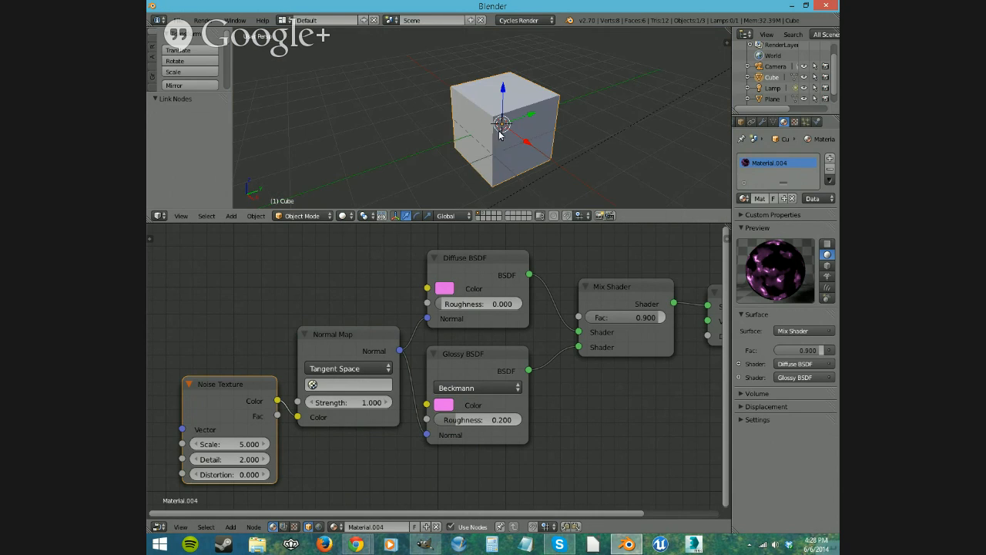
key("Tab")
key("u")
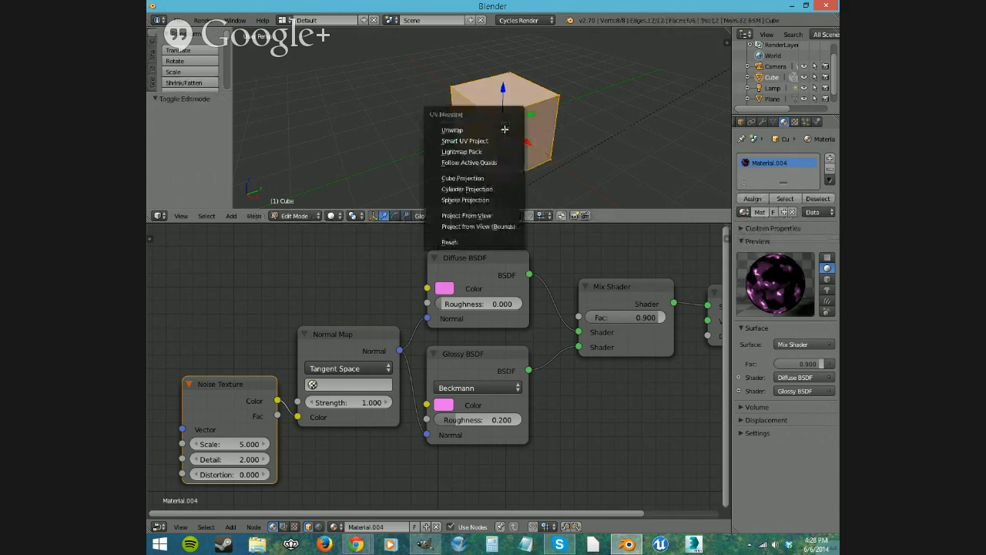
left_click(504, 129)
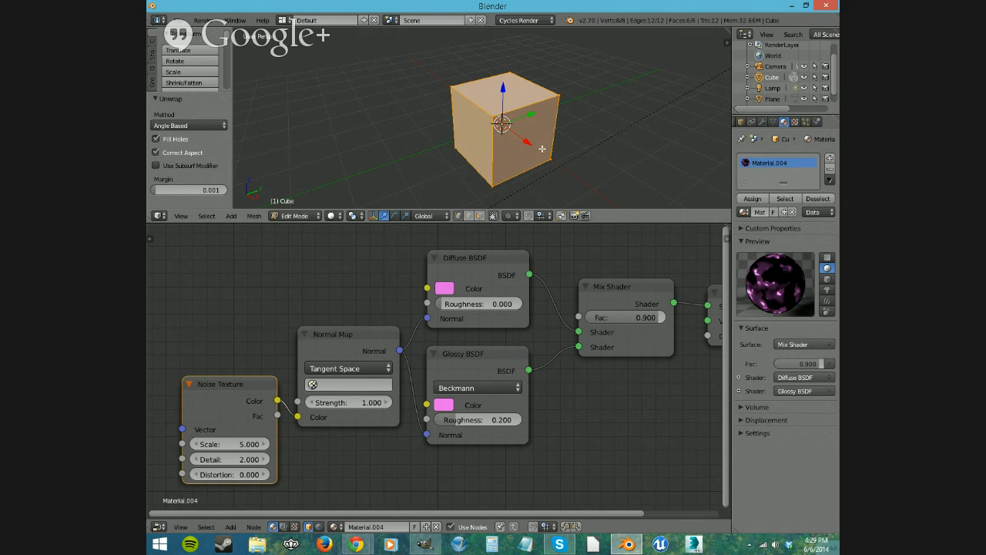
key("shift+z")
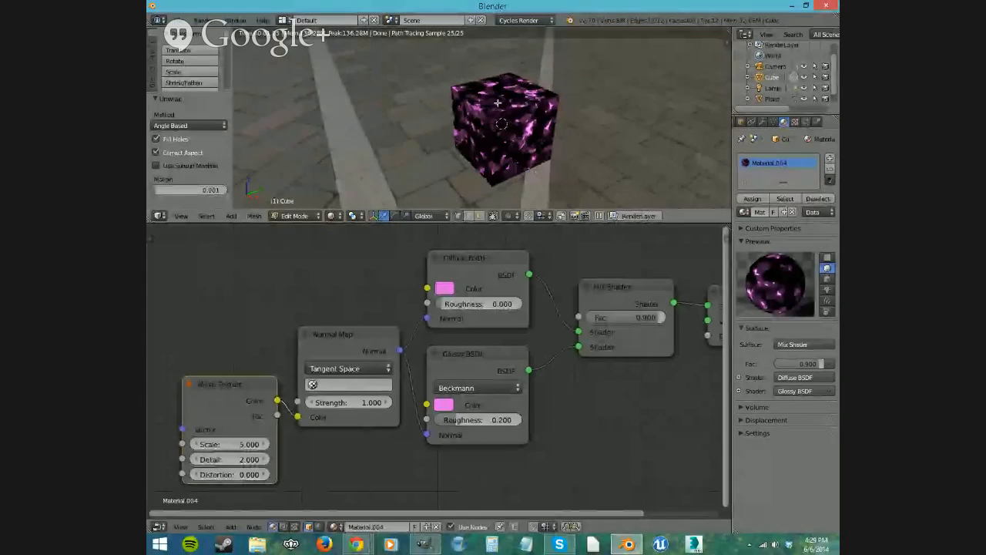
Assign UVMap to the Normal Map node and set its strength to 0.2.
left_click(333, 385)
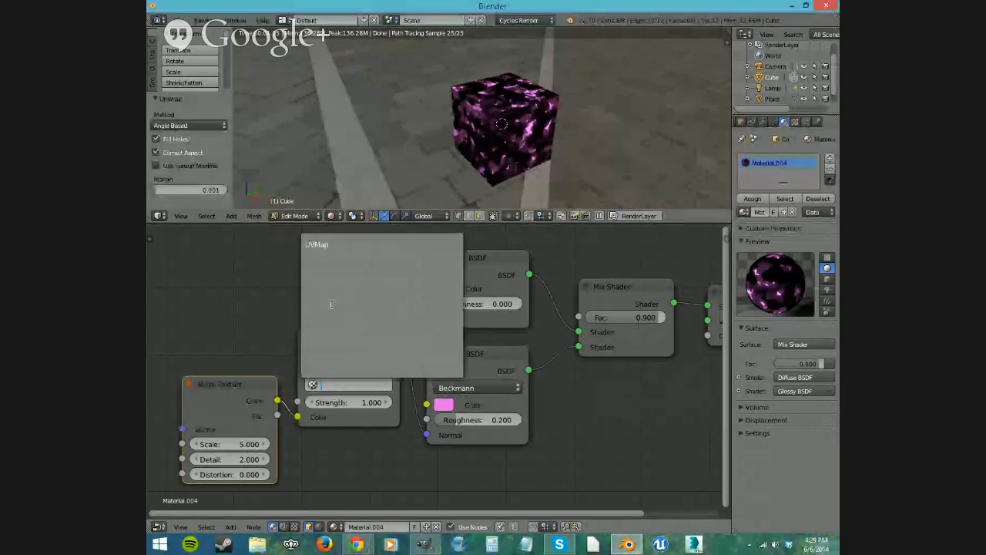
left_click(324, 241)
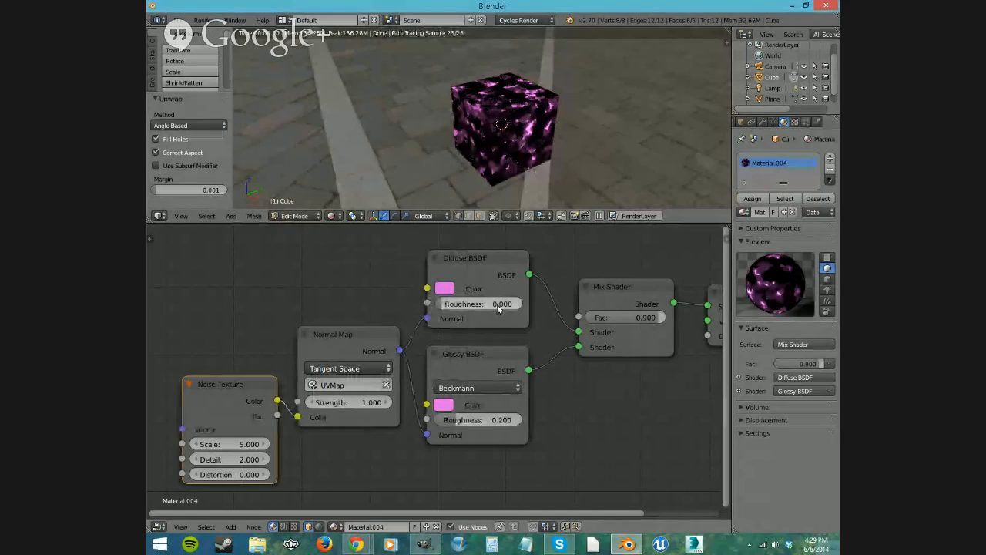
left_click(365, 402)
key("Escape")
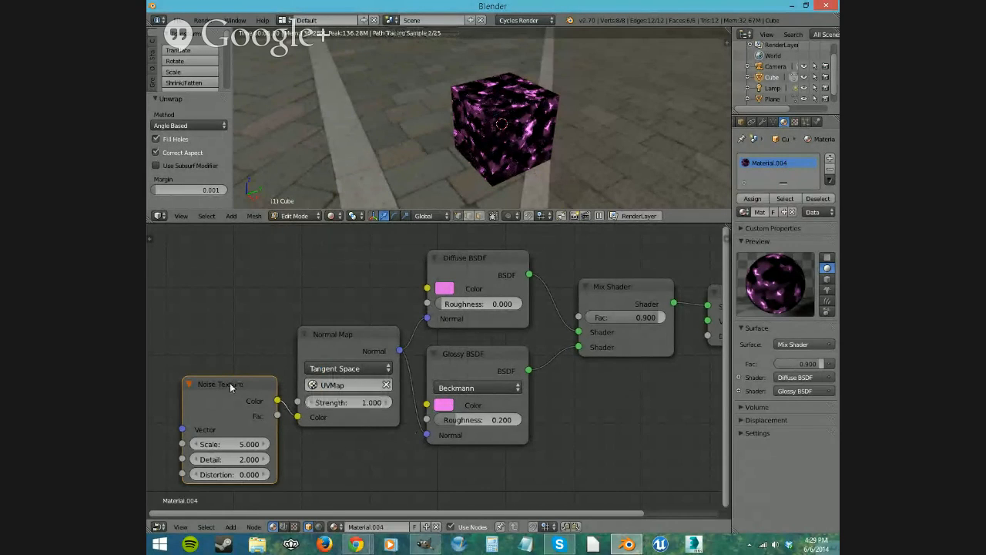
left_click(335, 402)
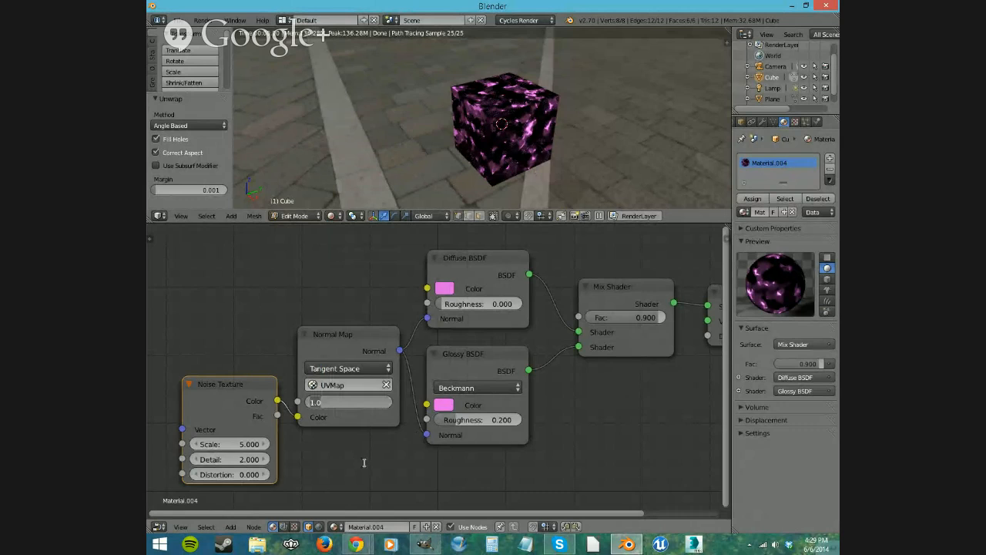
type("0.2")
key("Return")
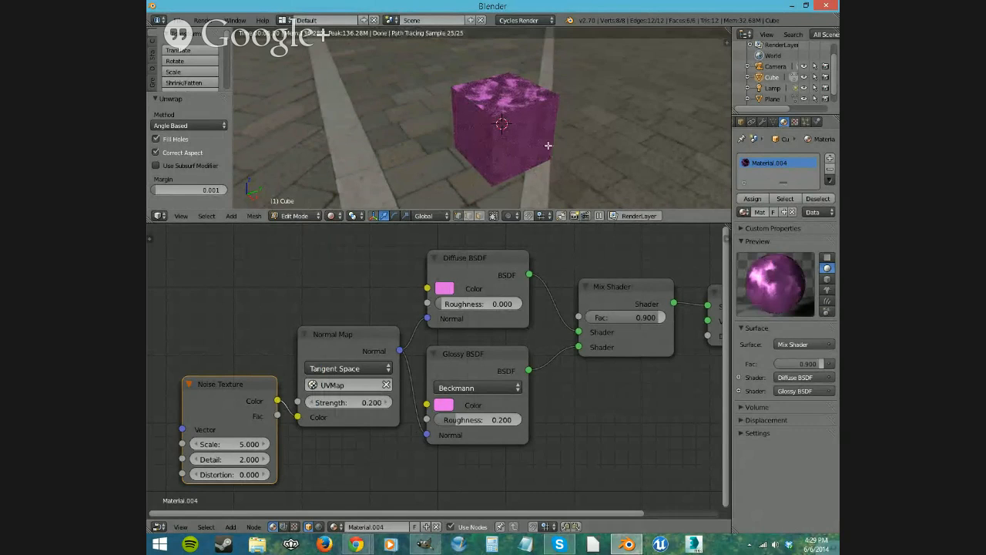
Replace the cube's mesh with a UV sphere by deleting all its vertices and adding the new primitive in Edit Mode.
key("KP_1")
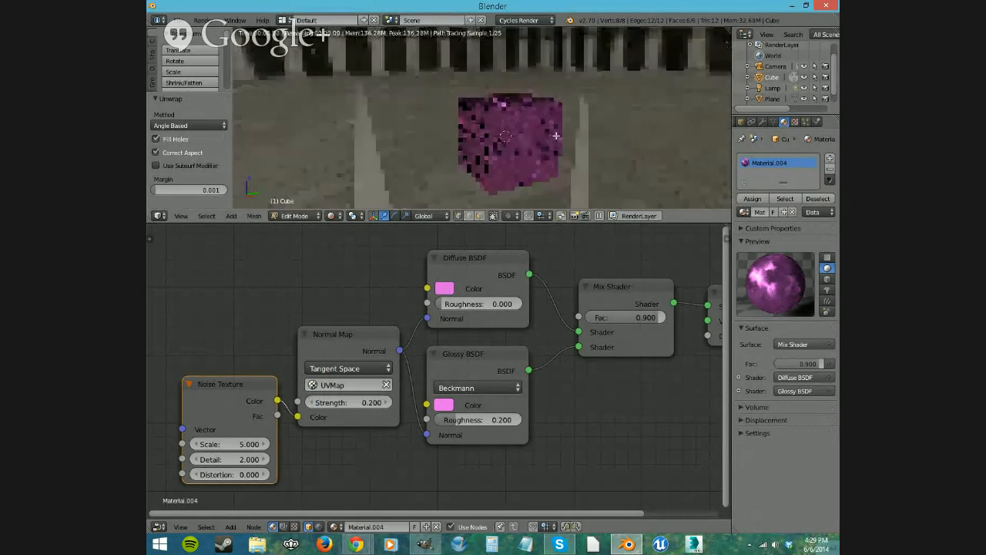
middle_click_drag(557, 135, 566, 201)
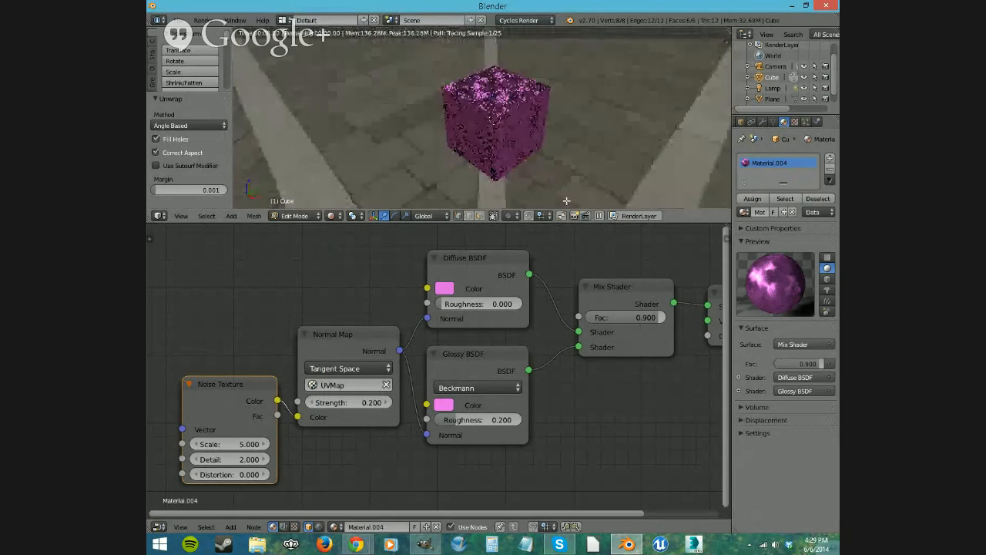
middle_click_drag(544, 134, 512, 145)
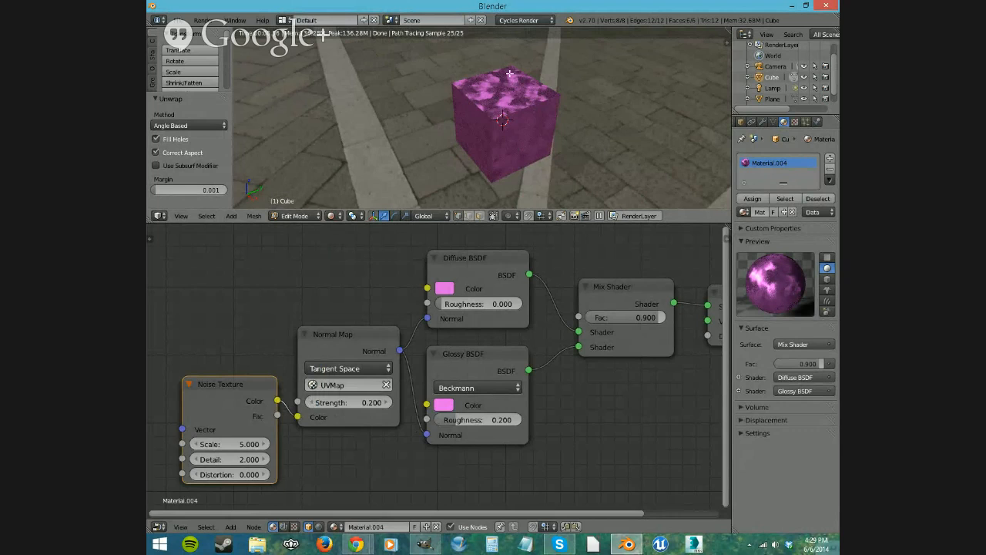
key("x")
left_click(517, 144)
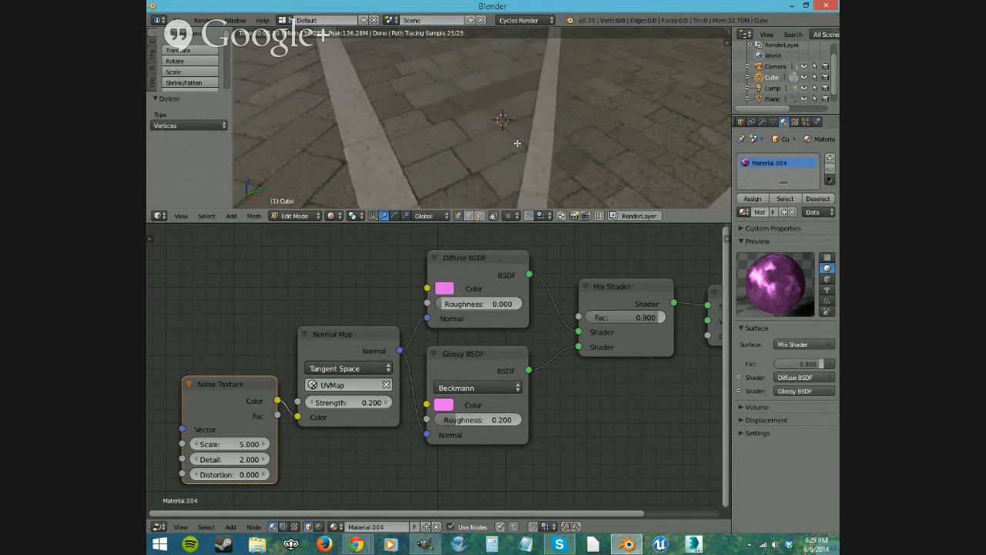
key("shift+a")
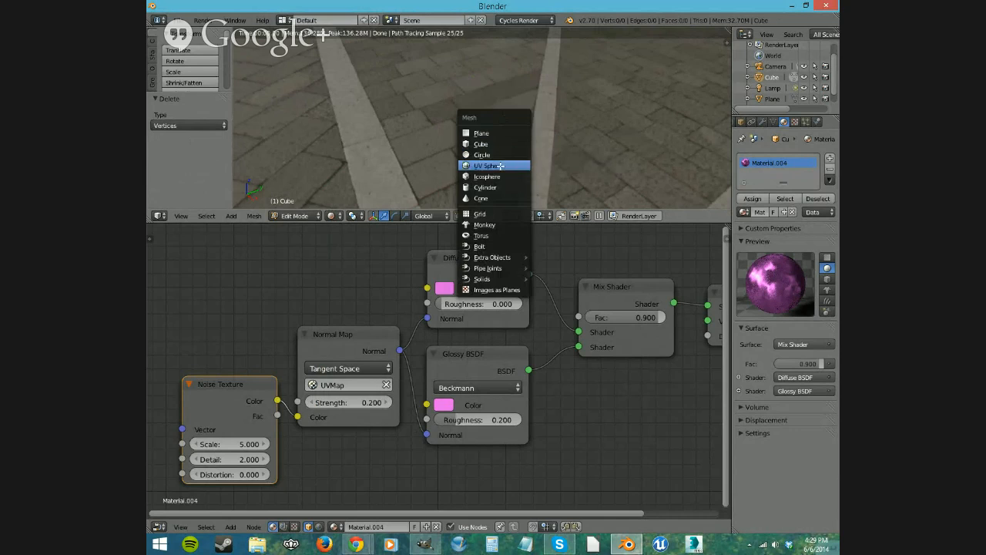
left_click(501, 166)
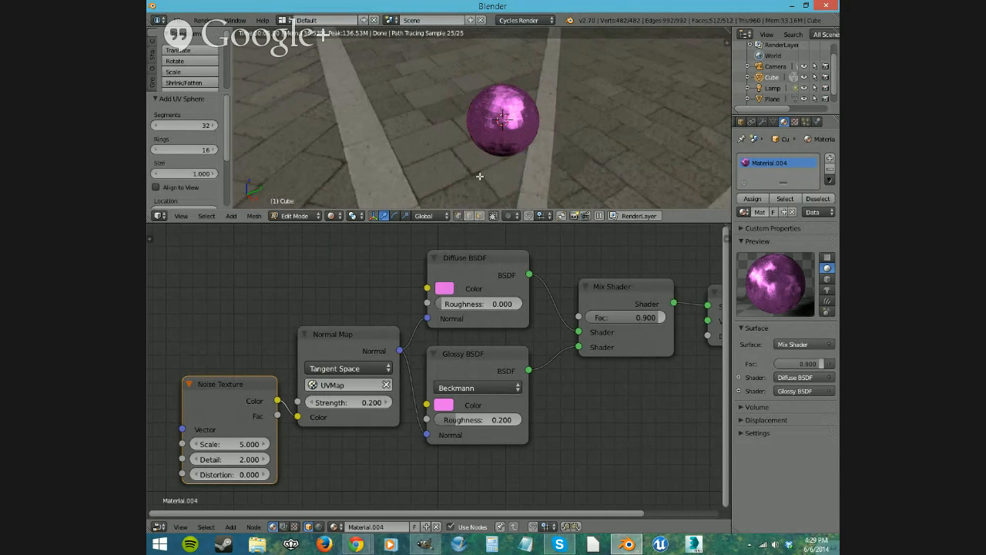
Apply smooth shading to the sphere and inspect its rendered surface from another angle.
key("shift+z")
key("shift+z")
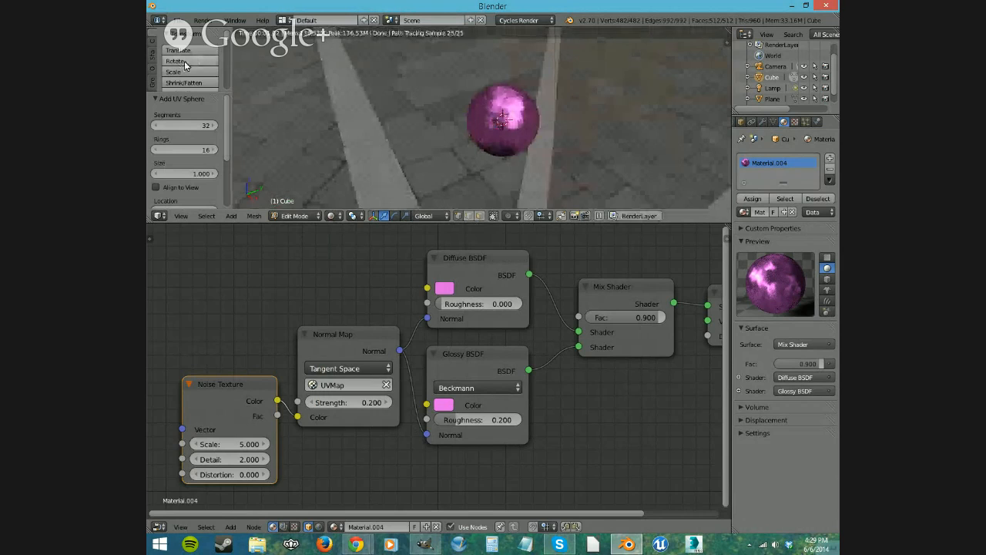
left_click(152, 56)
left_click(176, 61)
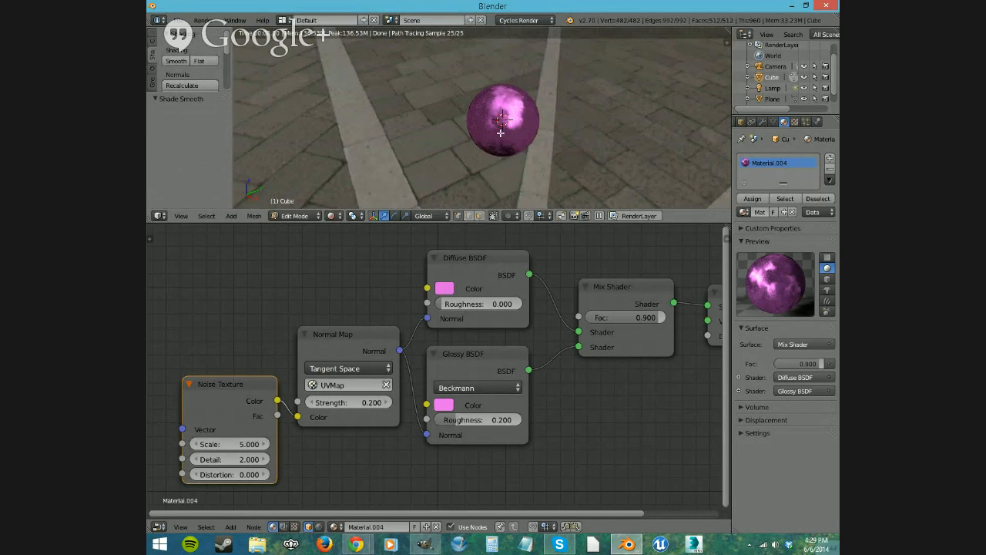
middle_click_drag(499, 148, 568, 172)
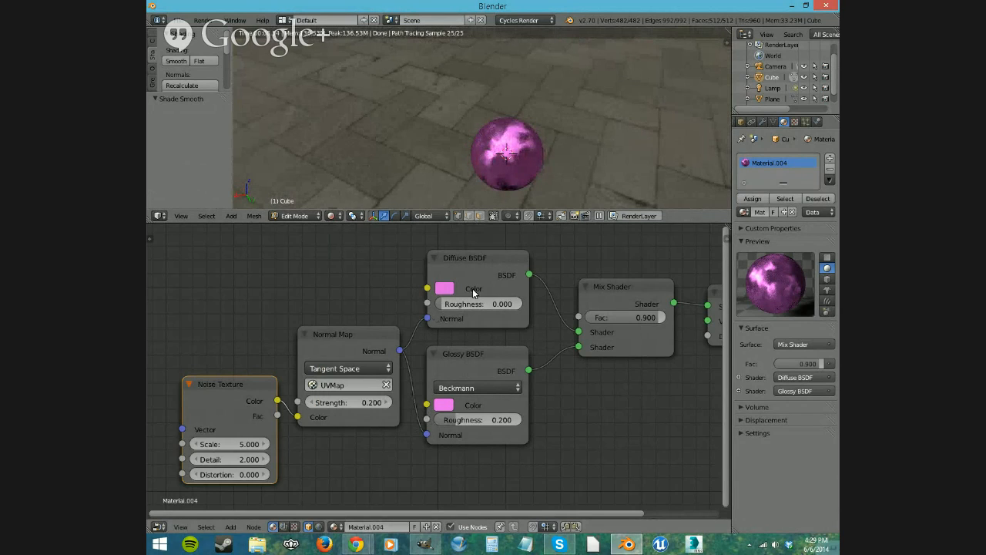
Disconnect the Noise Texture from the Normal Map node and delete the Noise Texture node.
left_click(480, 267)
left_click(470, 372)
left_click(311, 343)
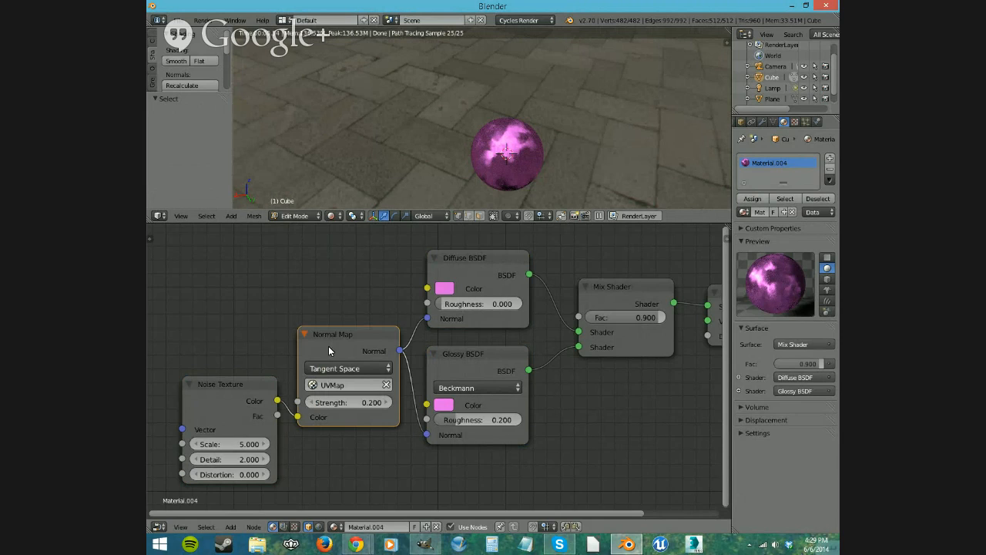
left_click_drag(226, 397, 205, 395)
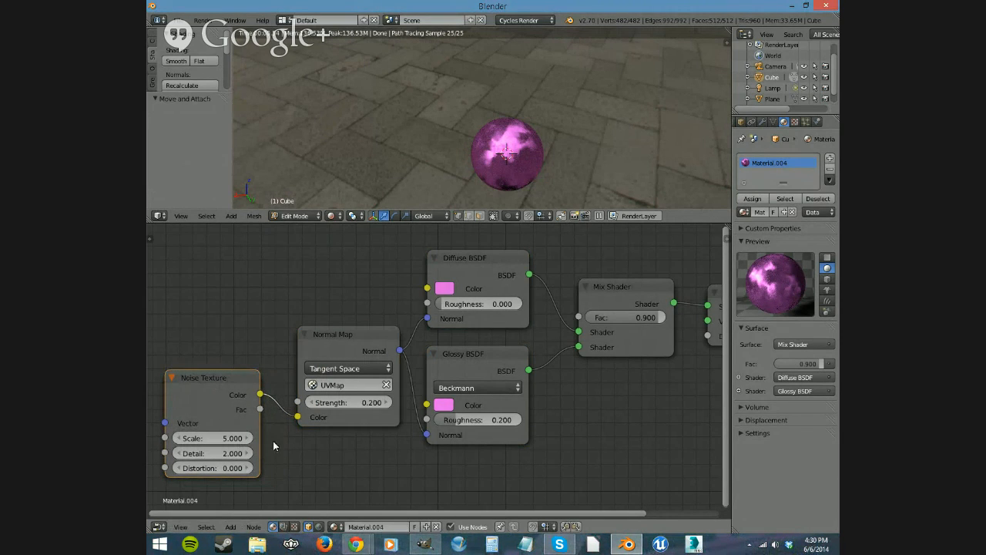
left_click_drag(292, 421, 269, 352)
left_click(229, 379)
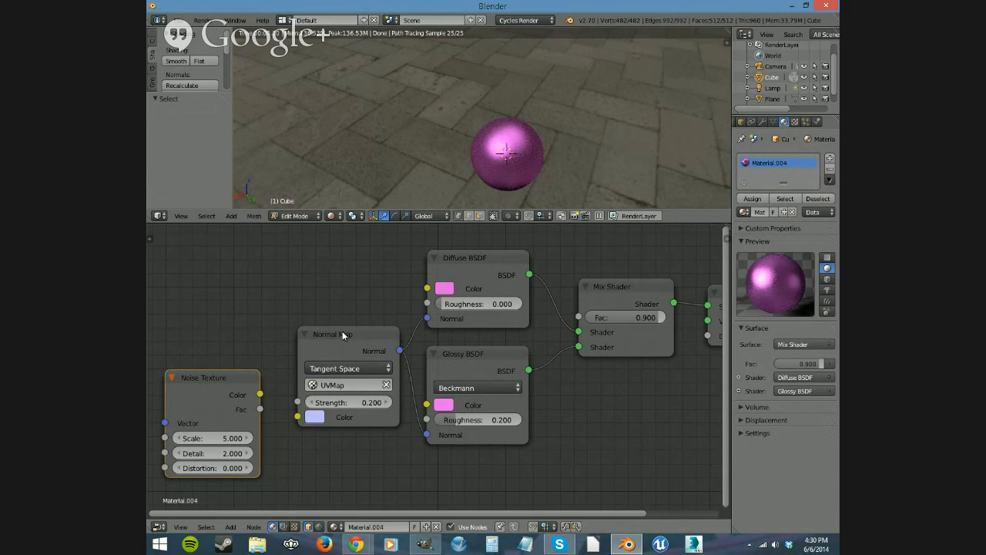
left_click_drag(342, 330, 331, 332)
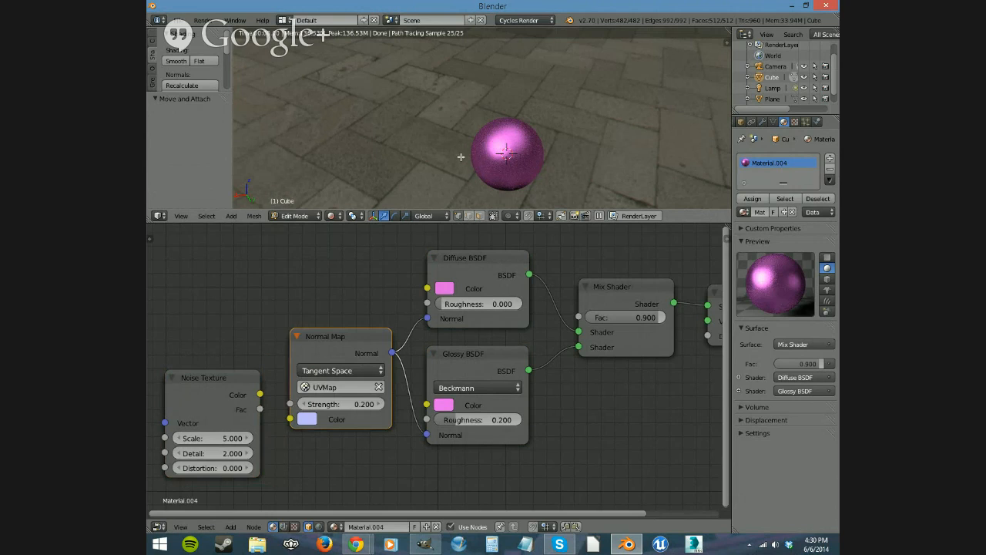
left_click(205, 377)
key("x")
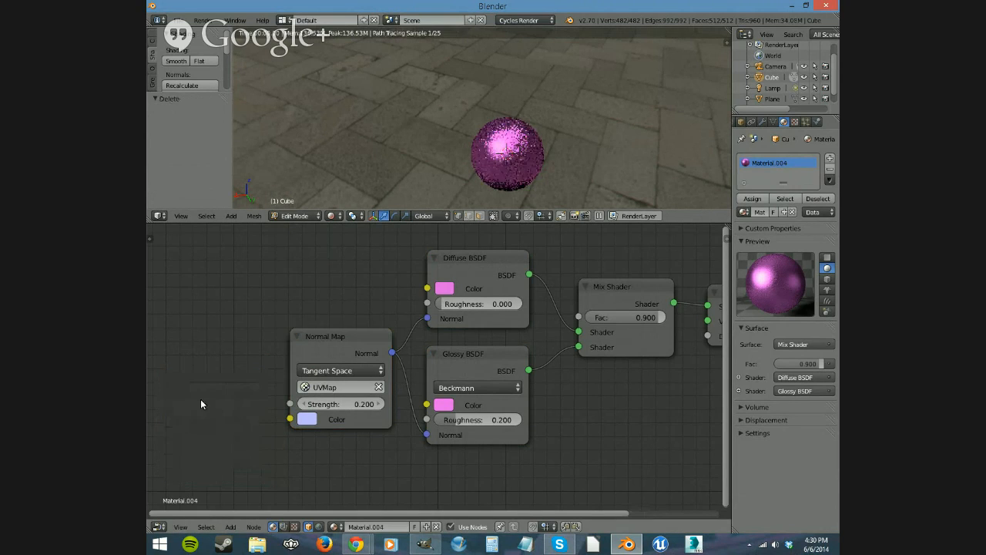
Add a Voronoi Texture node and link its Color output to the Normal Map's Color input.
key("shift+a")
mouse_move(199, 387)
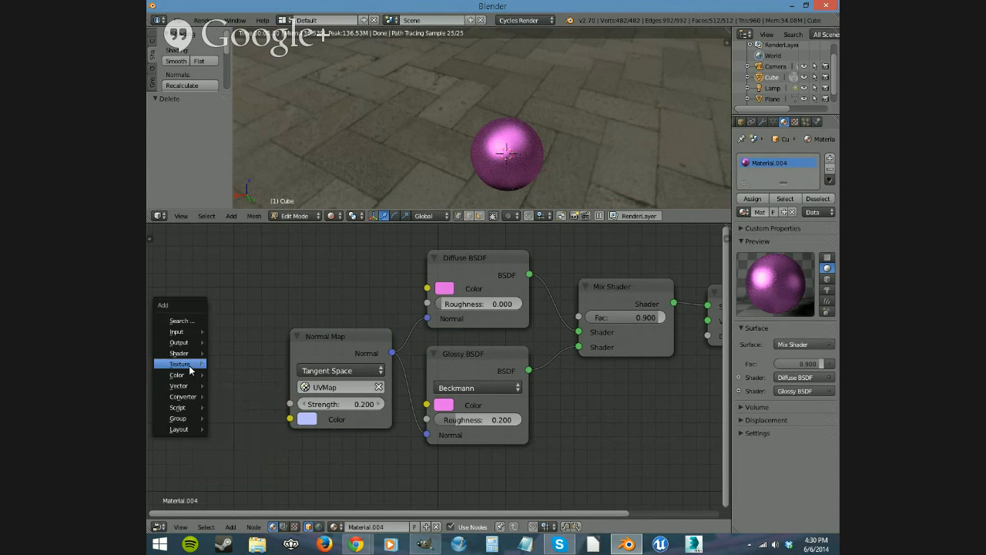
mouse_move(192, 363)
left_click(236, 423)
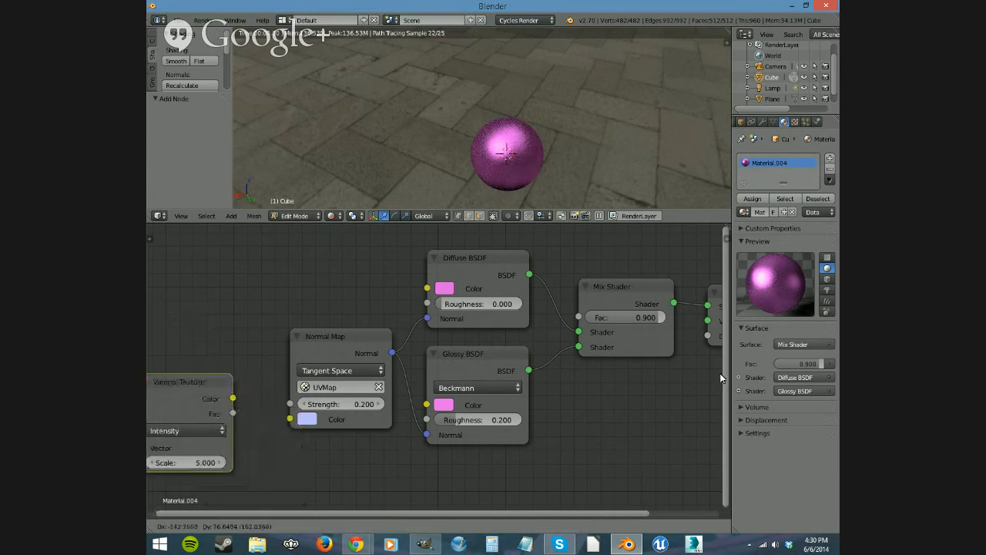
left_click(208, 395)
left_click_drag(246, 403, 289, 419)
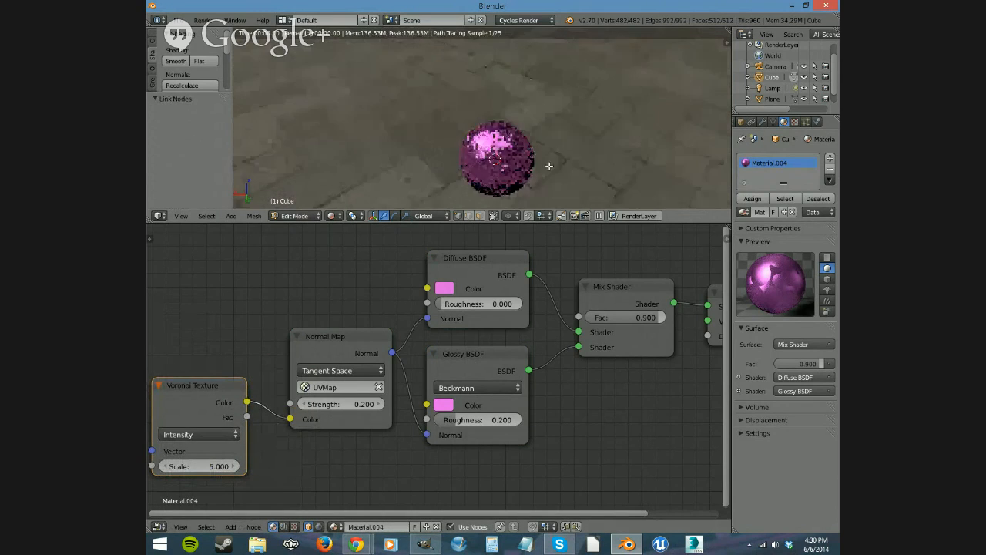
Set the Voronoi Texture's scale to 25 and inspect the rendered sphere.
left_click(214, 471)
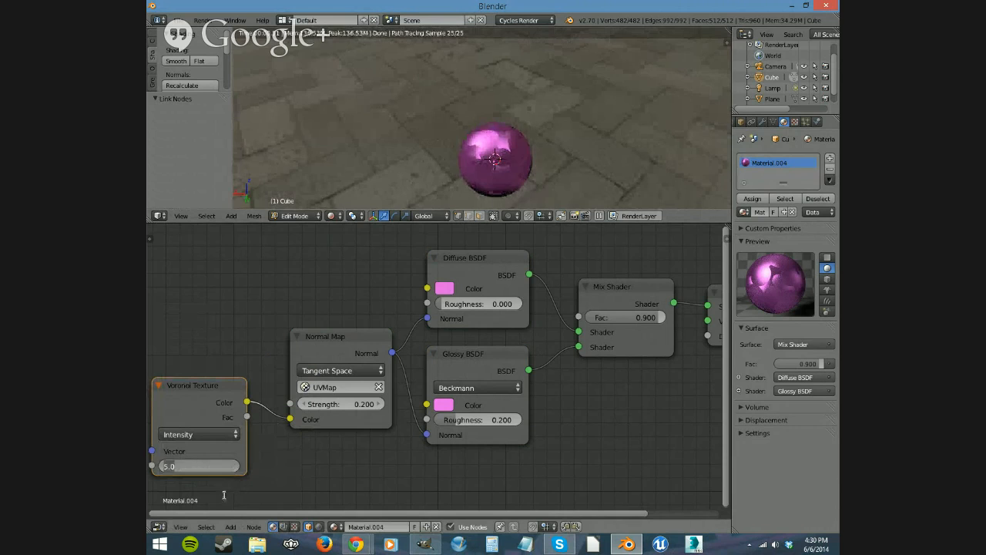
type("25")
key("Return")
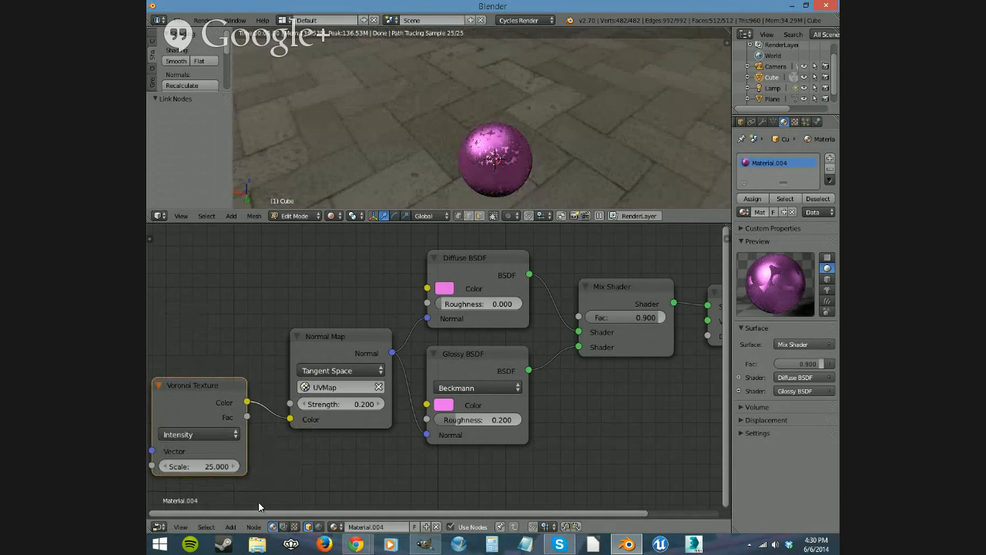
middle_click_drag(493, 174, 501, 154)
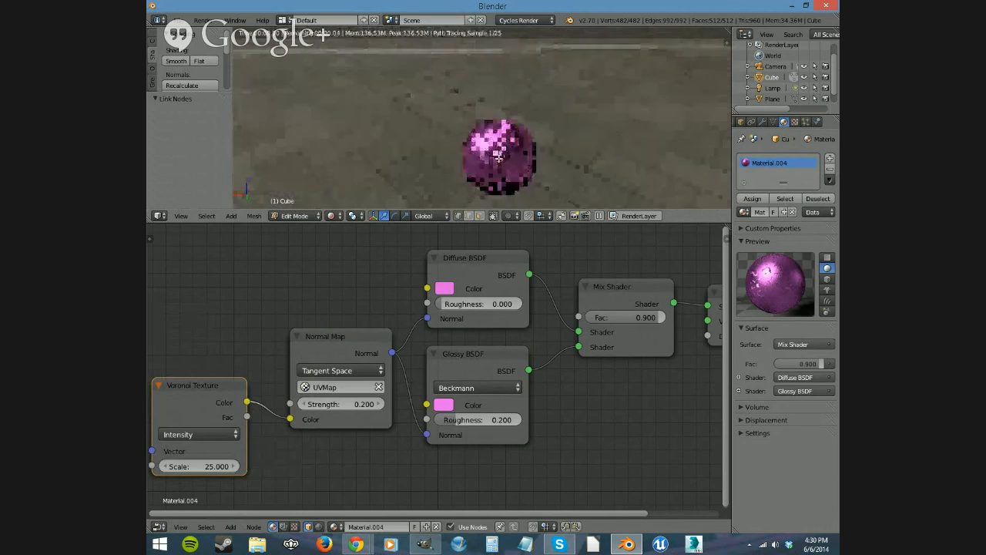
Replace the Voronoi Texture with a Magic Texture node beside the Normal Map and link its Color output to the Normal Map's Color input.
left_click(212, 382)
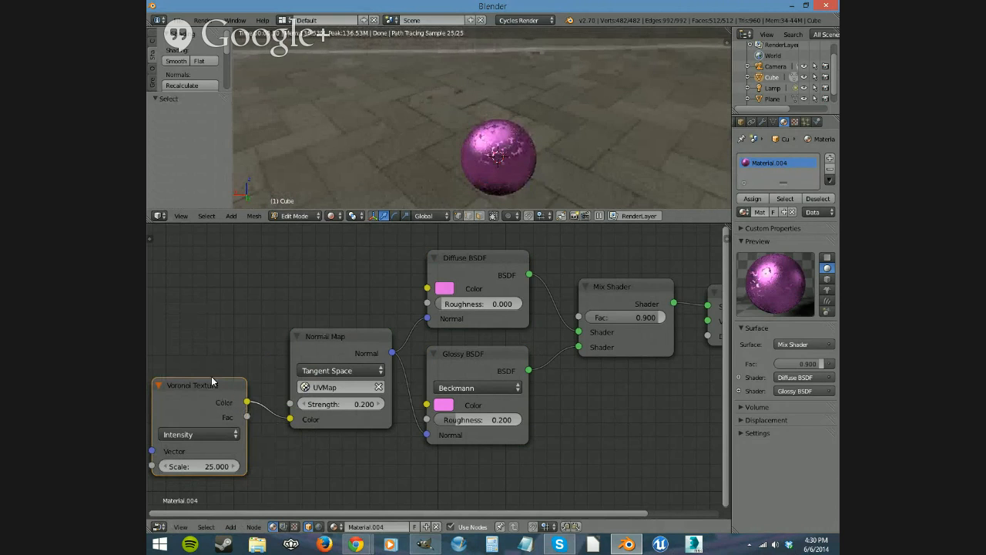
key("x")
key("shift+a")
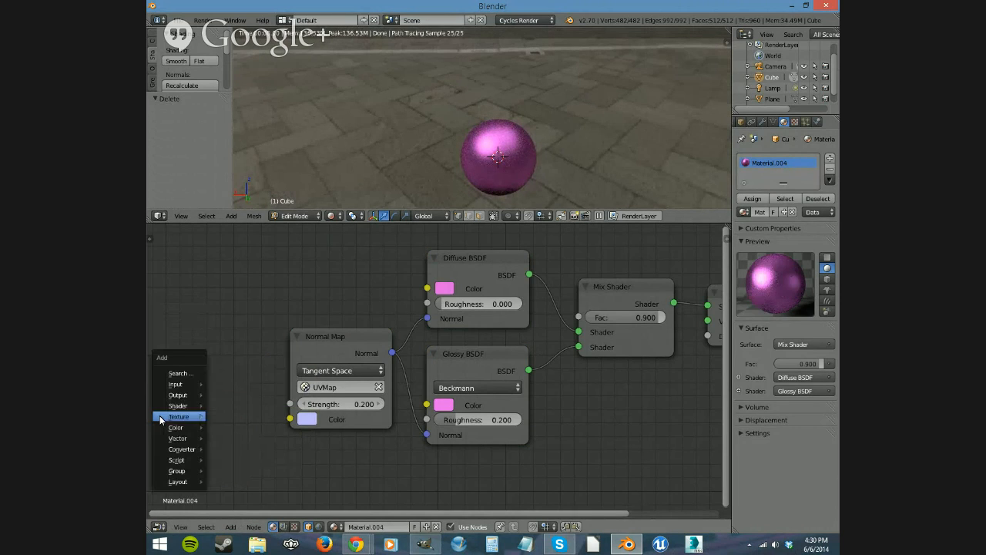
mouse_move(159, 415)
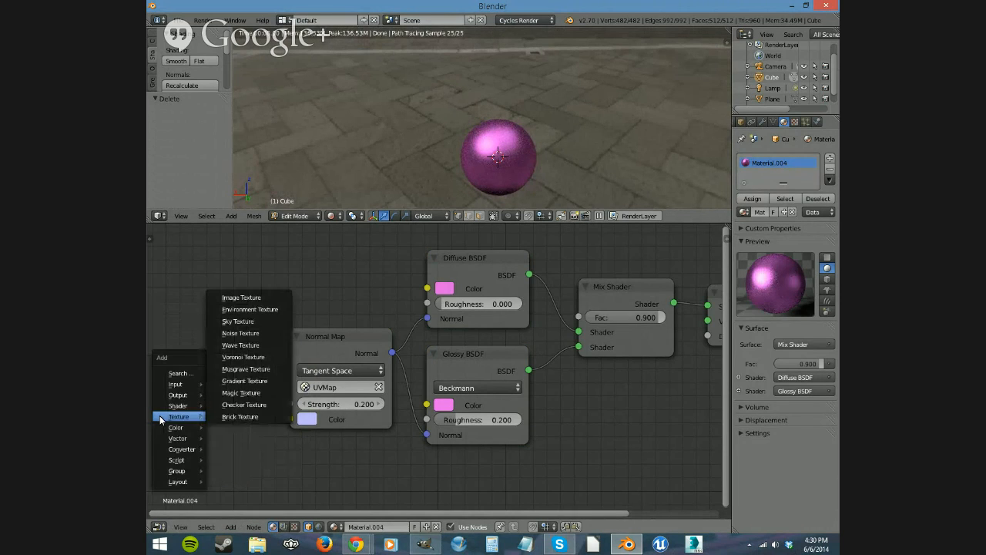
left_click(247, 398)
left_click(234, 385)
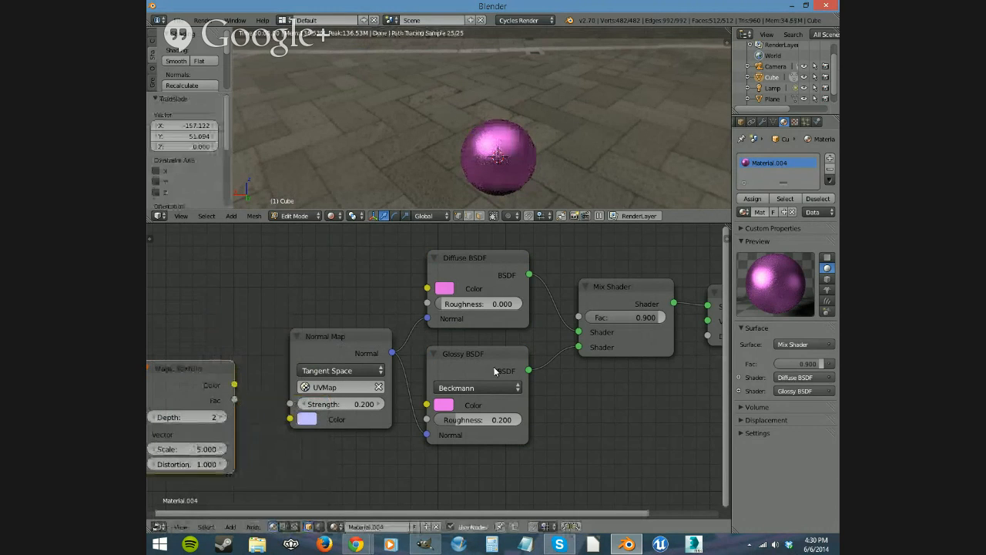
left_click_drag(234, 385, 290, 418)
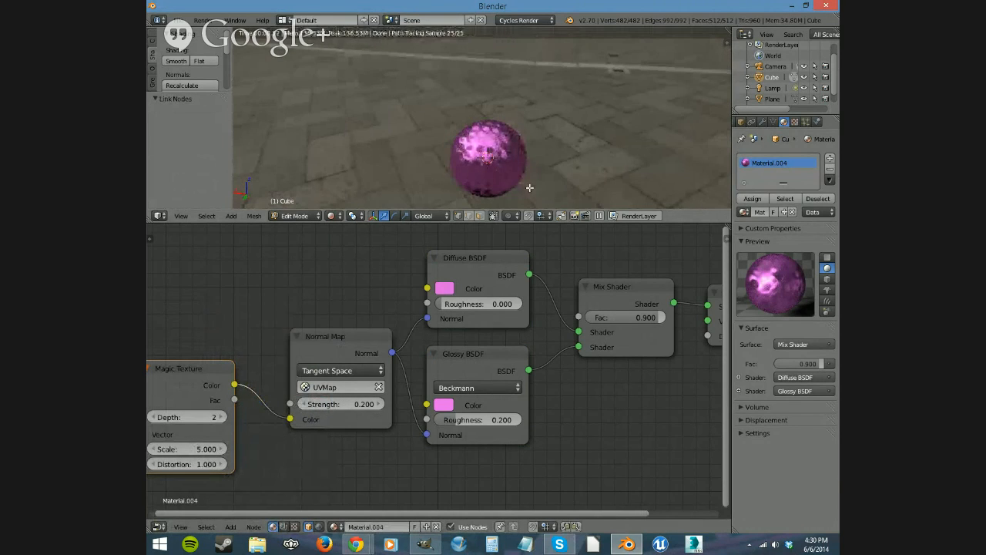
middle_click_drag(497, 193, 504, 193)
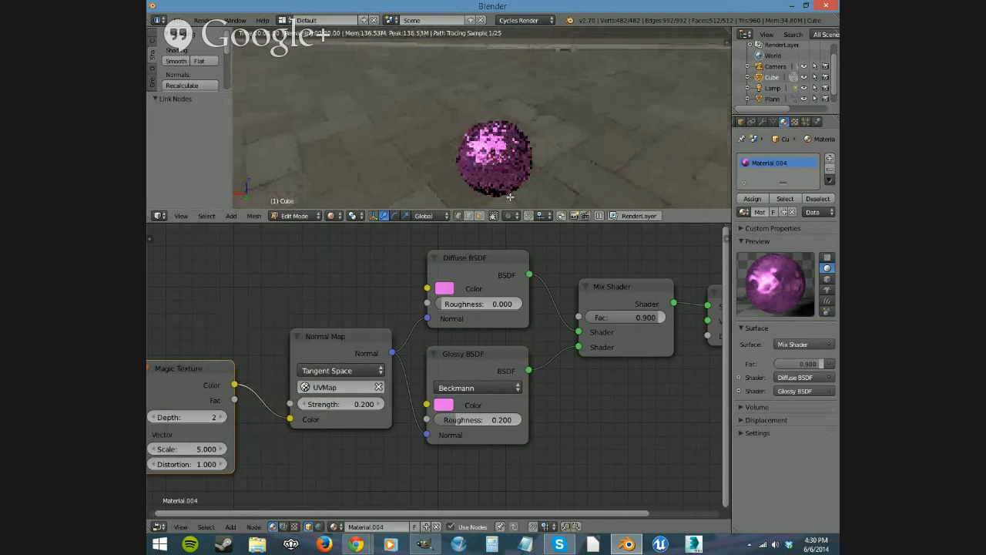
left_click(327, 337)
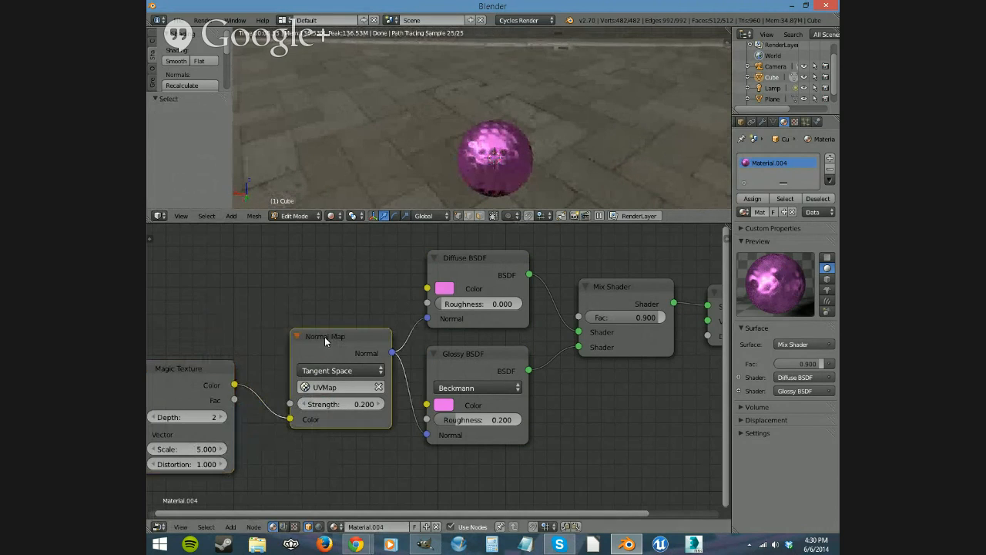
left_click_drag(210, 369, 227, 379)
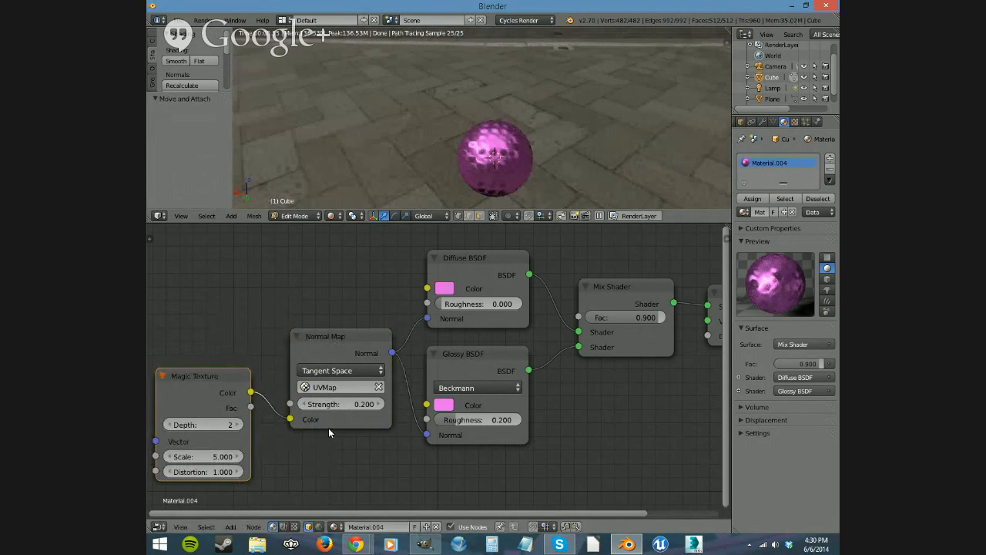
Examine the node chain from the Magic Texture through the Normal Map, Diffuse, Glossy and Mix Shader nodes to the Material Output.
scroll(329, 427, "down", 1)
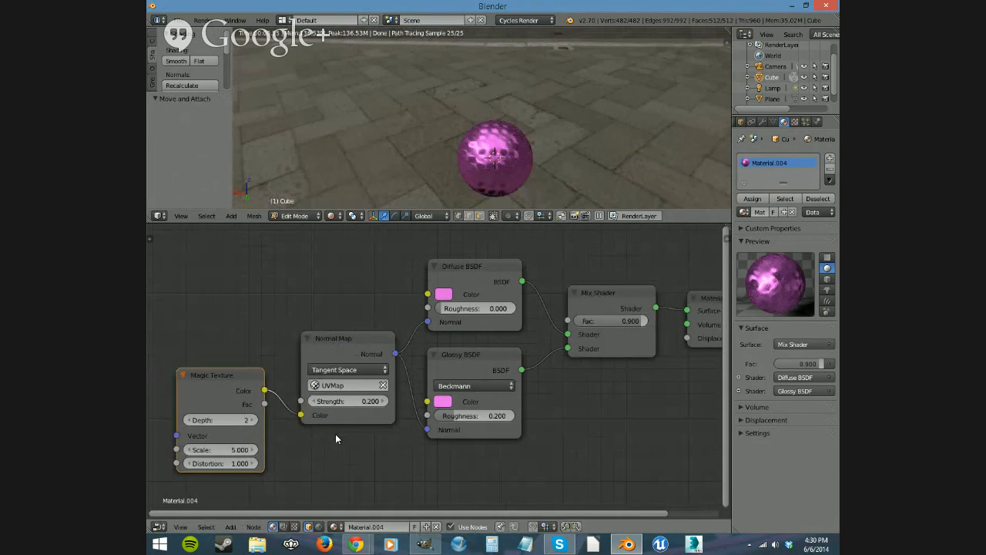
left_click(250, 371)
left_click(317, 351)
left_click(473, 279)
left_click(455, 373)
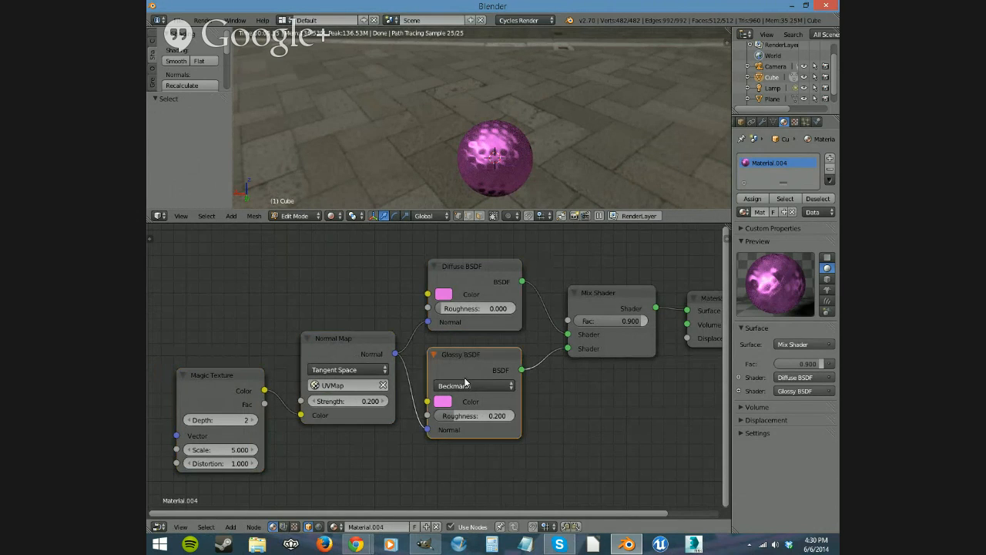
left_click(627, 298)
left_click(710, 302)
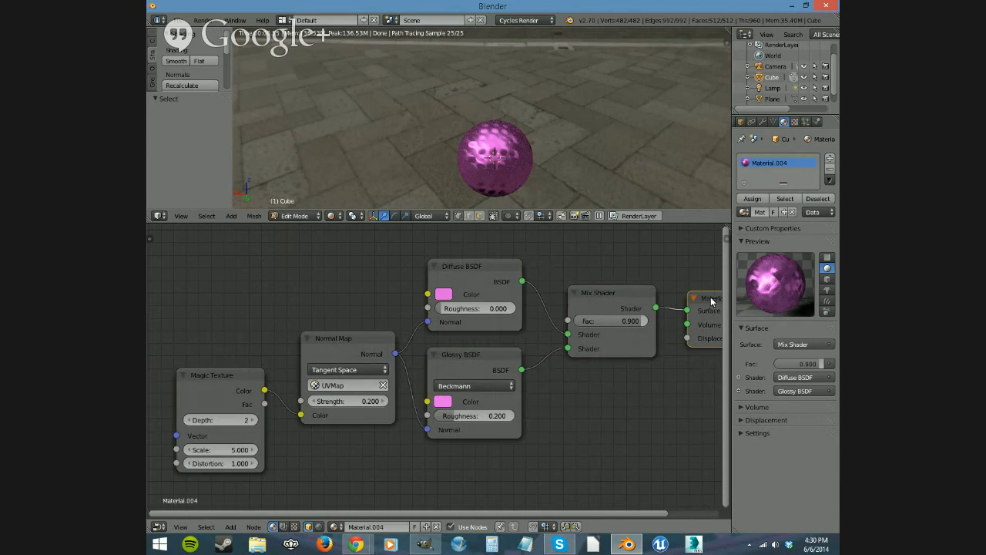
left_click(333, 339)
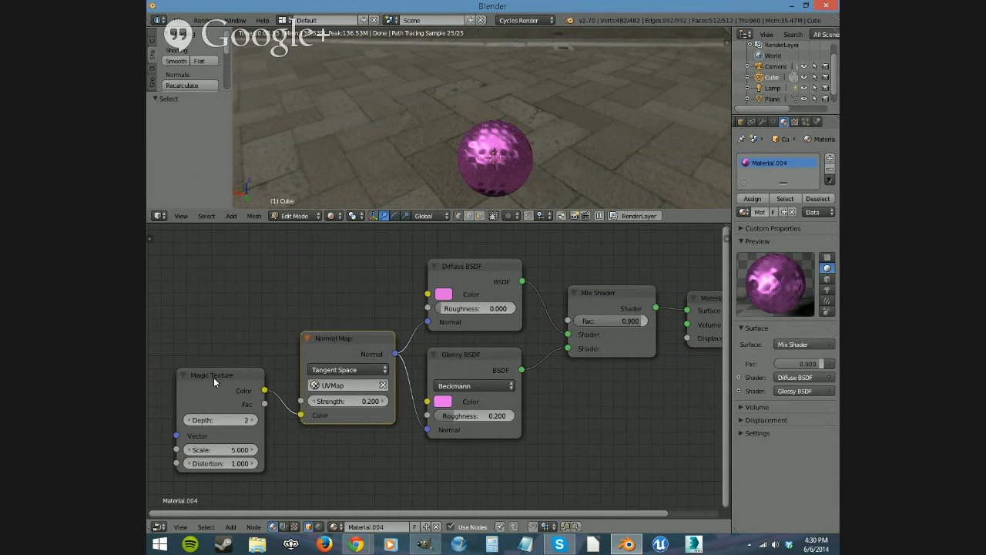
left_click(213, 377)
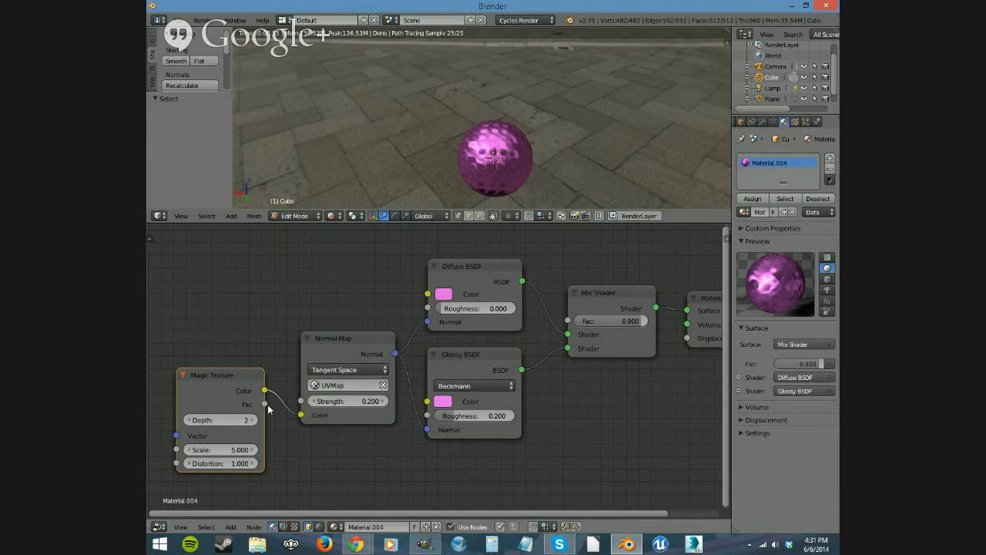
Link the Magic Texture's Fac output to the Mix Shader's Fac input and move the texture node above the Normal Map.
left_click_drag(262, 406, 279, 424)
left_click_drag(295, 433, 566, 321)
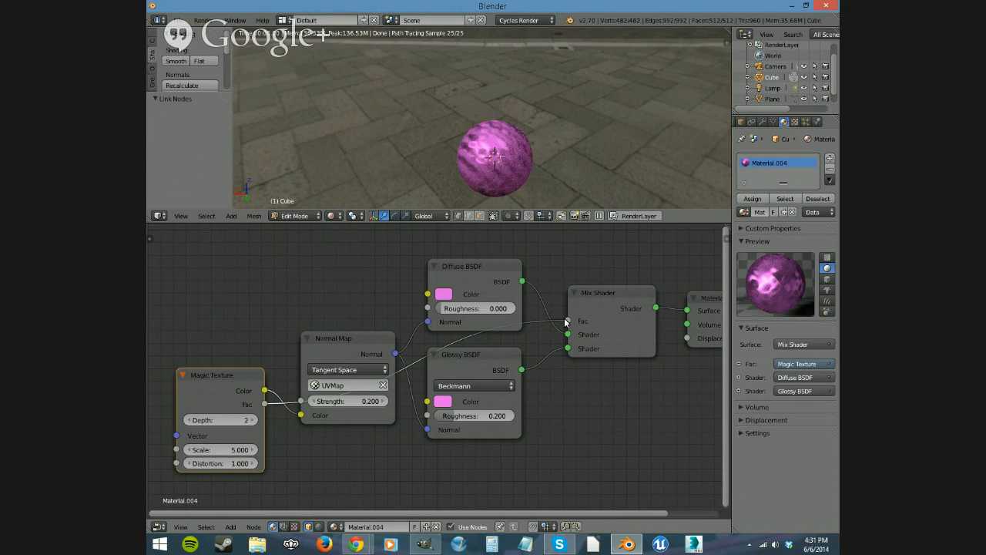
middle_click_drag(490, 159, 453, 170)
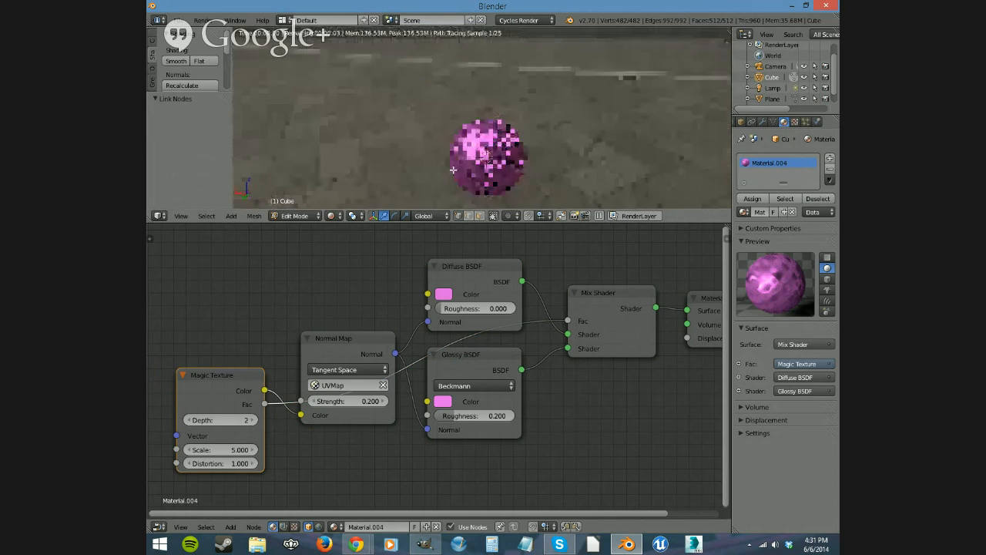
left_click_drag(206, 379, 206, 267)
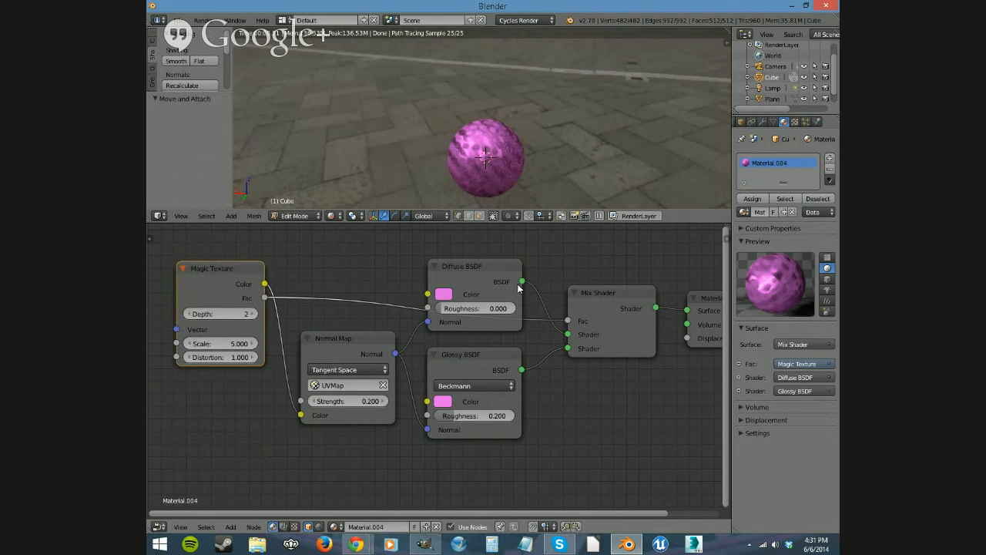
right_click(472, 275)
right_click(466, 363)
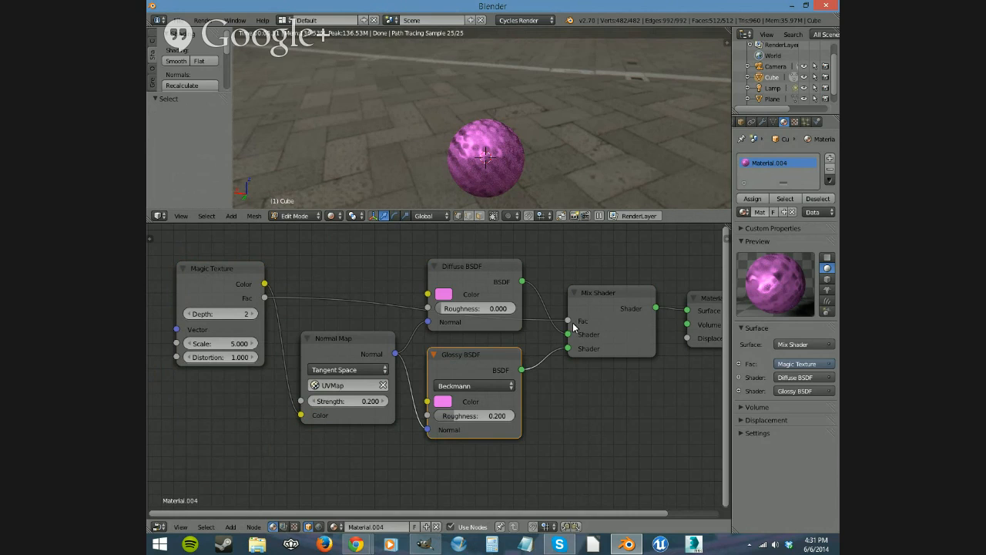
Unlink the Magic Texture from the Mix Shader's Fac input and set that Fac to 0.5.
left_click_drag(567, 322, 342, 308)
left_click_drag(229, 271, 213, 356)
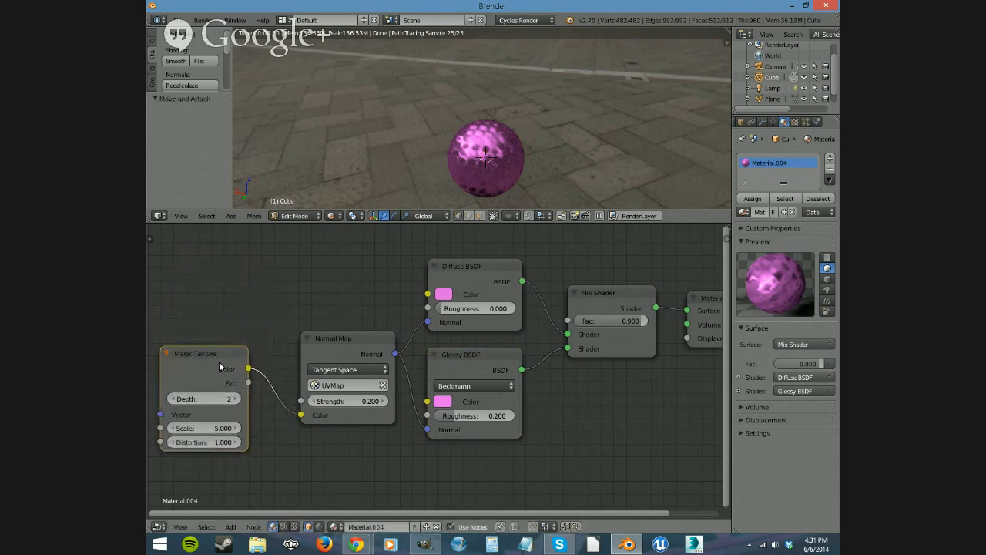
left_click(629, 323)
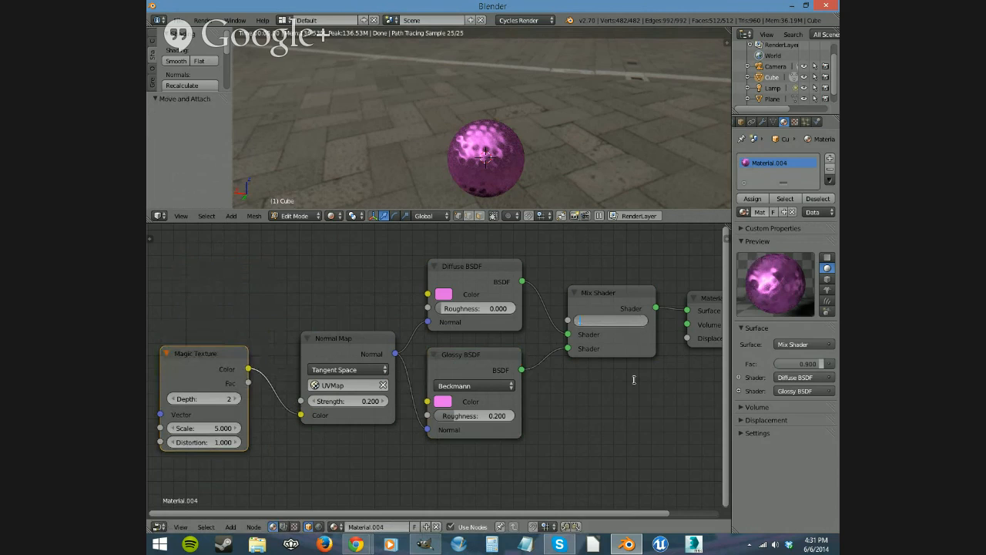
type("0.5")
key("Return")
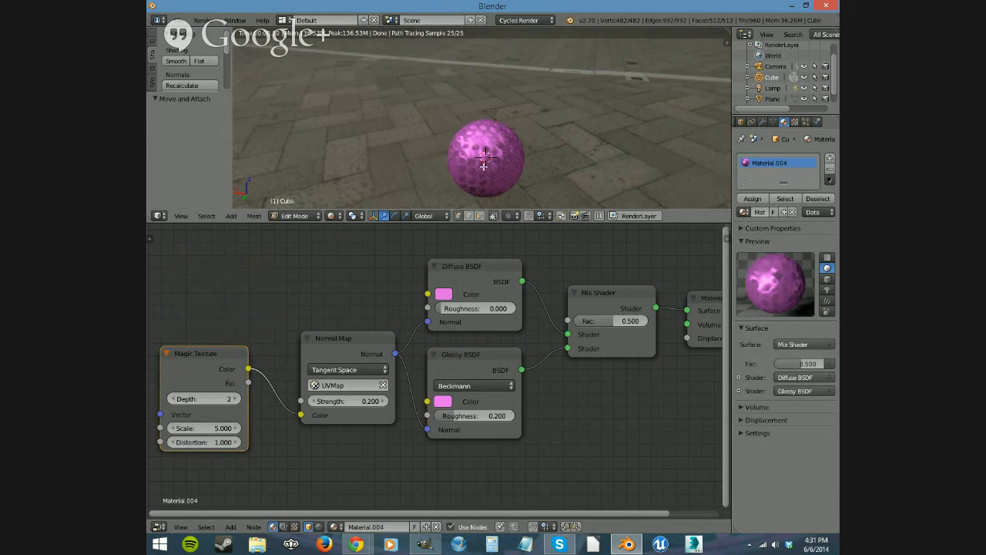
middle_click_drag(484, 165, 530, 158)
Try linking the Magic Texture's Fac output to the Normal Map node.
left_click(247, 383)
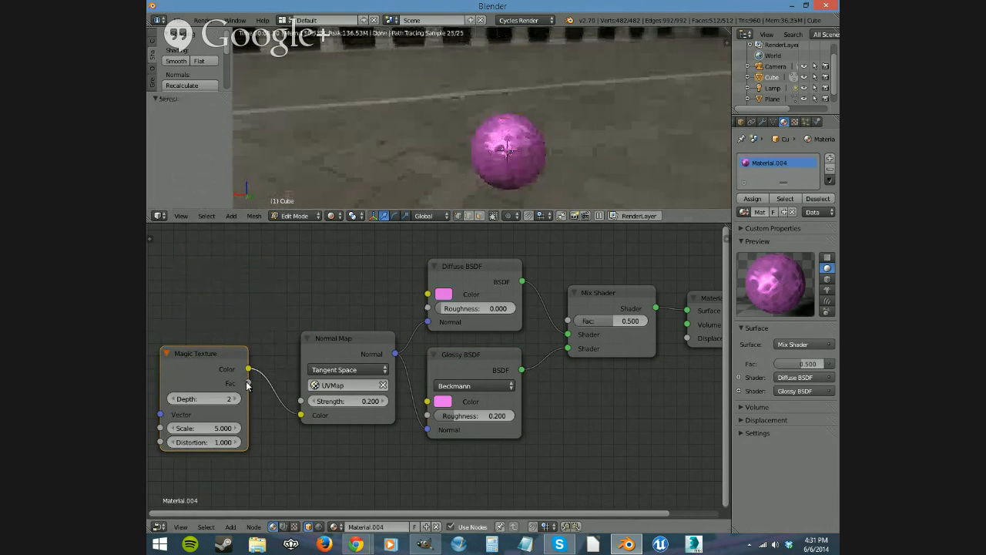
left_click_drag(247, 383, 295, 356)
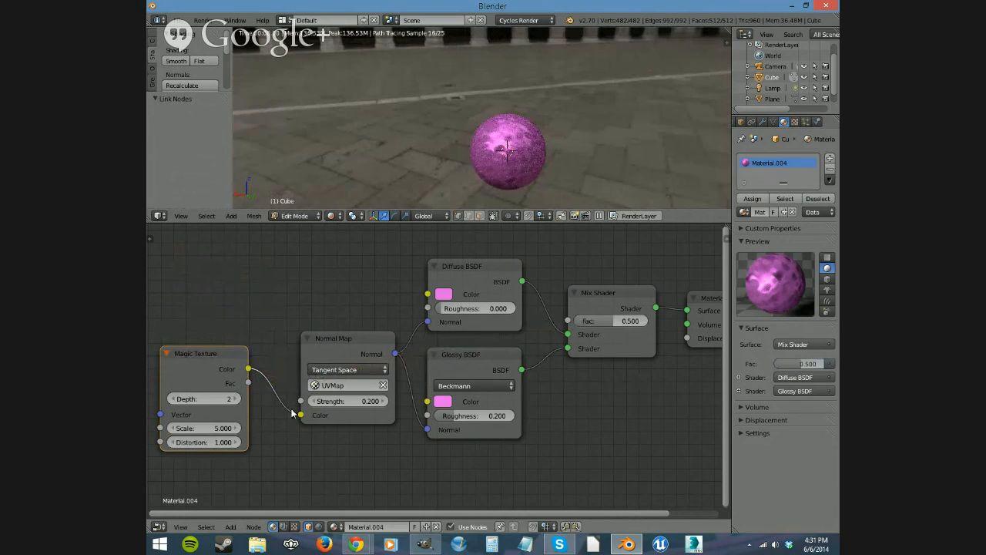
Connect the Magic Texture's Color output to the Normal Map's Color input and select the Glossy BSDF node.
left_click_drag(291, 414, 300, 415)
left_click(622, 303)
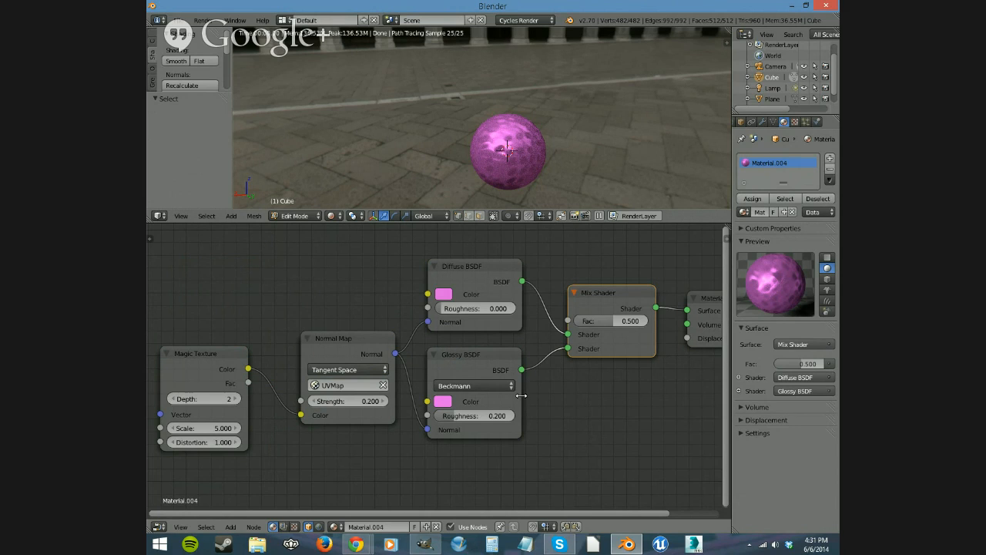
left_click(475, 371)
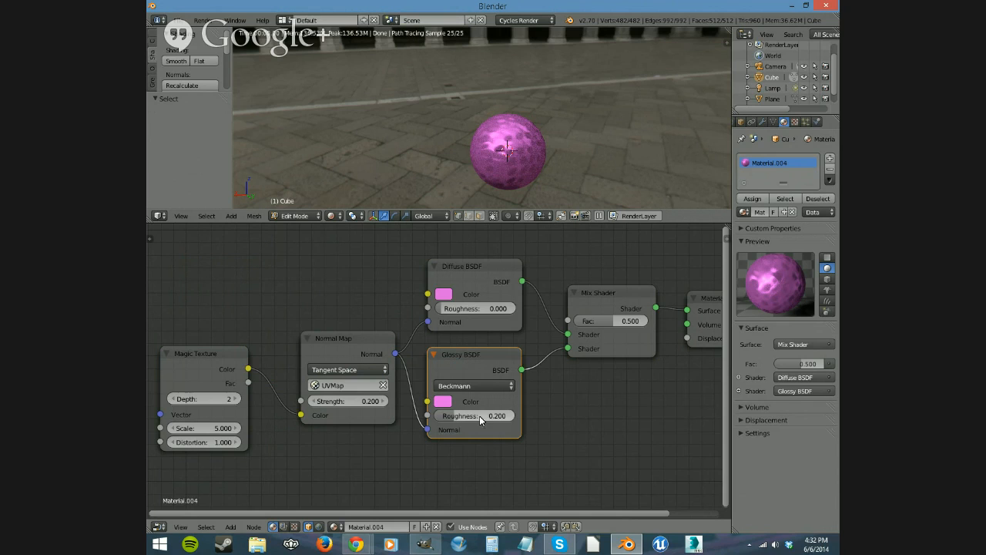
left_click(471, 275)
left_click(465, 367)
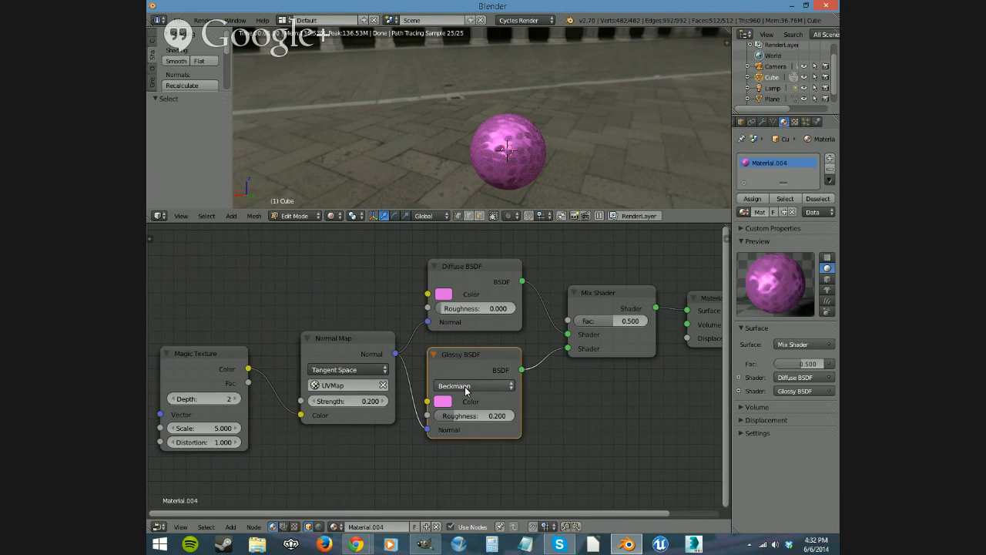
scroll(394, 334, "down", 2)
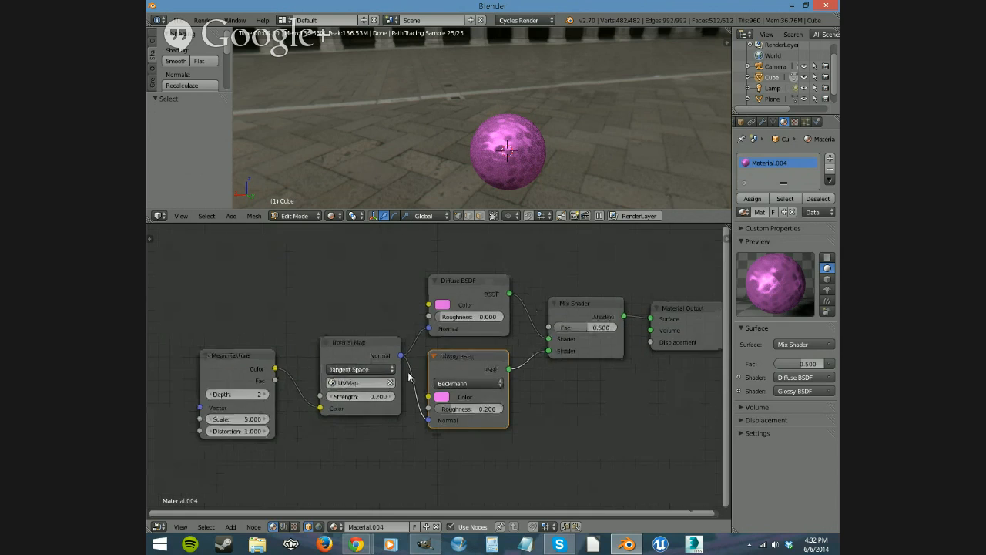
Check the sphere material's viewport color in its settings against the sphere in solid shading, with the mesh deselected.
left_click(759, 434)
left_click(757, 461)
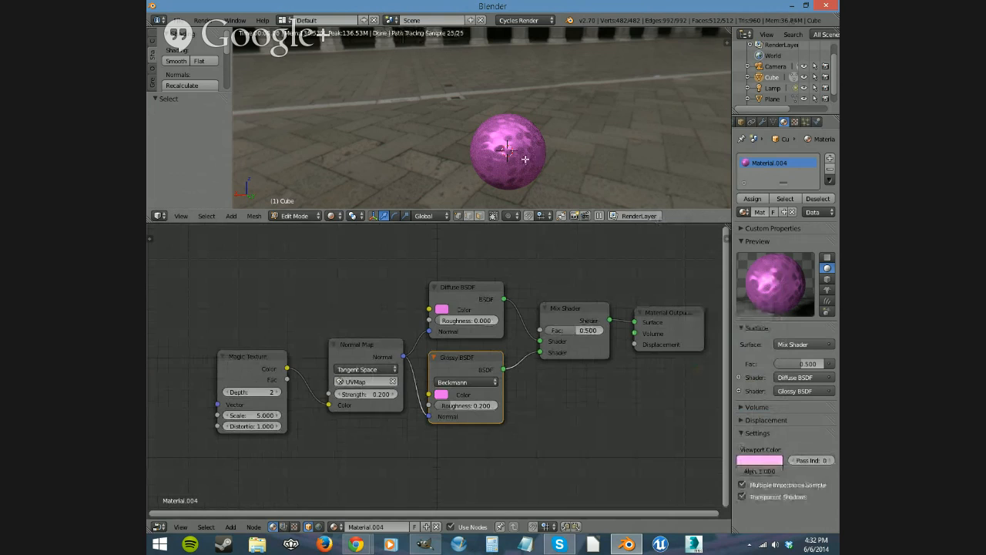
key("shift+z")
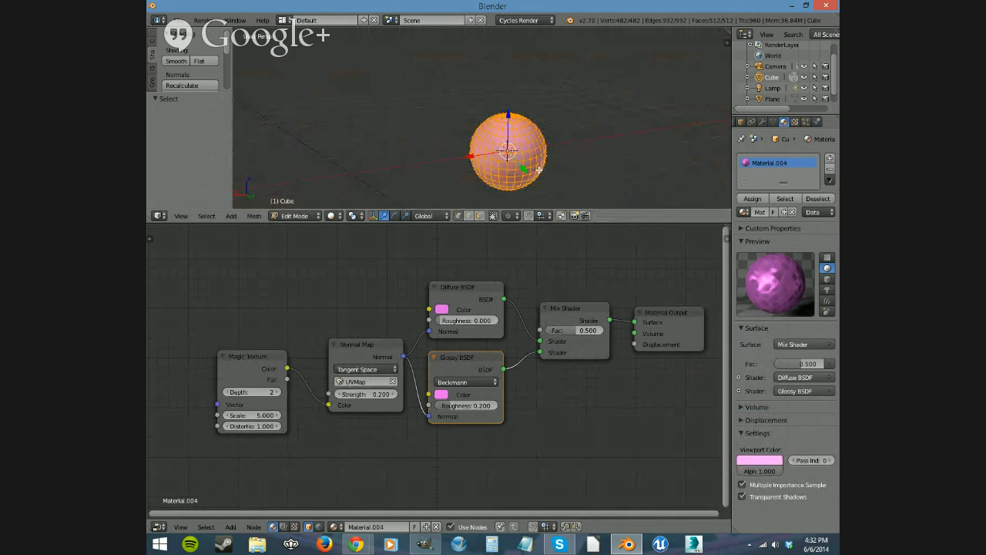
key("a")
middle_click_drag(538, 170, 487, 176)
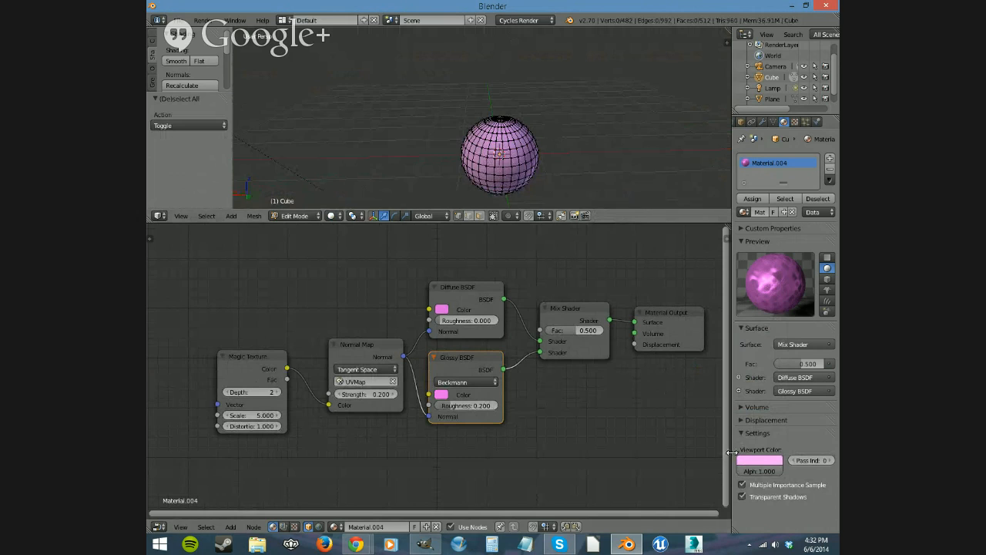
left_click(754, 430)
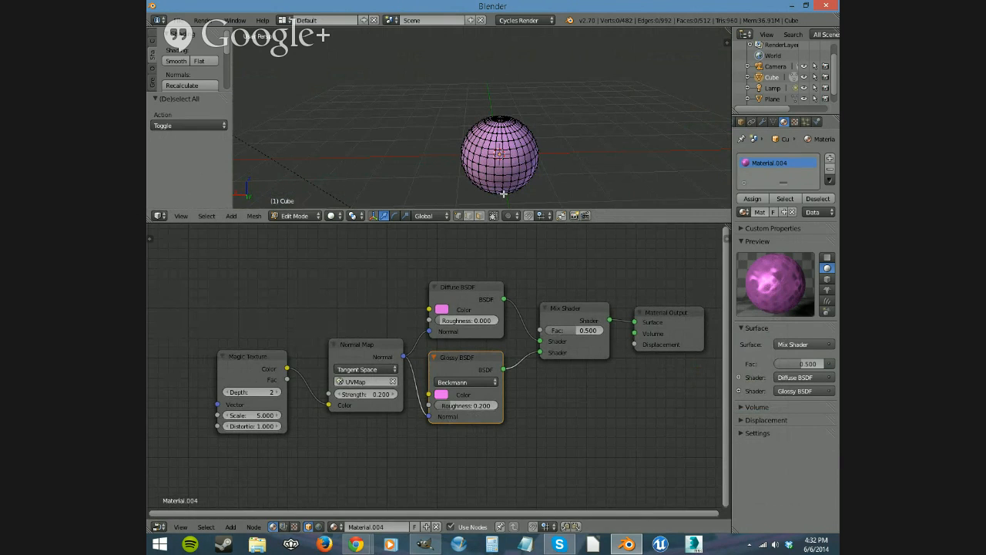
Leave Edit Mode, select the upright plane and bring its whole material node tree into view.
key("Tab")
scroll(503, 149, "up", 5)
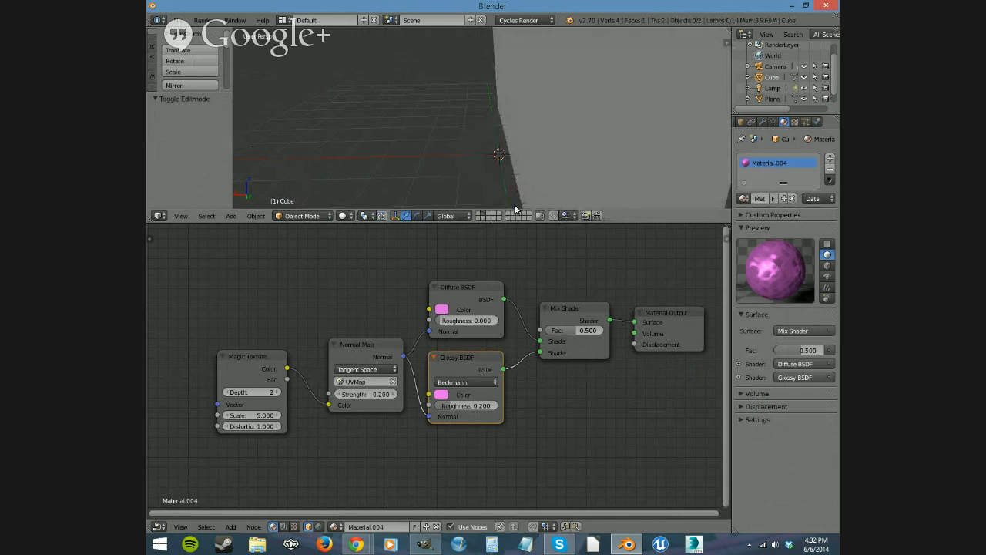
middle_click_drag(602, 161, 614, 114)
middle_click_drag(537, 116, 489, 122)
right_click(490, 122)
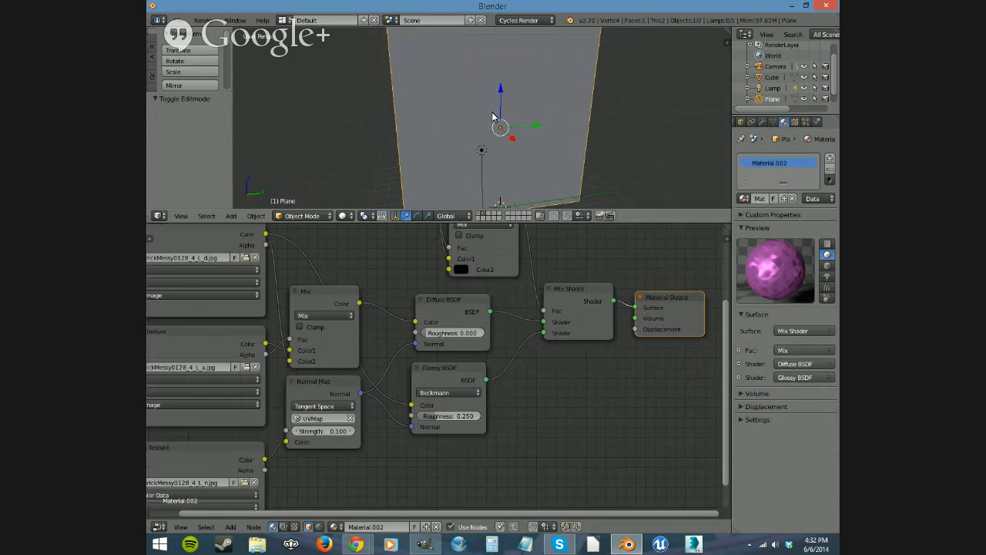
scroll(392, 325, "down", 5)
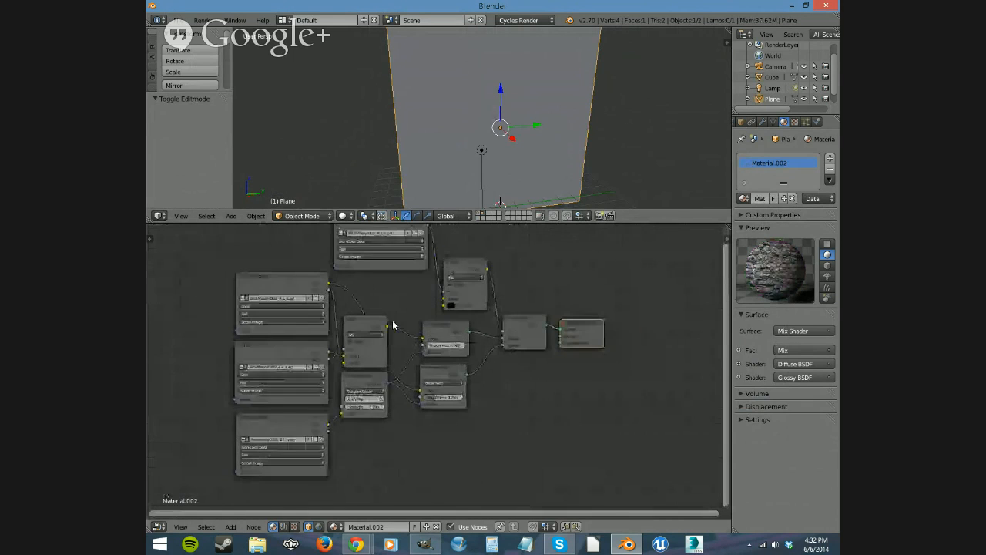
scroll(401, 331, "up", 3)
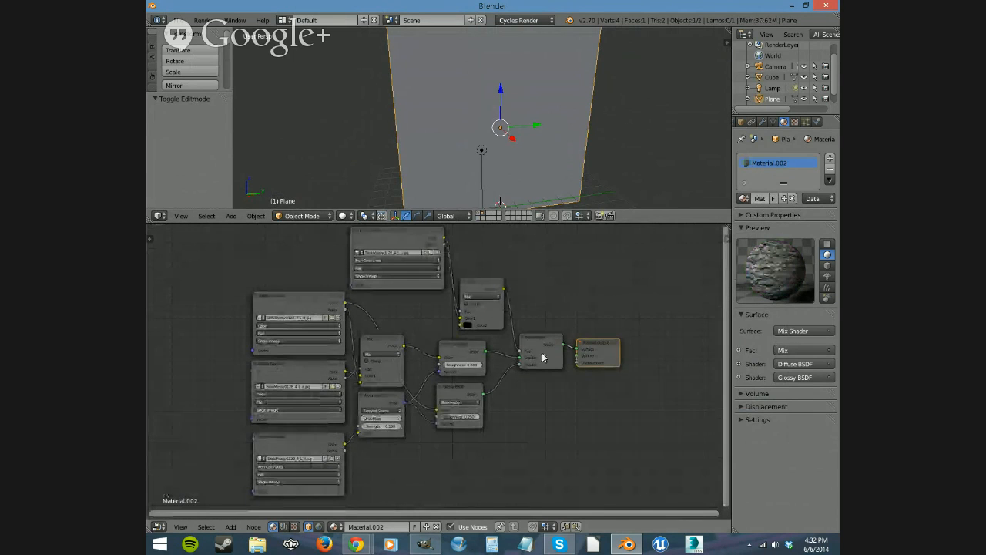
Delete all nodes from the plane's material and preview the plane in rendered shading before returning to solid shading.
key("a")
key("a")
key("x")
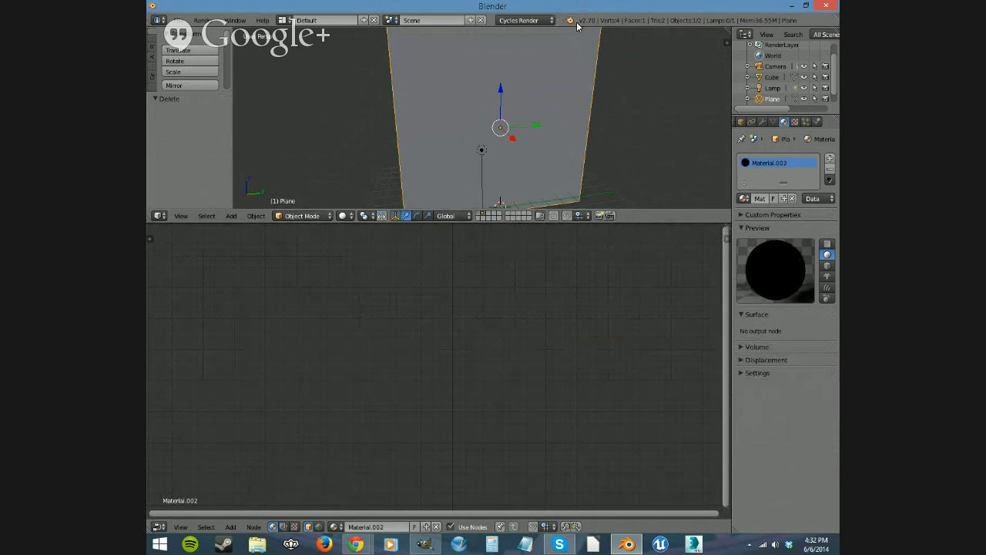
key("shift+z")
middle_click_drag(540, 160, 541, 131)
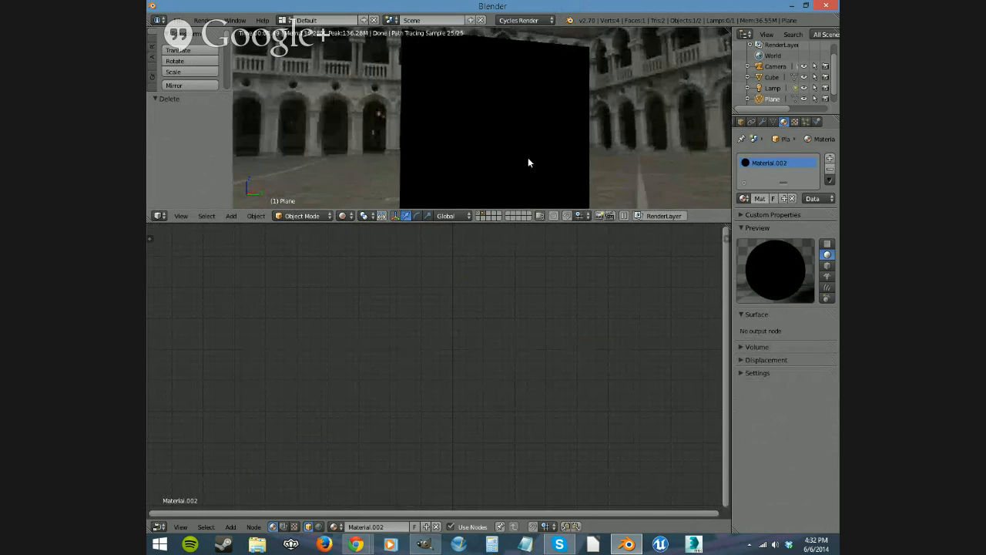
key("shift+z")
Unwrap the plane's mesh in Edit Mode, then show it in Object Mode with rendered shading.
key("Tab")
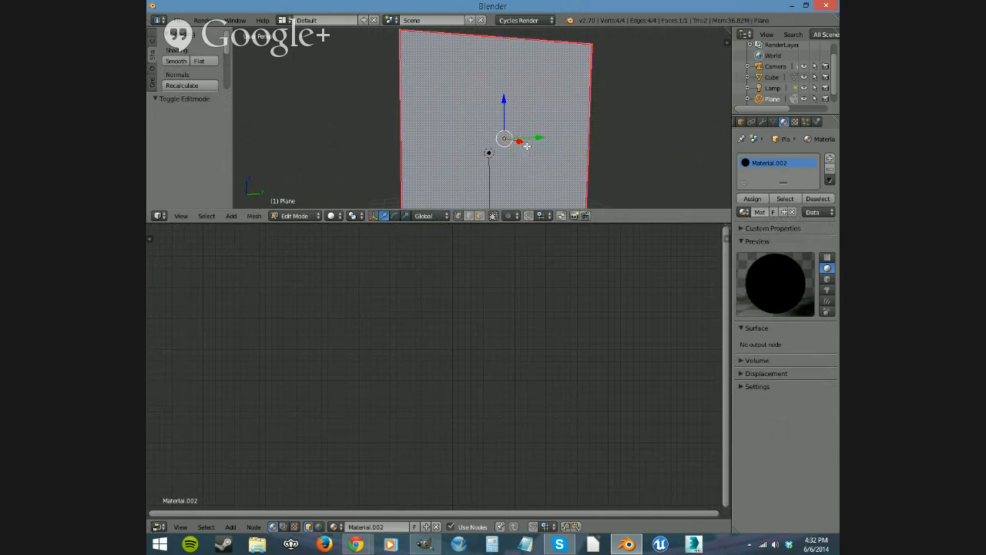
key("u")
left_click(488, 148)
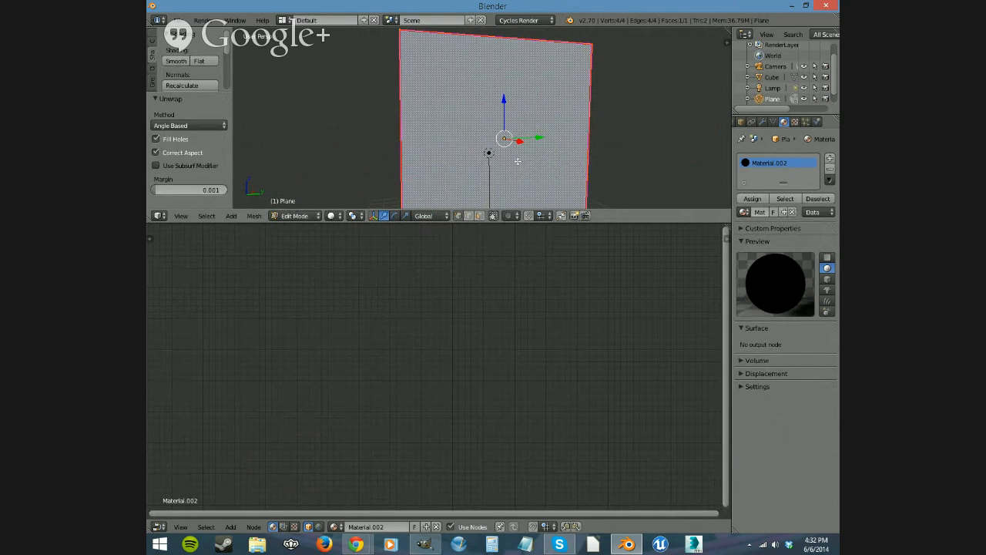
key("Tab")
key("shift+z")
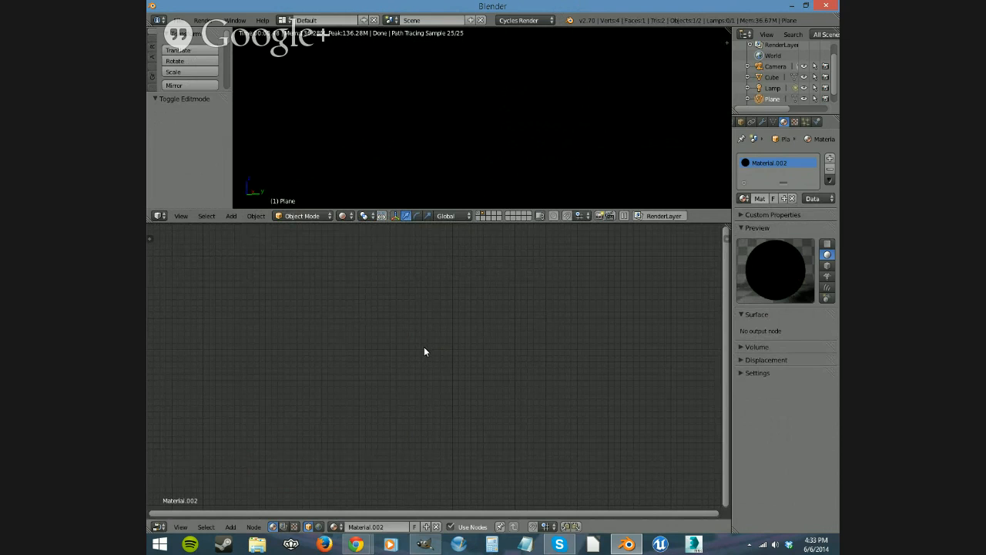
Unlink the current material from the plane and create a new material for it.
left_click(436, 527)
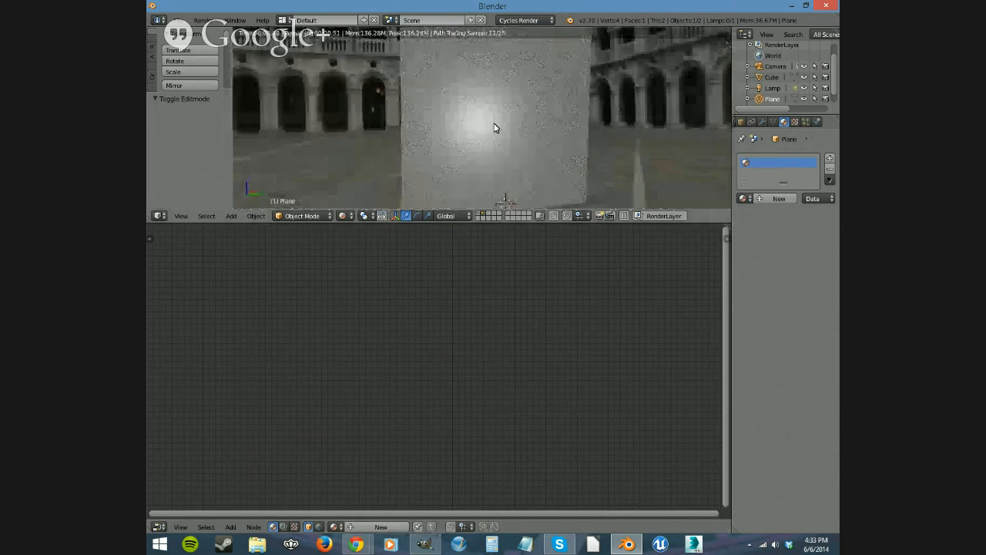
scroll(499, 127, "up", 3)
scroll(500, 127, "up", 2)
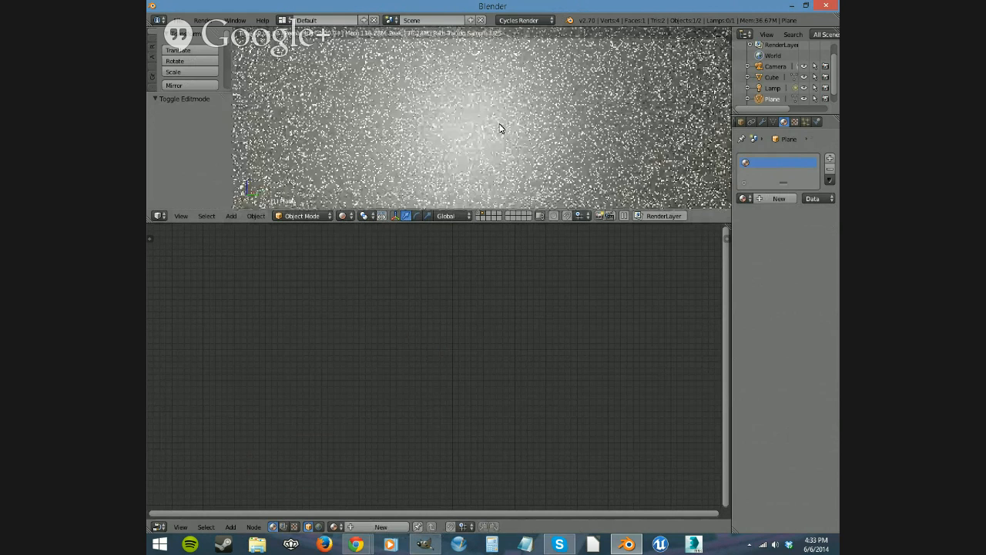
left_click(379, 525)
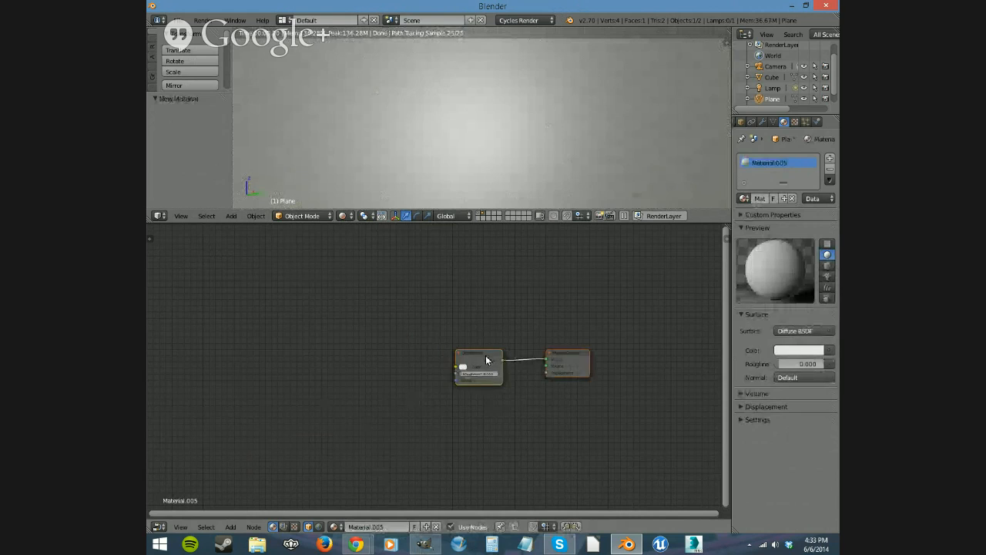
Spread the Diffuse BSDF and Material Output nodes apart and insert a Mix Shader on the link between them.
scroll(486, 359, "up", 4)
middle_click_drag(506, 406, 323, 396)
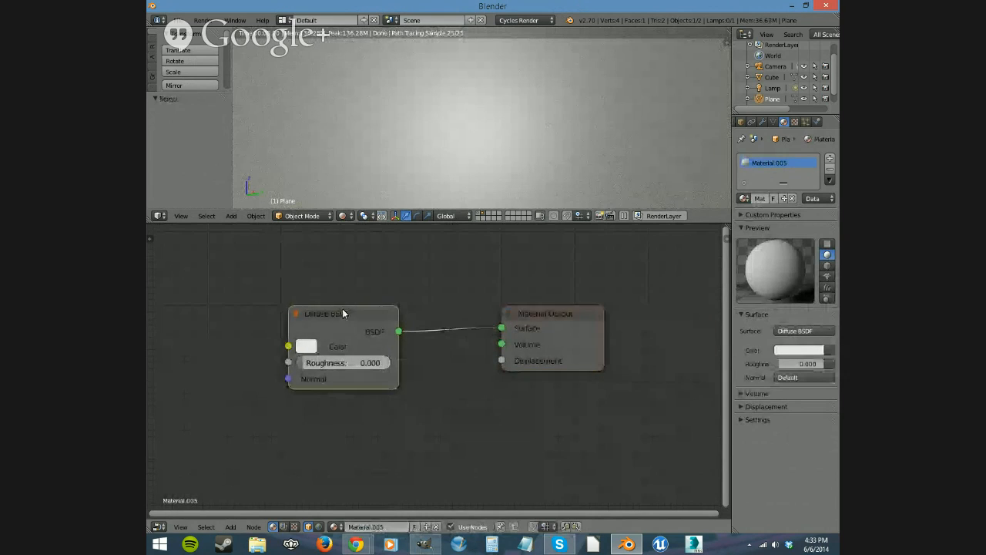
left_click_drag(342, 313, 246, 301)
left_click_drag(551, 309, 640, 295)
key("shift+a")
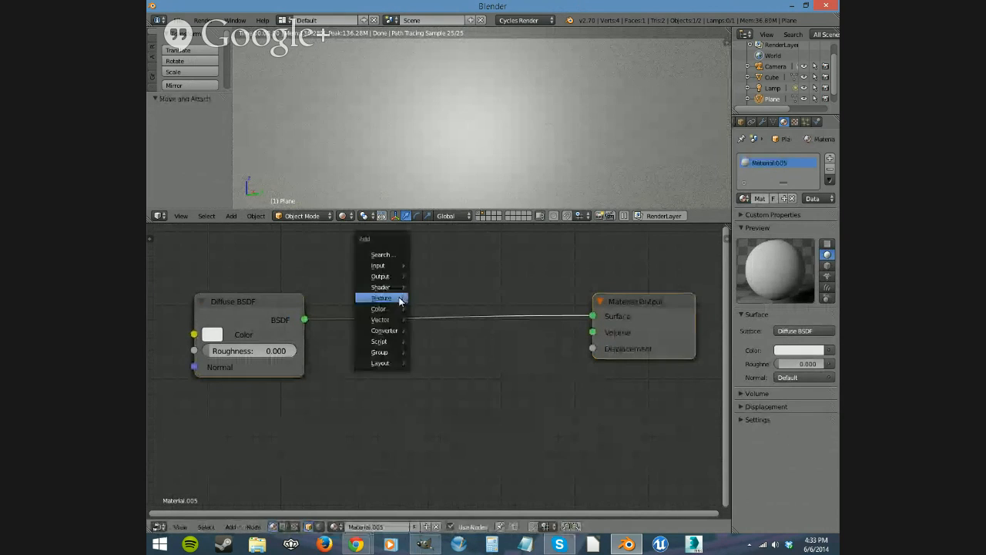
mouse_move(399, 300)
mouse_move(380, 286)
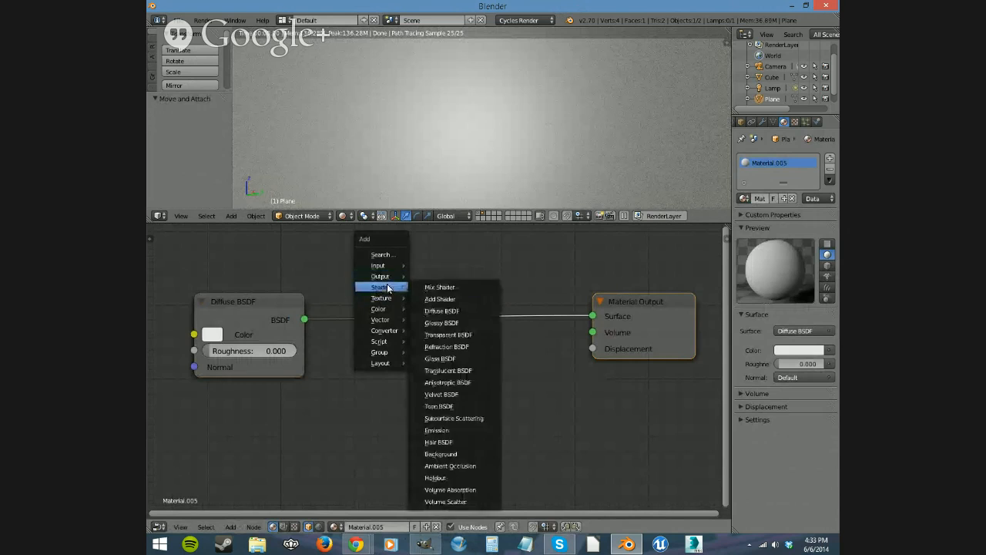
left_click(433, 287)
left_click(416, 306)
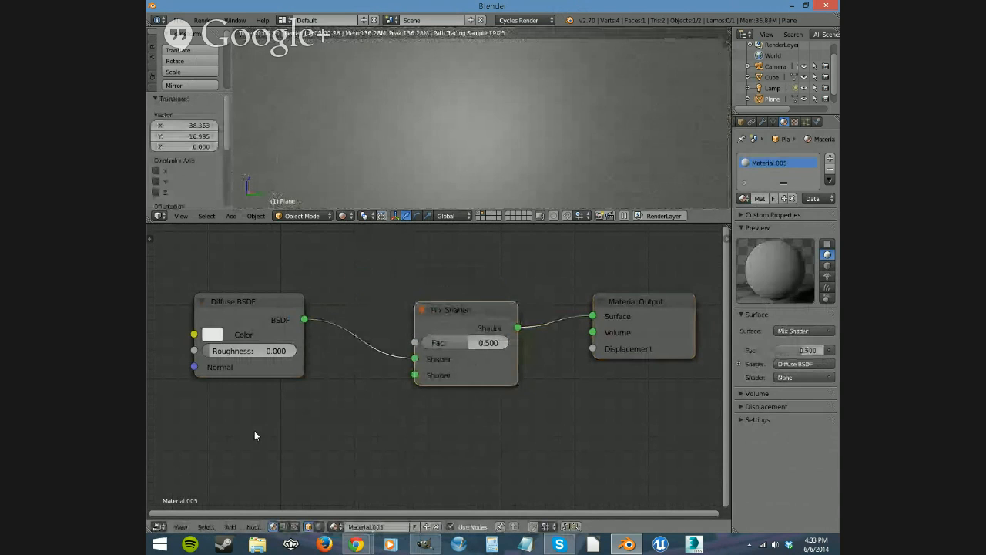
Add a Glossy BSDF below the Diffuse BSDF and connect it to the Mix Shader's second Shader input.
key("shift+a")
mouse_move(255, 433)
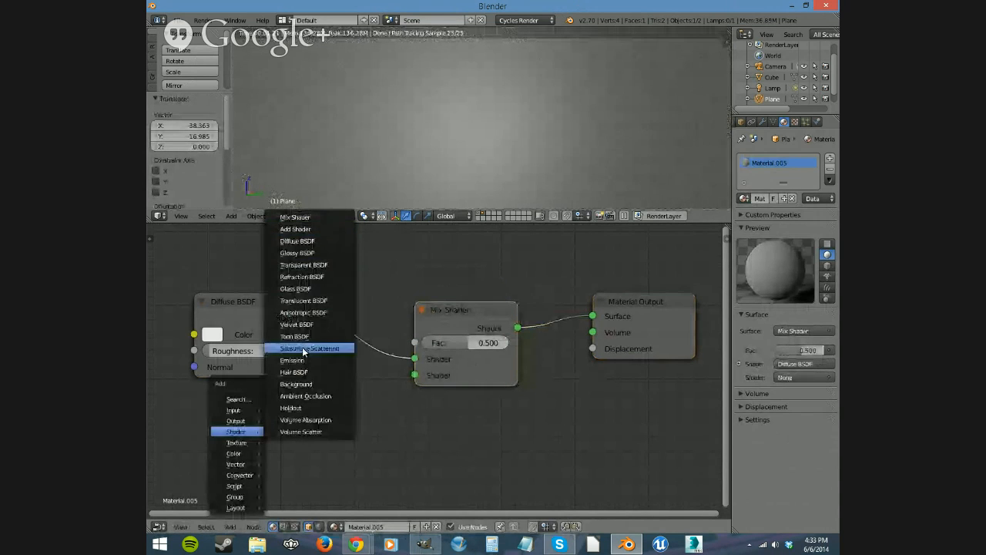
left_click(297, 252)
left_click(195, 389)
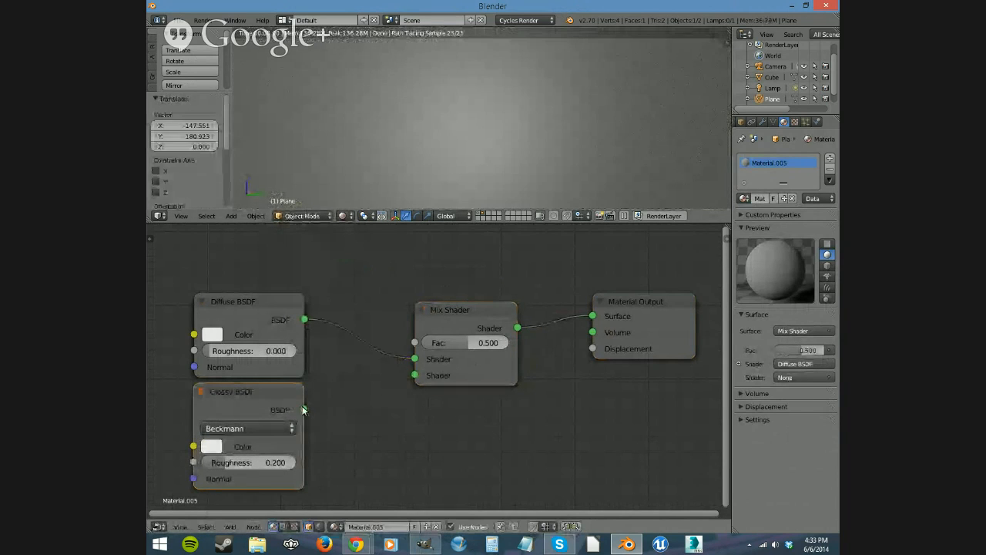
left_click_drag(305, 409, 414, 374)
Add a Normal Map node beside the shaders and connect its output to the Normal inputs of the Diffuse and Glossy BSDFs.
scroll(405, 420, "down", 3)
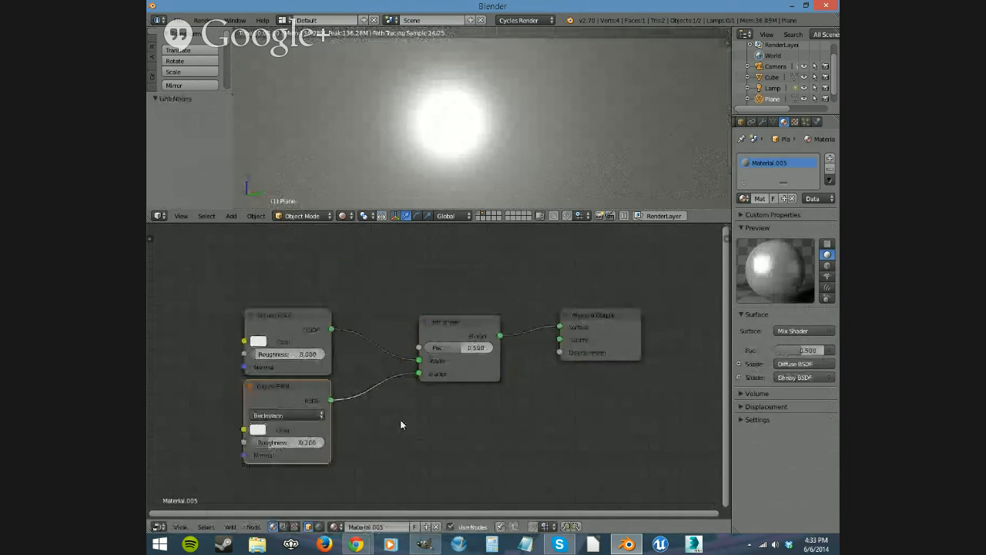
middle_click_drag(430, 441, 464, 429)
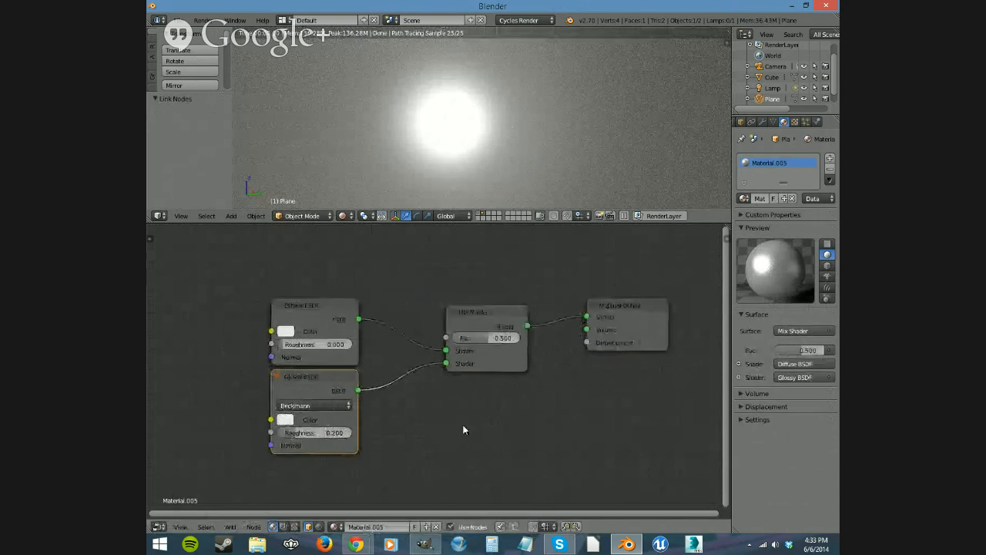
scroll(426, 375, "down", 1)
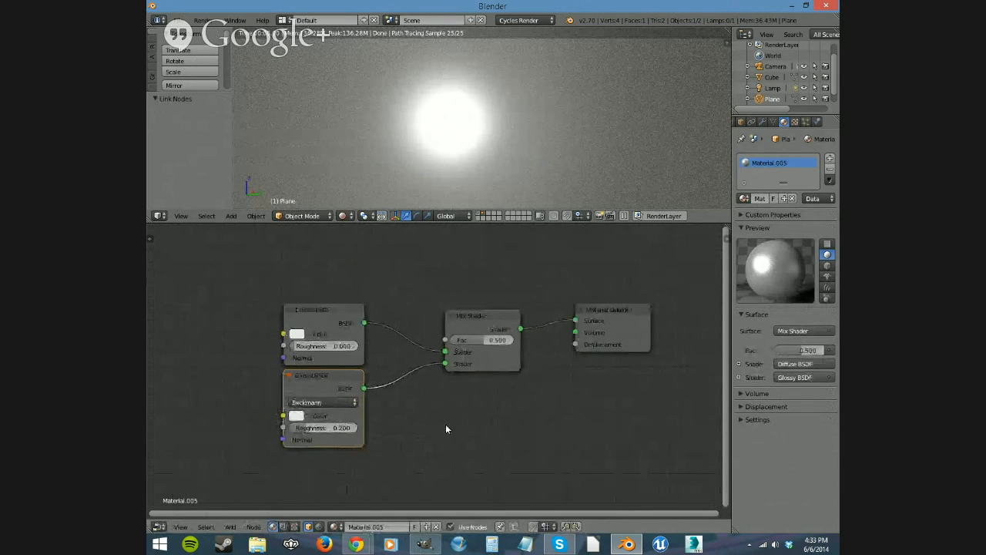
middle_click_drag(447, 448, 473, 455)
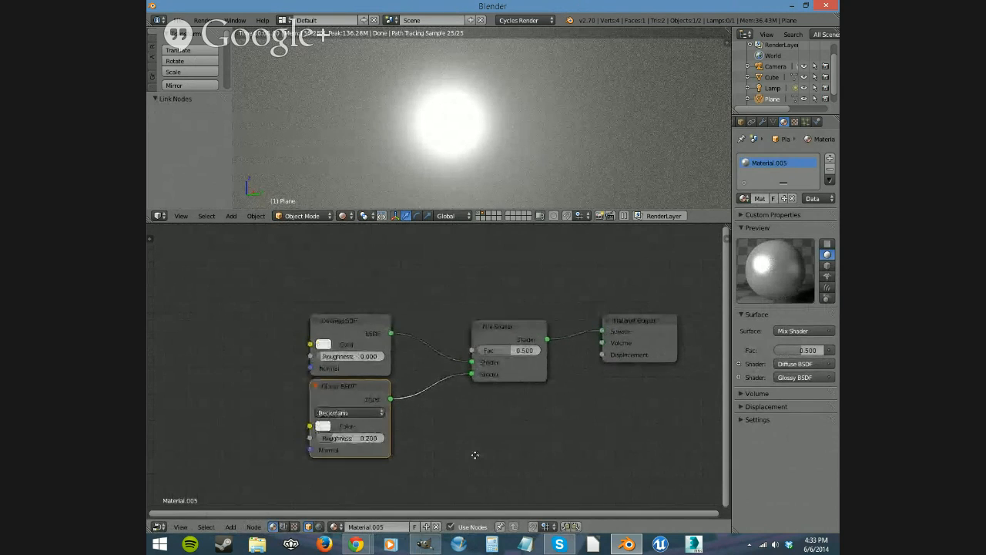
key("shift+a")
mouse_move(250, 378)
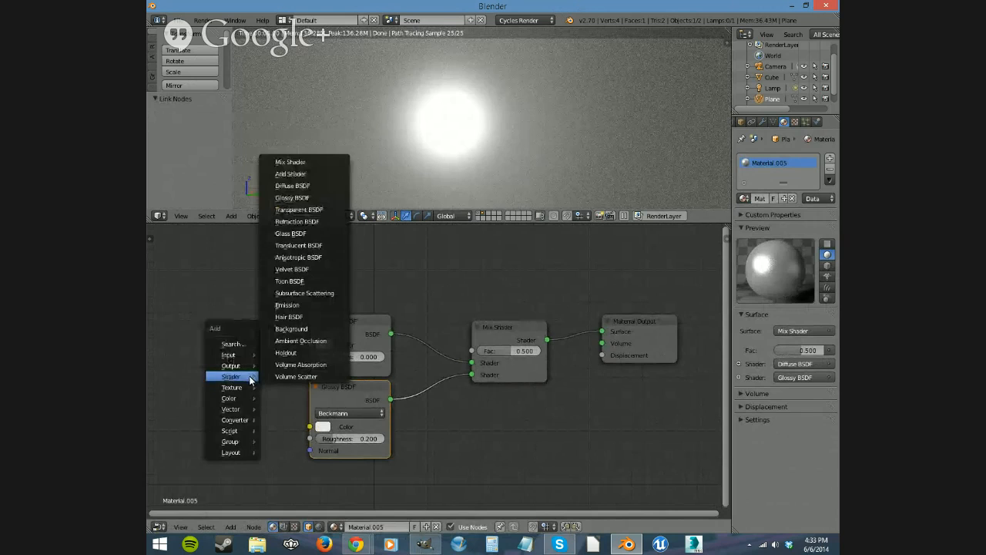
mouse_move(249, 409)
left_click(289, 432)
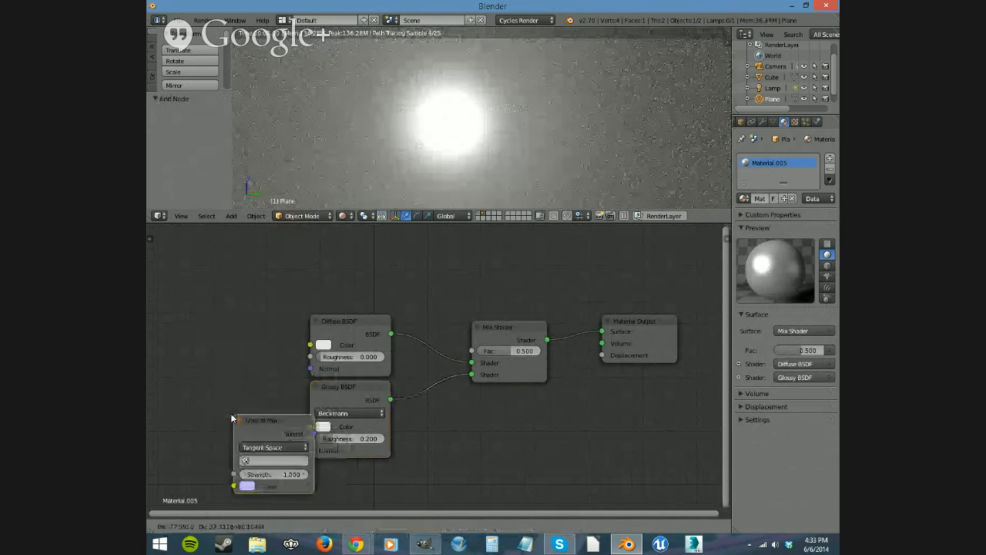
left_click(184, 398)
left_click_drag(265, 412, 310, 373)
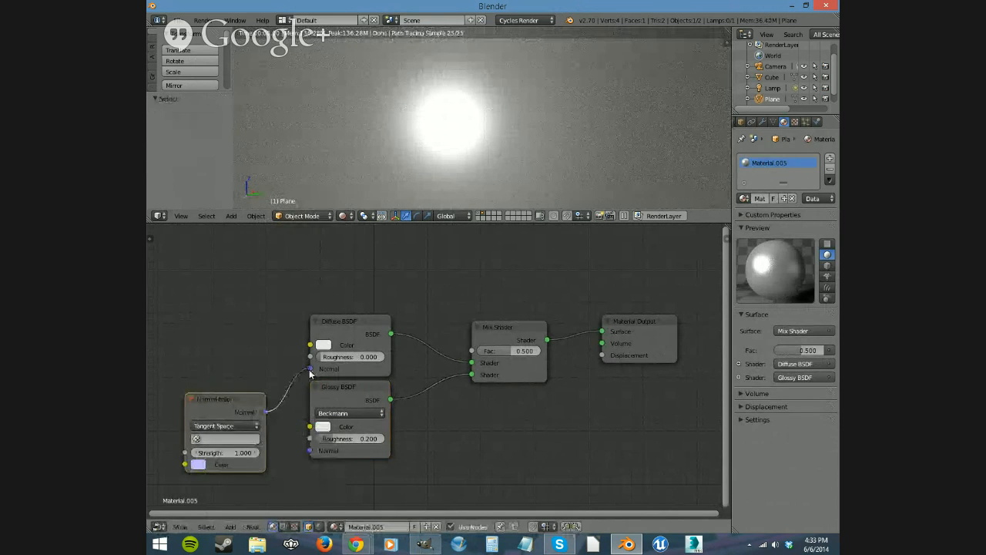
left_click_drag(265, 412, 307, 457)
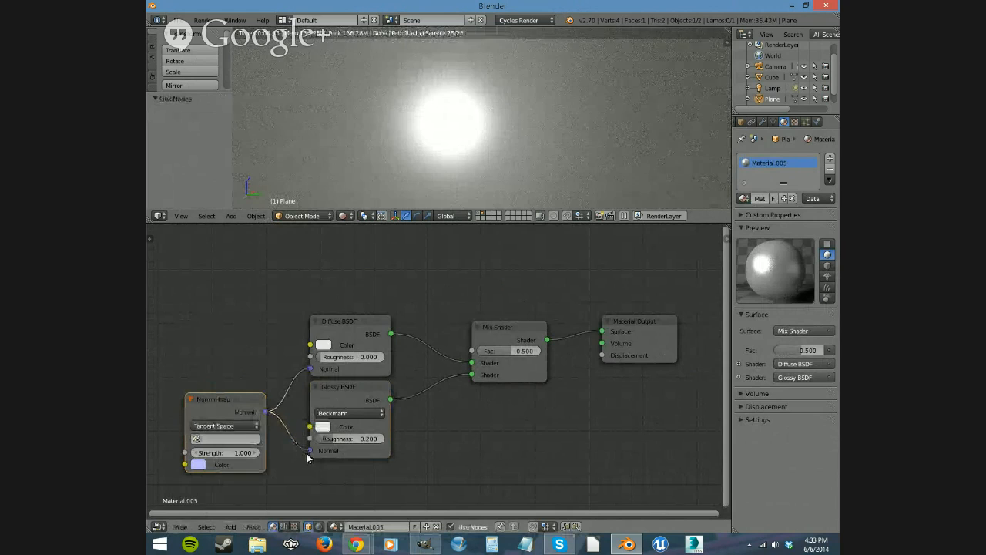
middle_click_drag(292, 473, 308, 493)
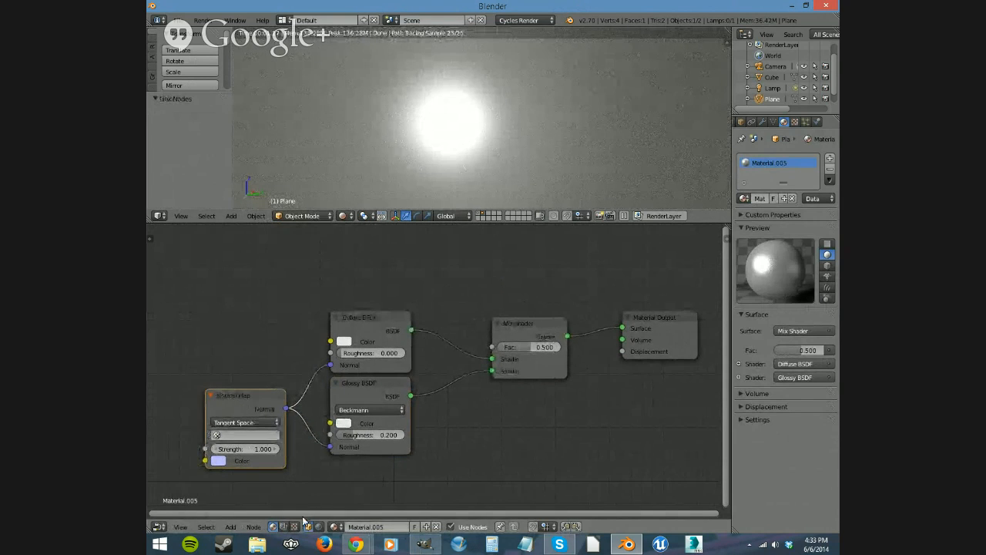
Add an Image Texture node beside the Normal Map node and connect its Color output to the Normal Map's Color input.
left_click_drag(304, 521, 255, 523)
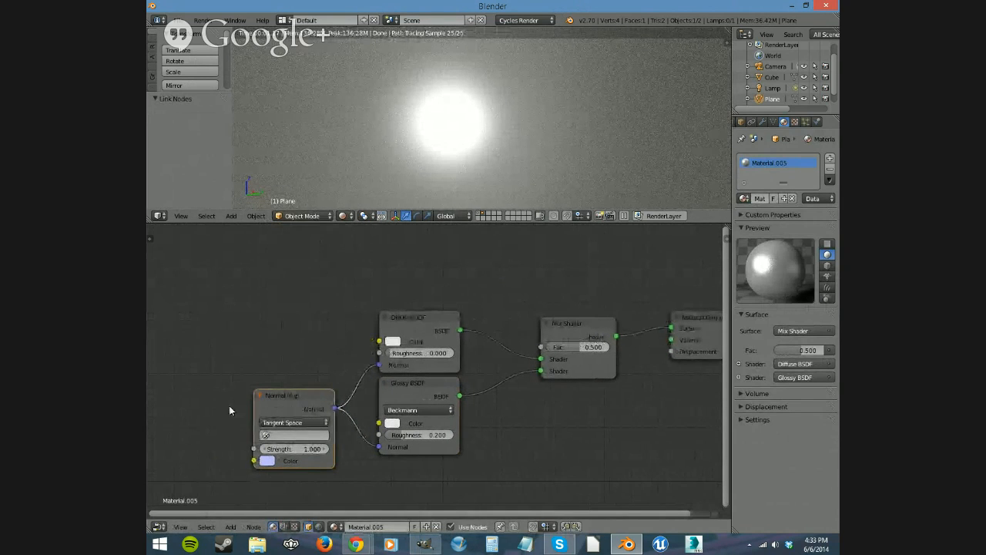
key("shift+a")
mouse_move(191, 315)
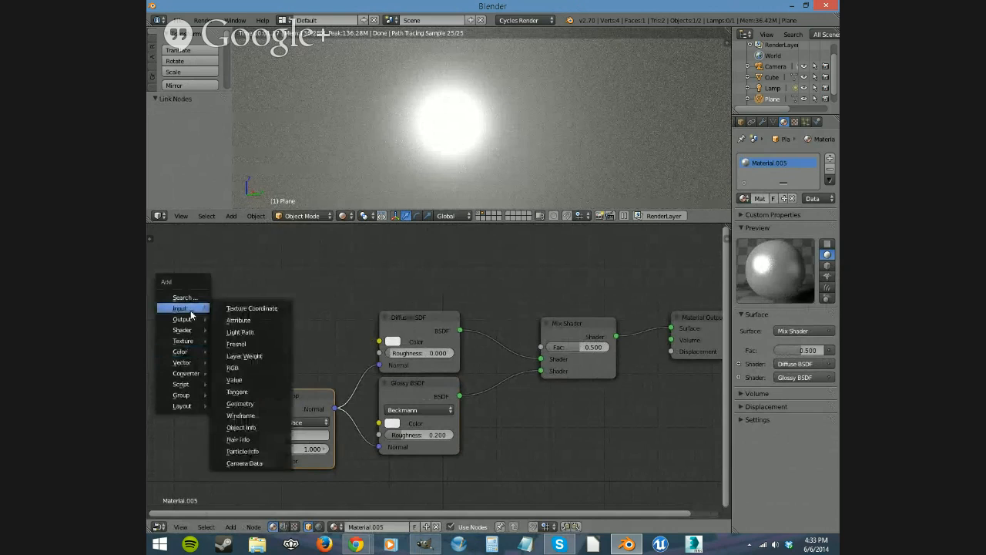
mouse_move(186, 341)
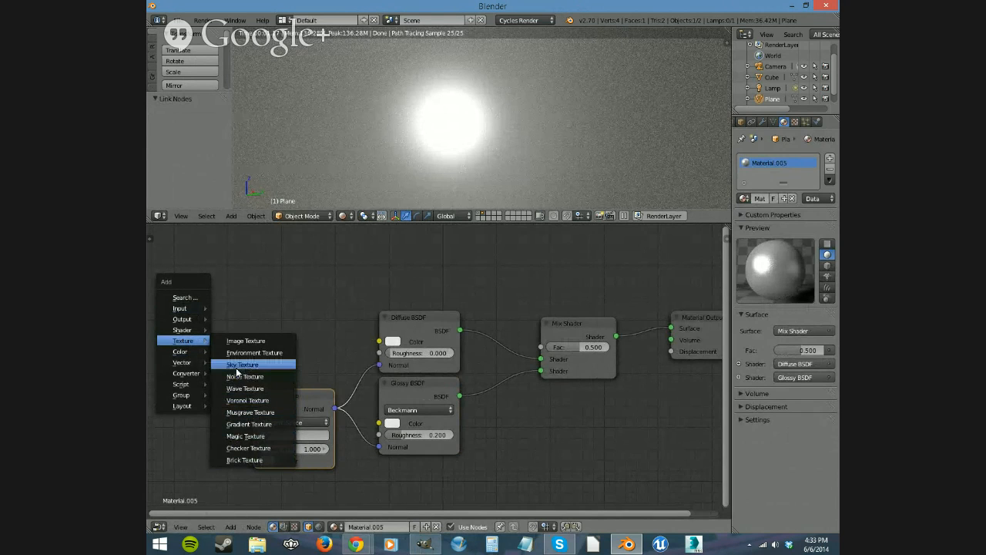
left_click(245, 340)
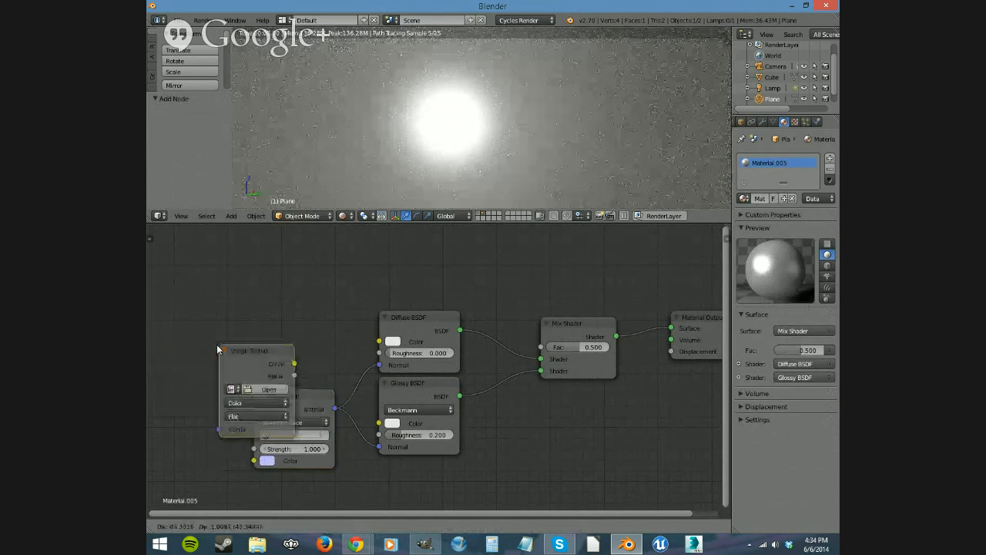
left_click(716, 401)
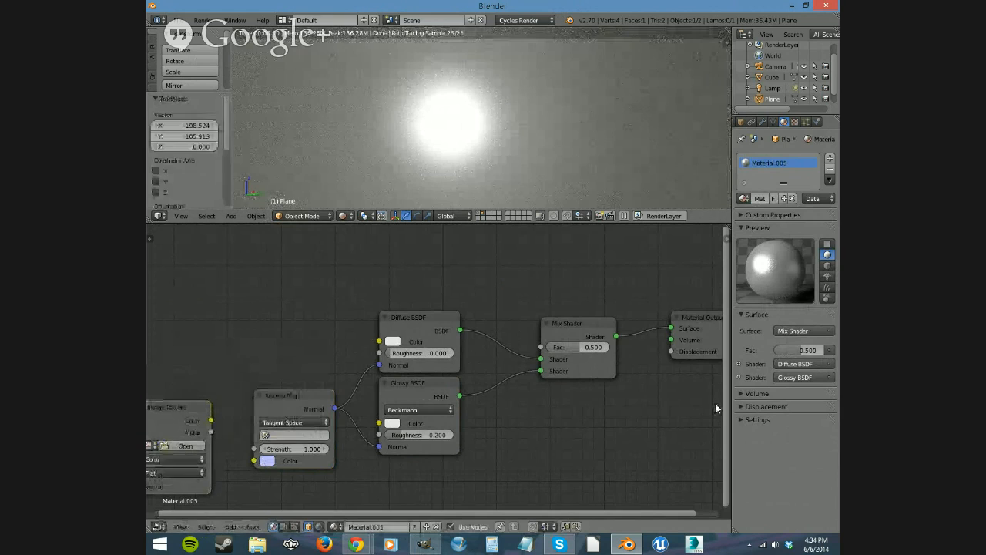
middle_click_drag(235, 426, 311, 409)
left_click_drag(285, 403, 329, 445)
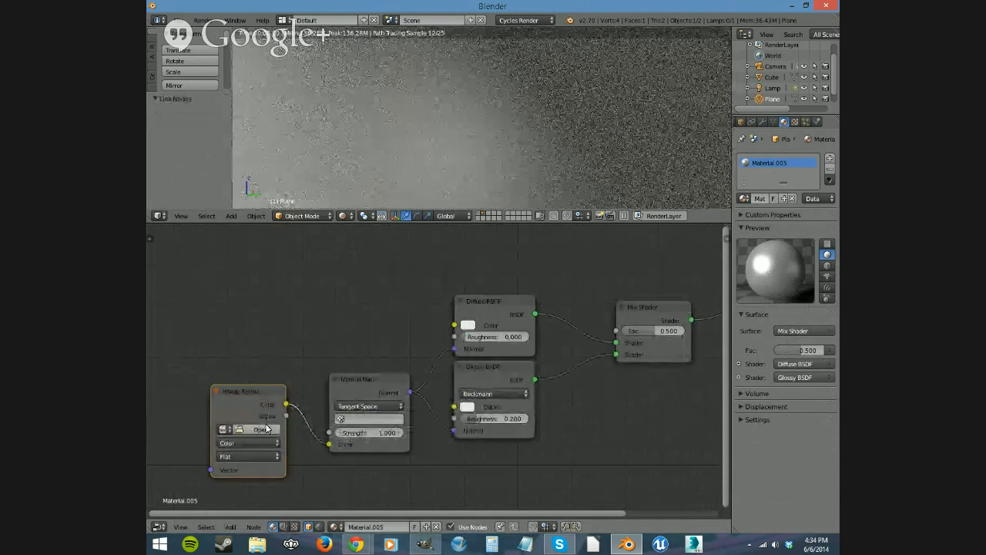
Load BrickMessy0128_4_L_n.jpg from the Downloads folder into the Image Texture node, after viewing the original brick photo in GIMP.
left_click(261, 428)
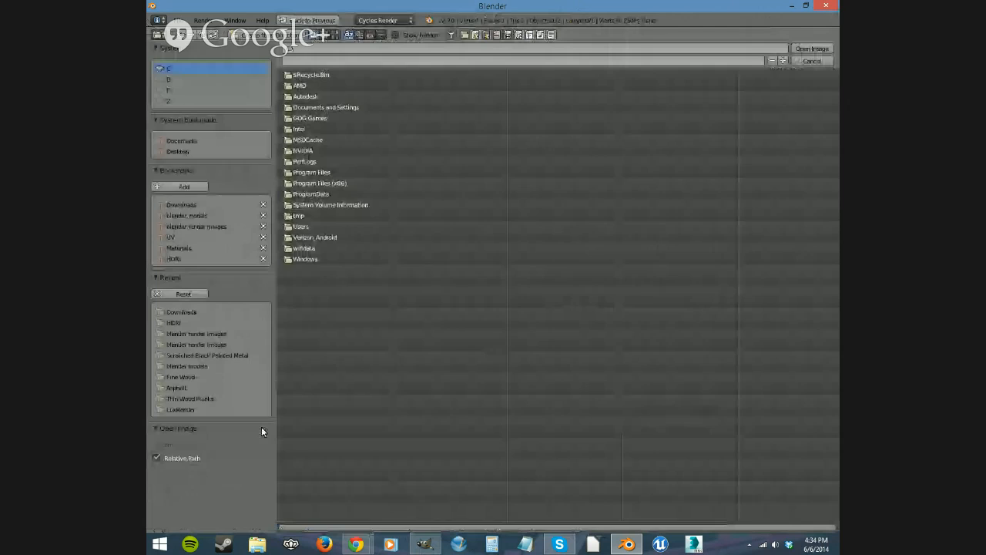
left_click(179, 311)
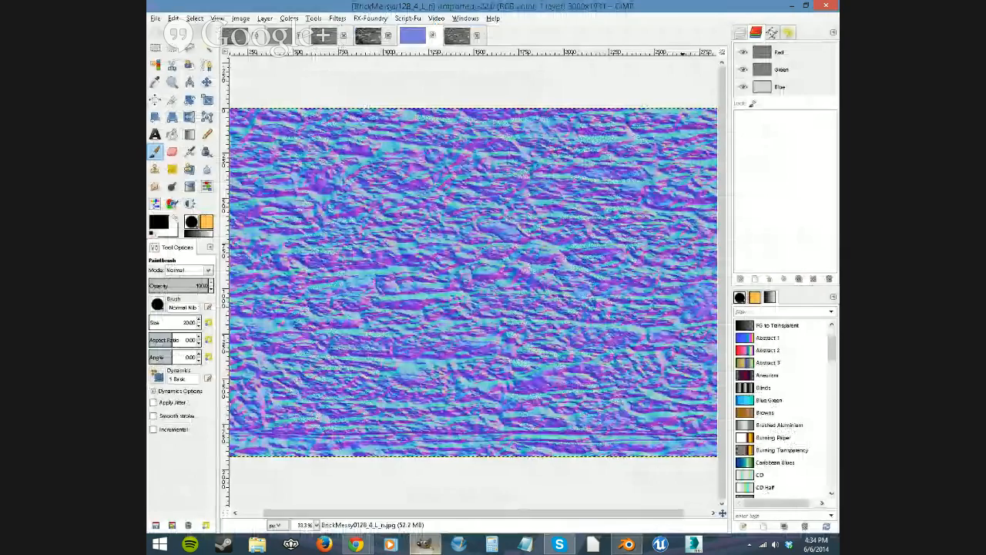
key("alt+Tab")
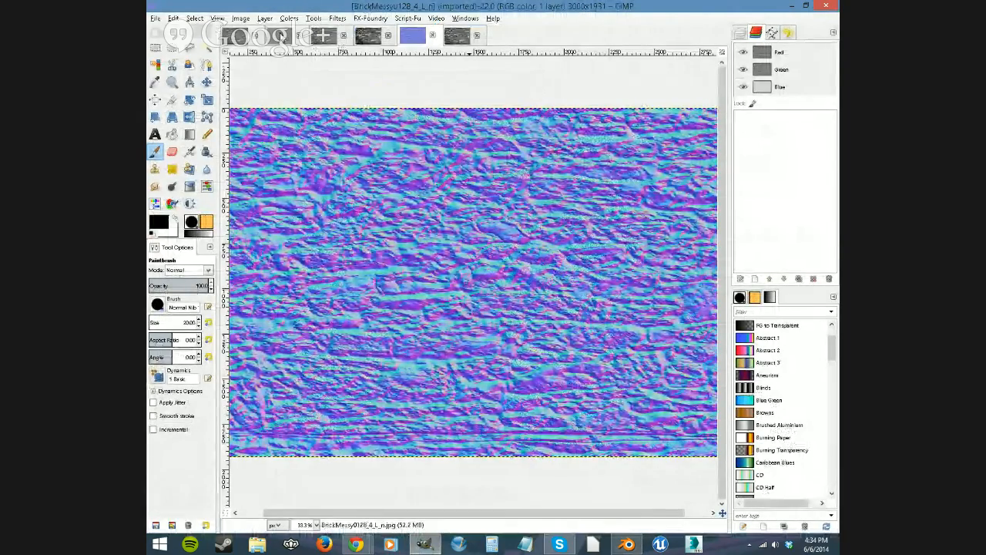
left_click(454, 42)
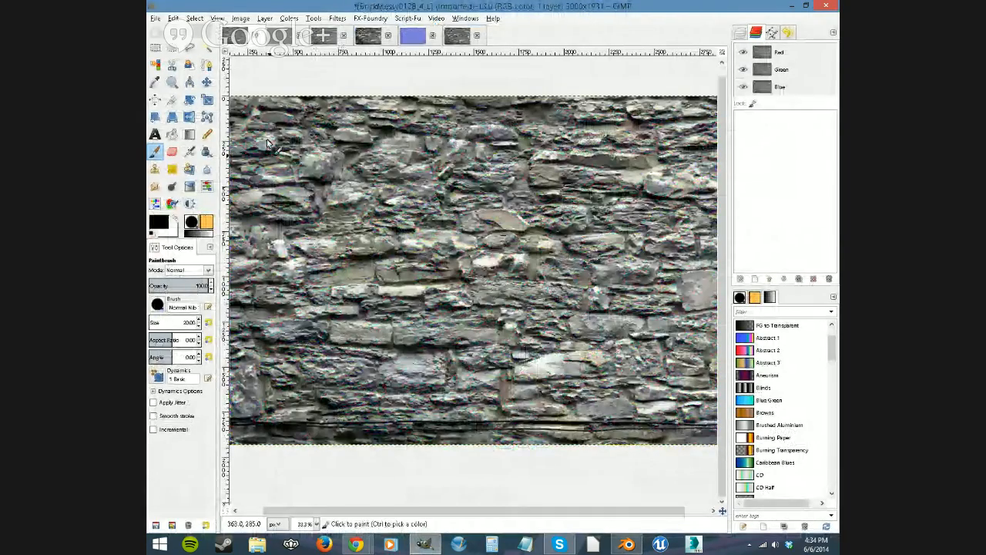
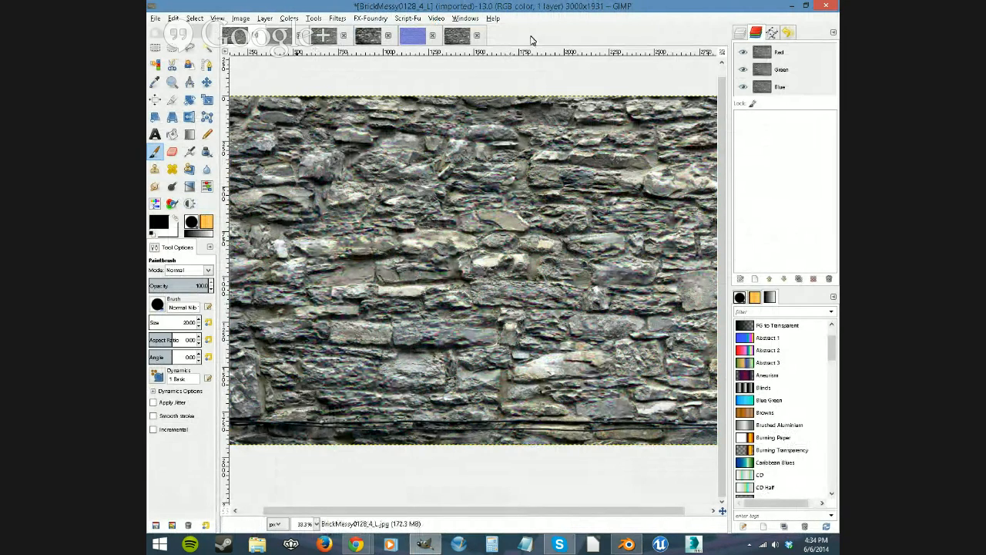
left_click(790, 7)
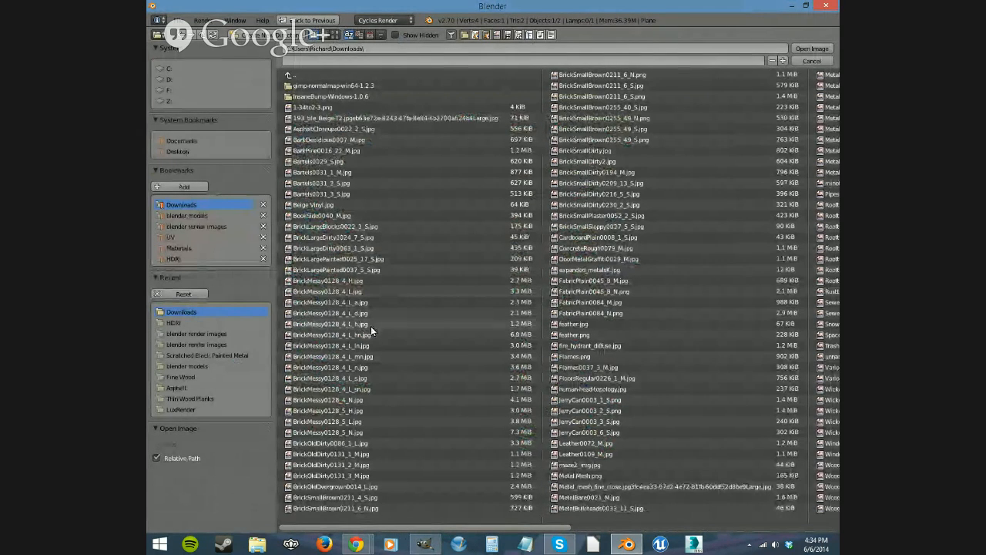
double_click(368, 367)
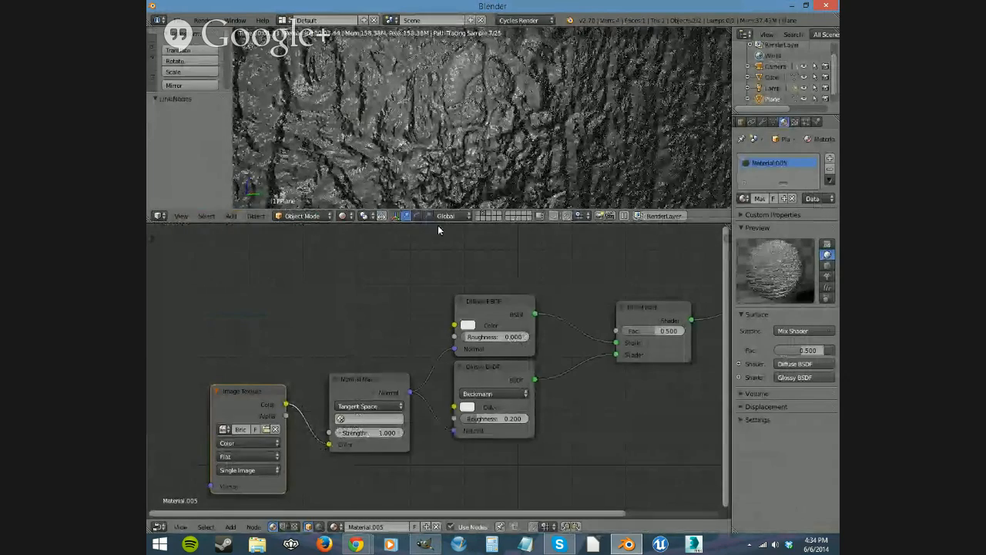
Rotate the plane -90° about the global X axis in solid shading and return the viewport to rendered shading.
scroll(452, 165, "down", 4)
scroll(454, 160, "down", 3)
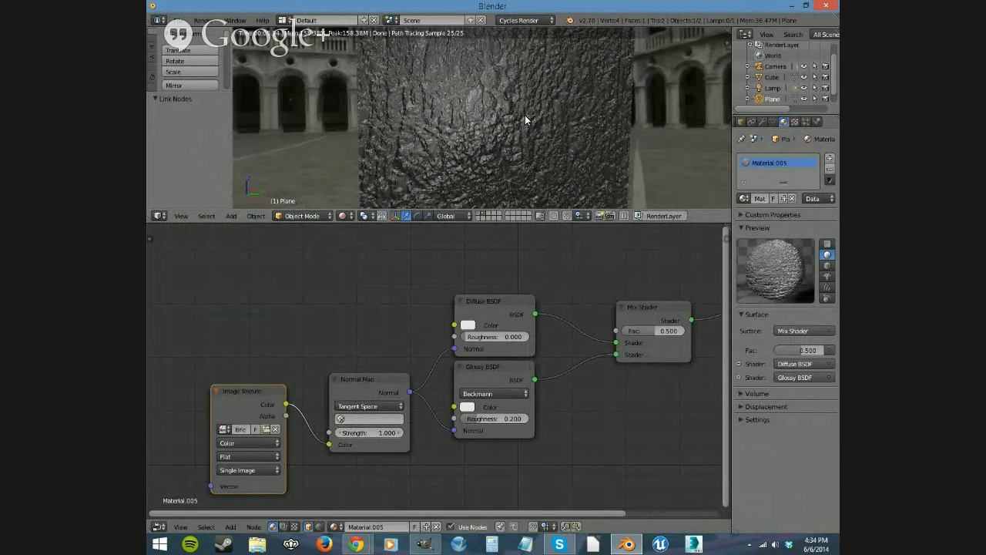
key("shift+z")
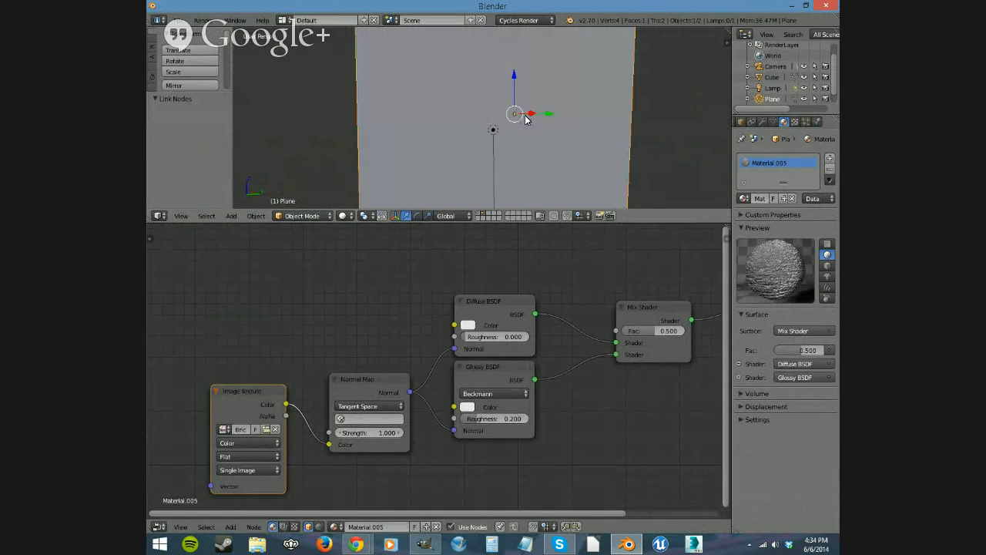
type("r9")
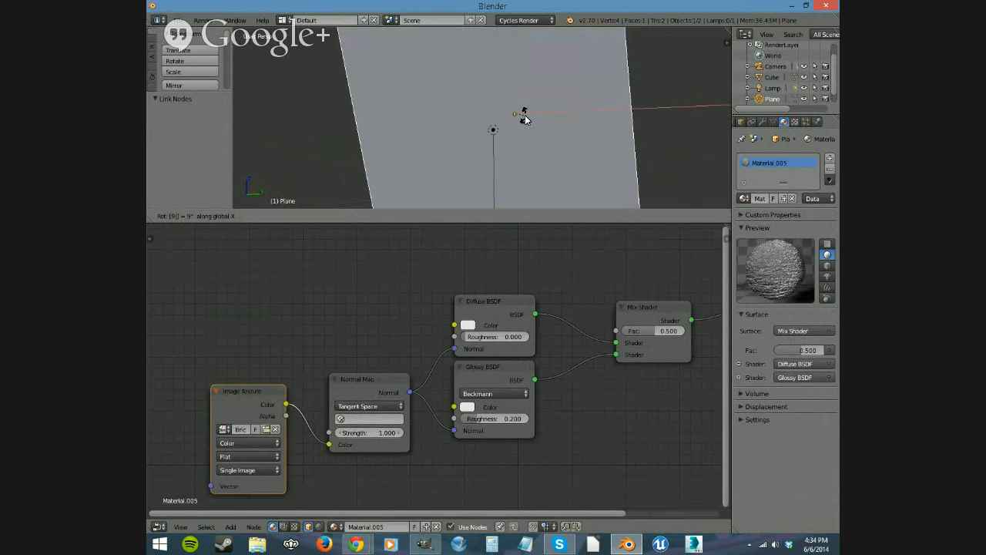
type("0-")
key("Return")
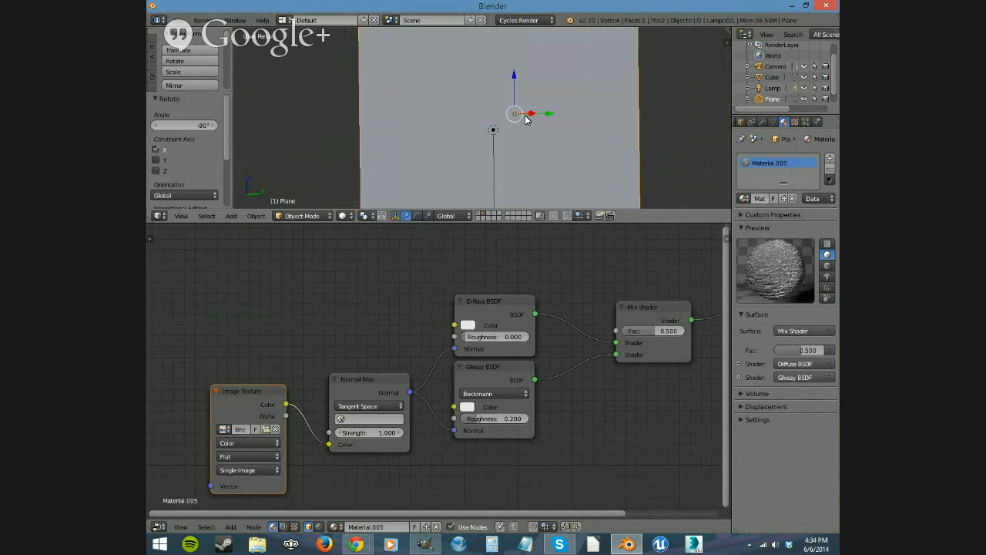
key("shift+z")
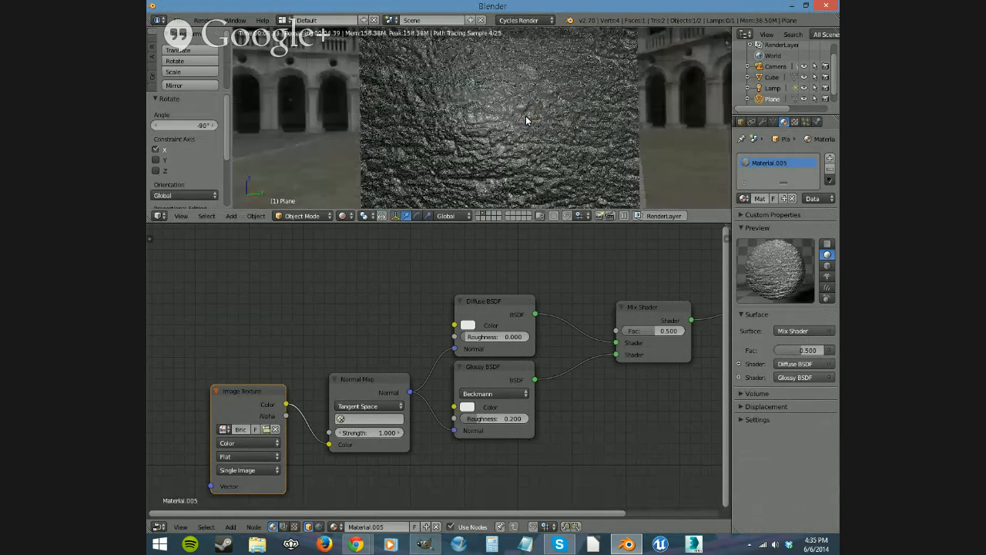
Assign UVMap as the Normal Map node's UV map and set its strength to 0.4.
scroll(528, 121, "down", 2)
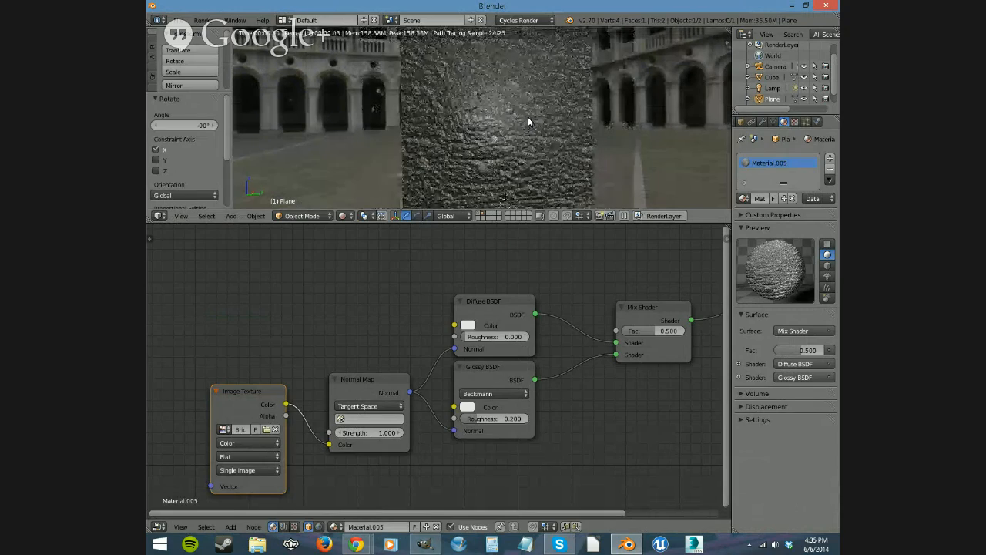
scroll(529, 121, "up", 5)
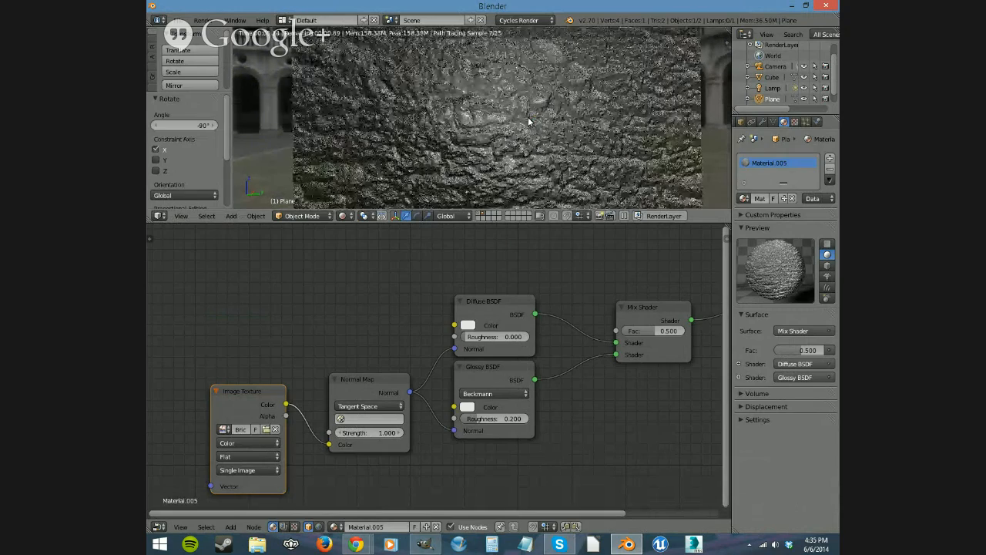
scroll(528, 121, "up", 1)
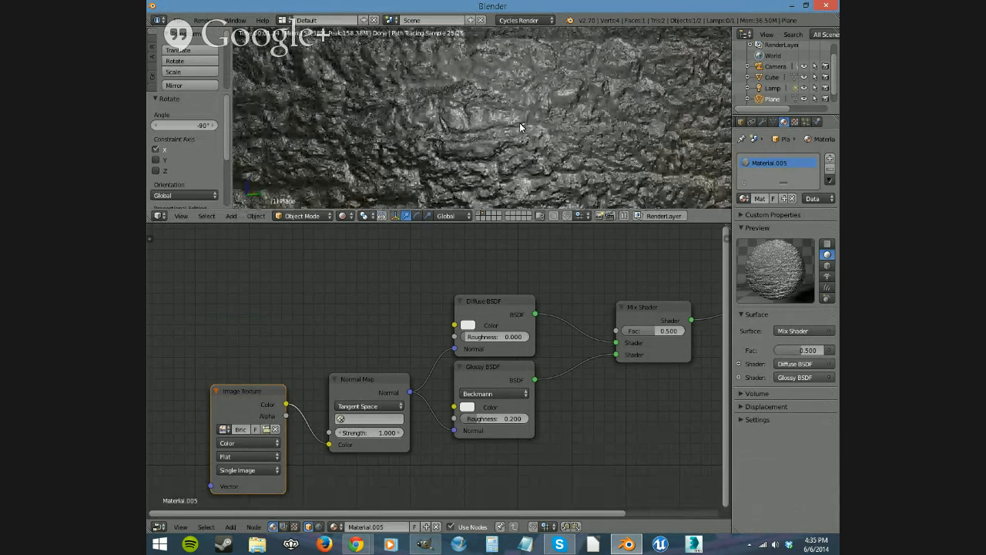
left_click(369, 418)
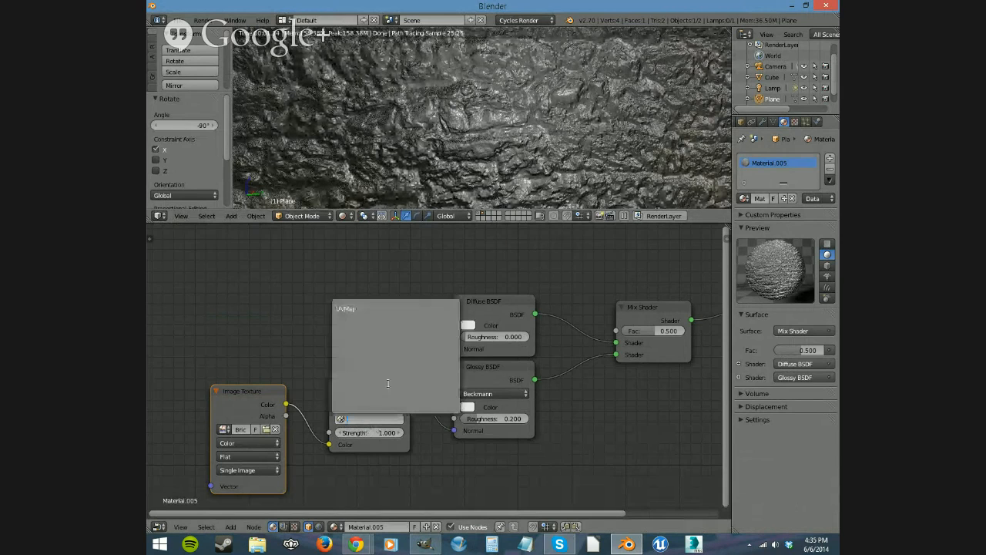
left_click(356, 310)
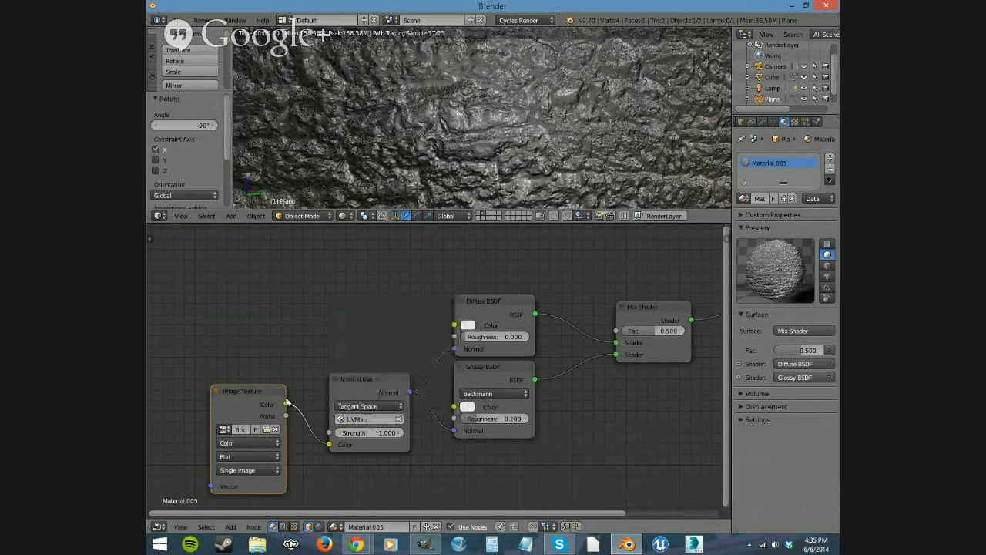
left_click(370, 420)
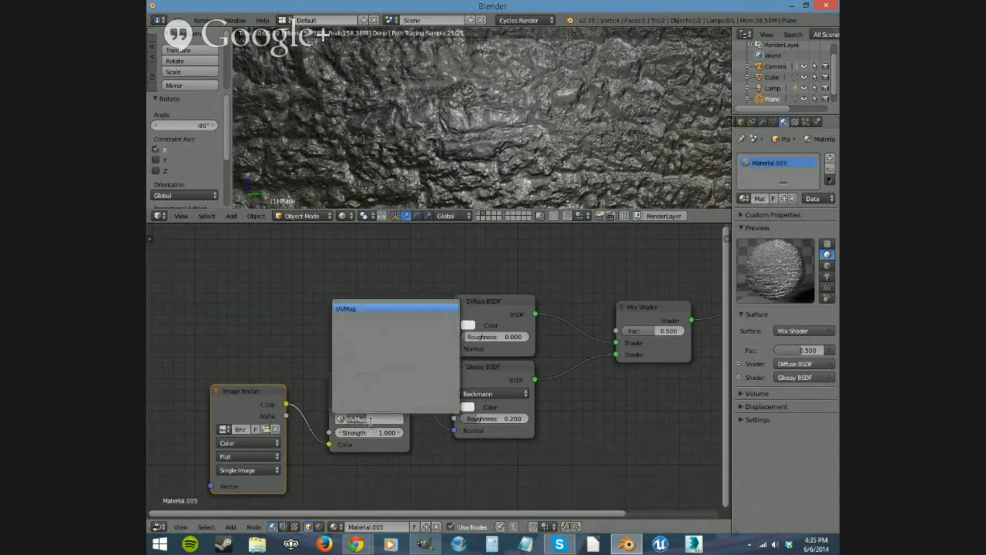
left_click(416, 490)
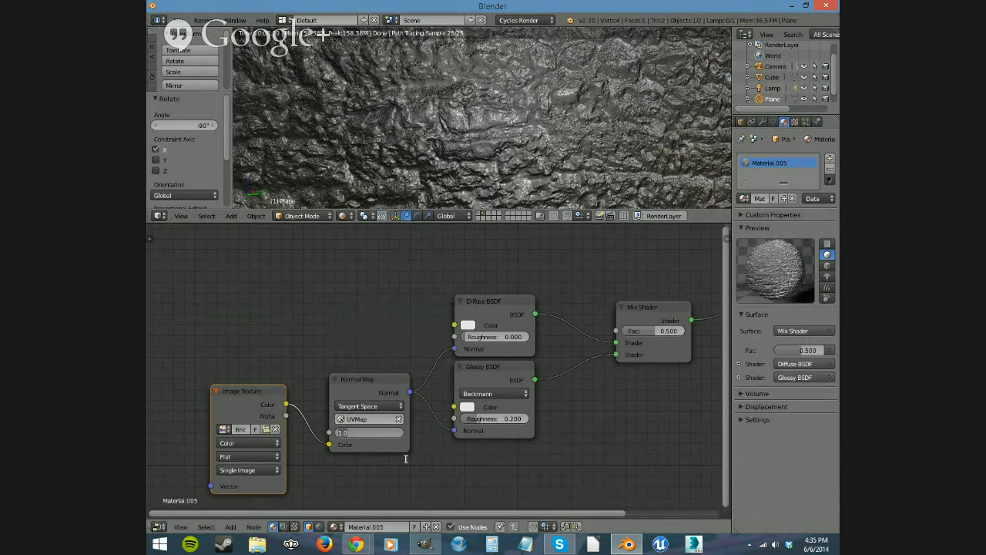
key("Return")
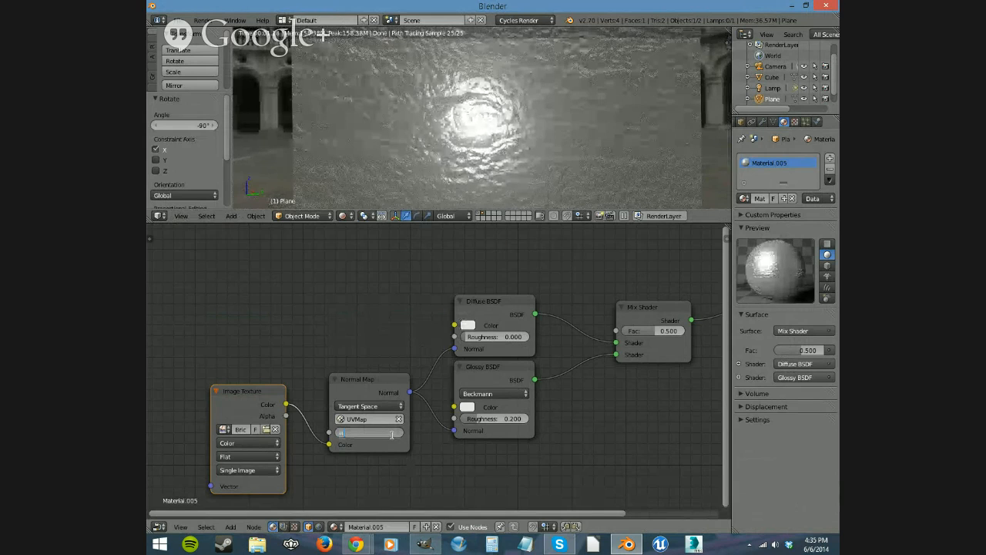
key("Return")
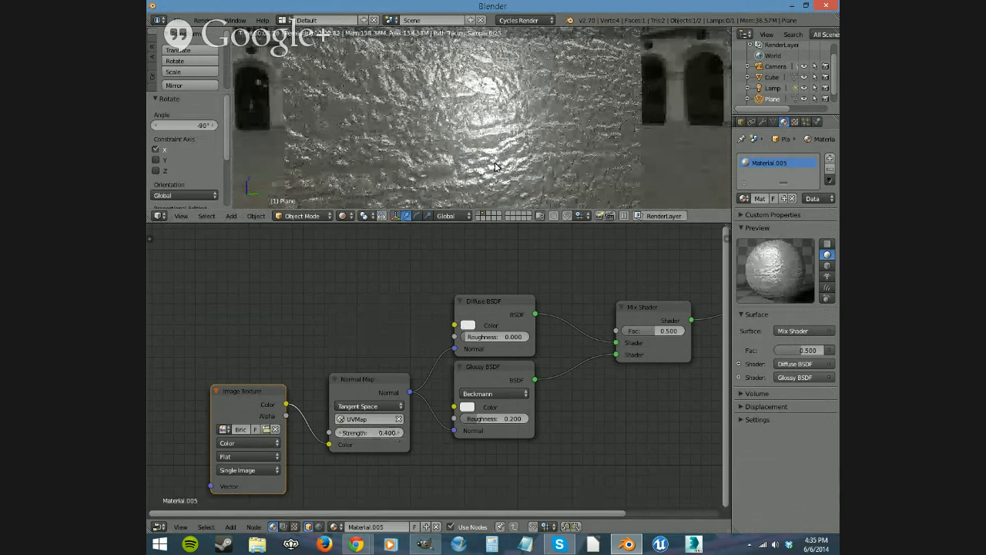
Compare the Image Texture's Color and Non-Color Data color spaces in the render and leave it on Non-Color Data.
left_click(250, 442)
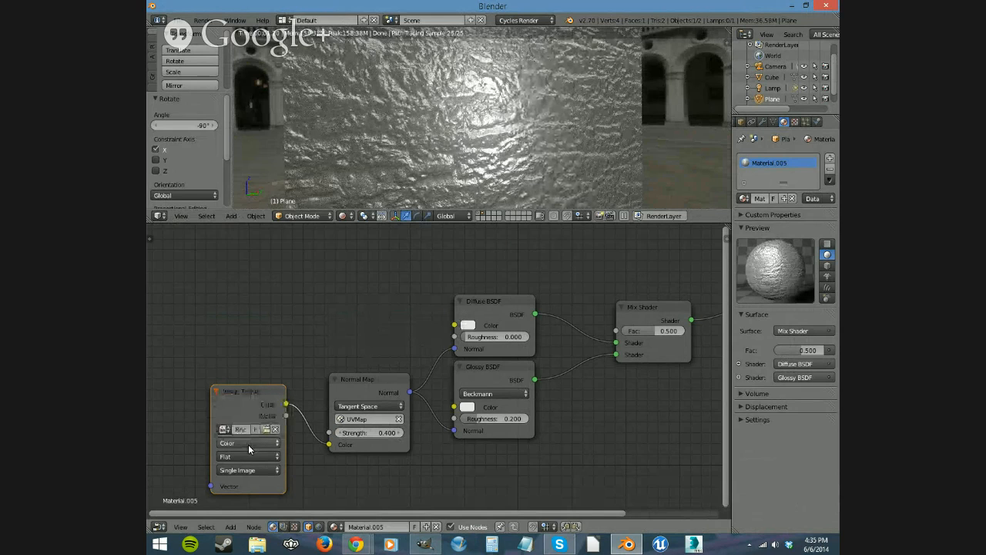
left_click(250, 419)
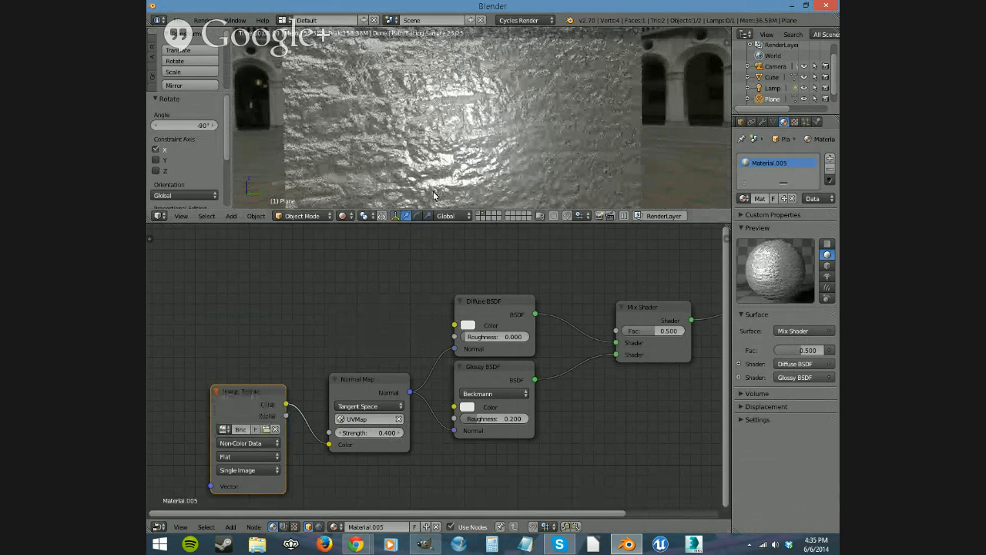
left_click(253, 444)
left_click(257, 429)
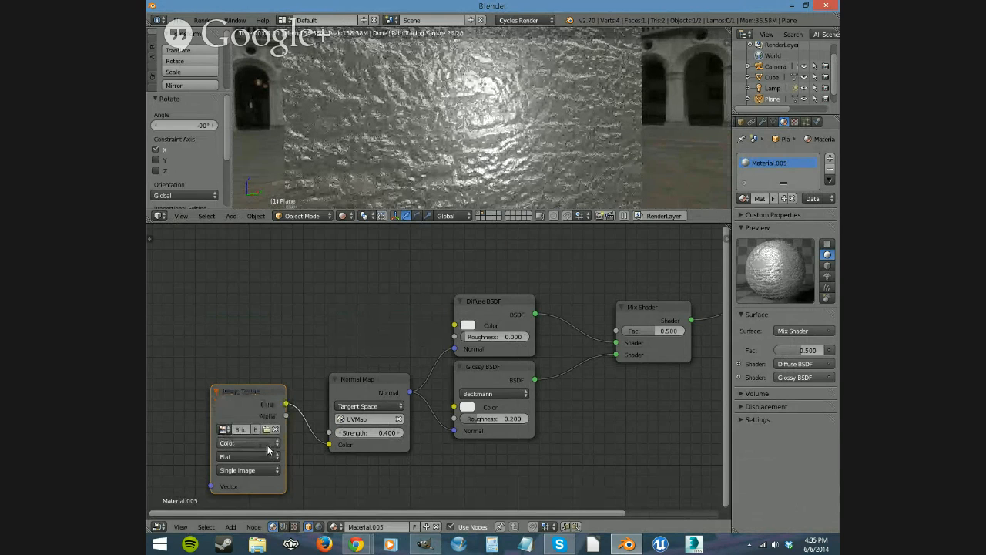
left_click(257, 443)
left_click(260, 425)
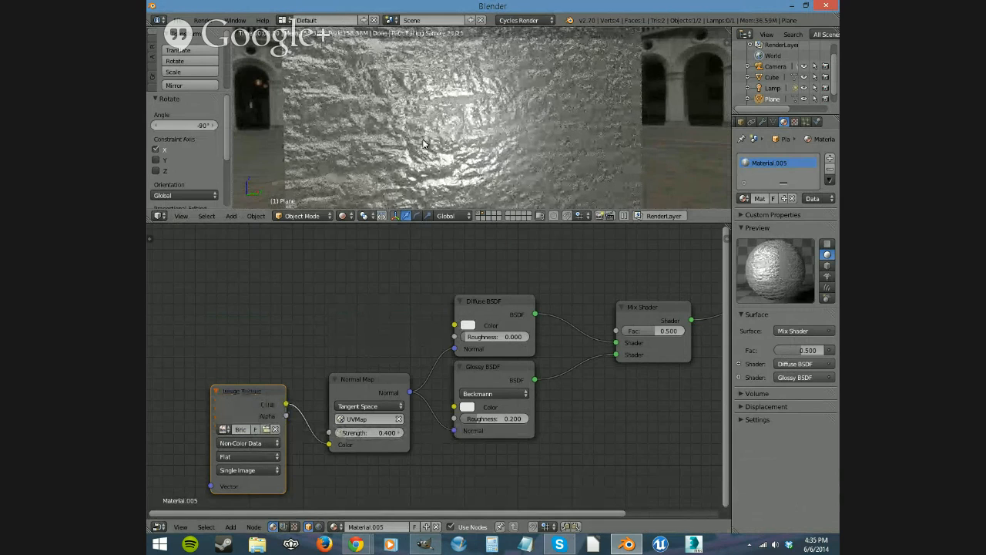
Add a second Image Texture node above the existing one and load BrickMessy0128_4_L_d.jpg from the Downloads folder.
scroll(420, 138, "down", 5)
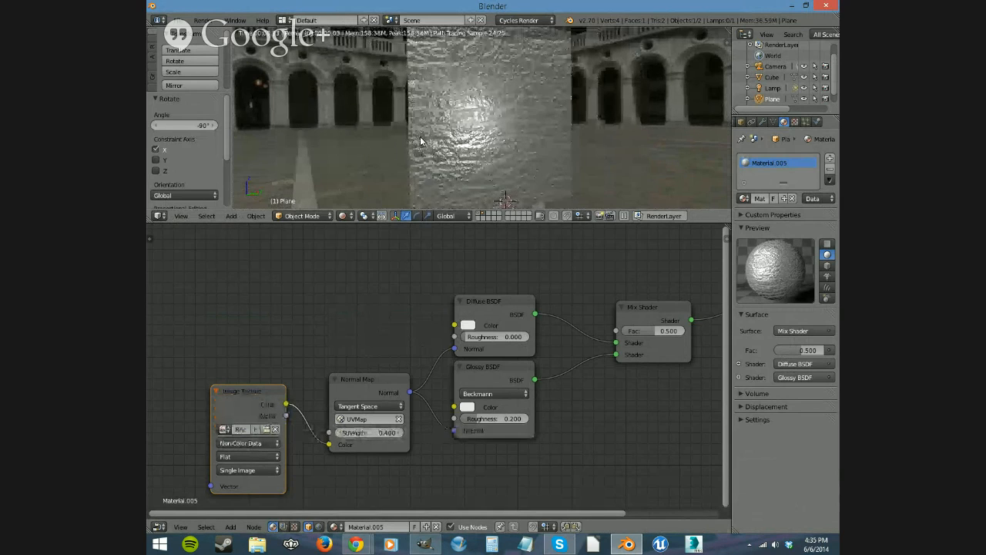
scroll(421, 139, "up", 1)
scroll(419, 141, "up", 4)
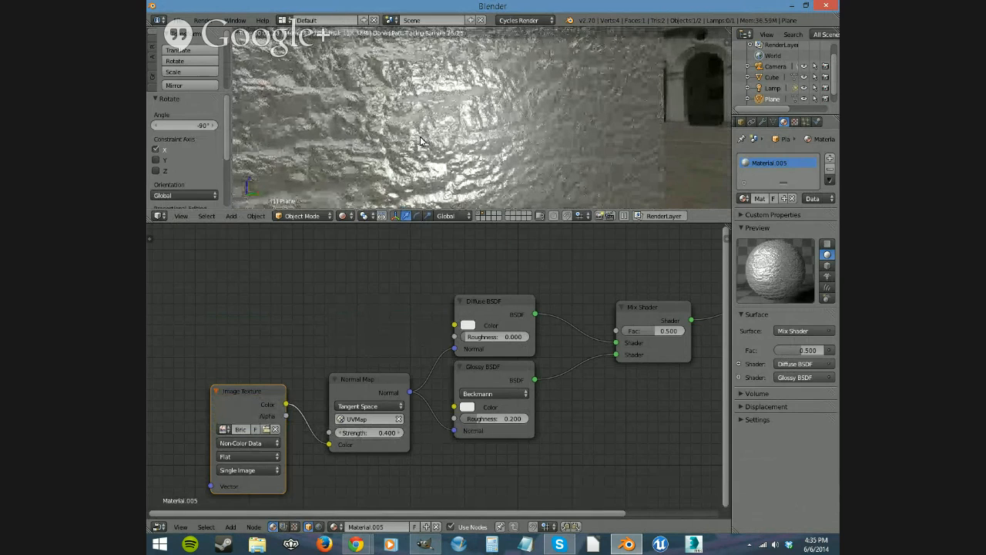
scroll(420, 139, "up", 1)
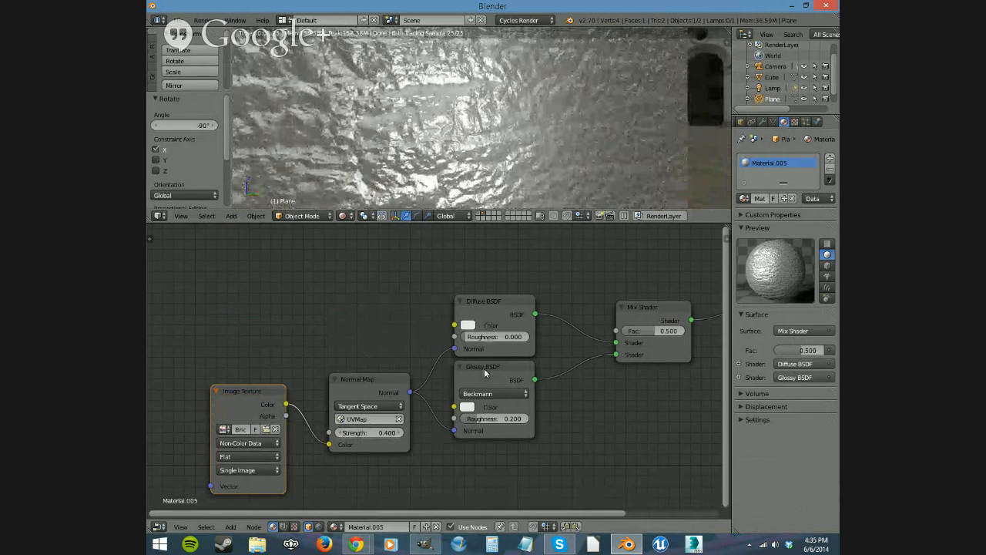
key("shift+a")
left_click(320, 272)
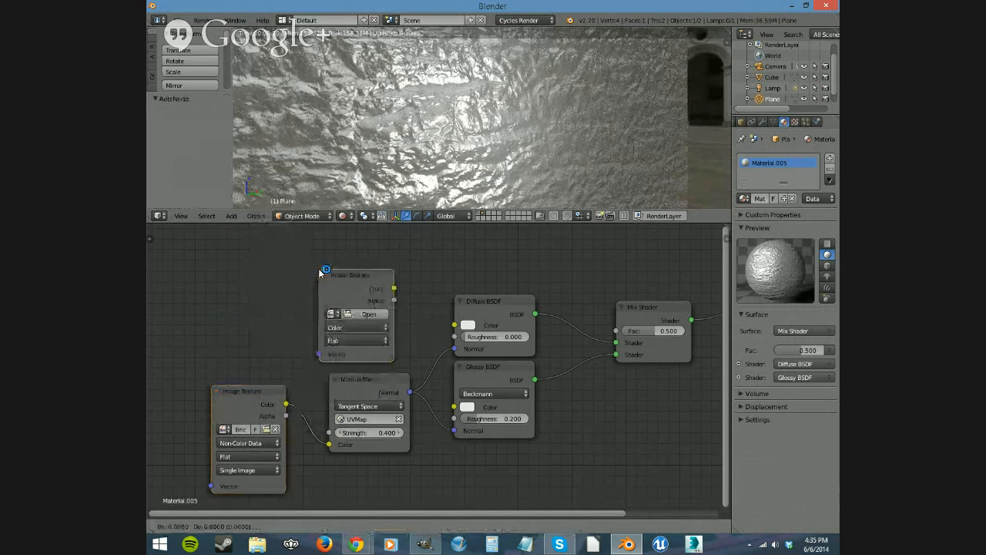
left_click(229, 274)
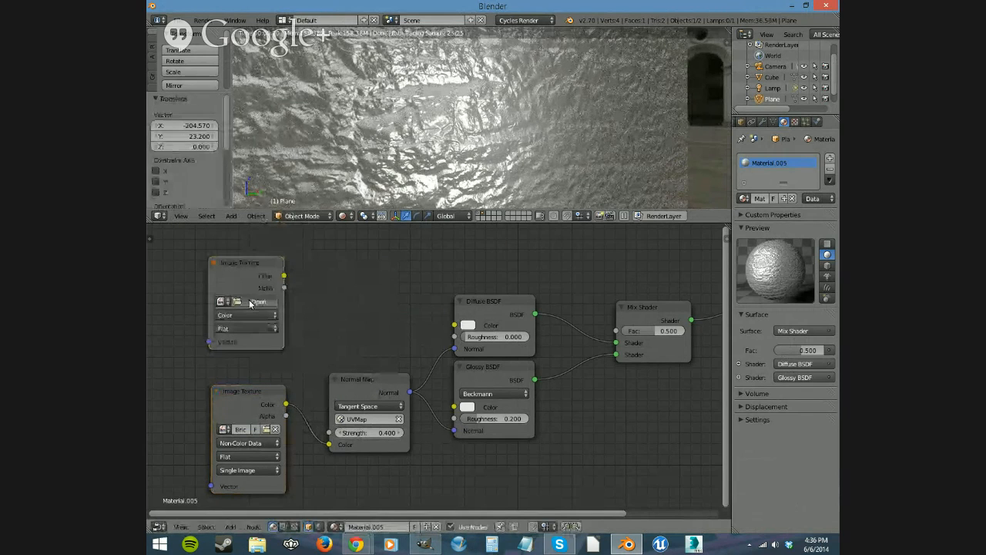
left_click(250, 302)
left_click(248, 310)
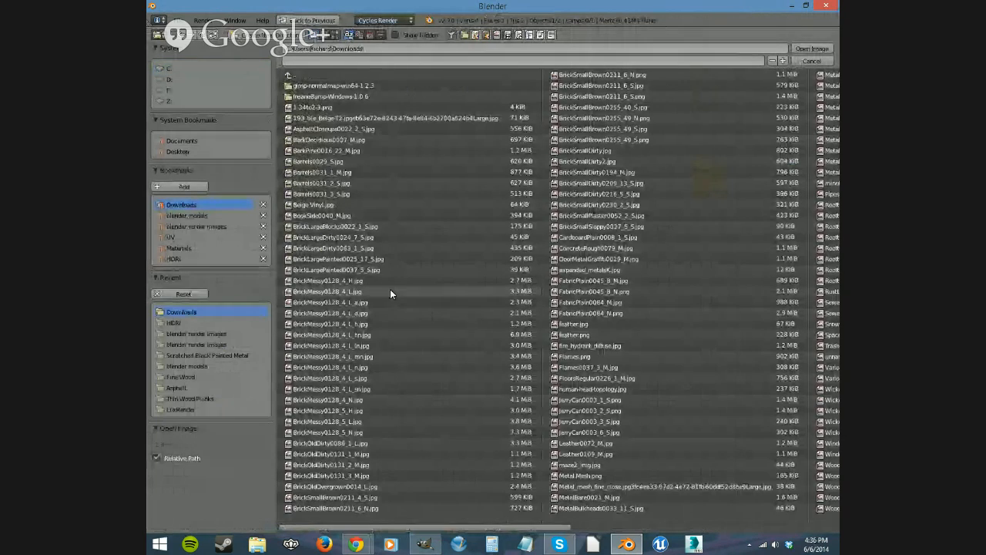
double_click(381, 313)
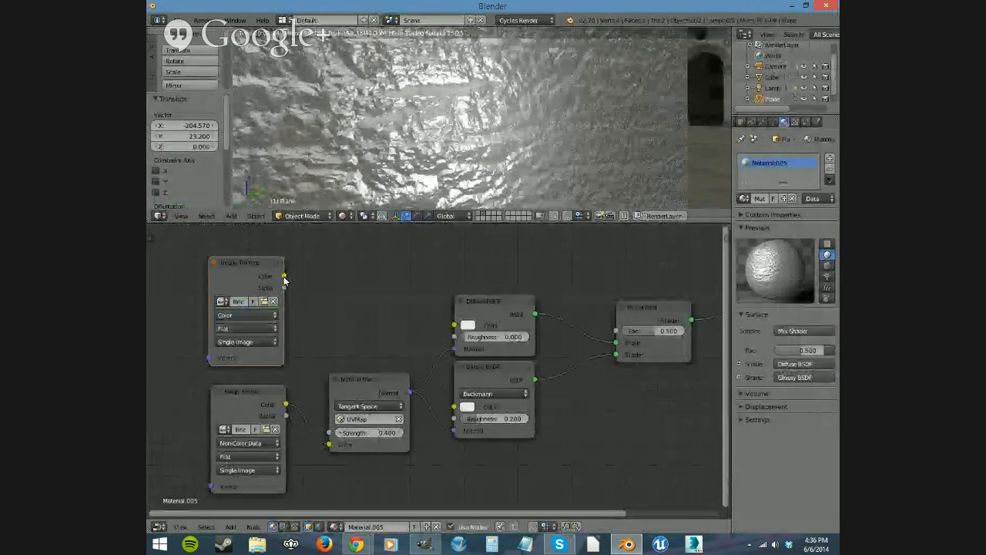
Link the new image's color to both the Diffuse and Glossy BSDF colors, comparing the render without the Glossy link, and shift the Normal Map node slightly.
left_click_drag(284, 277, 306, 277)
left_click_drag(405, 313, 453, 324)
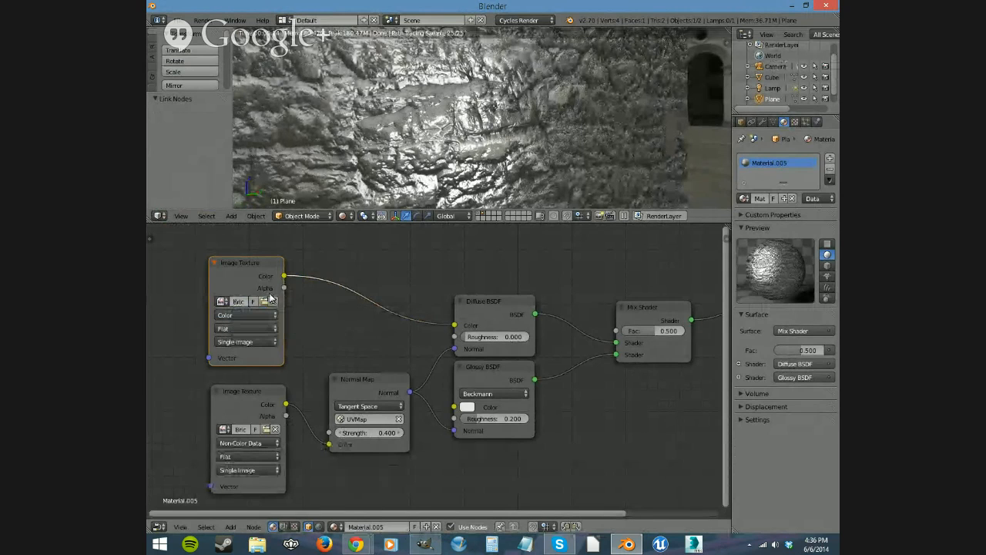
left_click_drag(285, 276, 455, 406)
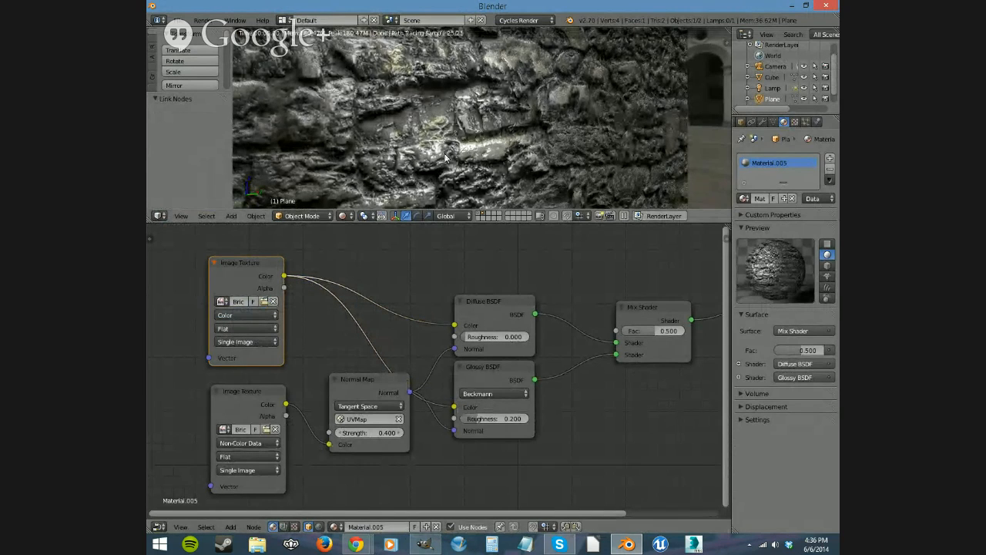
scroll(439, 146, "down", 1)
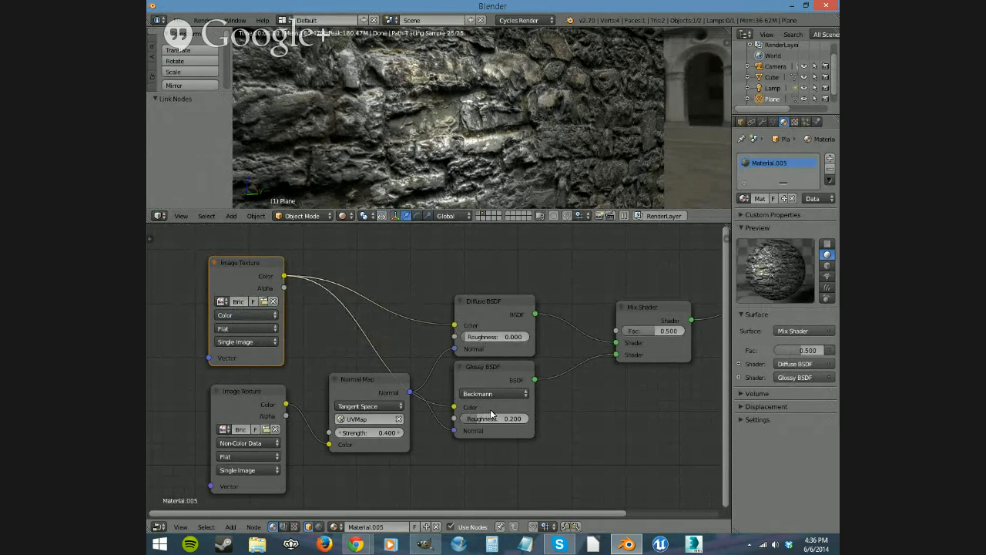
left_click_drag(454, 408, 398, 341)
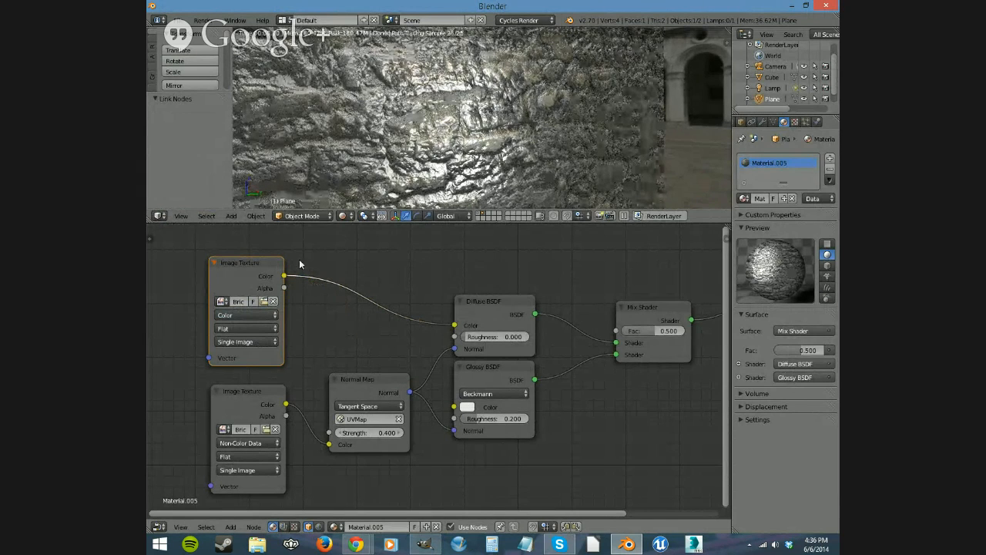
left_click_drag(284, 276, 450, 405)
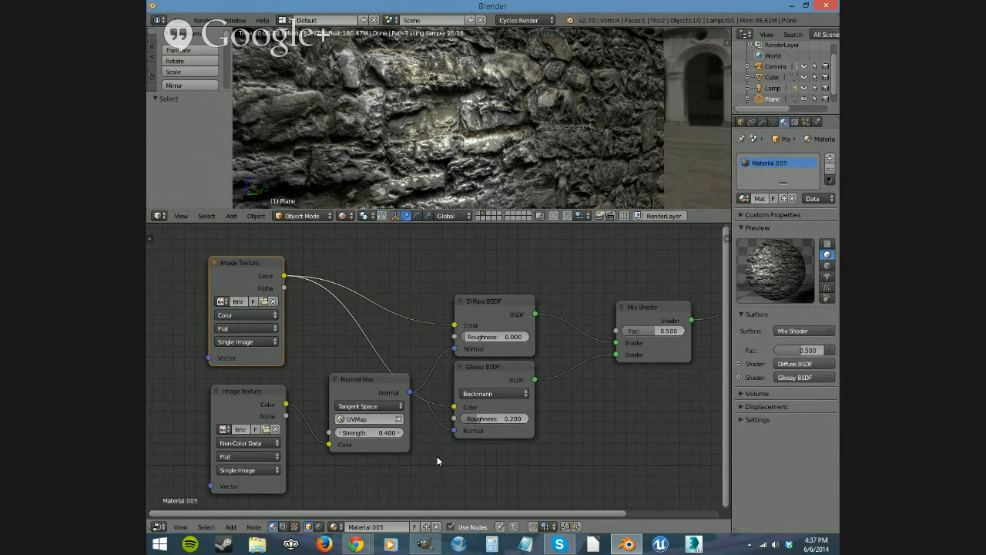
left_click_drag(370, 382, 366, 402)
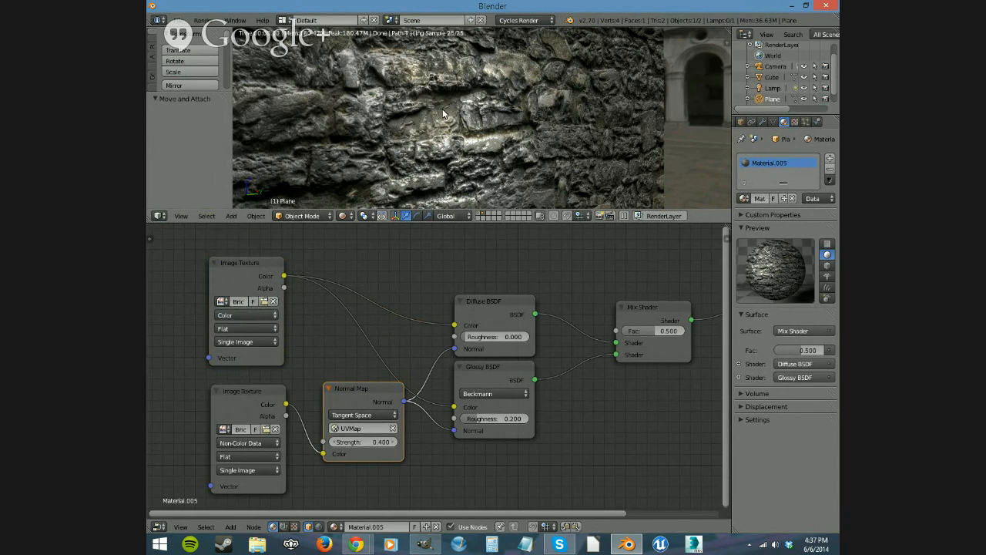
Move the Point lamp along the wall without changing X, by about 2.1 and then -3.2 on Y, to examine the surface relief.
left_click(772, 88)
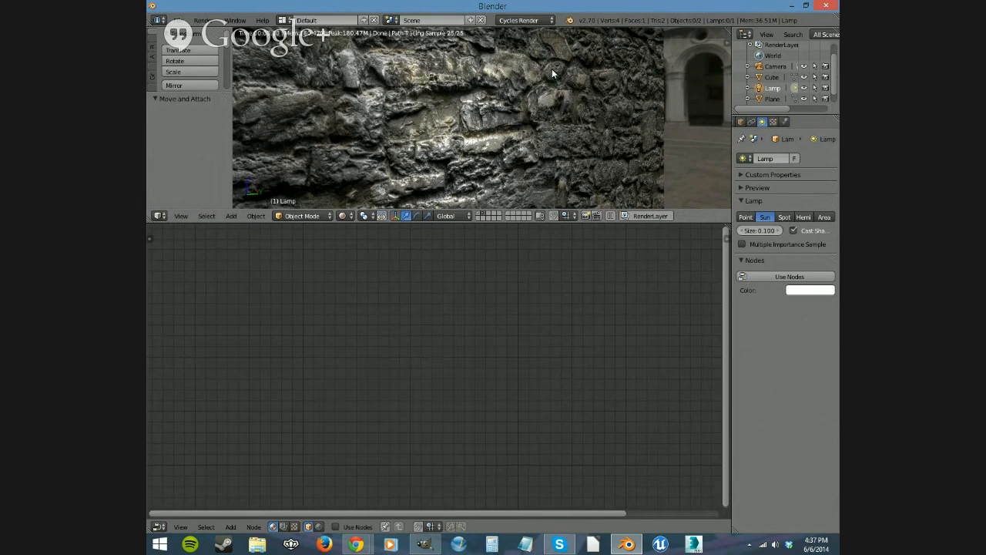
scroll(771, 100, "down", 1)
left_click(770, 99)
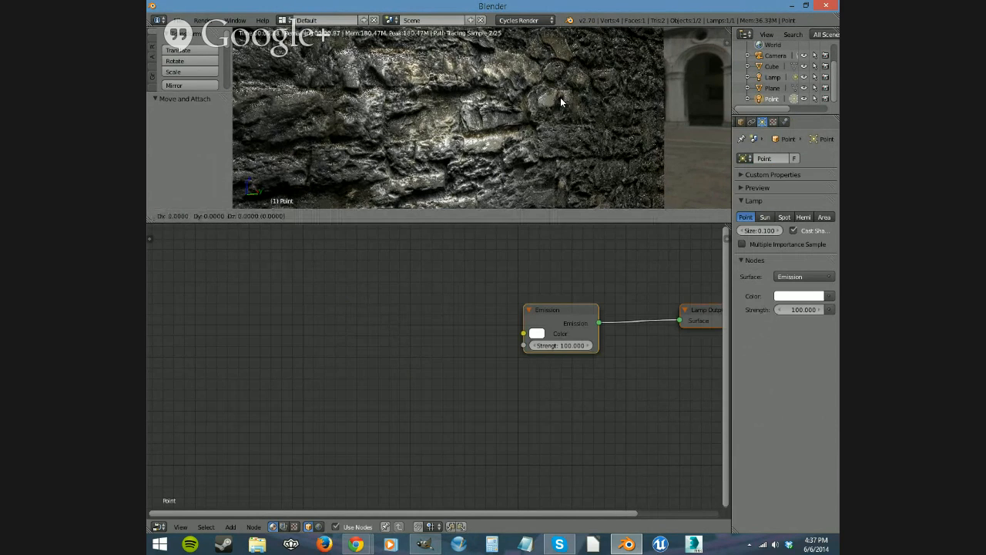
key("g")
key("x")
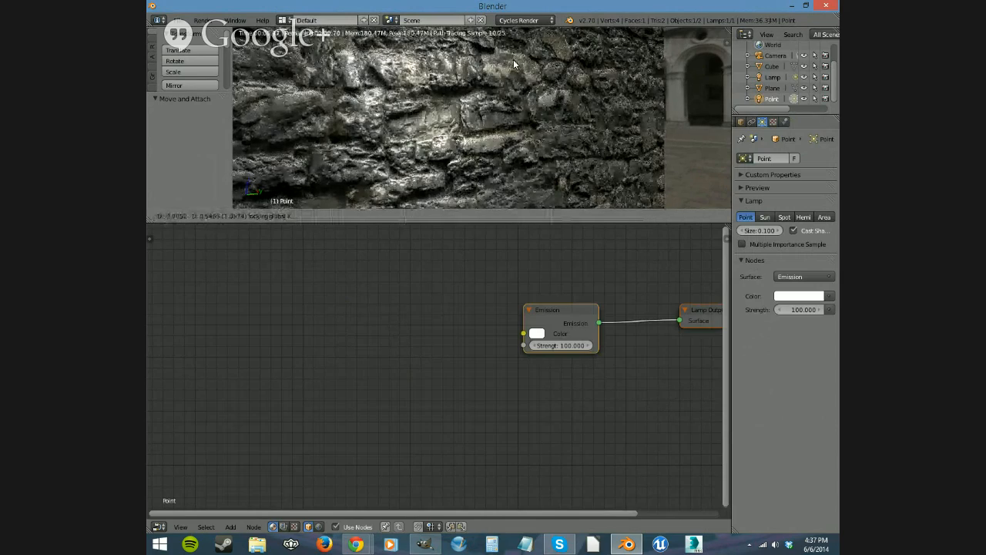
left_click(639, 92)
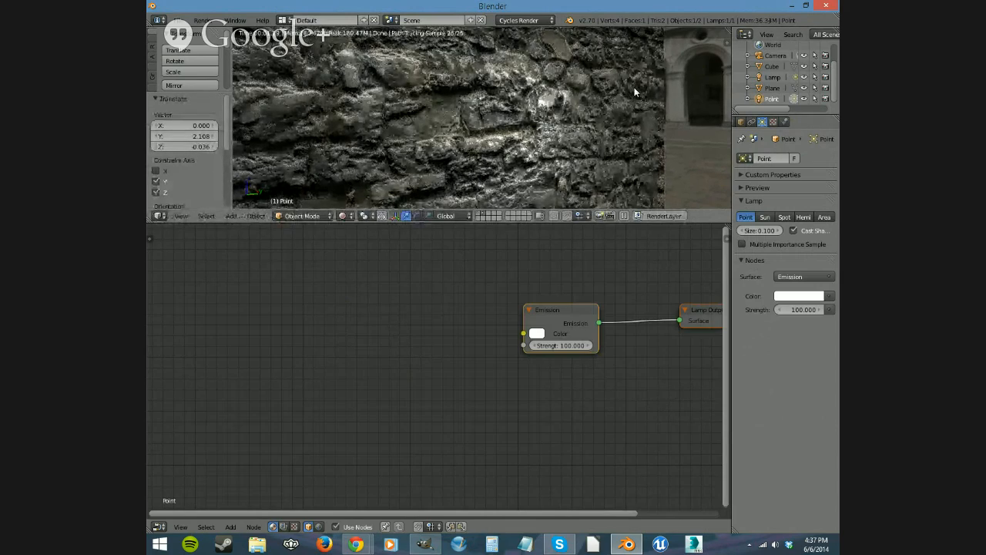
key("g")
key("x")
left_click(660, 202)
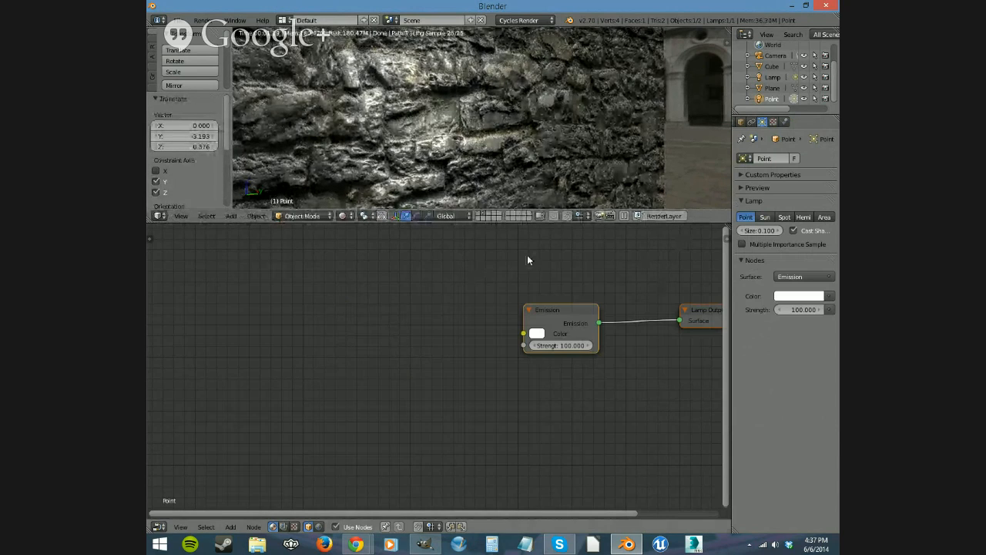
Select the plane, reposition its color Image Texture, move Mix Shader and Material Output closer to the BSDF nodes, and expand Material Output.
left_click(771, 88)
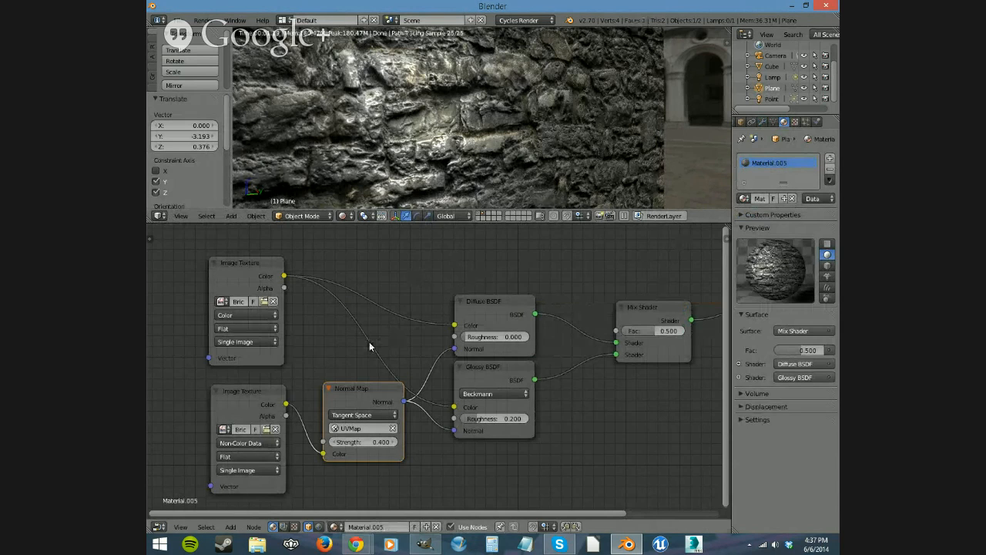
mouse_move(238, 275)
left_mouse_down()
mouse_move(248, 277)
mouse_move(248, 259)
mouse_move(243, 268)
left_mouse_up()
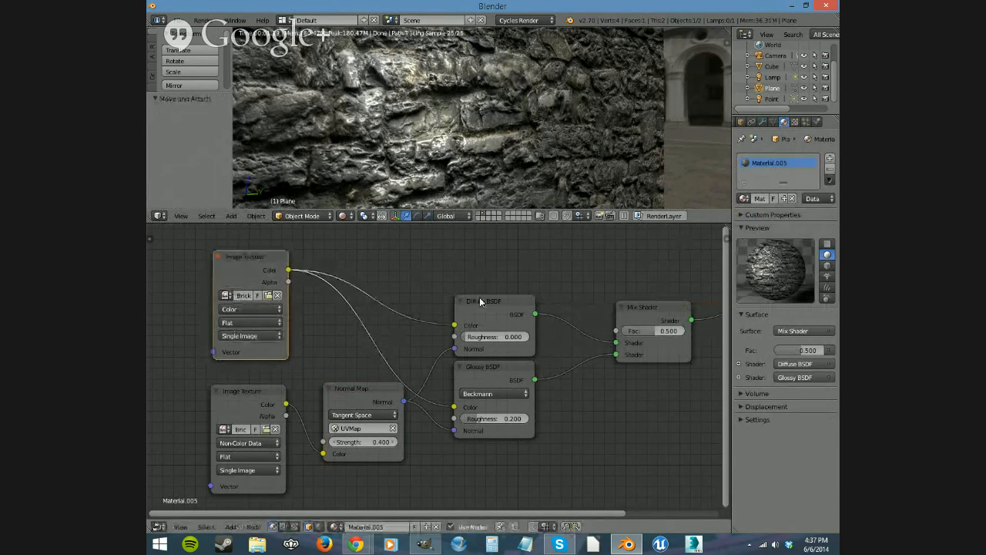
middle_click_drag(583, 273, 531, 292)
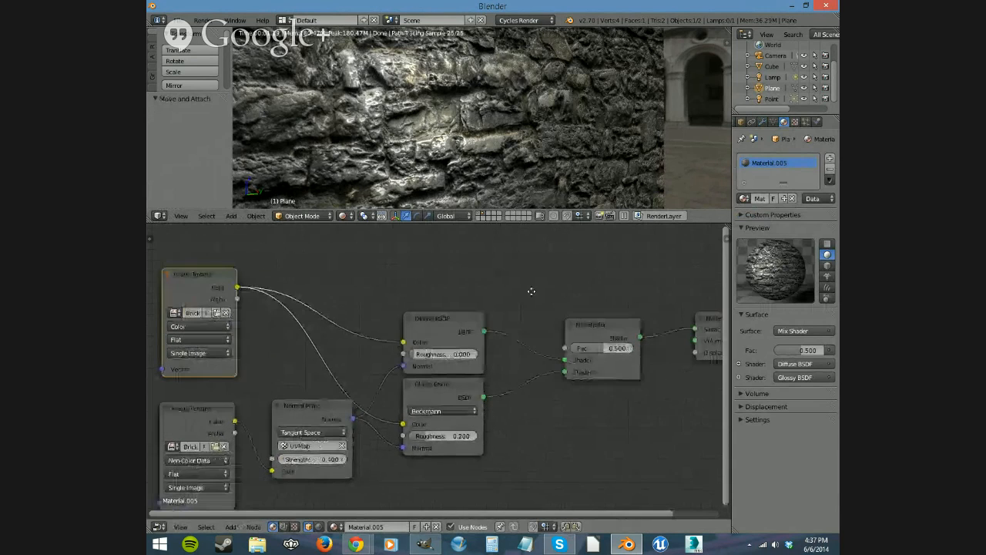
left_click_drag(597, 328, 545, 326)
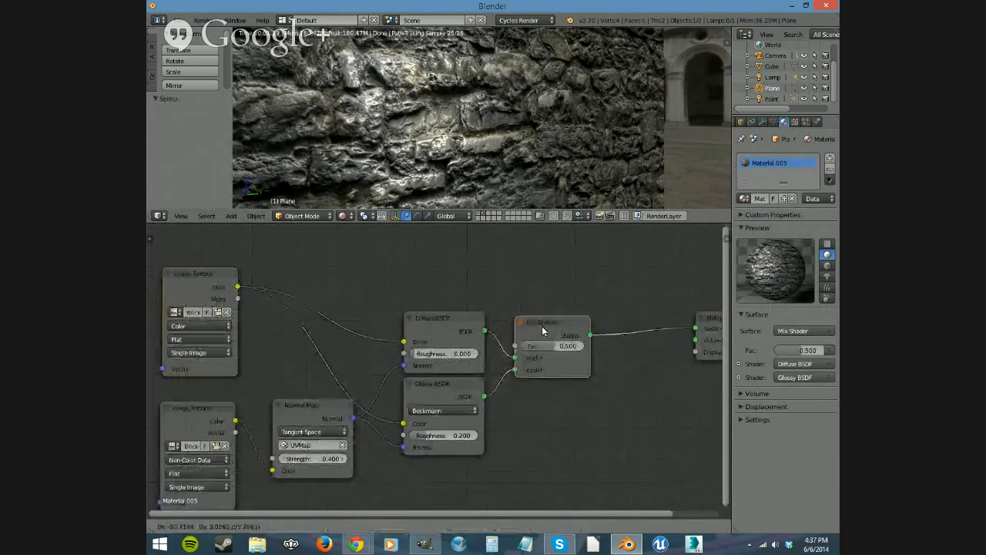
left_click(698, 317)
left_click_drag(698, 317, 626, 340)
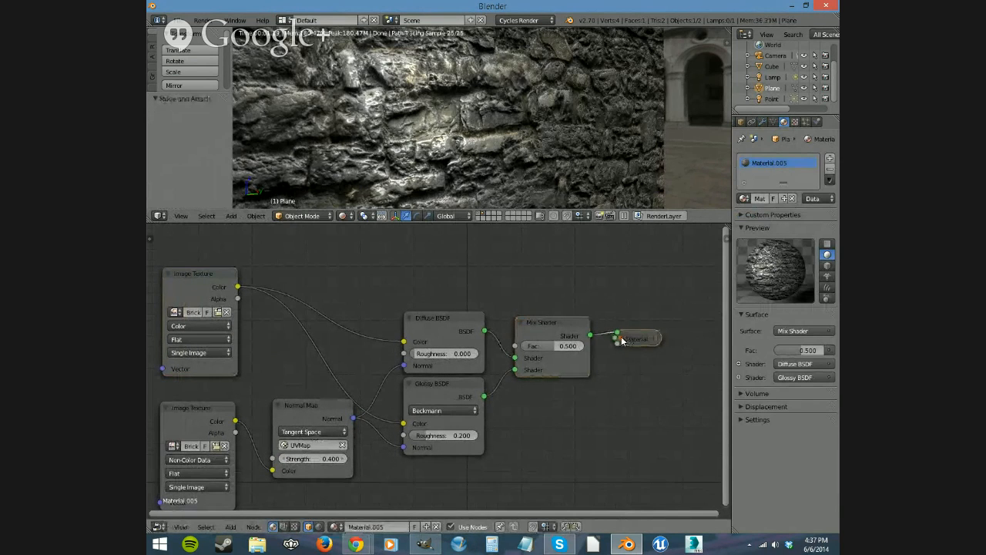
key("h")
Add a third Image Texture node above the Diffuse BSDF and load BrickMessy0128_4_L_s.jpg from Downloads.
key("shift+a")
mouse_move(330, 257)
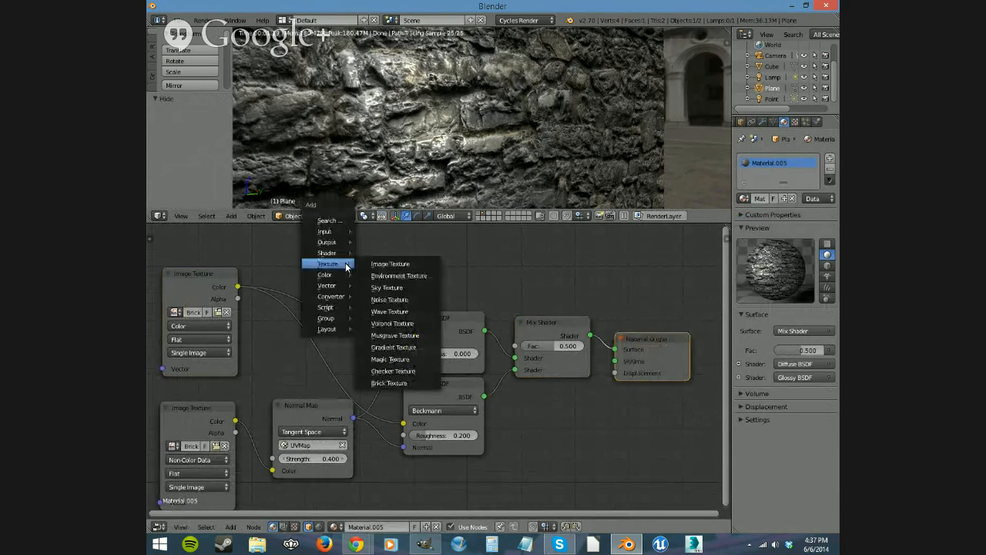
left_click(396, 262)
left_click(385, 254)
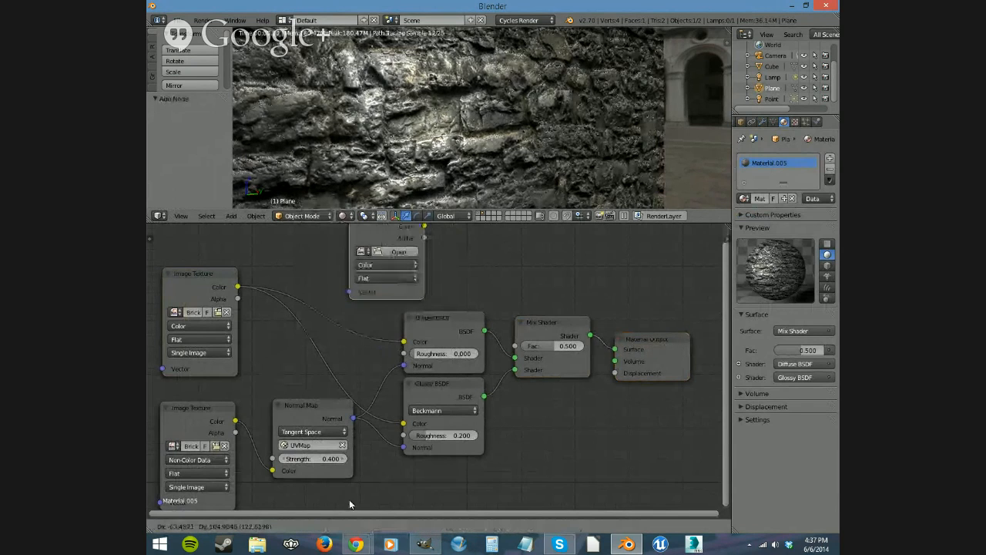
left_click(321, 509)
left_click(358, 263)
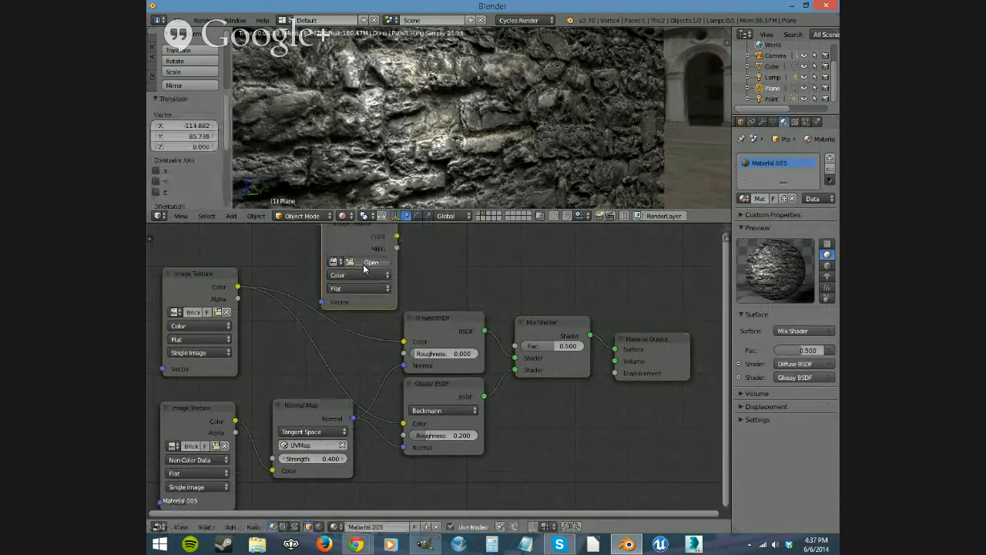
left_click(191, 311)
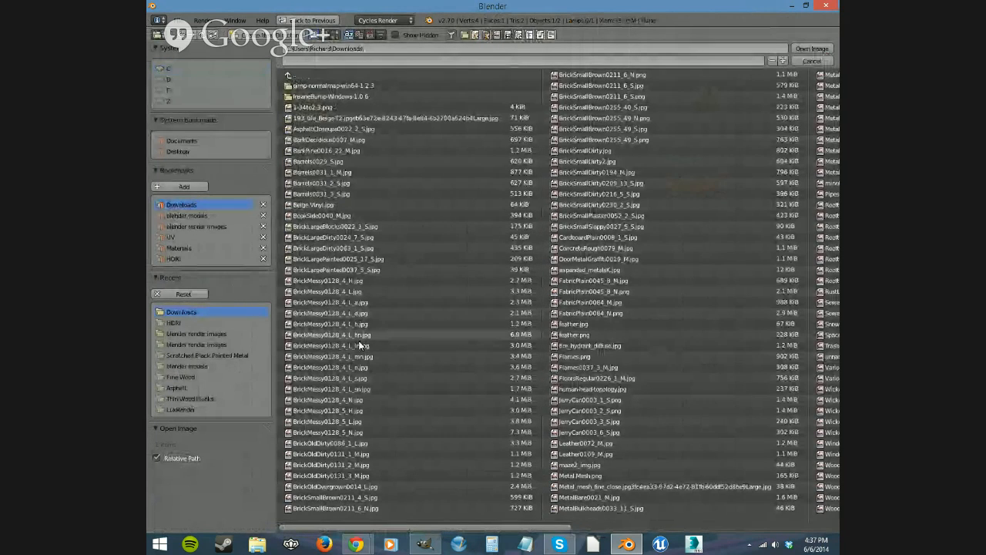
left_click(361, 378)
double_click(361, 378)
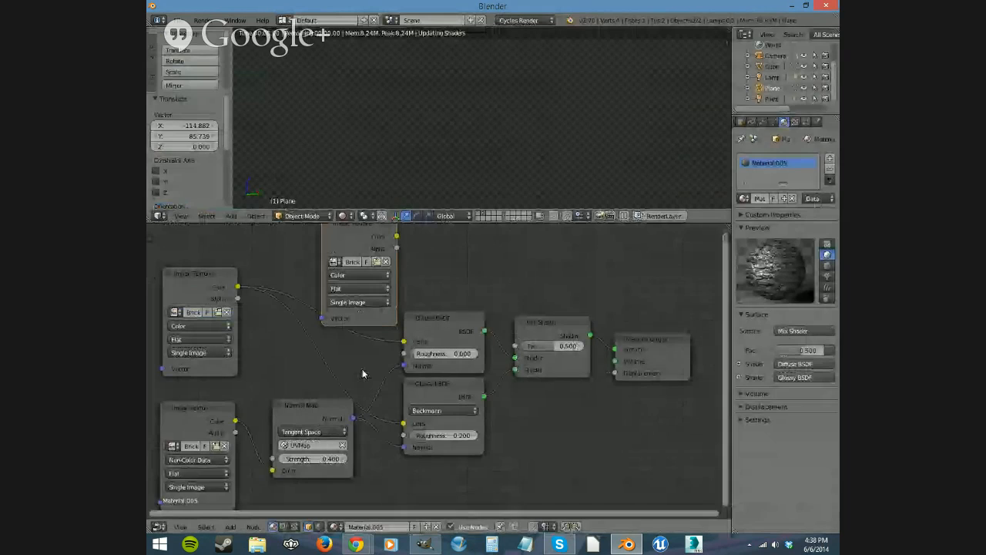
Link the third image's color to the Mix Shader factor, and try a Glossy roughness of 0.400 before restoring 0.200.
left_click_drag(396, 236, 515, 349)
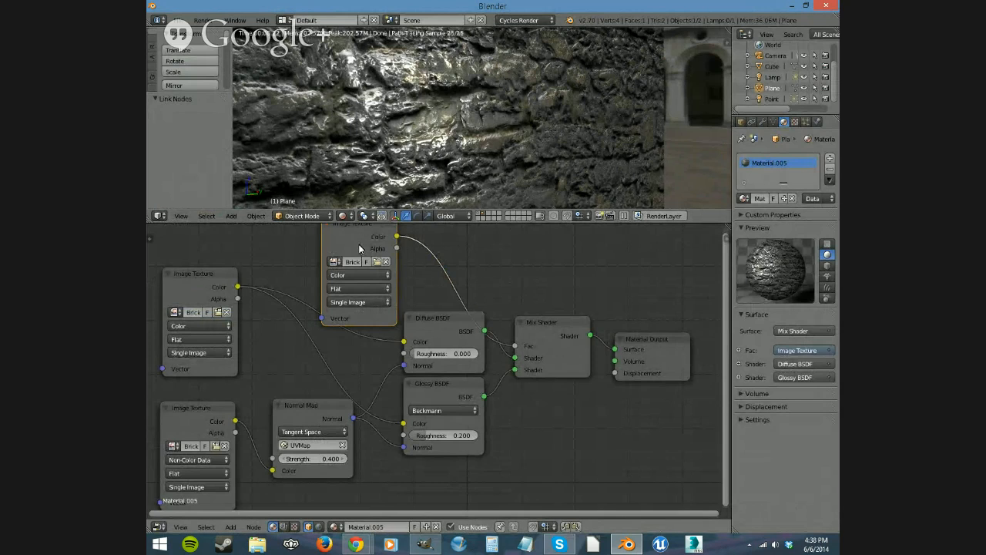
left_click(451, 436)
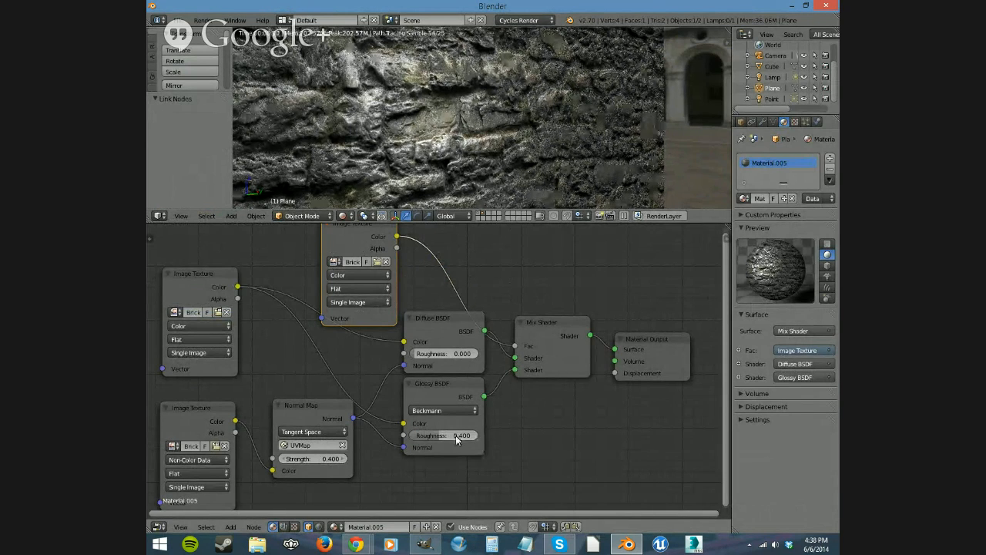
left_click(455, 436)
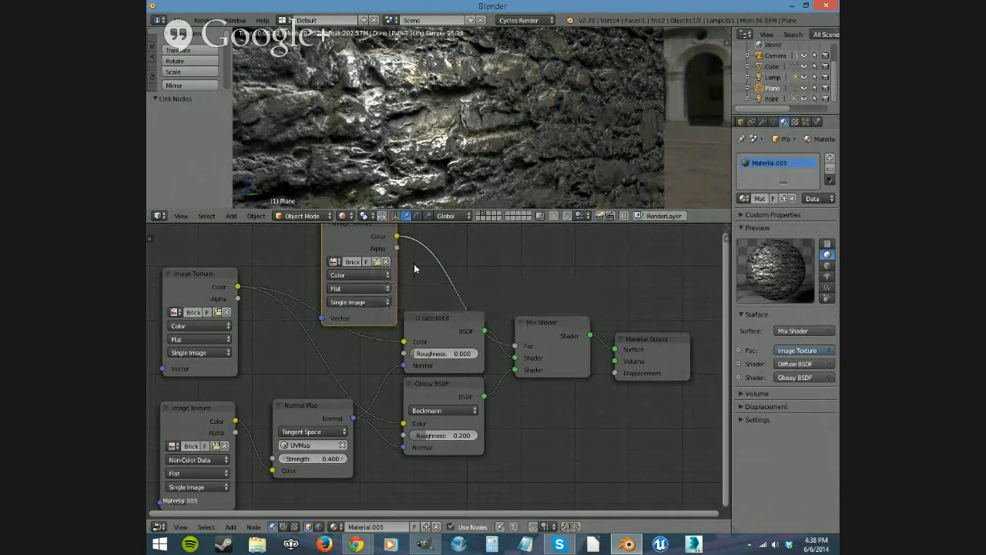
Insert a MixRGB node on the link between the third image texture and the Mix Shader factor, and enlarge the node editor.
key("shift+a")
mouse_move(487, 262)
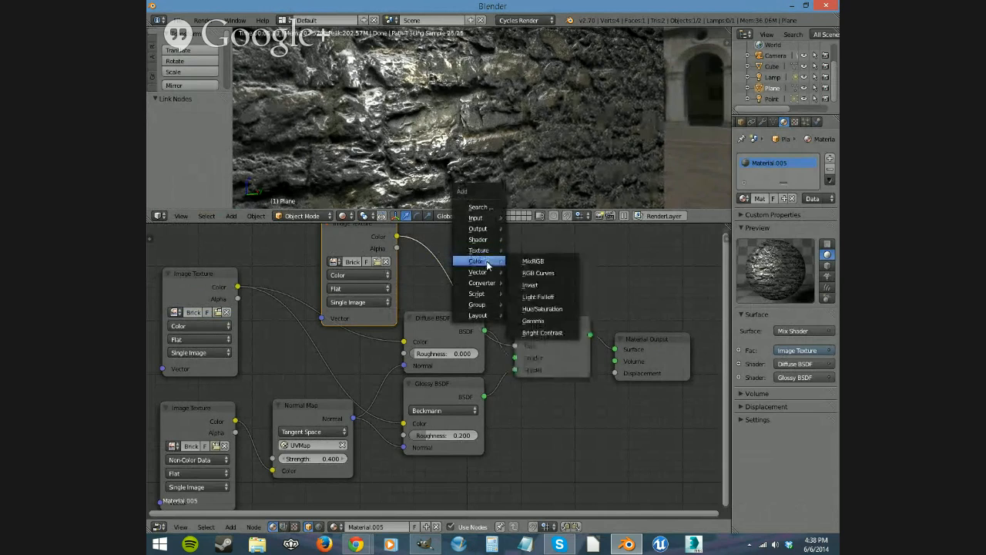
left_click(539, 255)
left_click(466, 231)
left_click(449, 503)
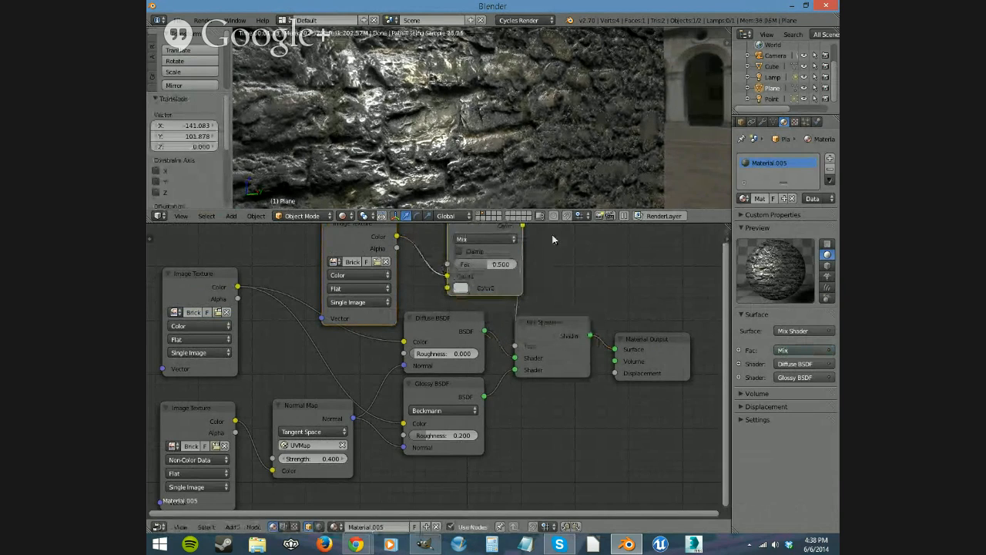
left_click_drag(563, 224, 569, 199)
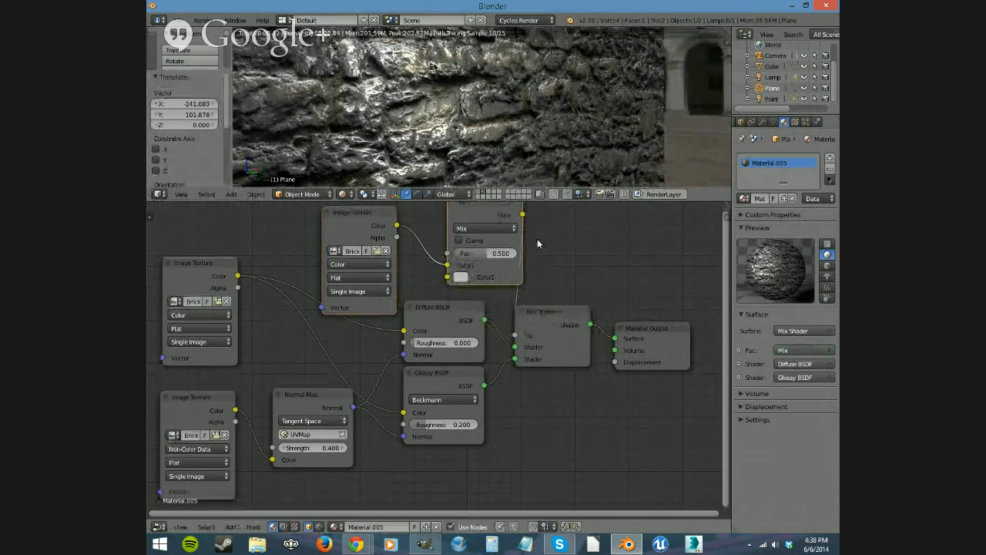
middle_click_drag(561, 262, 565, 290)
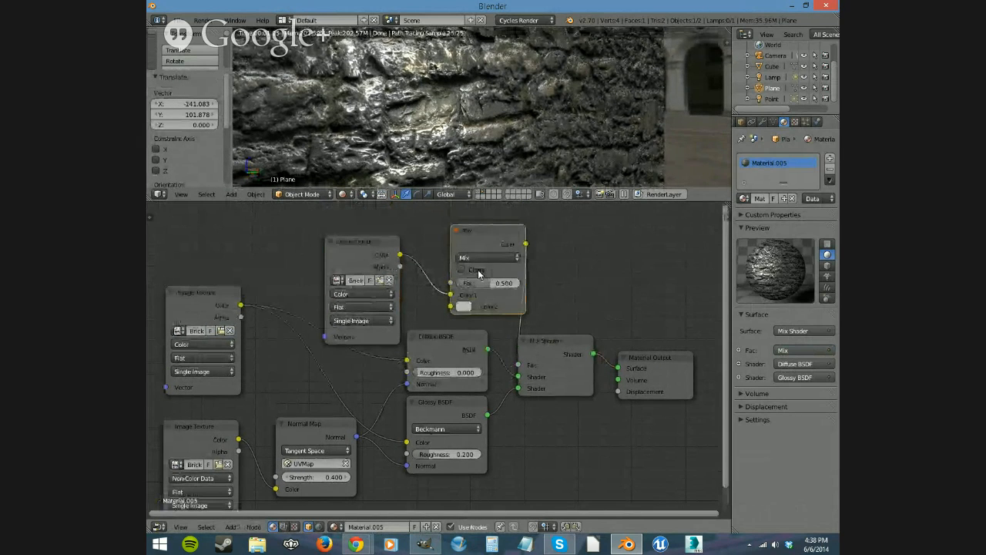
Set the Mix node's second color to black and move the node closer to the third image texture.
left_click(464, 306)
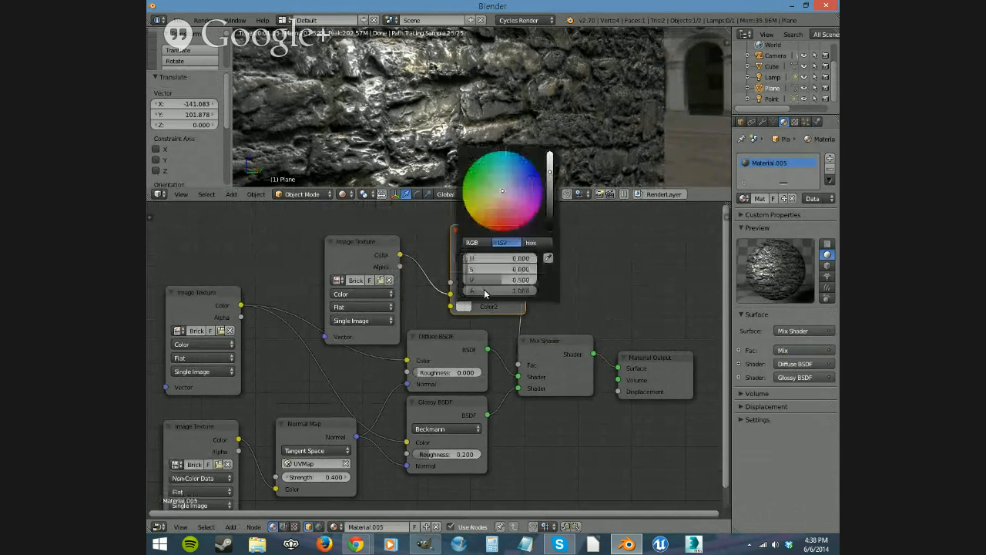
left_click_drag(551, 177, 550, 229)
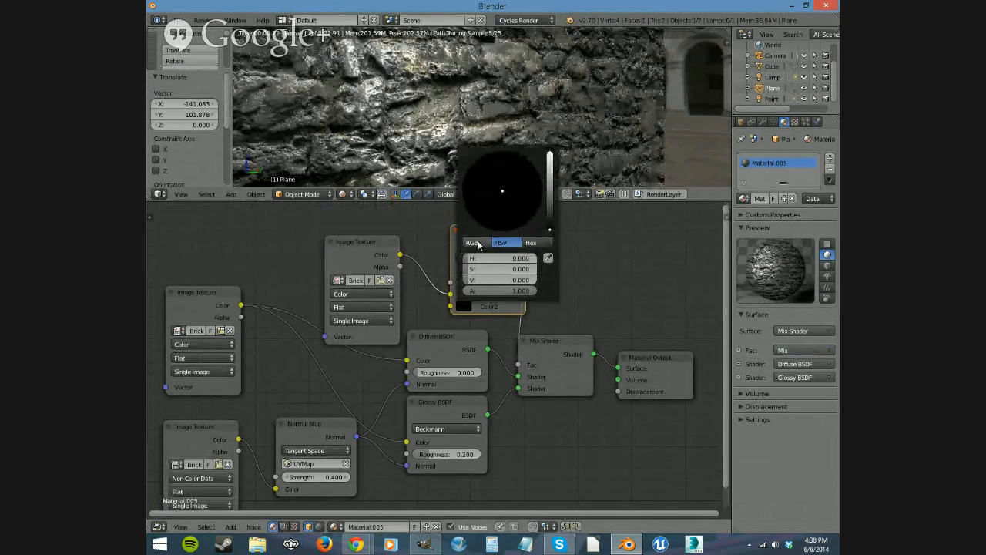
left_click_drag(484, 241, 461, 238)
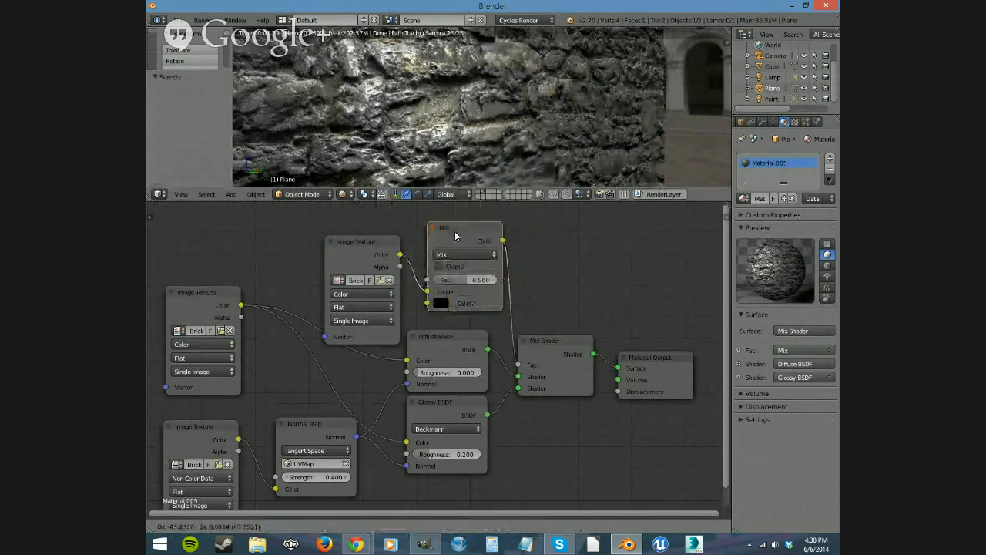
Try factors of 0.900 and 0.200 on the Mix node, and return the factor to 0.500.
left_click(468, 281)
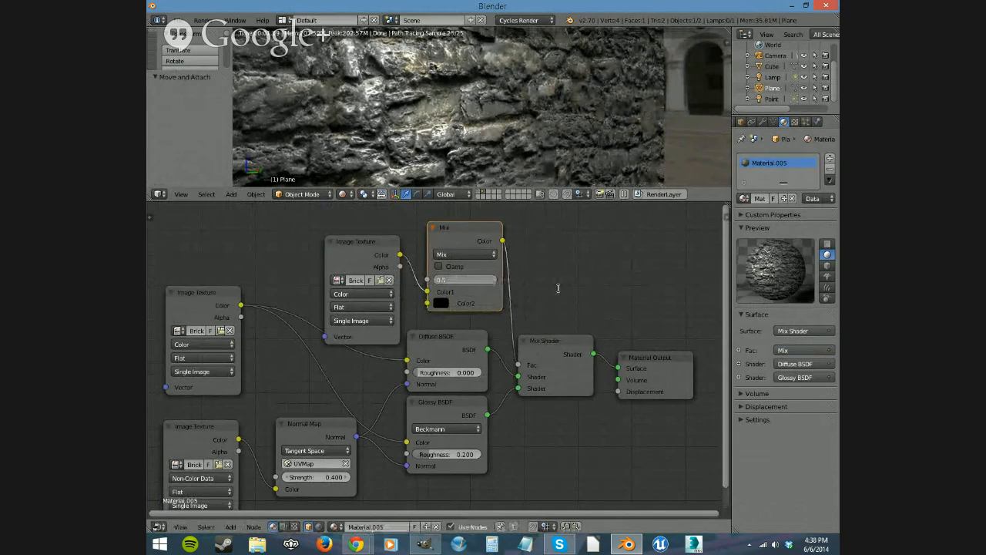
type("0.9")
key("Return")
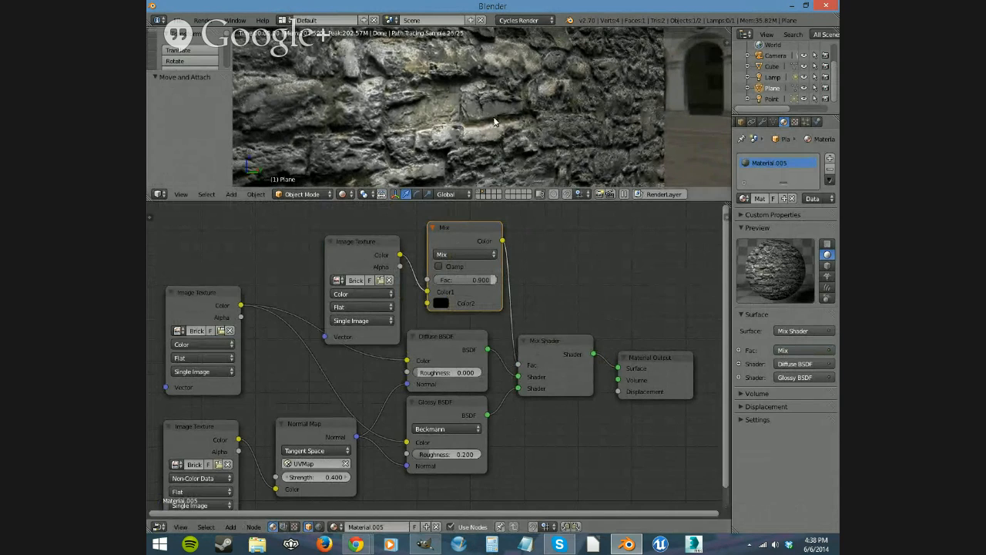
left_click(485, 282)
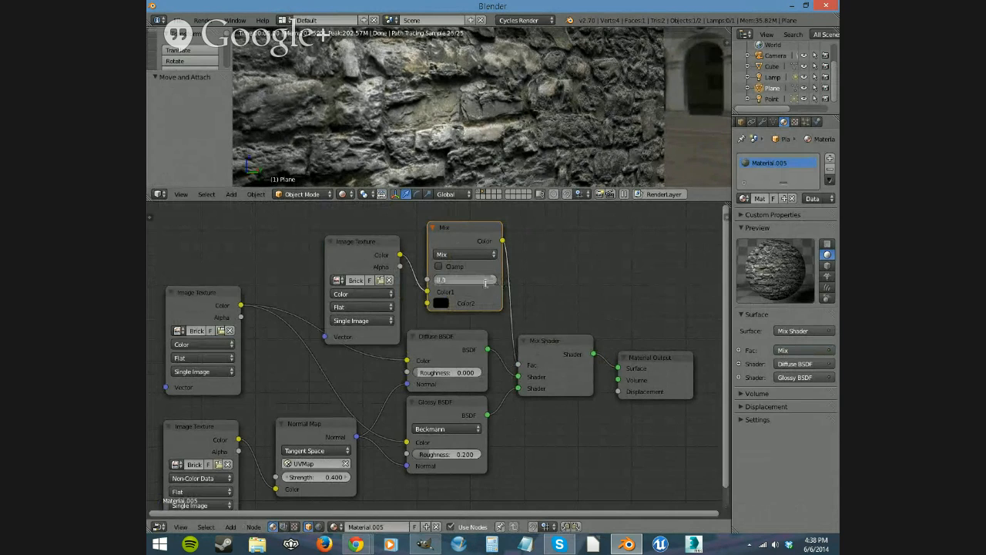
type(".2")
key("Return")
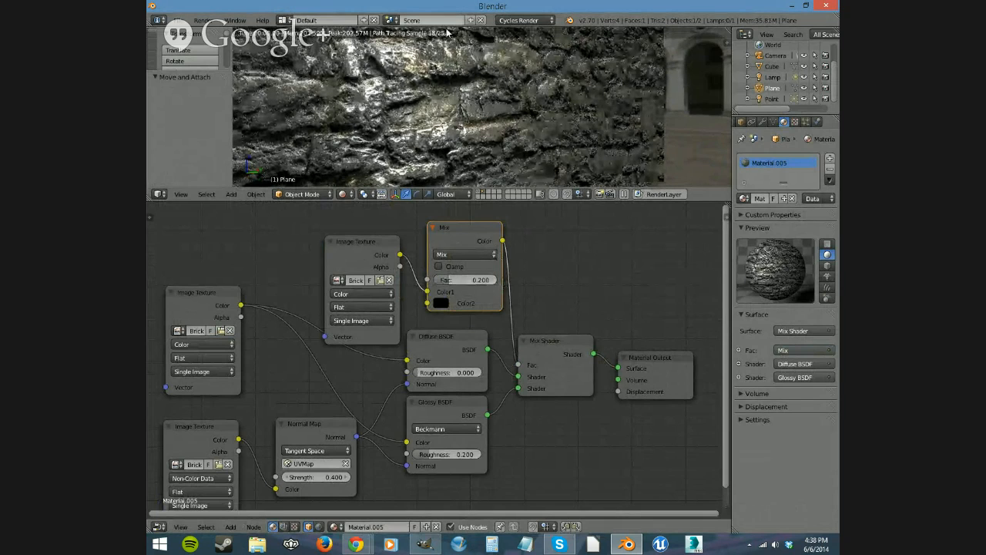
left_click(470, 282)
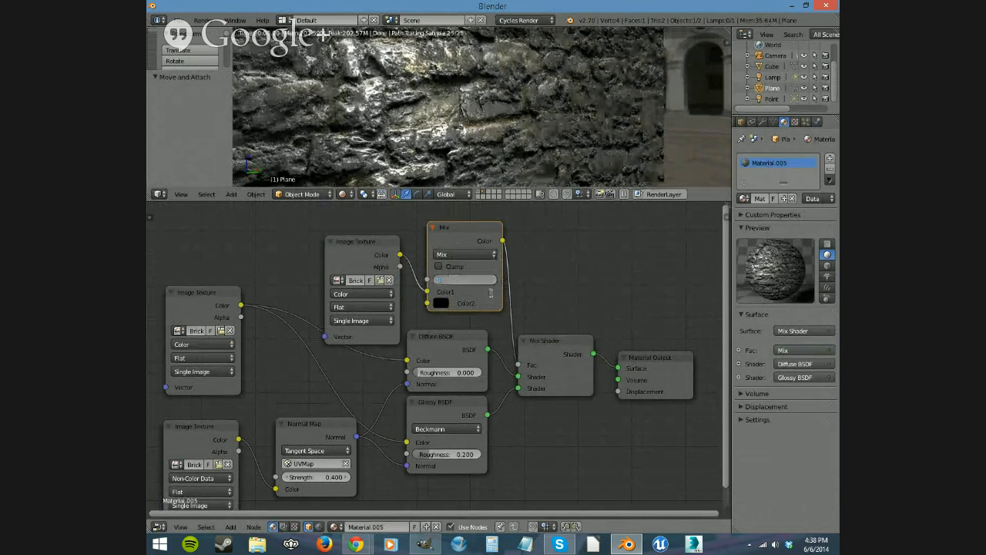
type(".5")
key("Return")
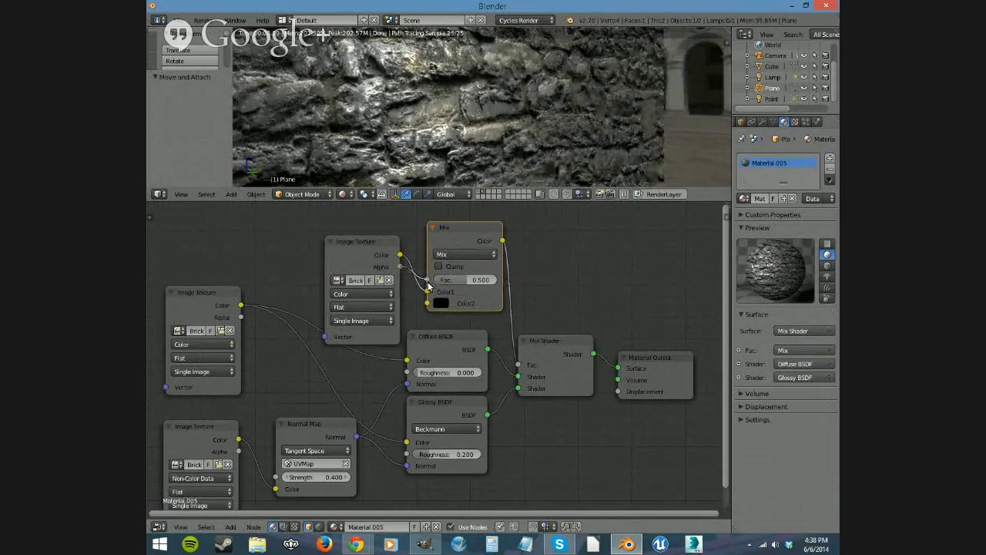
Try linking the third image's alpha to the Mix factor, unlink it again, and set the factor to 0.750.
left_click_drag(427, 281, 427, 280)
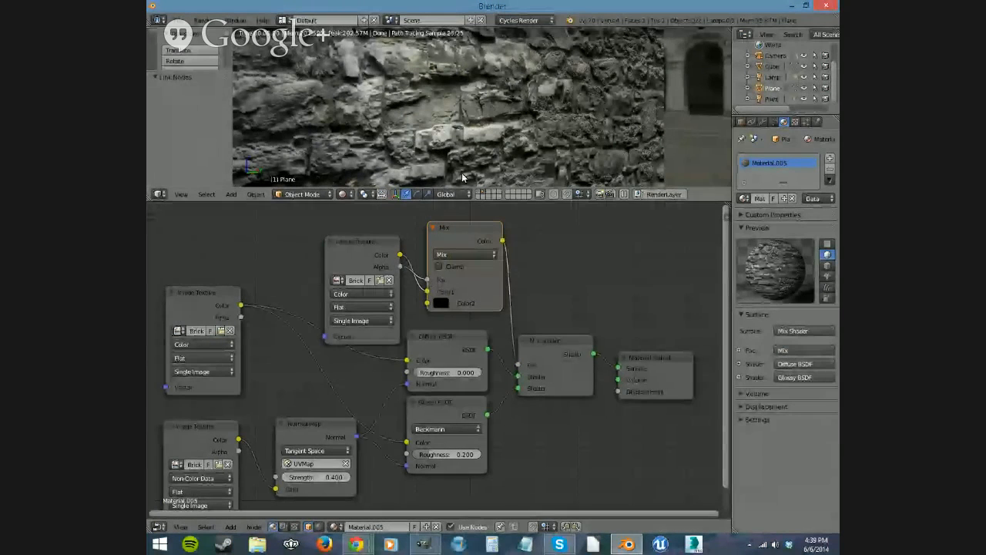
left_click_drag(426, 280, 415, 302)
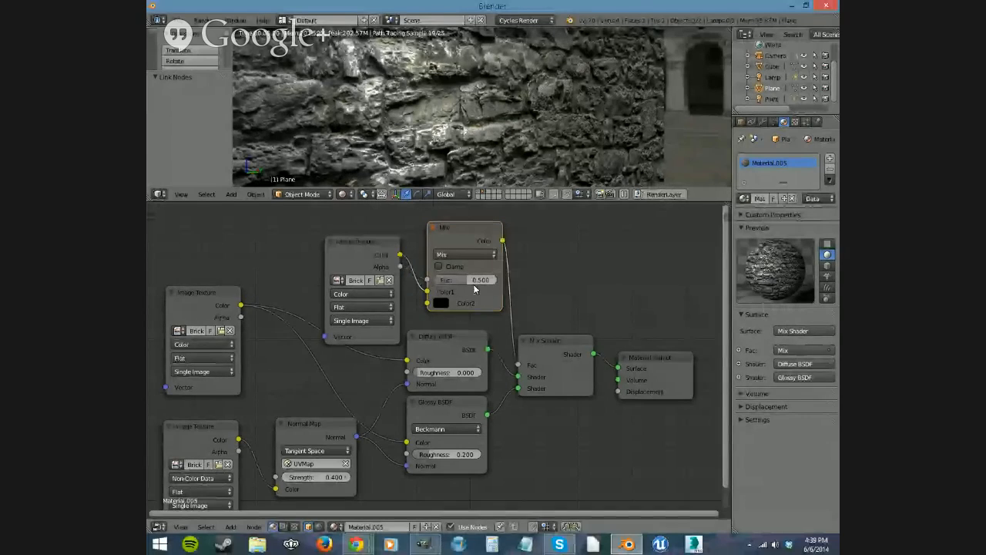
left_click(461, 280)
type("0.15")
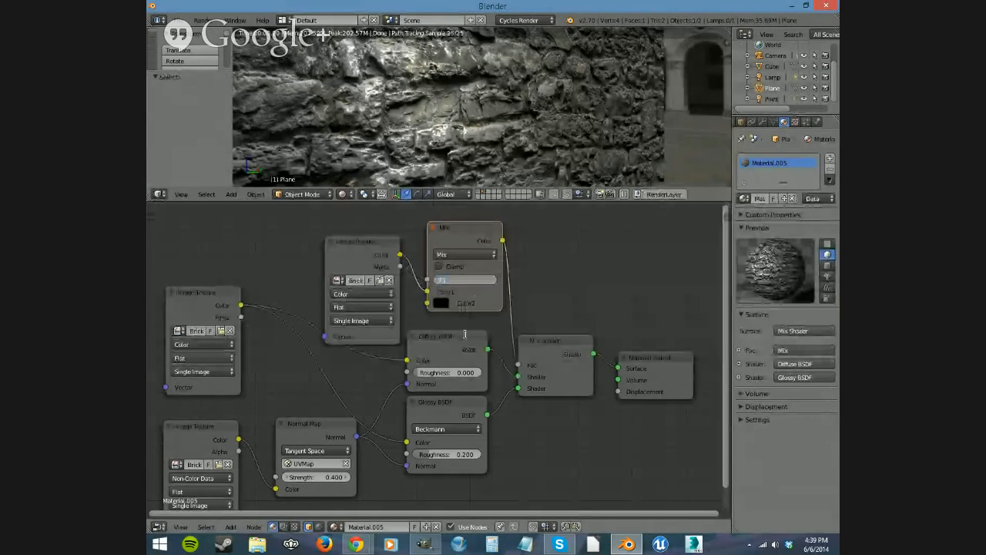
key("Return")
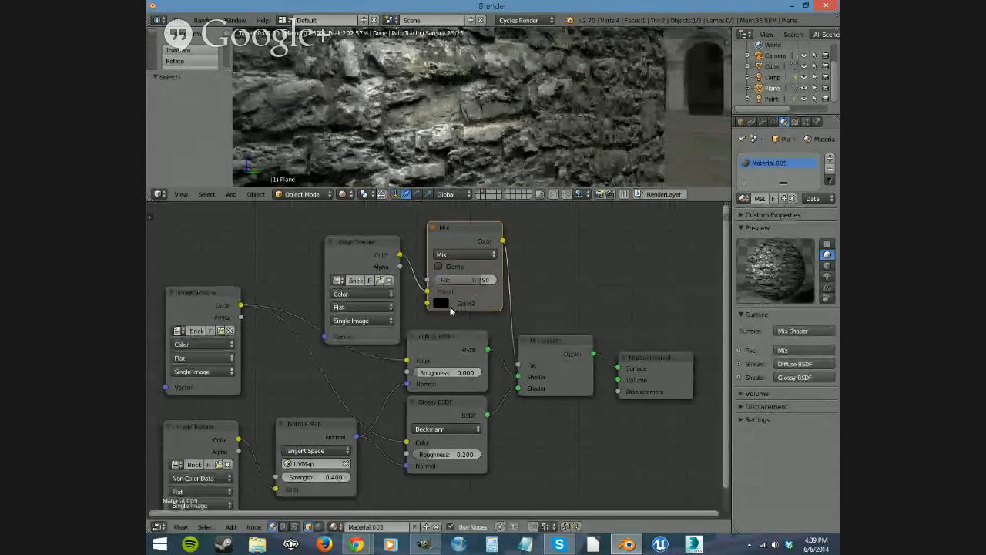
Move the third image texture upward and the color image texture up and outward to make room in the node tree.
left_click_drag(339, 245, 331, 219)
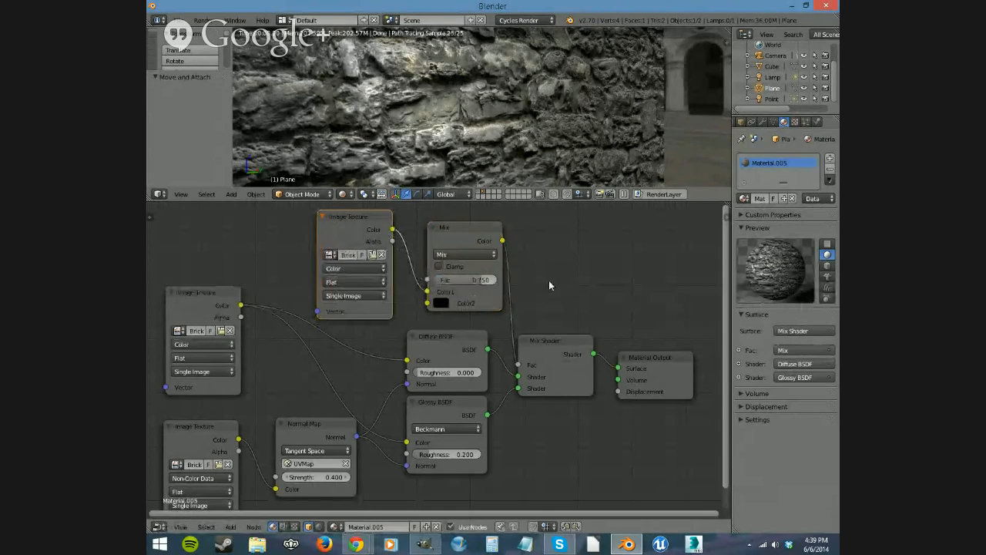
middle_click_drag(549, 286, 568, 288)
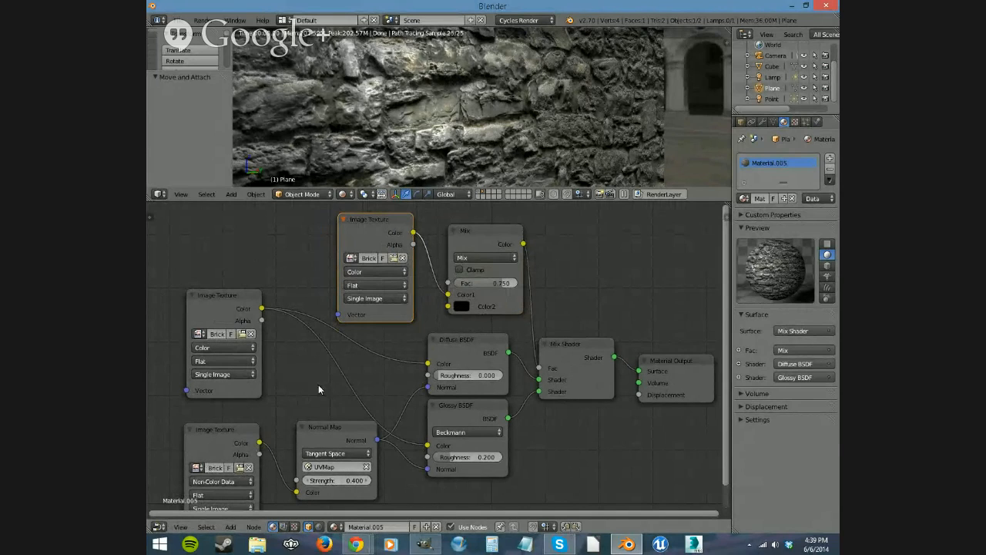
left_click_drag(219, 293, 208, 241)
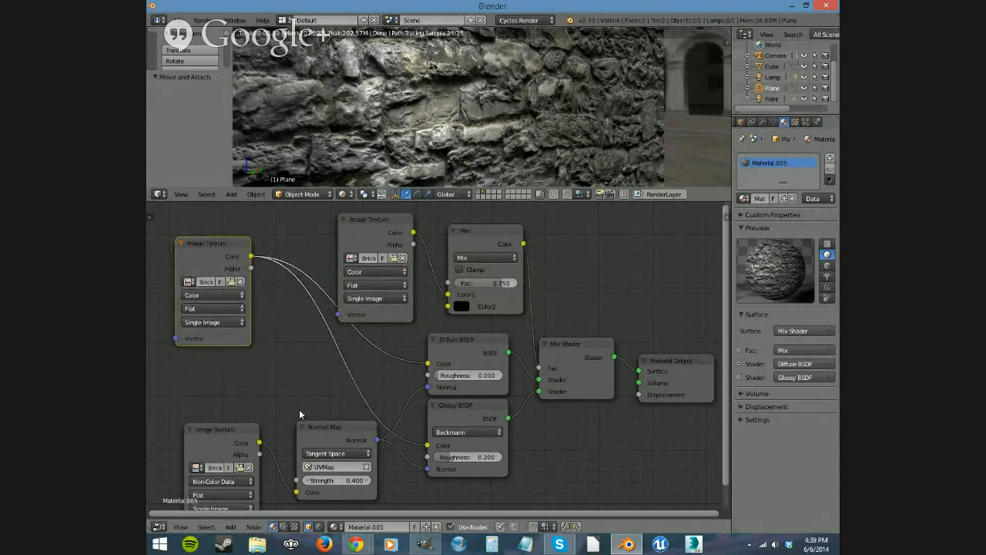
middle_click_drag(289, 394, 441, 373)
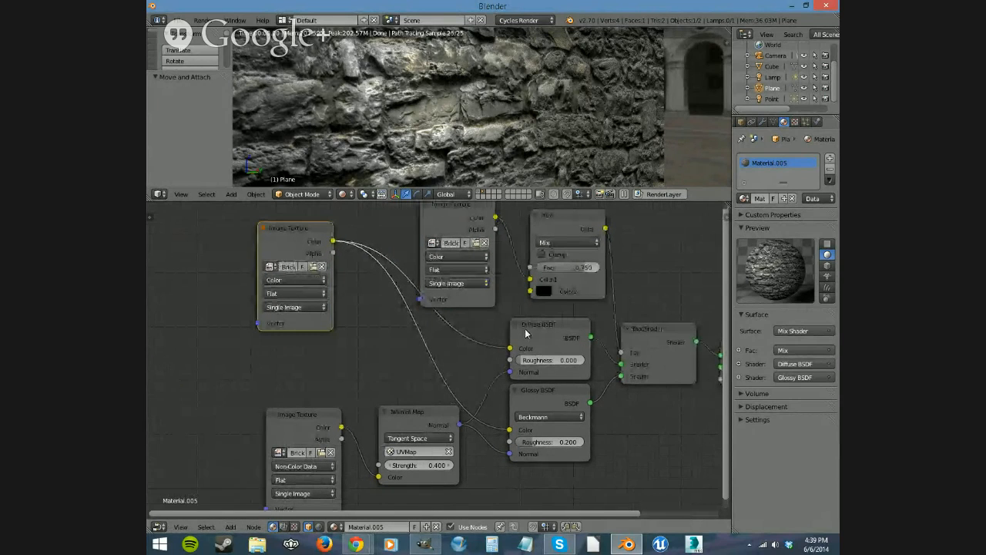
left_click_drag(292, 227, 264, 229)
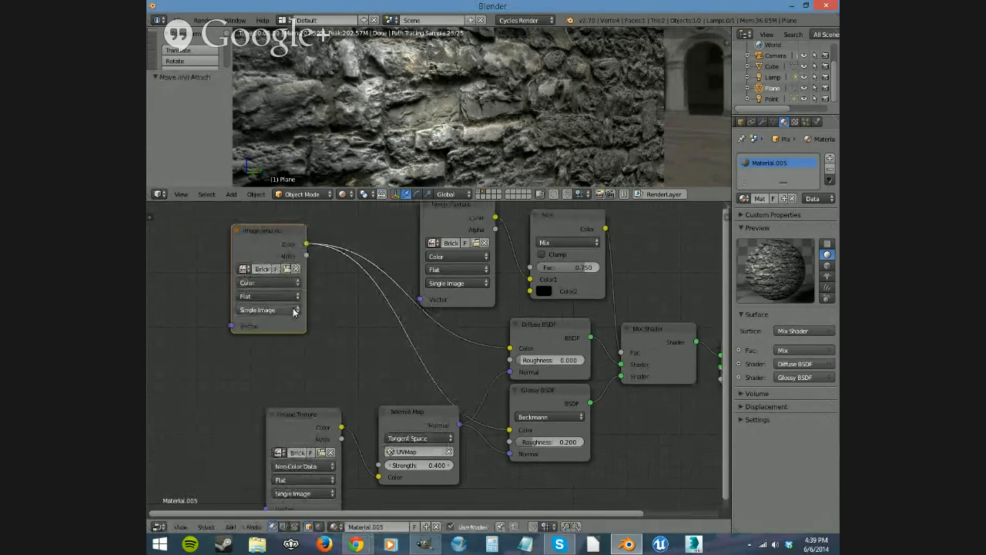
Add a fourth Image Texture node below the color texture and load BrickMessy0128_4_L_a.jpg from Downloads.
key("shift+a")
mouse_move(205, 360)
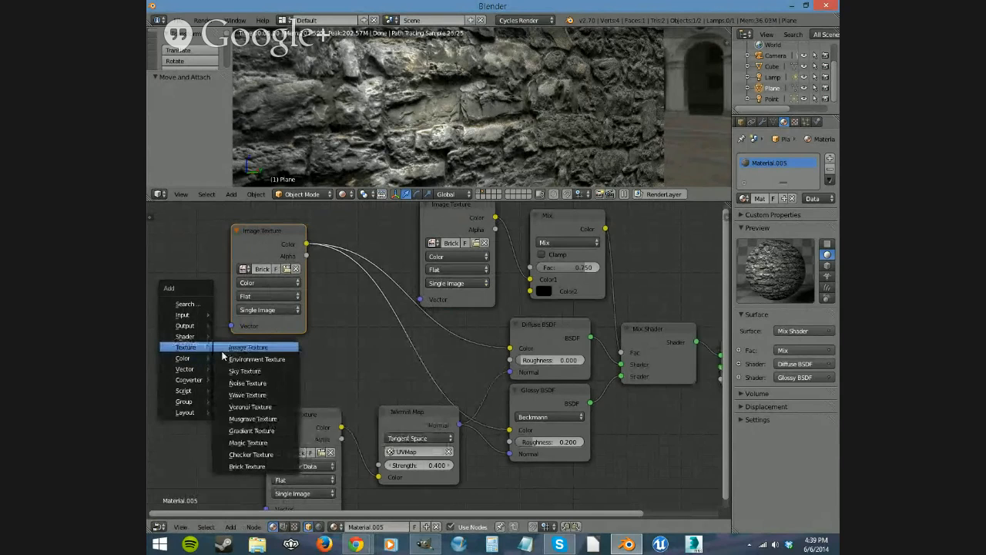
left_click(248, 347)
left_click(210, 389)
left_click(211, 389)
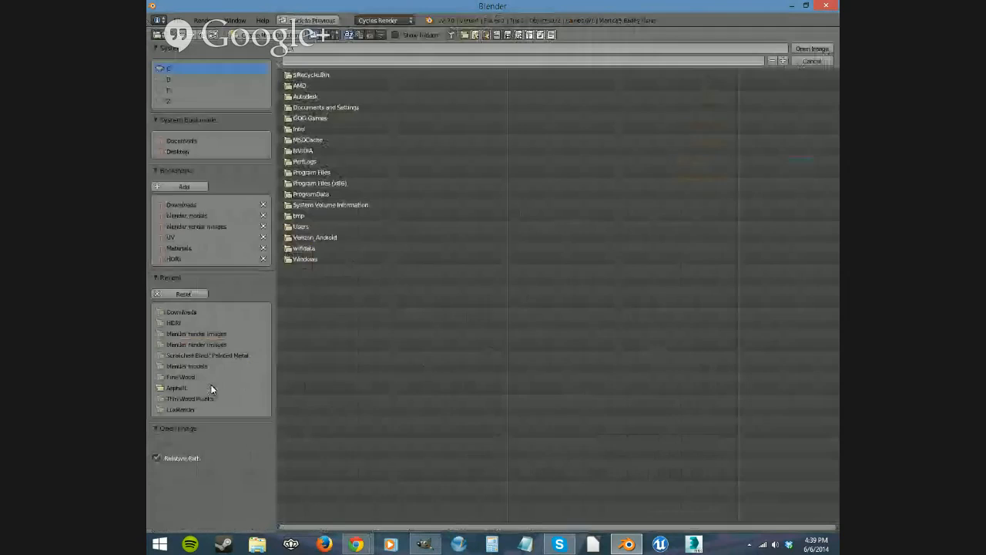
left_click(178, 310)
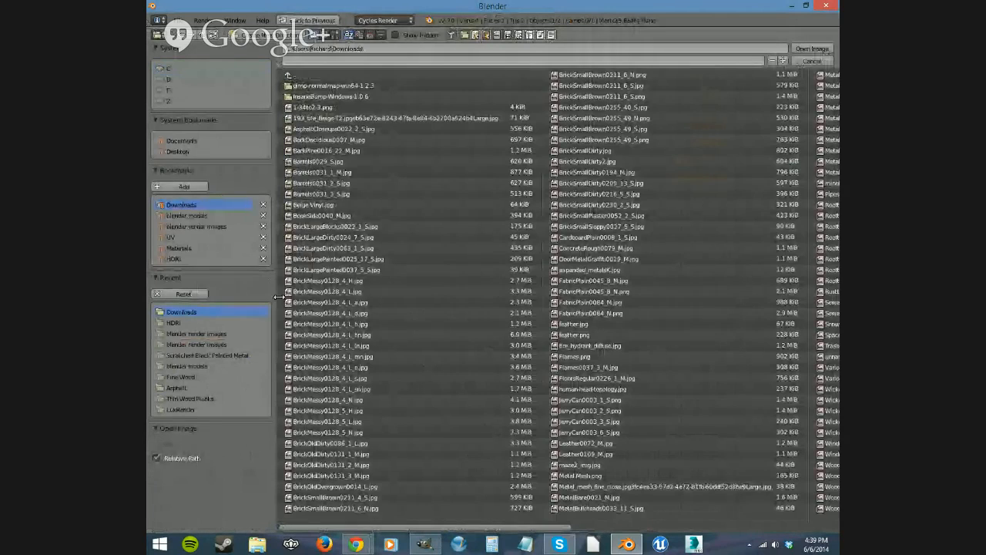
double_click(344, 298)
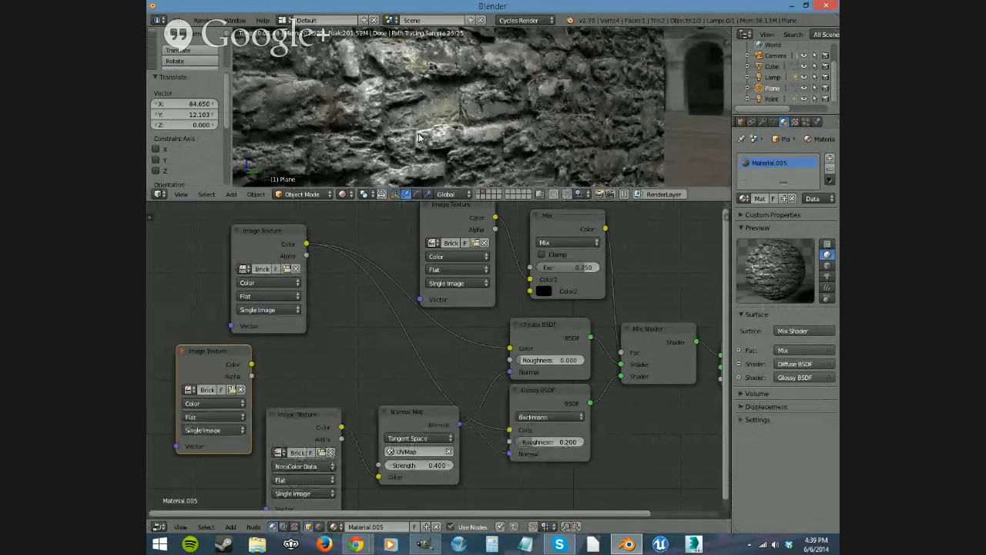
Add a MixRGB node between the color and fourth image textures and the BSDF nodes.
key("shift+a")
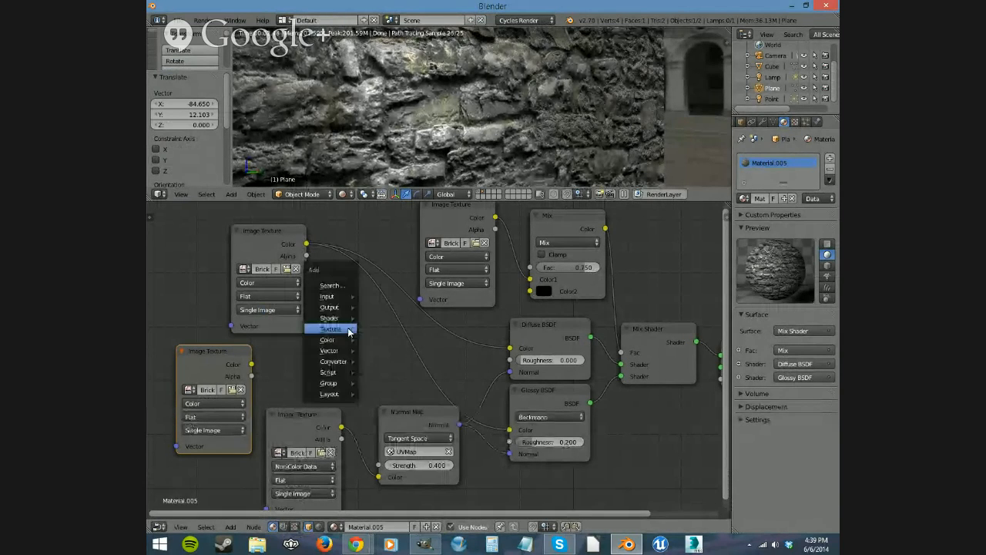
mouse_move(339, 340)
left_click(388, 340)
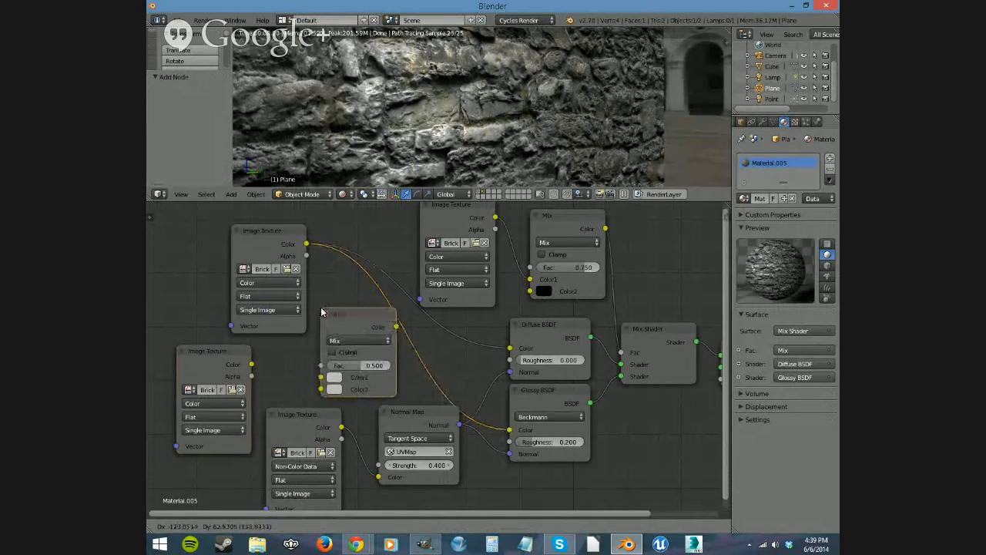
left_click(318, 316)
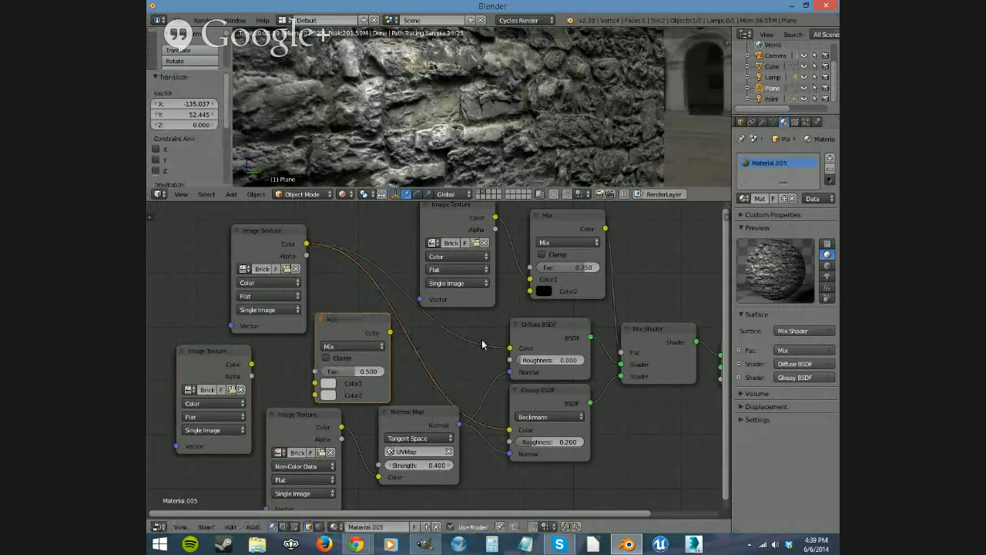
Route the color image through Color1 of the new Mix node to the Diffuse color, and link the fourth image to Color2.
left_click_drag(508, 348, 316, 382)
key("g")
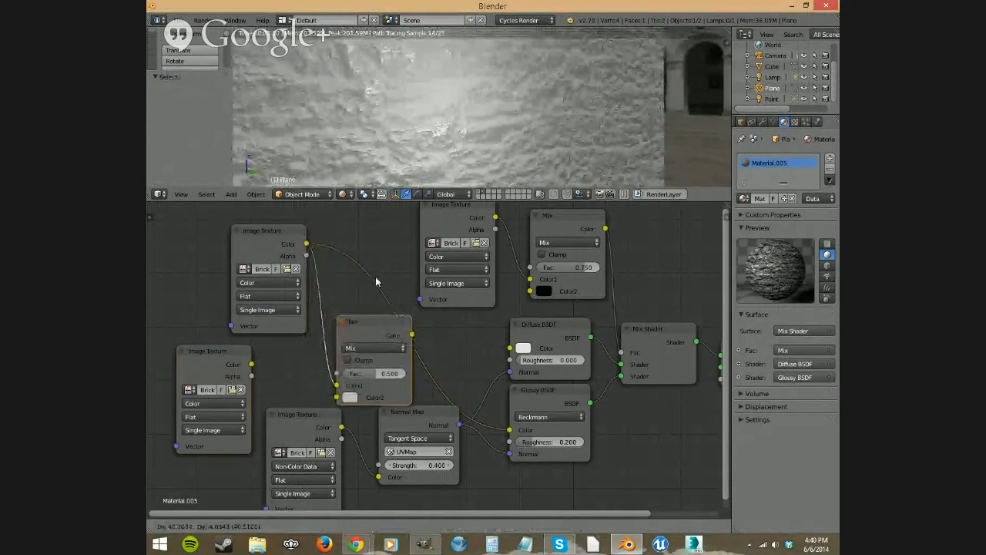
left_click(368, 243)
left_click_drag(403, 301, 509, 349)
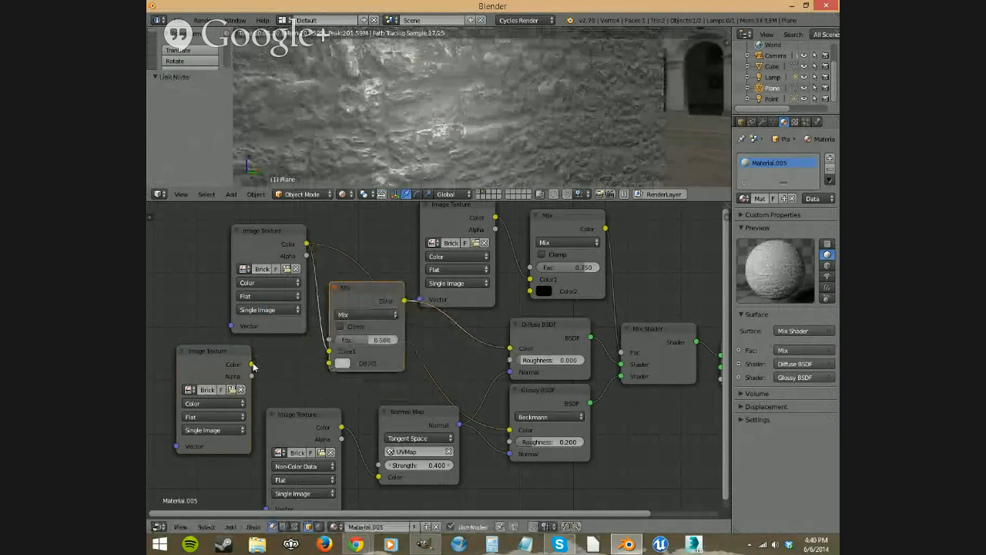
left_click_drag(251, 363, 328, 363)
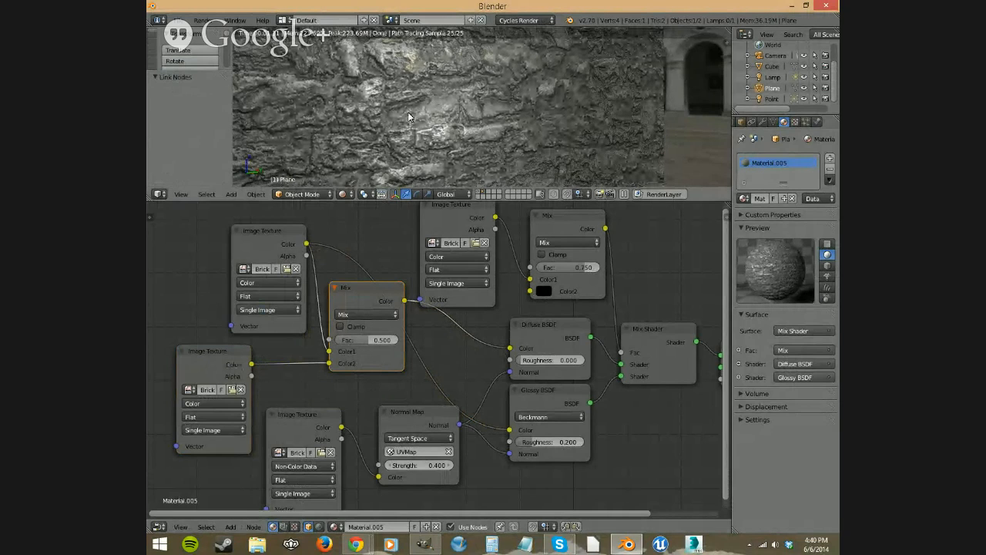
Link the fourth image's alpha to the new Mix node's factor and swap its two color inputs, comparing with the alpha unlinked.
right_click(273, 247)
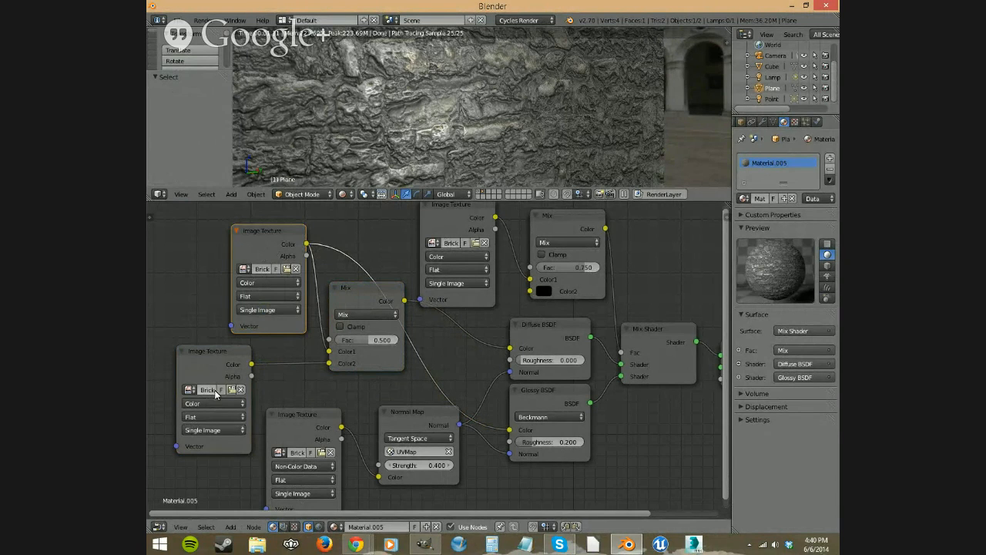
left_click_drag(251, 376, 331, 341)
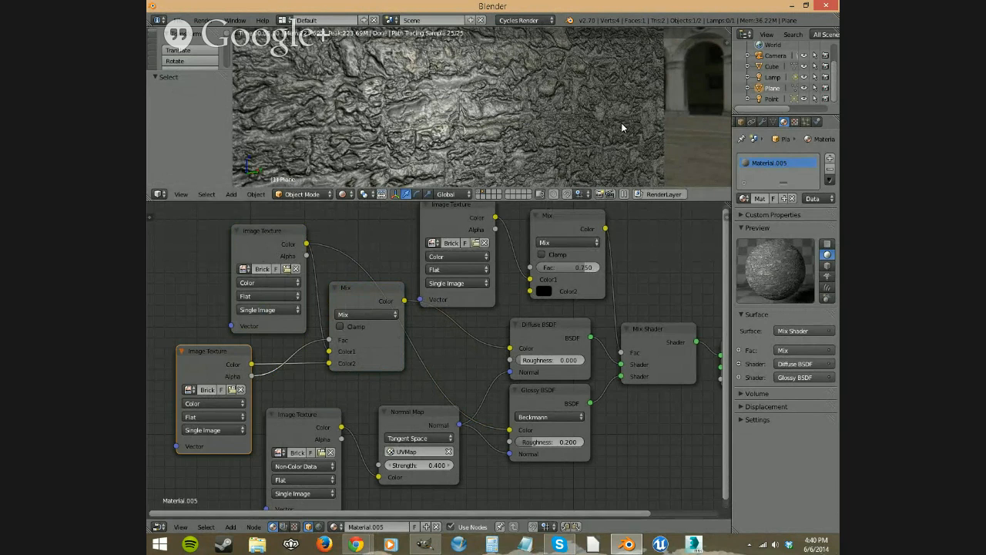
mouse_move(329, 352)
left_mouse_down()
mouse_move(308, 367)
mouse_move(326, 353)
left_mouse_up()
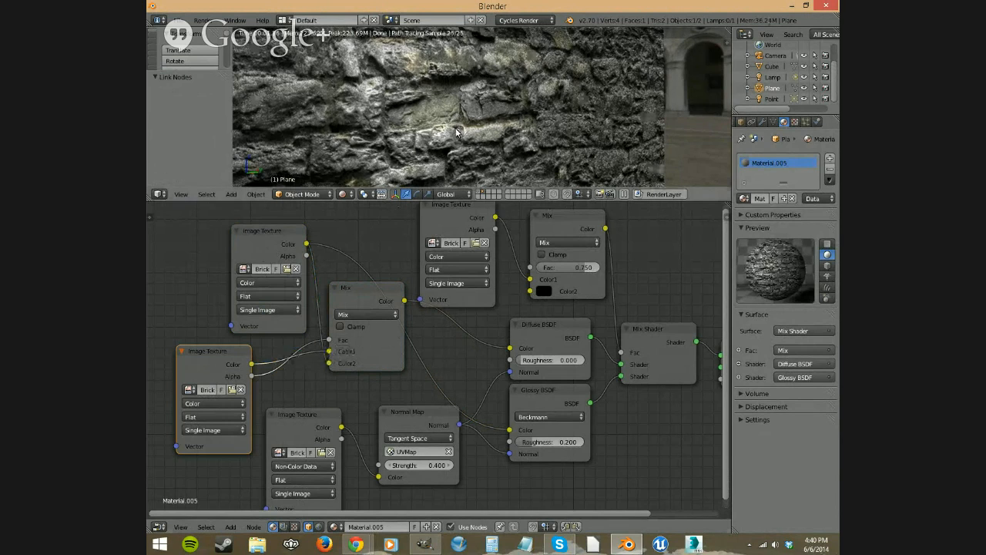
left_click_drag(331, 341, 317, 351)
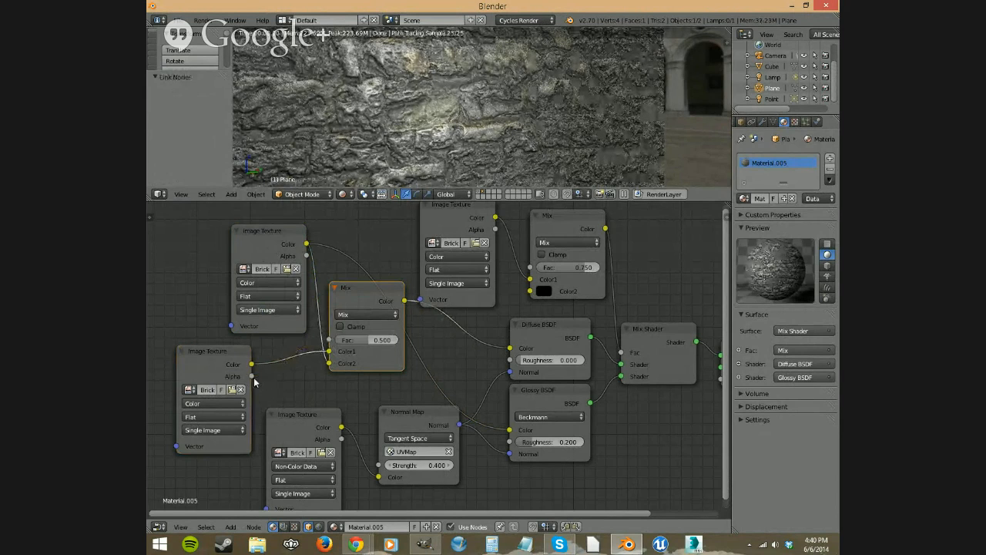
left_click_drag(252, 376, 330, 340)
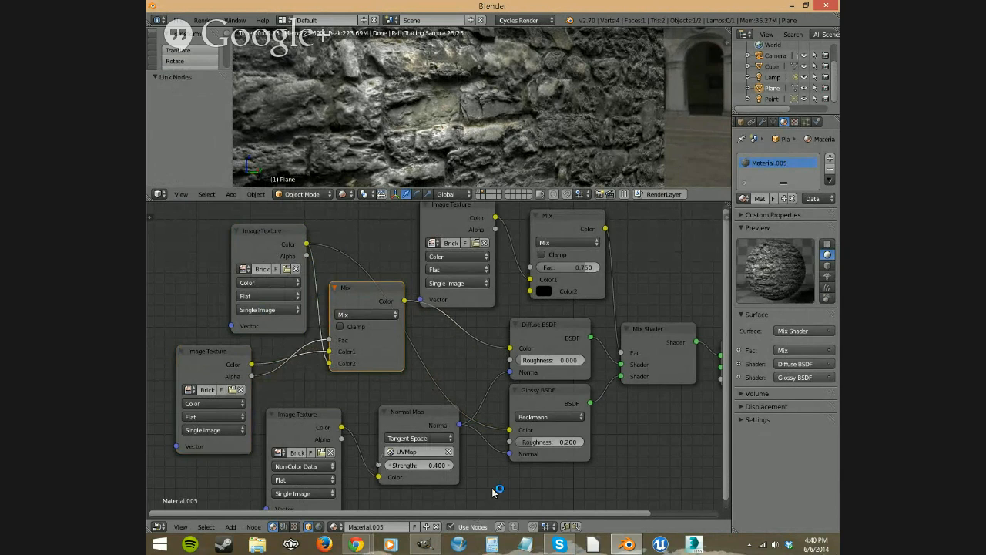
middle_click_drag(495, 491, 467, 475)
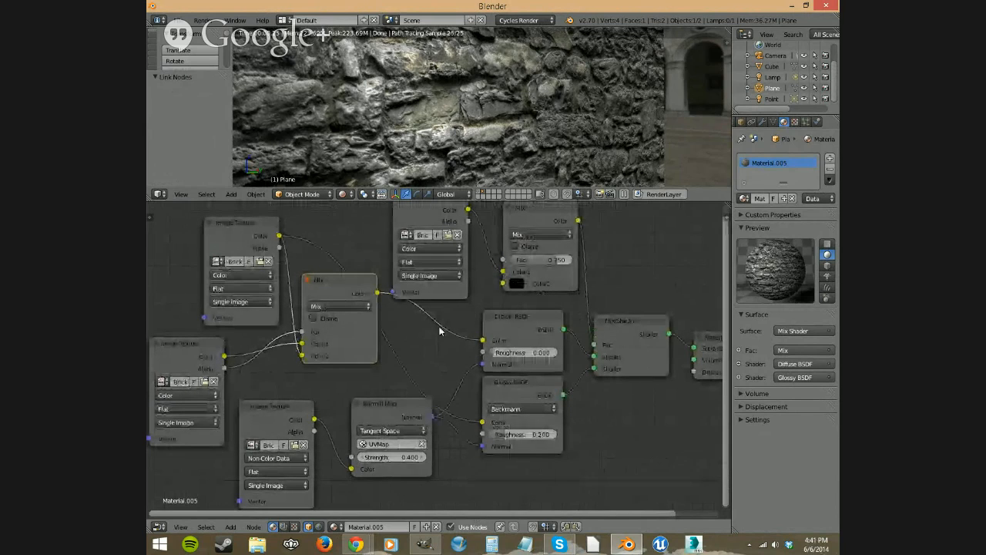
scroll(586, 435, "down", 1)
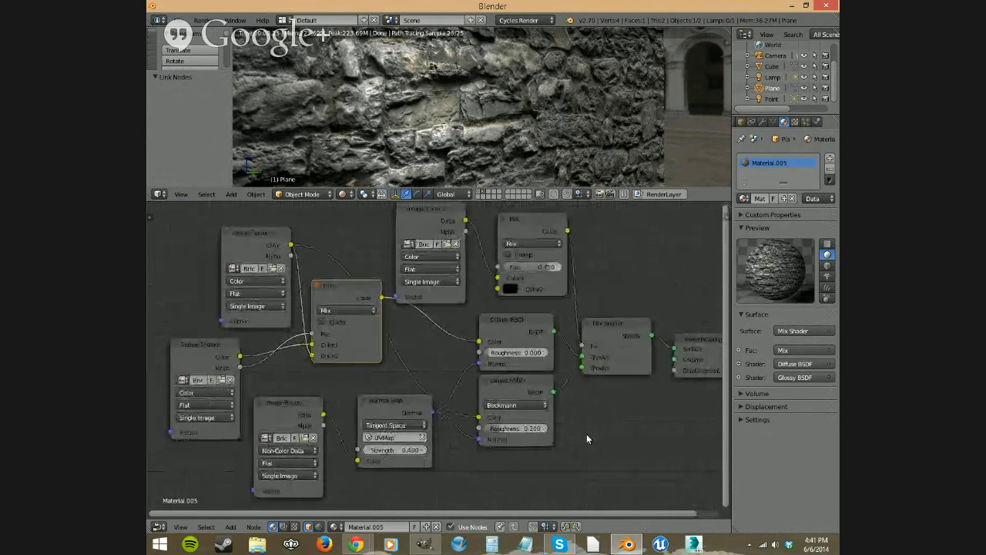
Move the new Mix node down, clear of the specular image node, and relink the Glossy BSDF's color input.
scroll(586, 438, "down", 1)
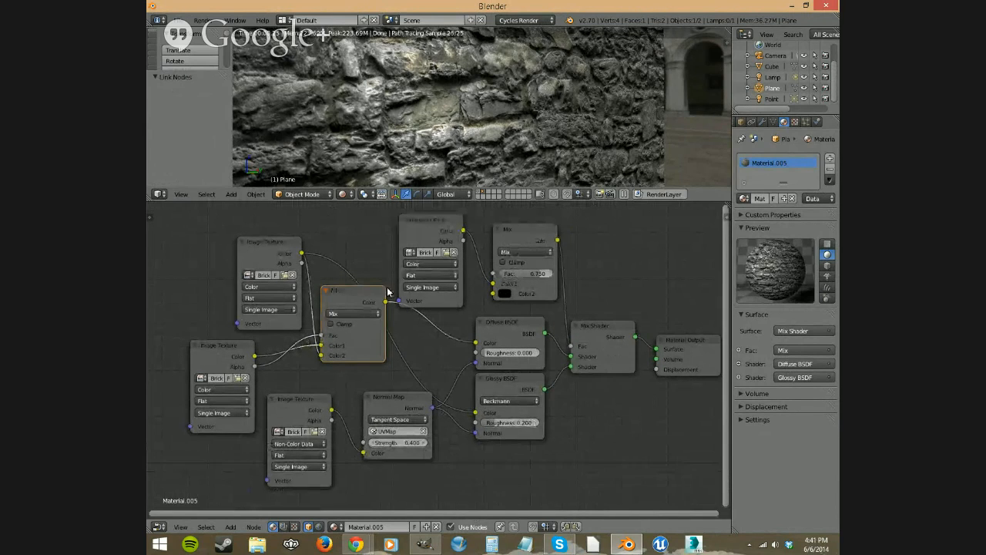
left_click_drag(365, 295, 363, 318)
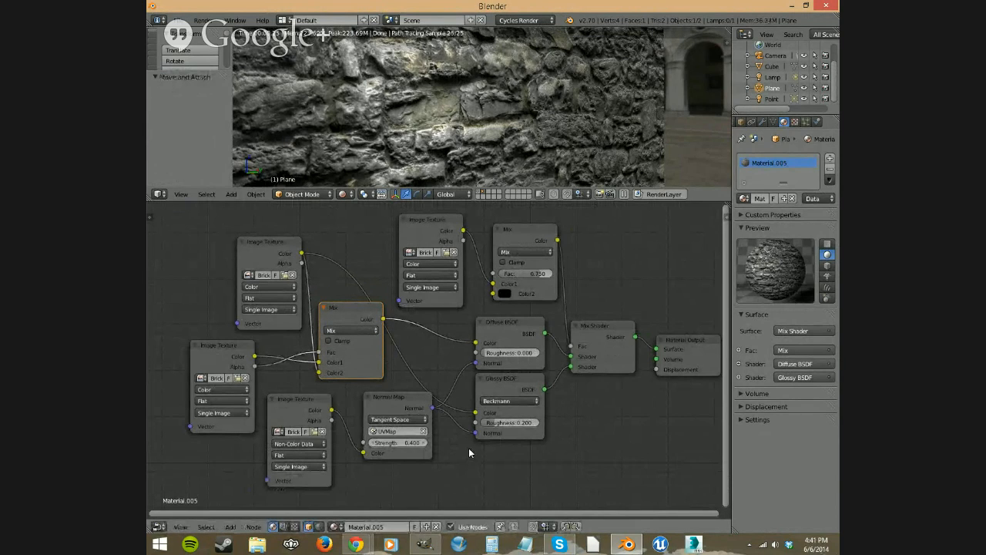
left_click_drag(332, 419, 353, 401)
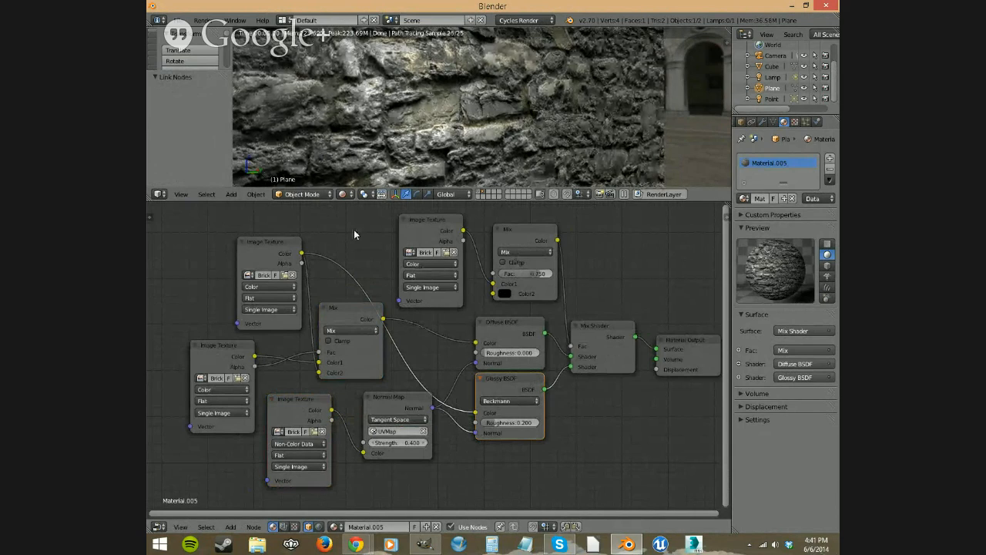
Select the Point lamp and, in a maximized rendered view, move it along the wall with the global X axis locked.
key("ctrl+Up")
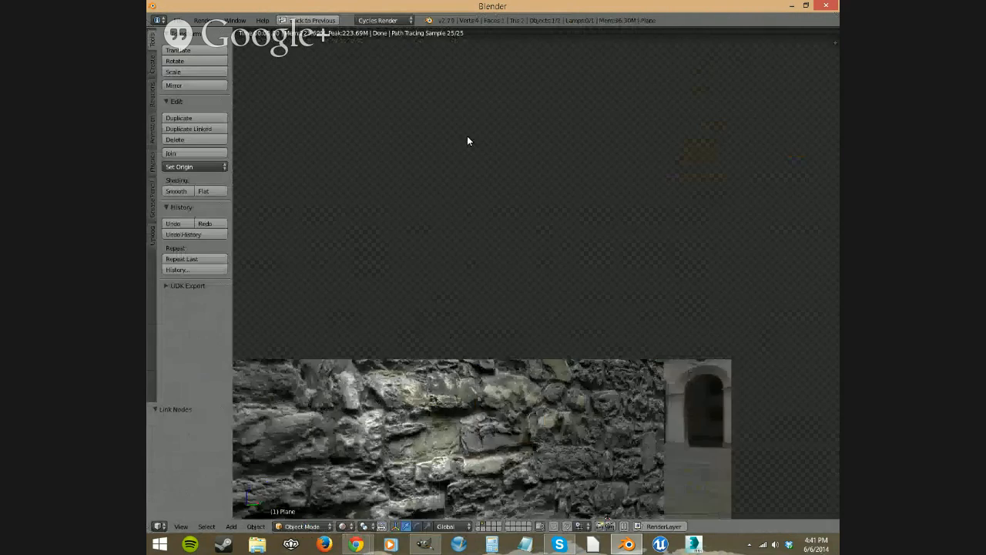
key("ctrl+Up")
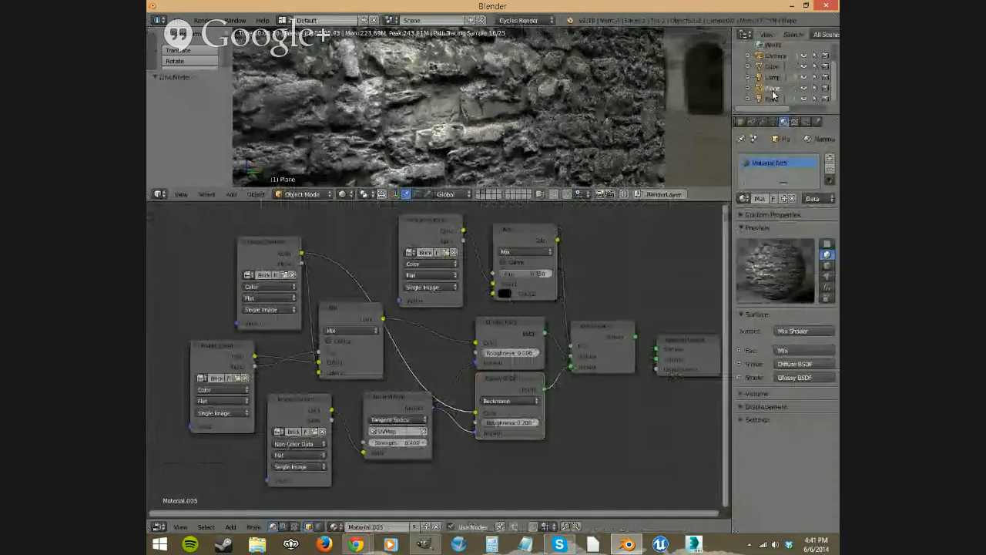
right_click(519, 108)
key("ctrl+Up")
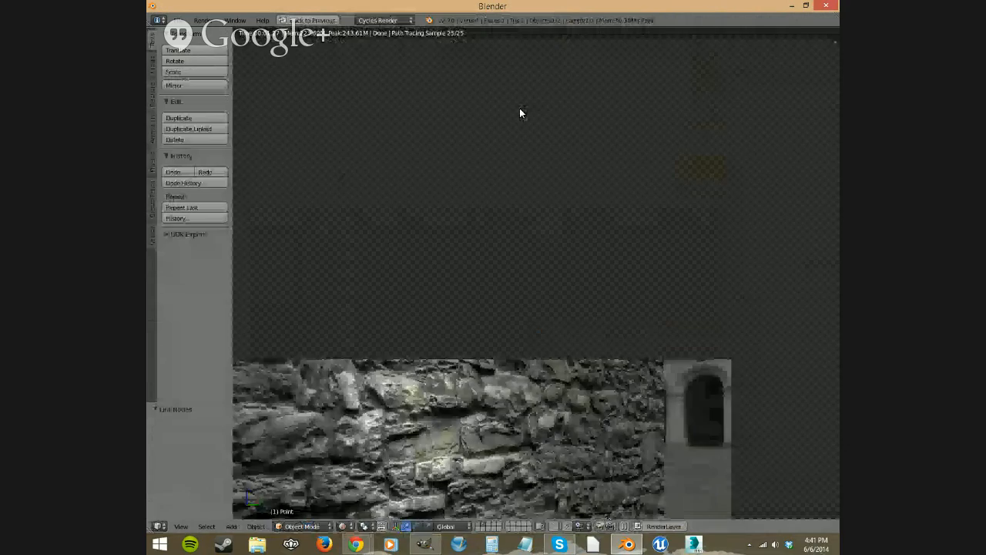
key("shift+x")
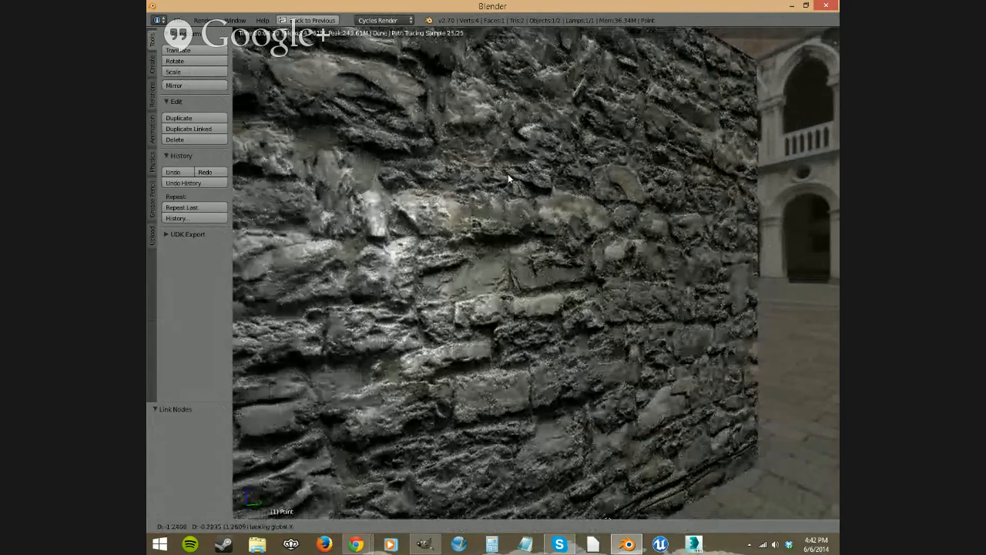
left_click(508, 178)
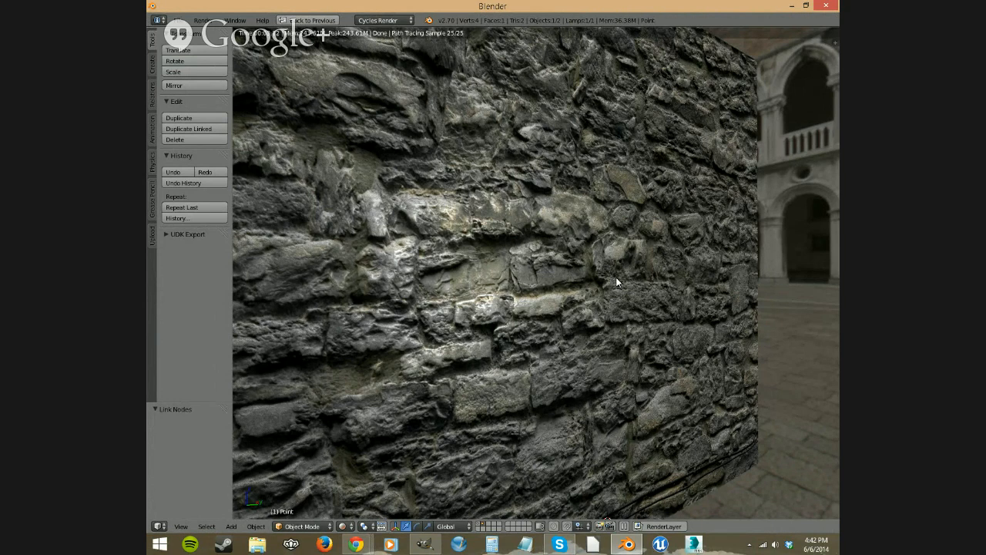
Restore the split layout with the plane selected, and enlarge the 3D viewport over the node editor in solid shading.
key("ctrl+Up")
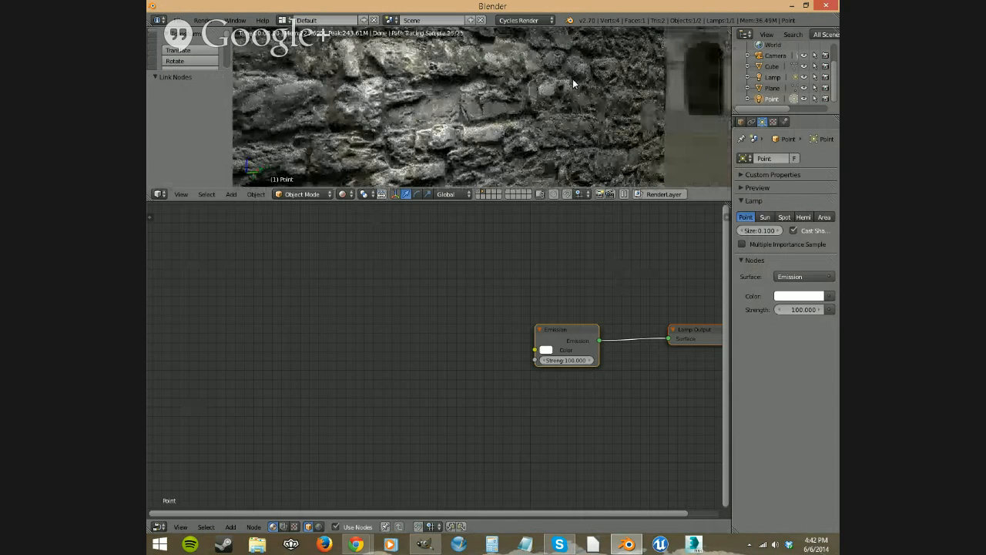
right_click(573, 84)
left_click_drag(596, 203, 605, 414)
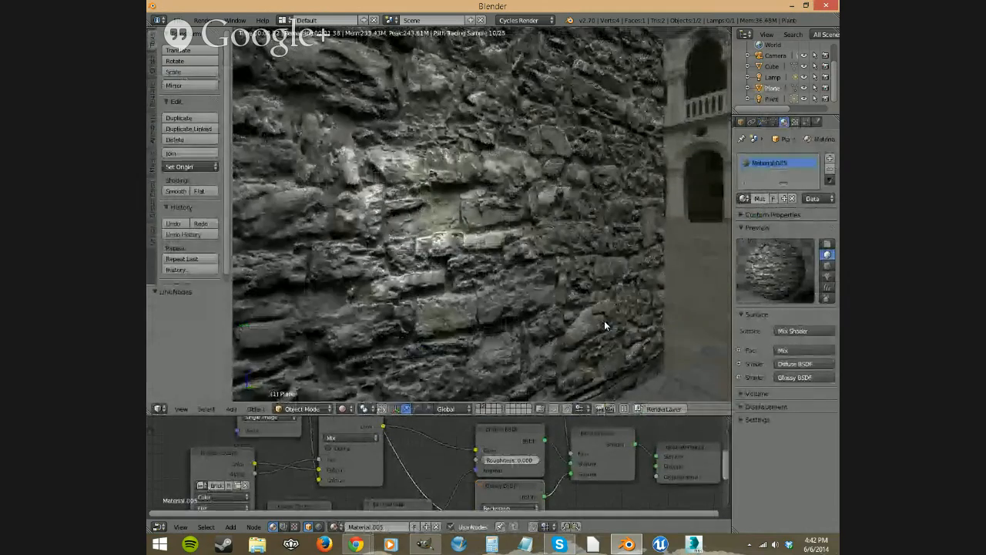
key("shift+z")
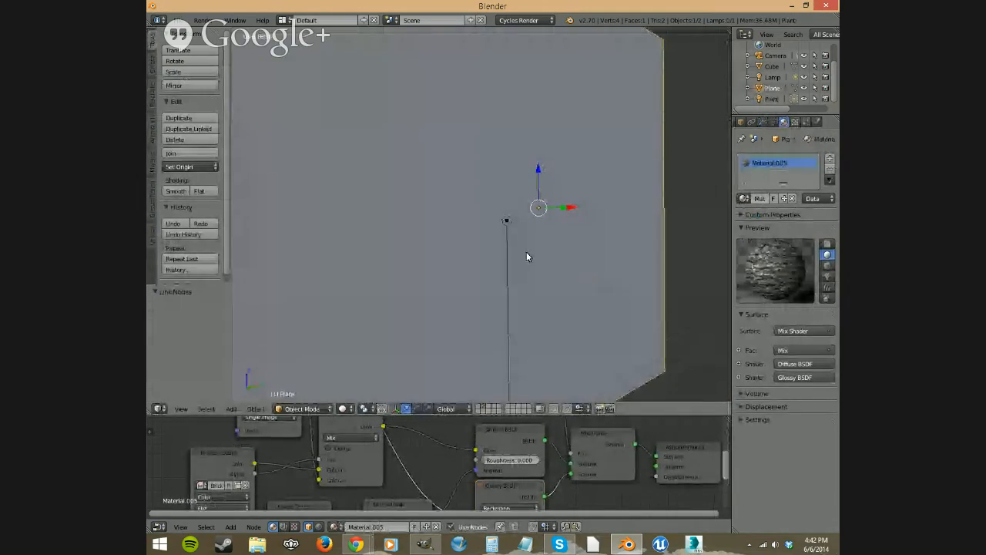
mouse_move(526, 257)
middle_mouse_down()
mouse_move(495, 275)
mouse_move(518, 255)
middle_mouse_up()
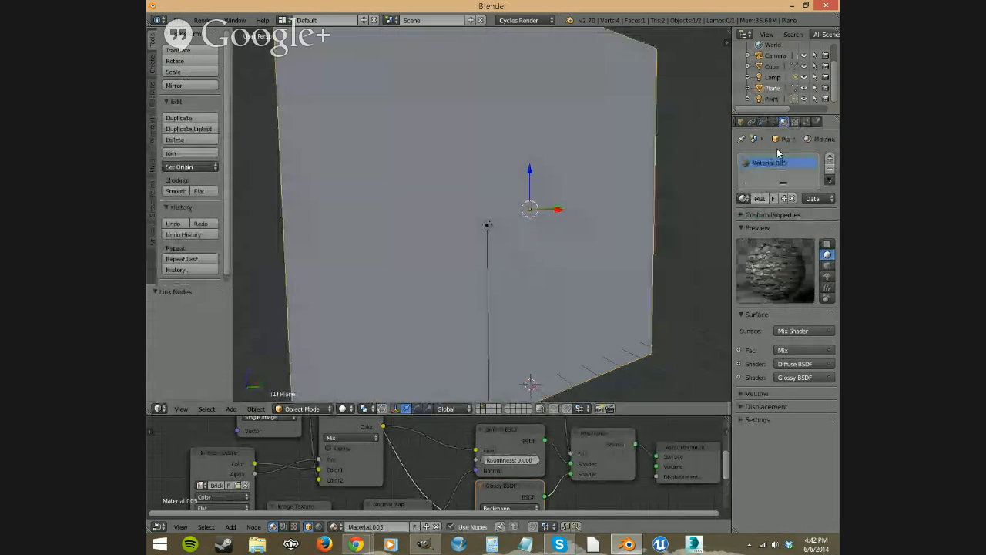
Subdivide the plane's mesh four times in edit mode, using one cut each time.
left_click(761, 121)
left_click(791, 159)
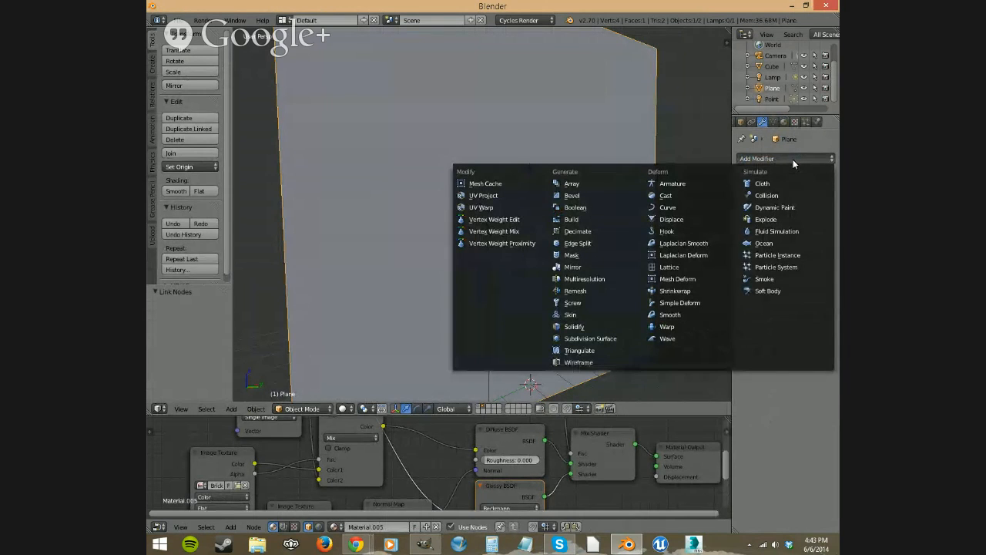
key("Tab")
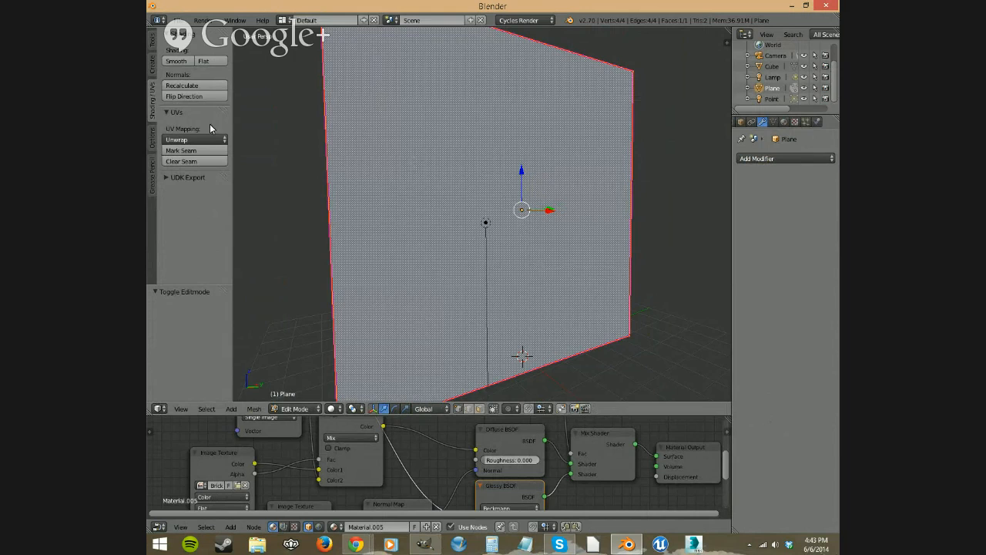
left_click(151, 45)
left_click(184, 216)
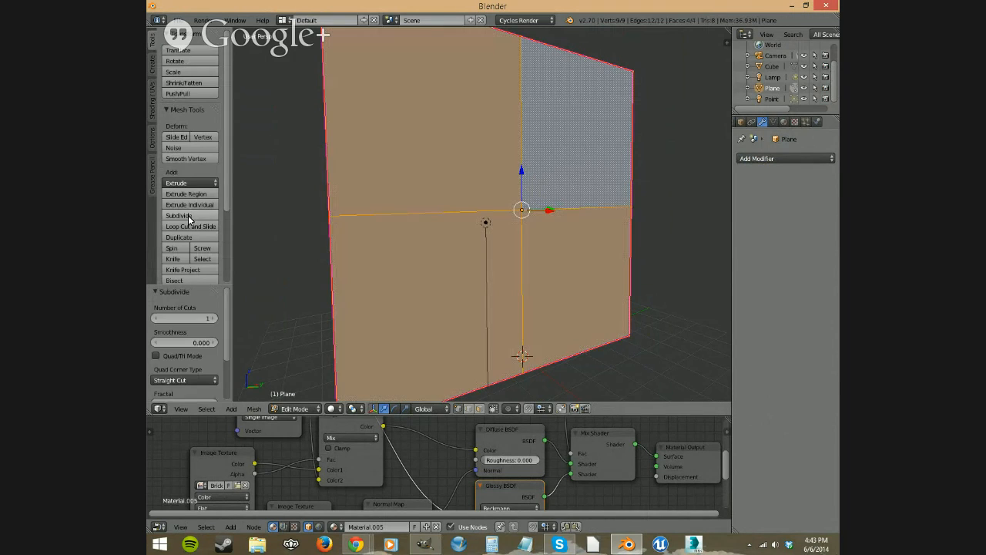
left_click(188, 218)
left_click(188, 218)
left_click(188, 218)
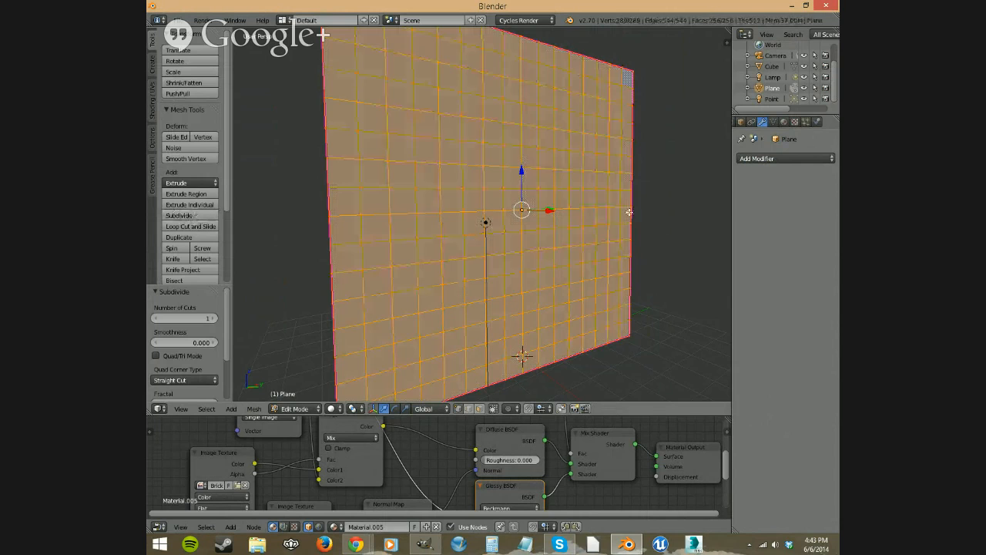
Select all four outer border edges of the subdivided plane and set their edge crease to 1.000.
right_click(636, 162, "alt")
right_click(606, 62, "alt+shift")
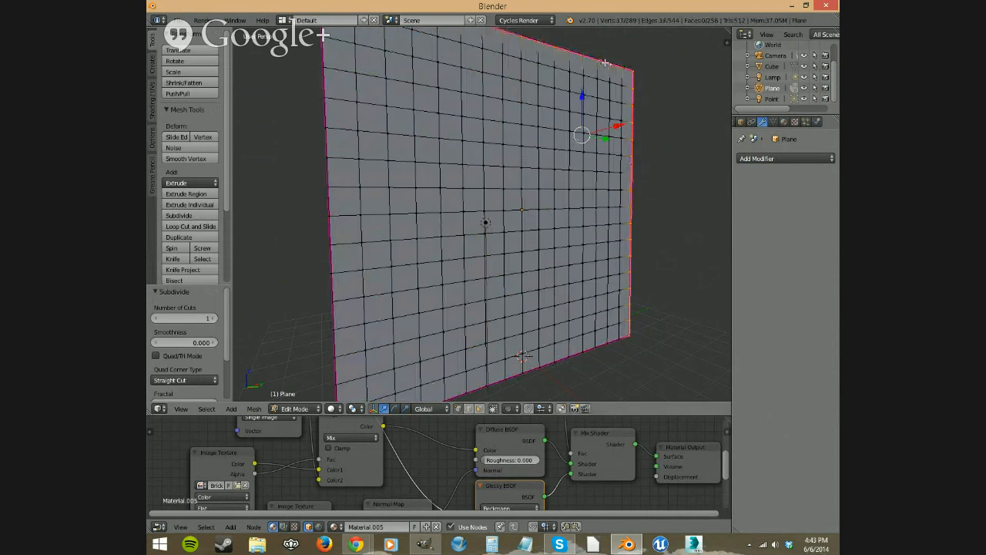
right_click(324, 175, "alt+shift")
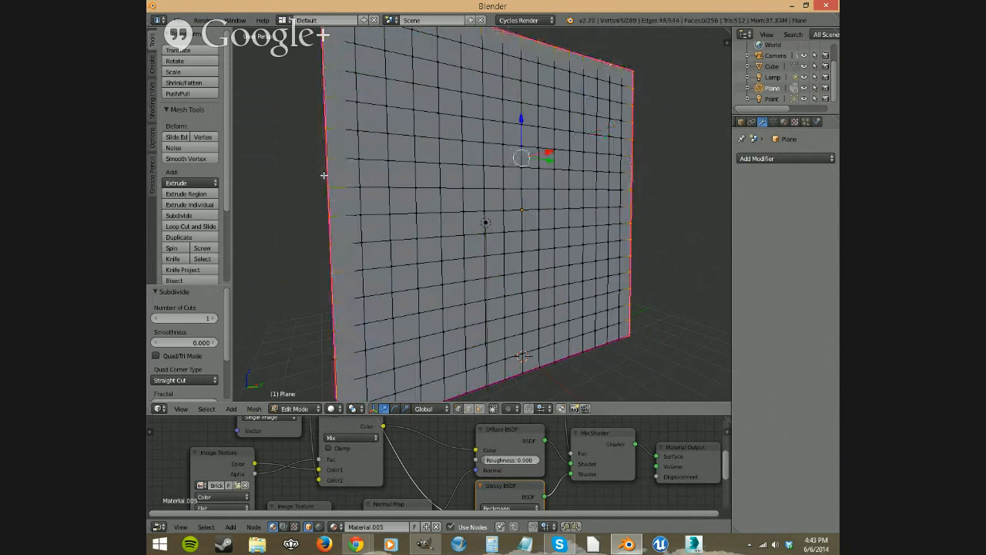
right_click(507, 381, "alt+shift")
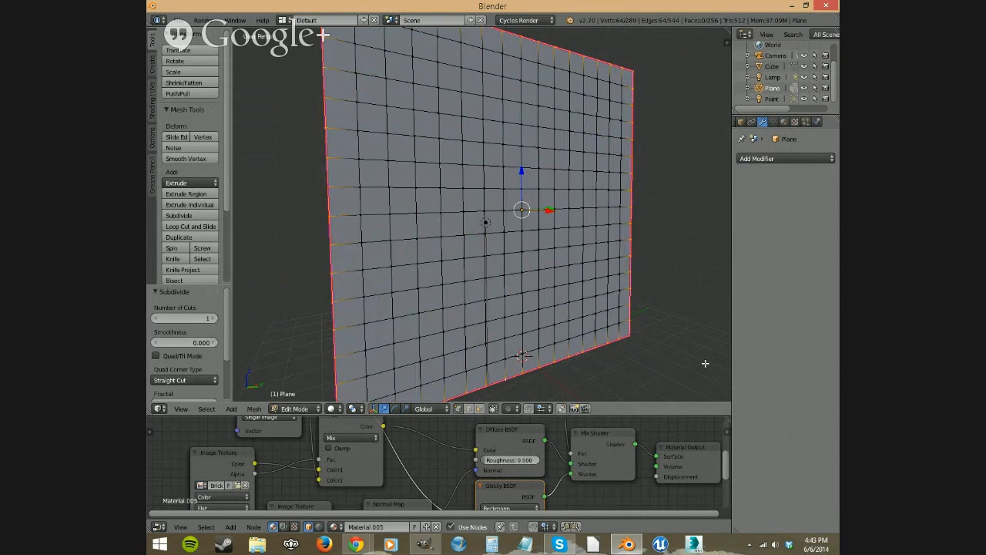
key("shift+e")
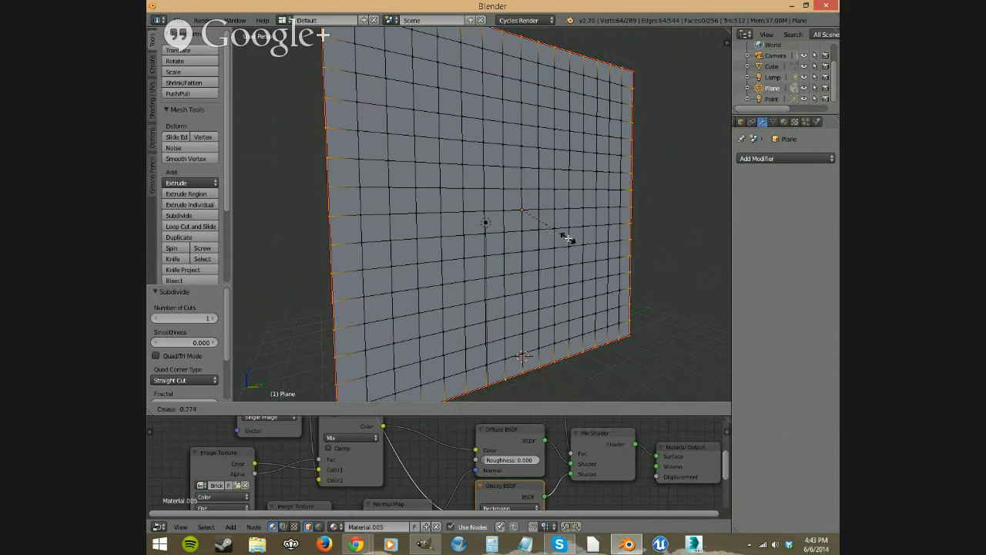
left_click(567, 238)
key("shift+e")
left_click(638, 308)
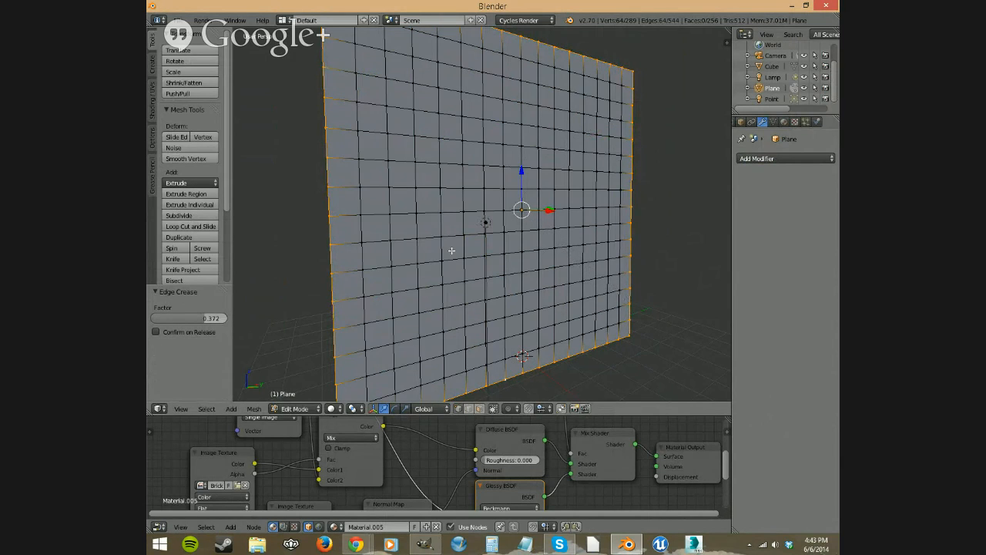
key("shift+e")
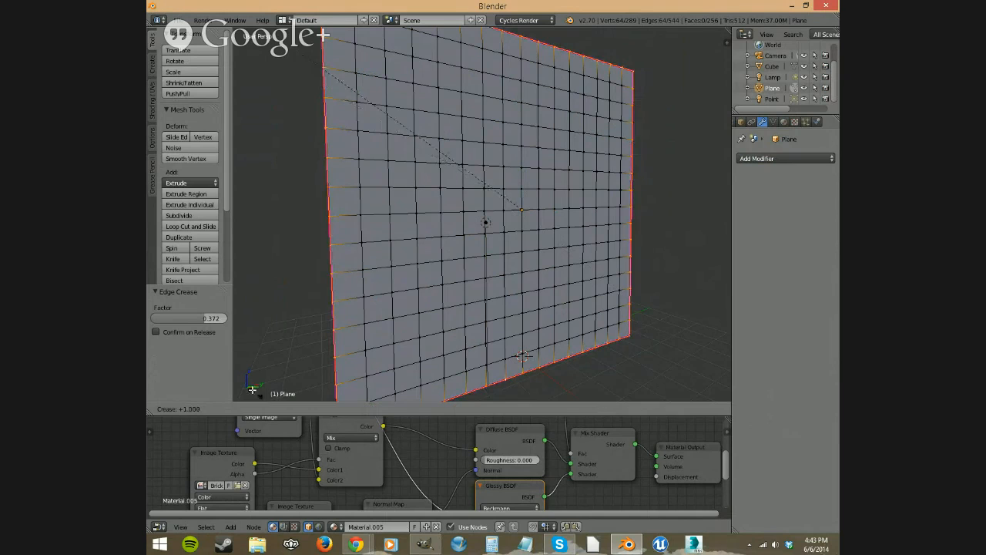
left_click(468, 160)
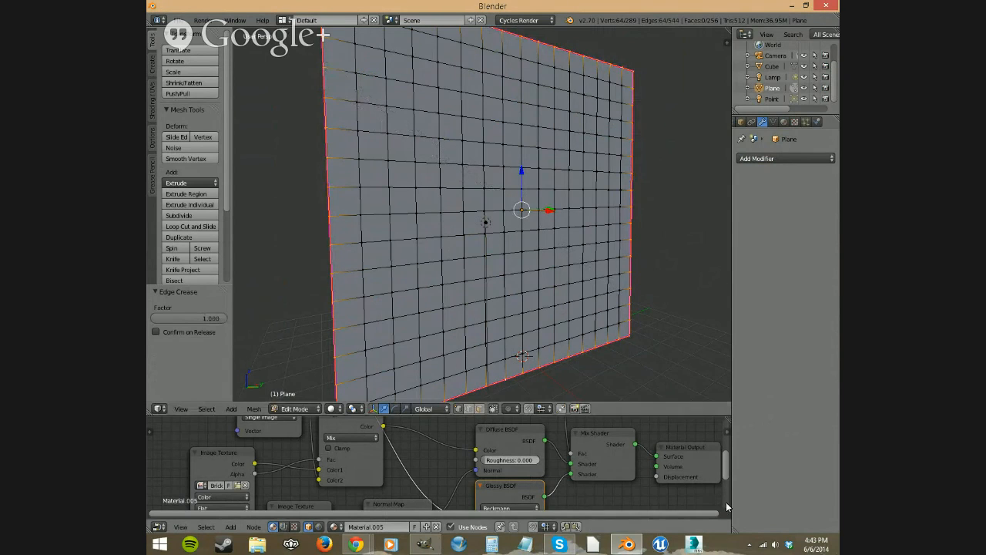
Add a Subdivision Surface modifier to the plane and set its view subdivisions to 5.
left_click(765, 158)
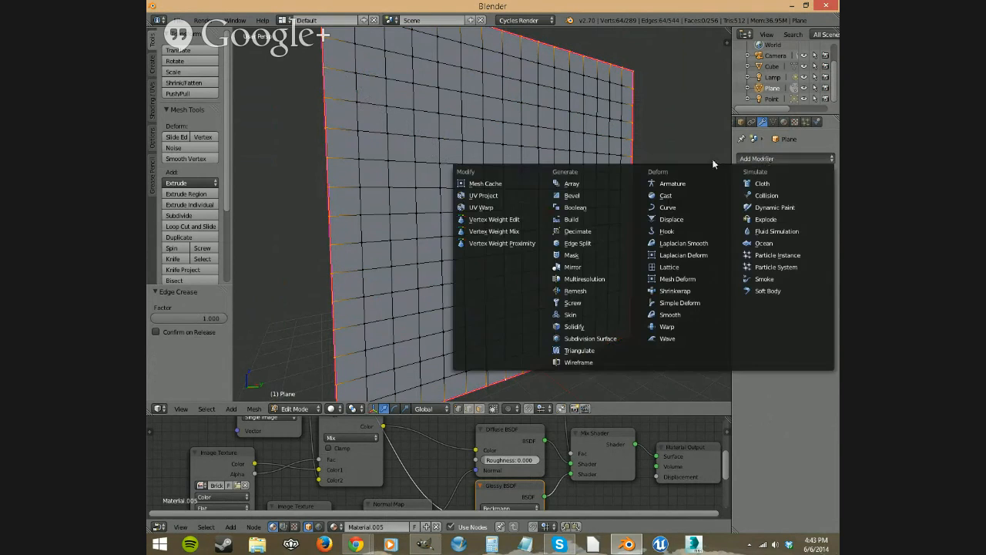
left_click(587, 339)
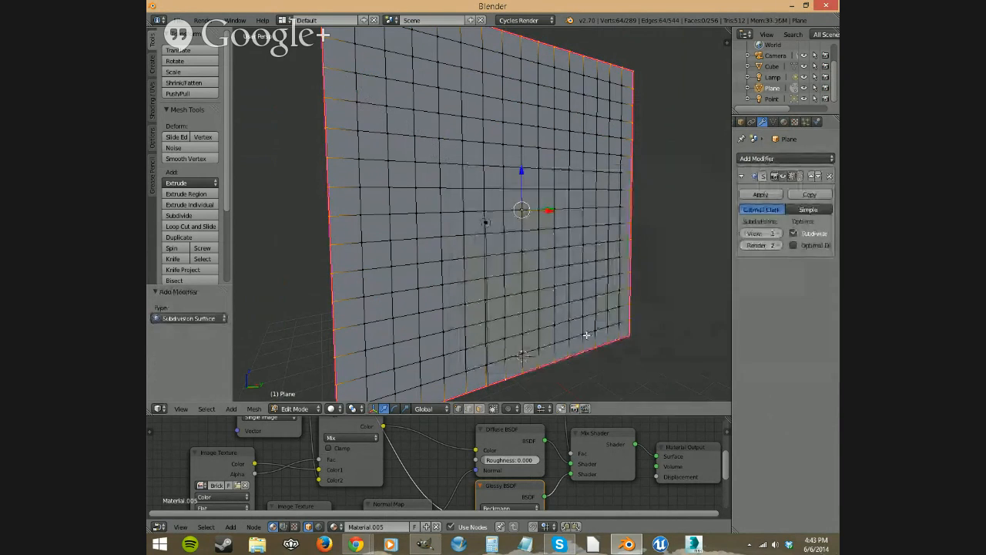
left_click(778, 233)
left_click(778, 233)
left_click(778, 234)
left_click(778, 233)
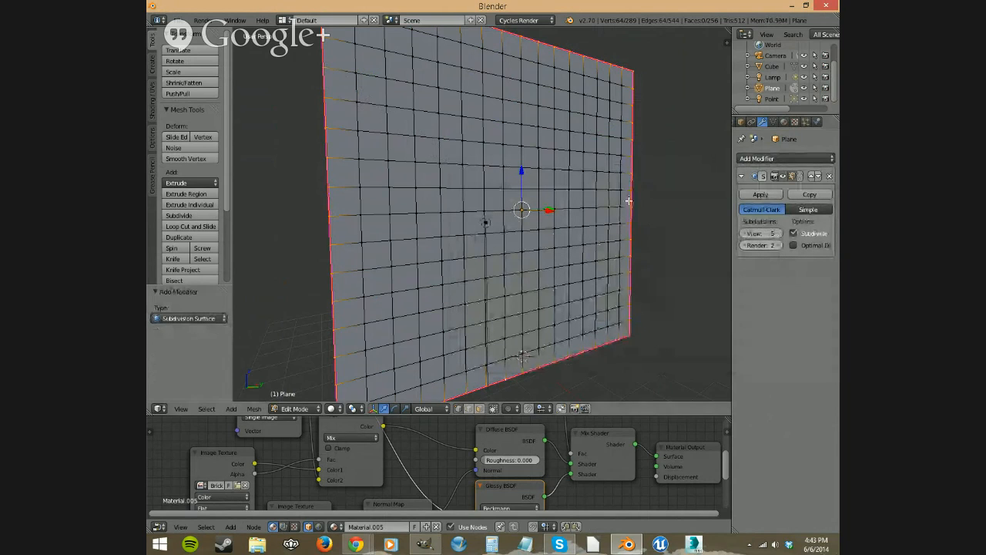
Try a lower crease on the border edges, reapply a crease of 1, and return to object mode.
key("shift+e")
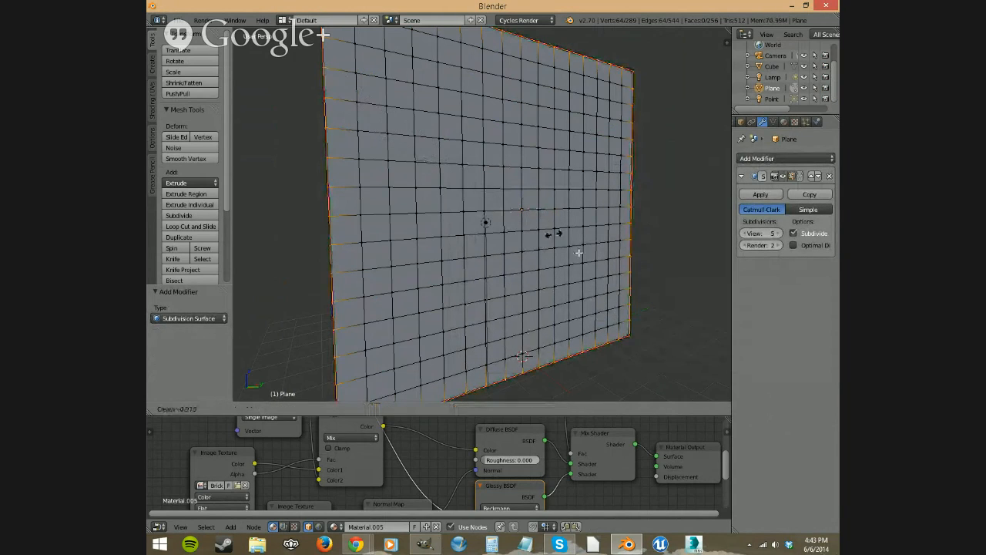
left_click(496, 187)
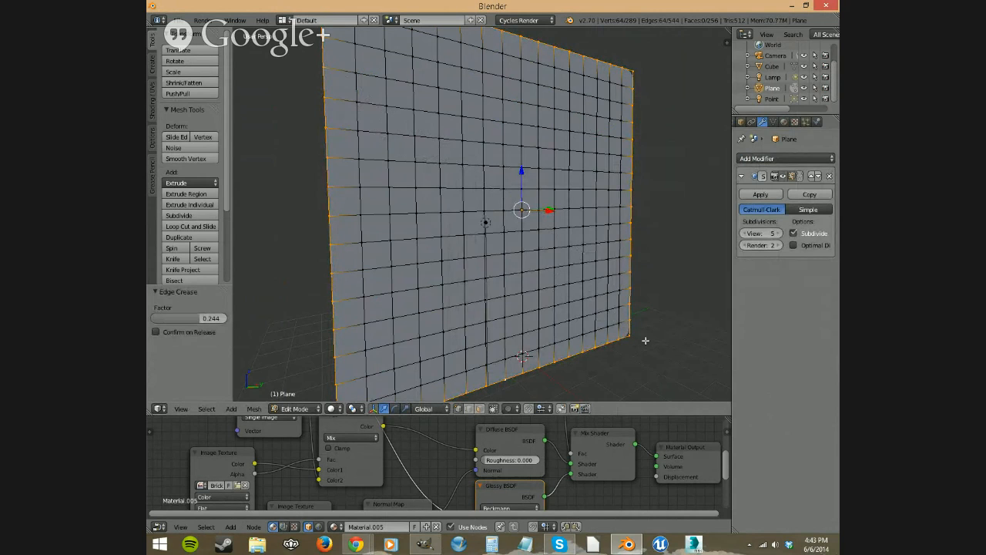
key("shift+e")
type("1")
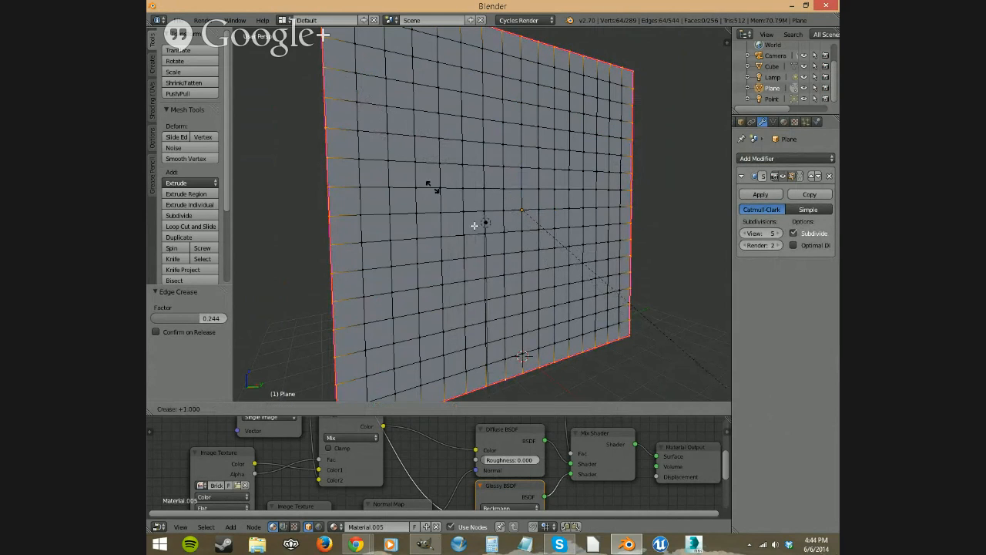
left_click(580, 282)
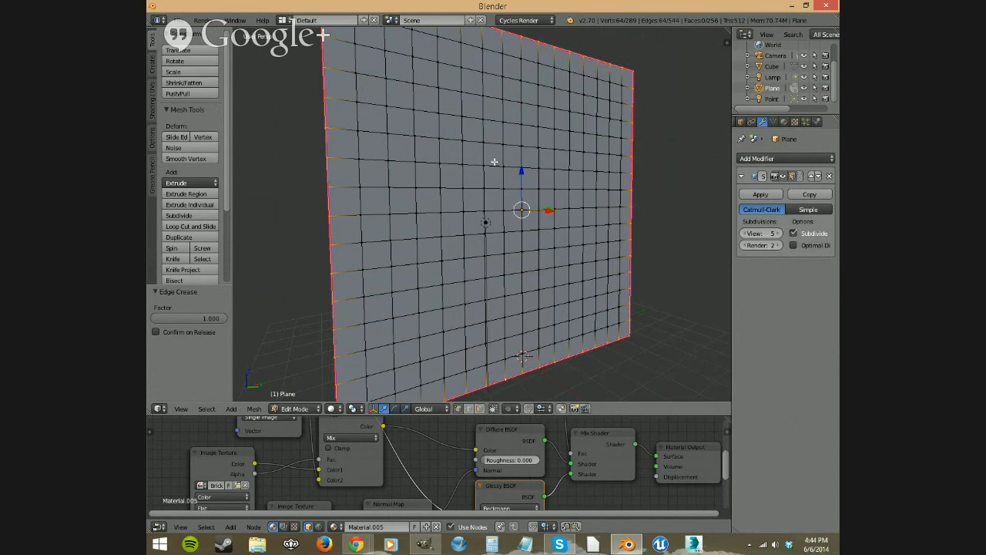
key("Tab")
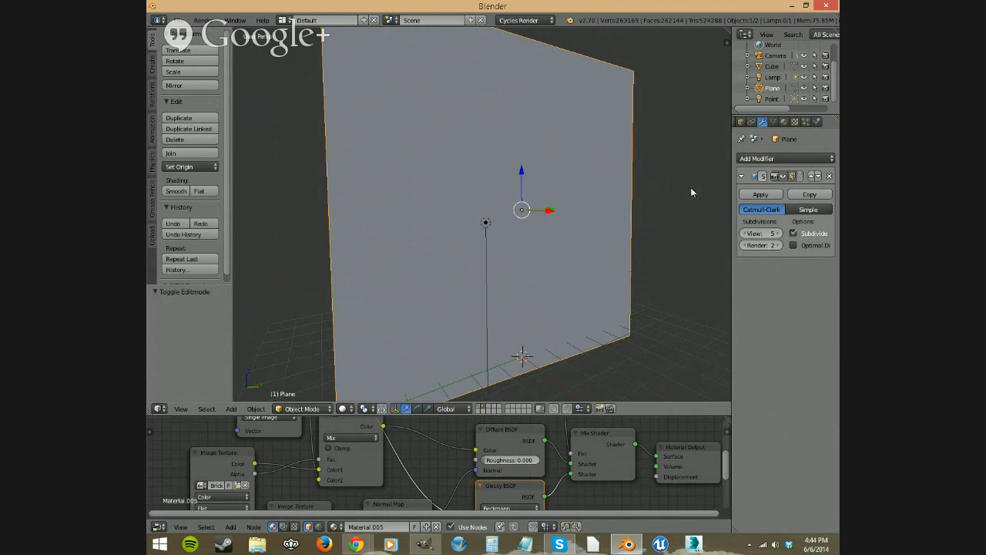
Add a Displace modifier to the plane and widen the properties editor so its settings are fully readable.
left_click(832, 159)
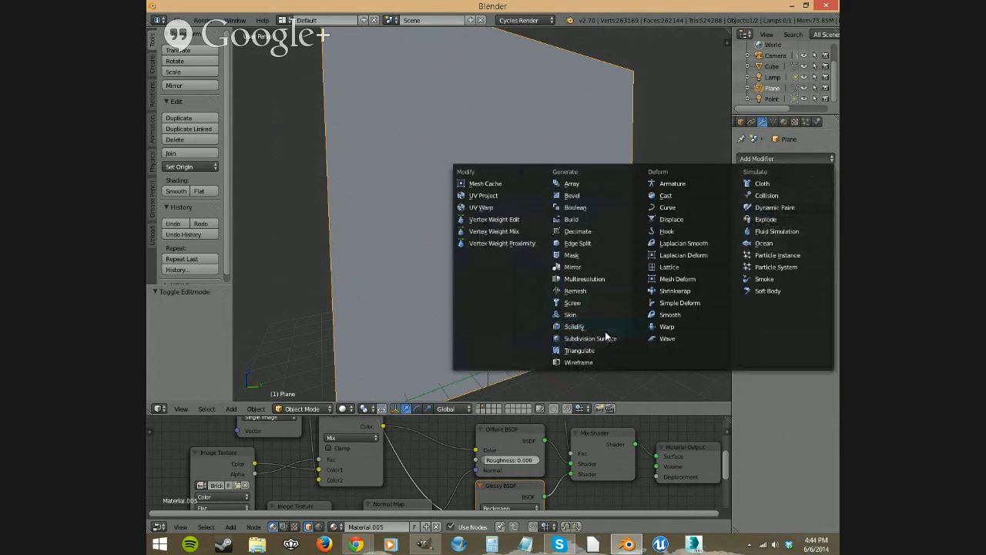
left_click(681, 220)
key("KP_4")
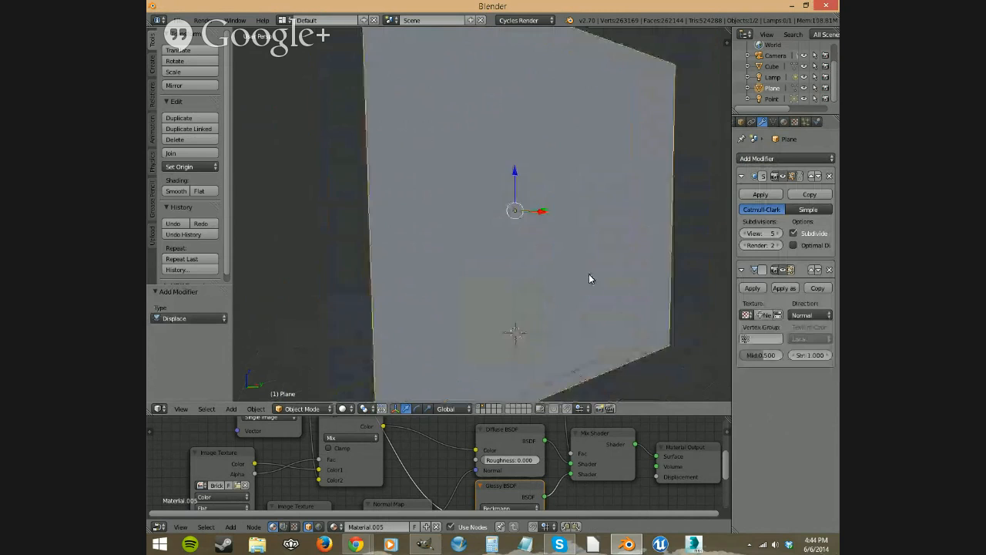
key("KP_4")
mouse_move(523, 271)
middle_mouse_down()
mouse_move(588, 279)
mouse_move(513, 289)
middle_mouse_up()
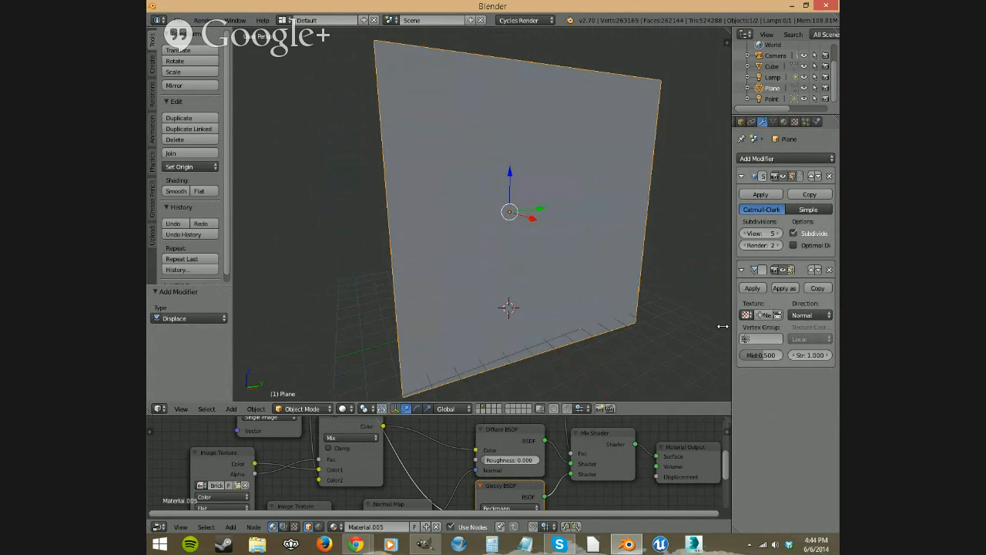
left_click_drag(722, 326, 633, 325)
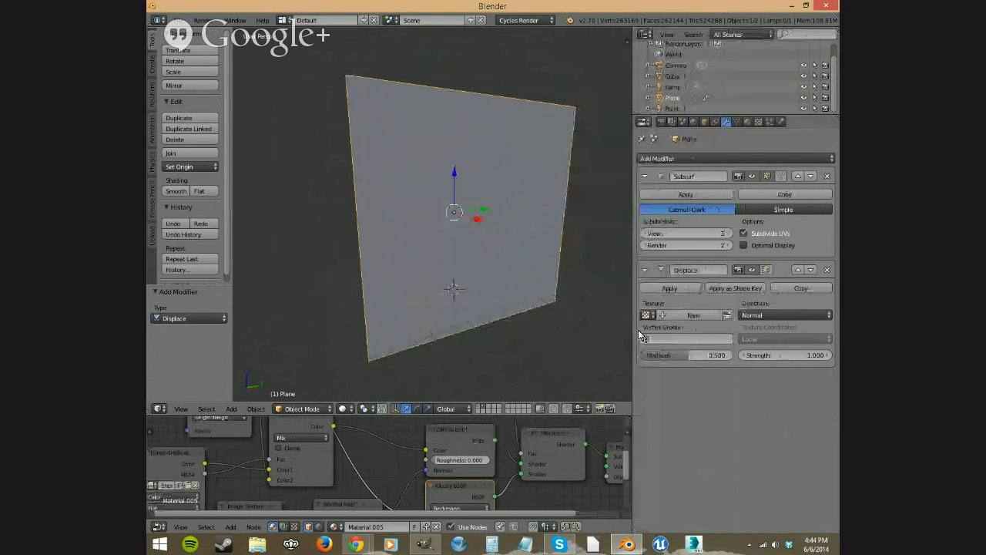
Create a new texture for the Displace modifier and bring up its settings, clearing the image from the material's Image Texture node first.
left_click(691, 316)
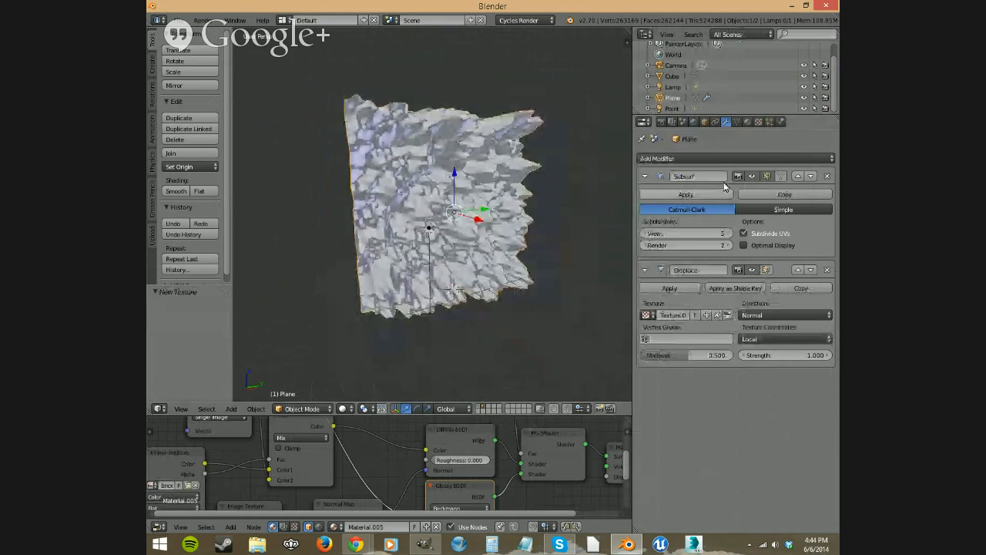
left_click(759, 122)
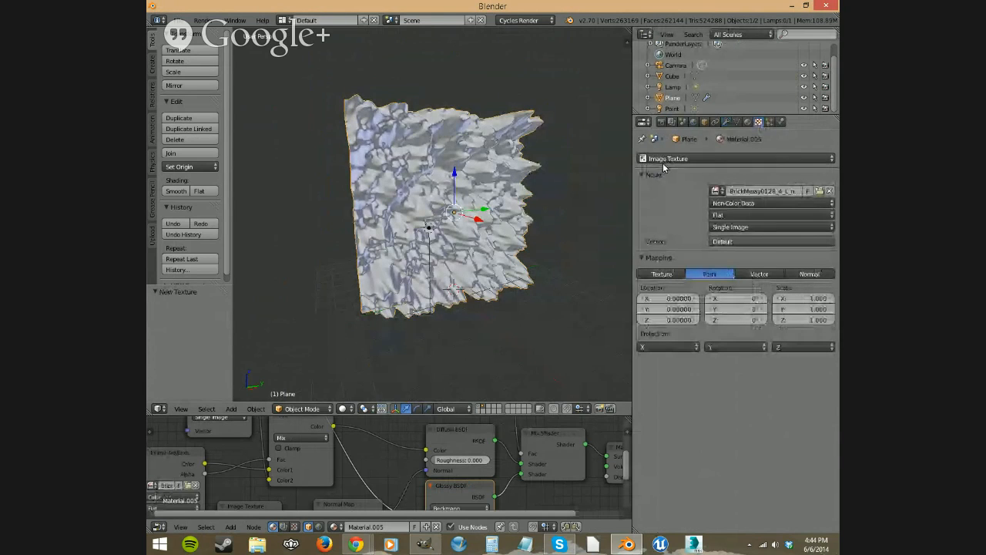
left_click(829, 191)
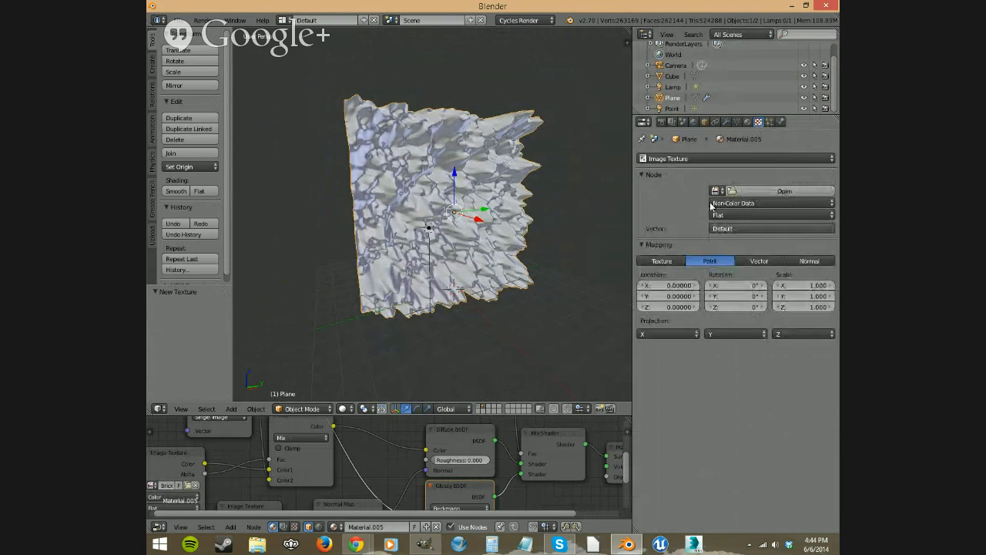
left_click(797, 160)
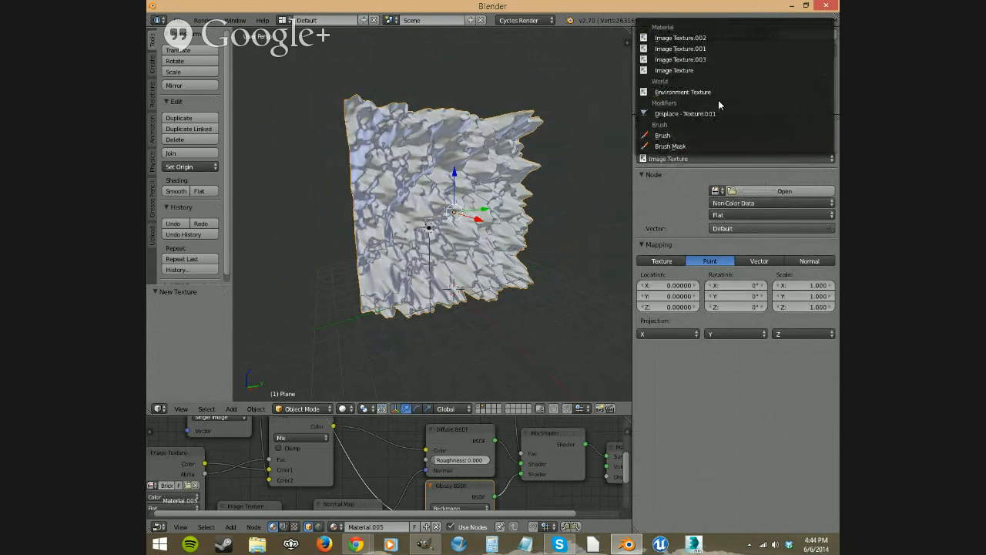
left_click(711, 113)
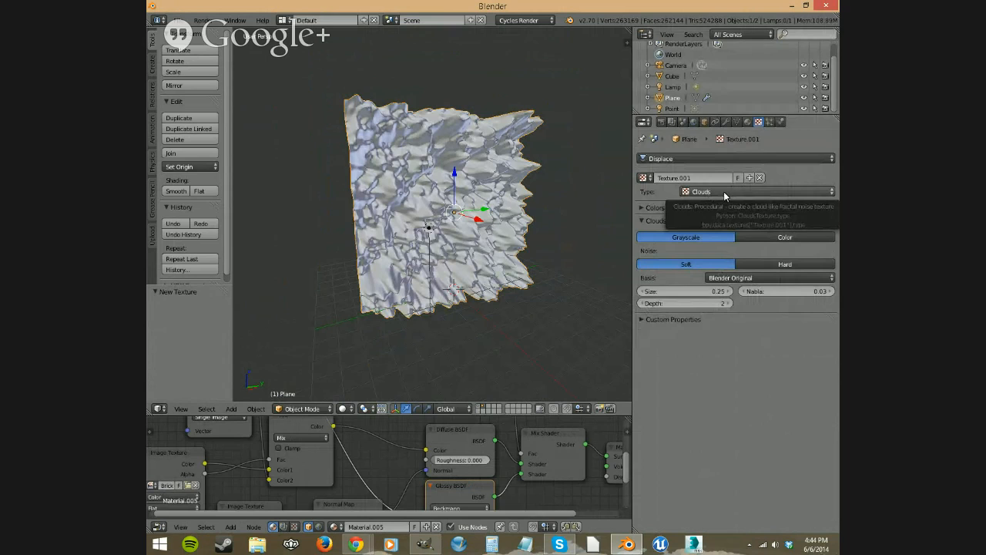
View the settings of the material's Image Texture.002, and return to the Displace texture.
left_click(712, 158)
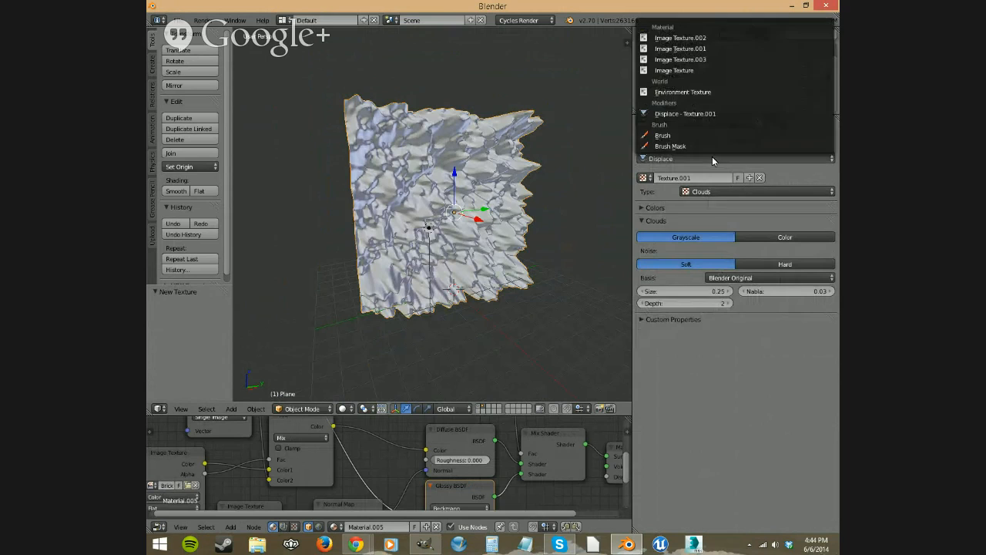
left_click(691, 38)
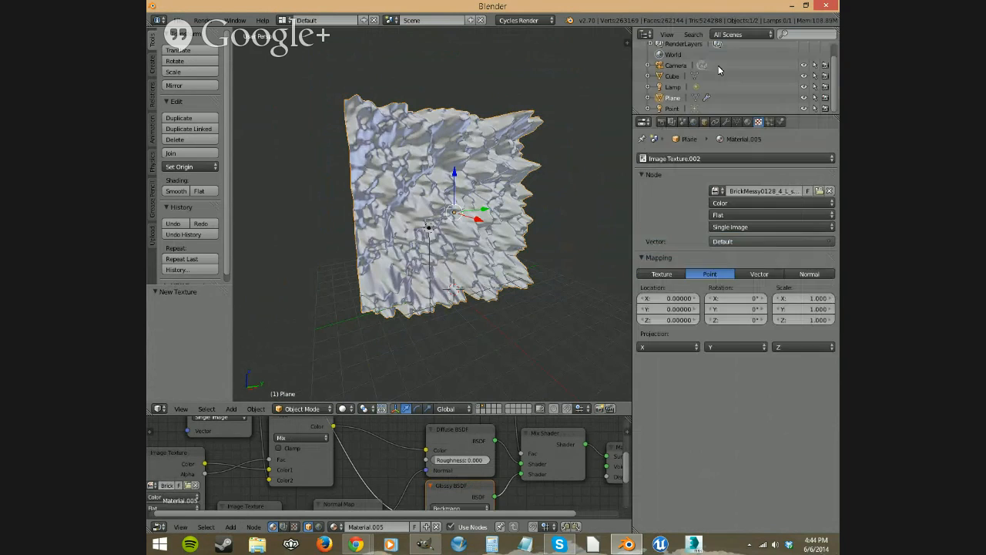
left_click(684, 159)
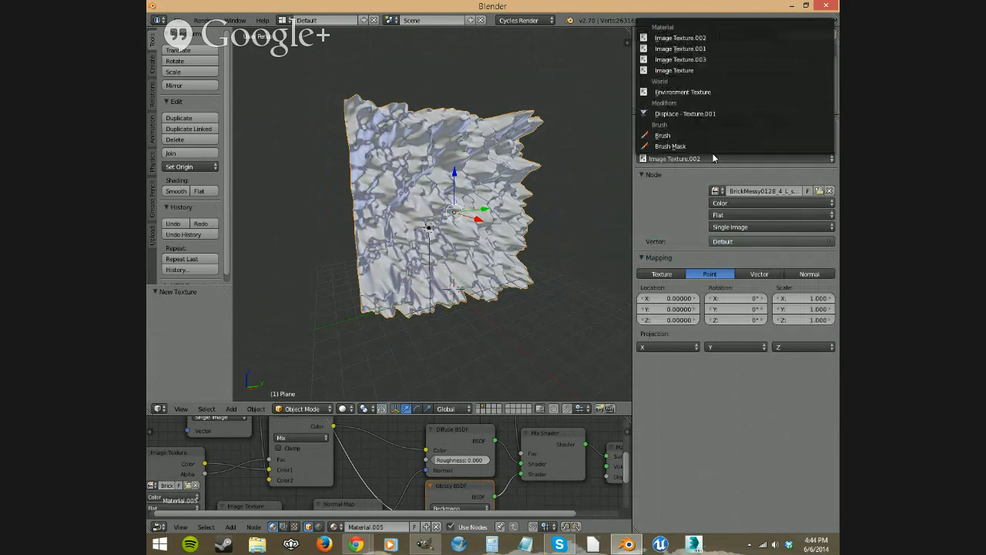
left_click(706, 114)
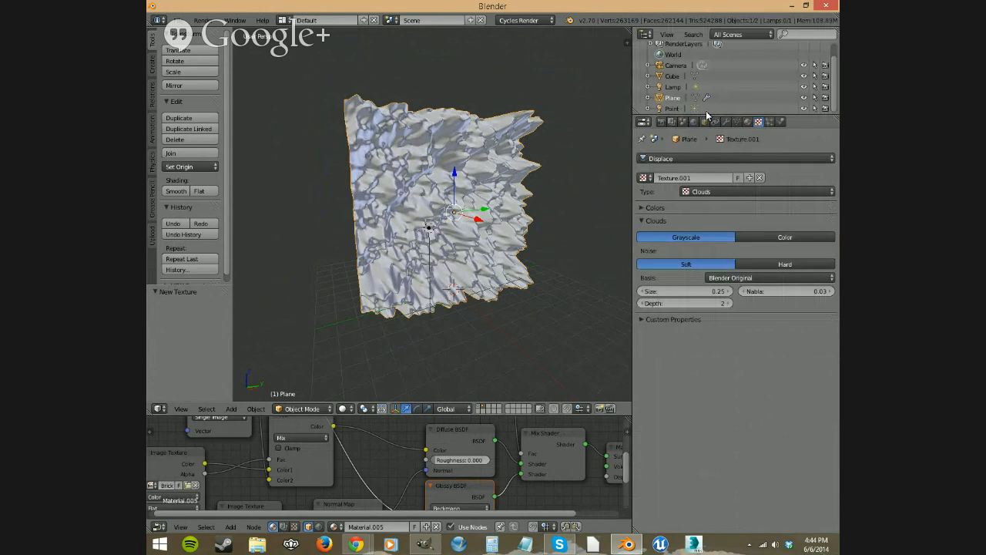
Rename the Displace texture to Messy Brick and set its type to Image or Movie.
left_click(697, 177)
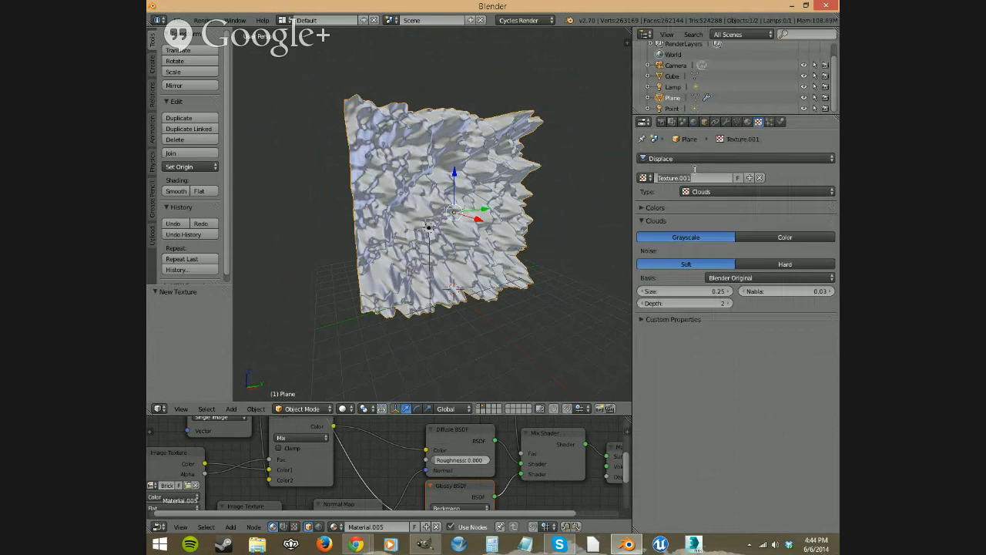
type("Mi")
type("ssy Brick")
key("Return")
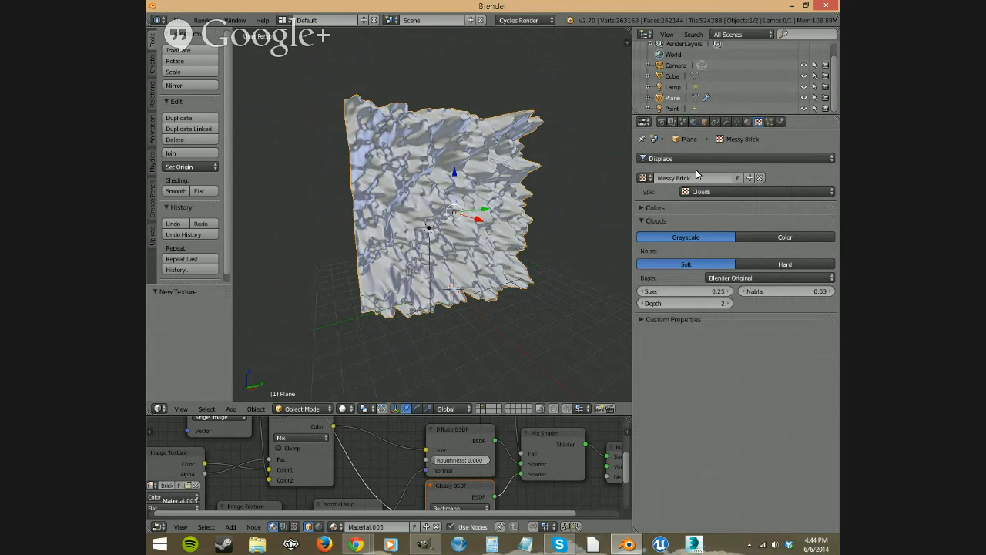
left_click(730, 192)
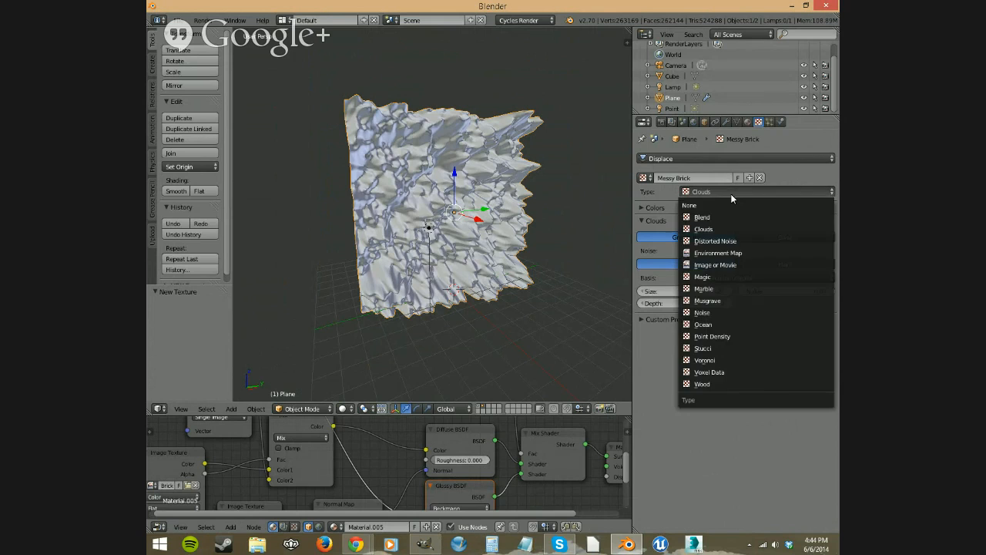
left_click(722, 265)
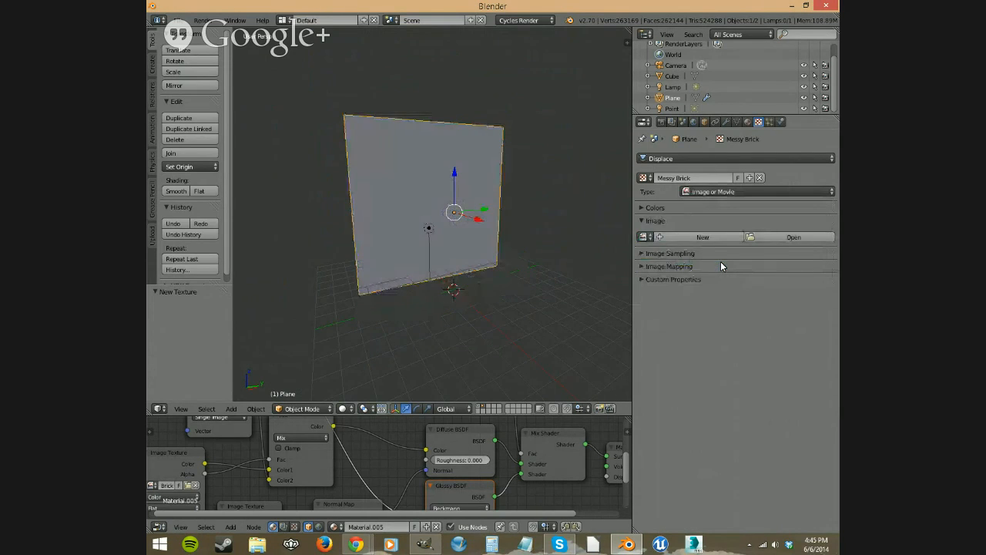
Load BrickMessy0128_4_L_h.jpg from the Downloads folder as the Messy Brick texture's image.
left_click(780, 234)
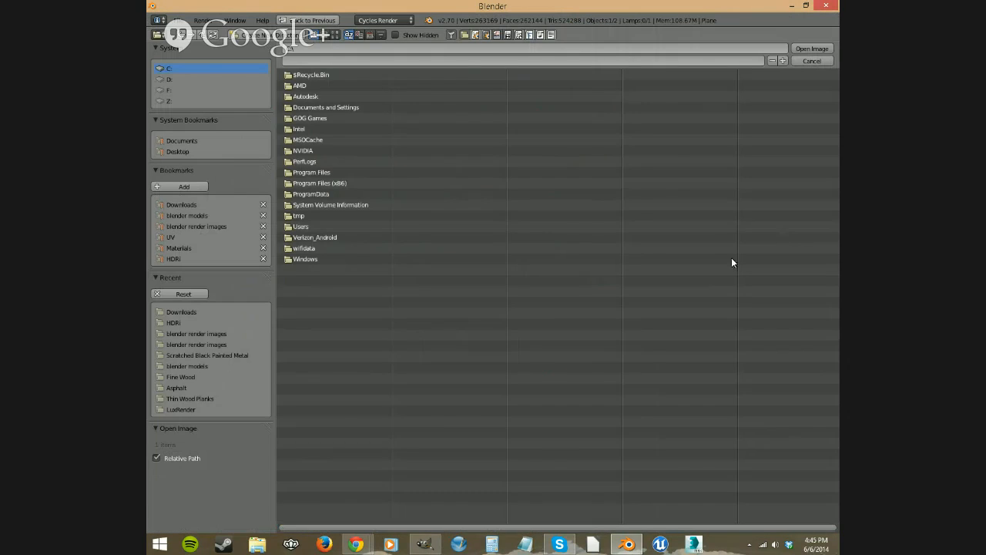
left_click(184, 312)
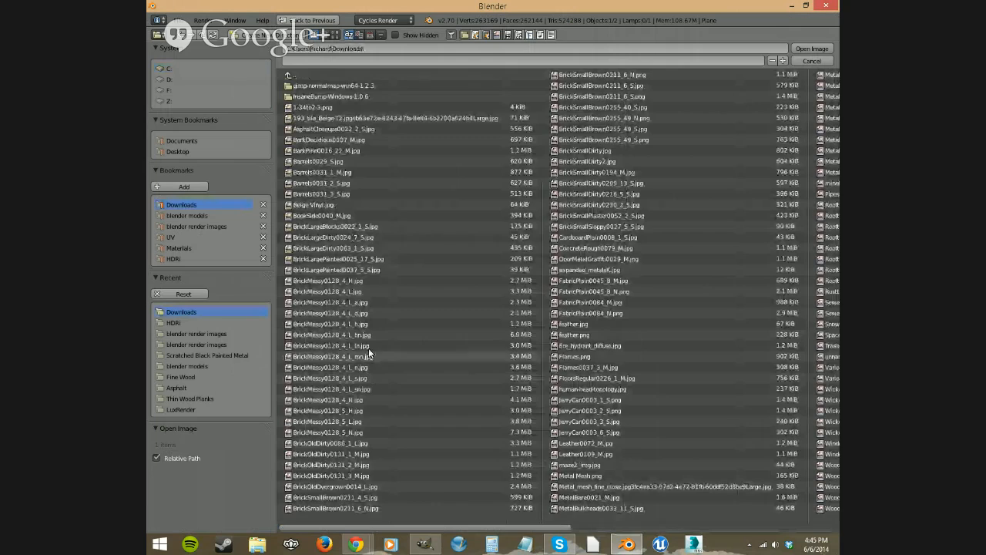
left_click(364, 324)
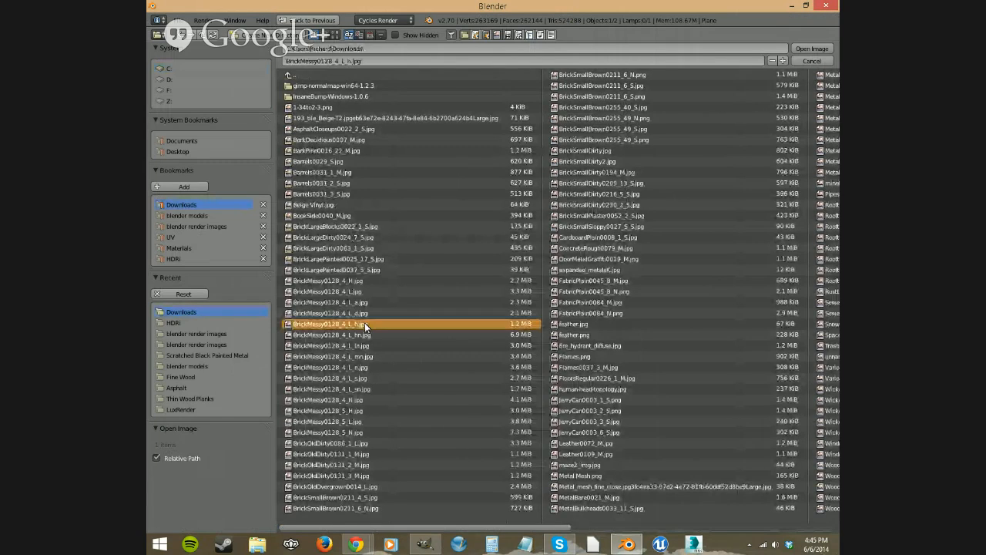
double_click(366, 323)
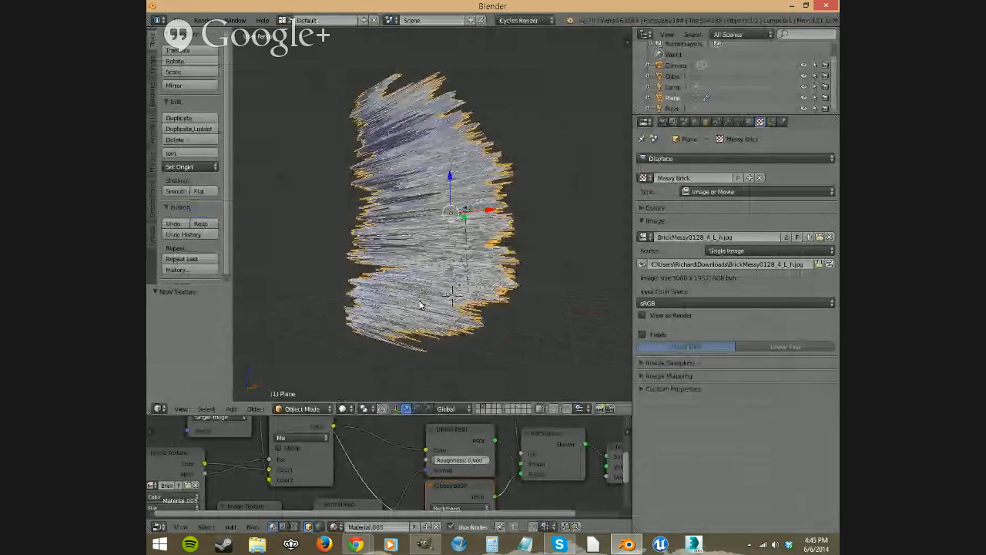
middle_click_drag(419, 305, 454, 328)
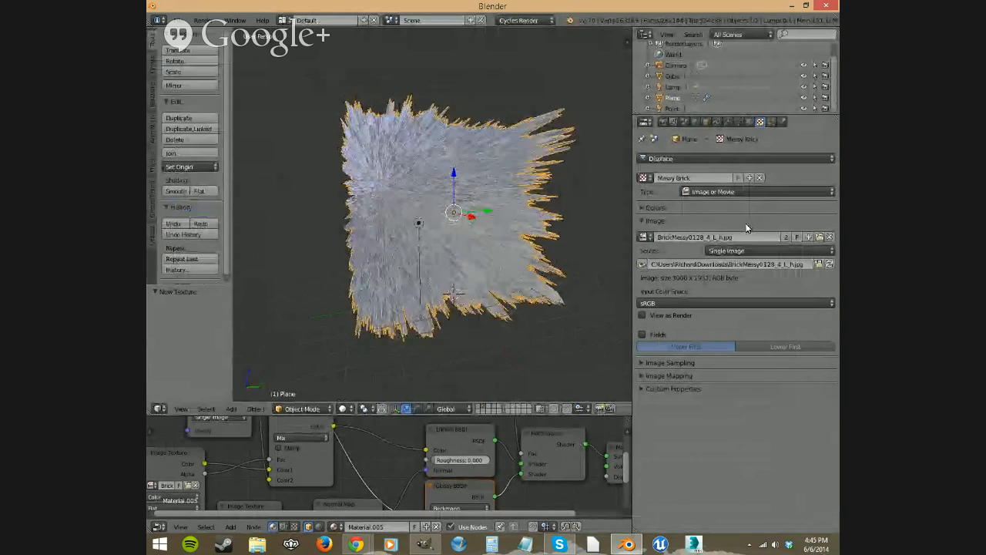
Set the Displace modifier's texture coordinates to UV and its strength to 0.01.
left_click(727, 122)
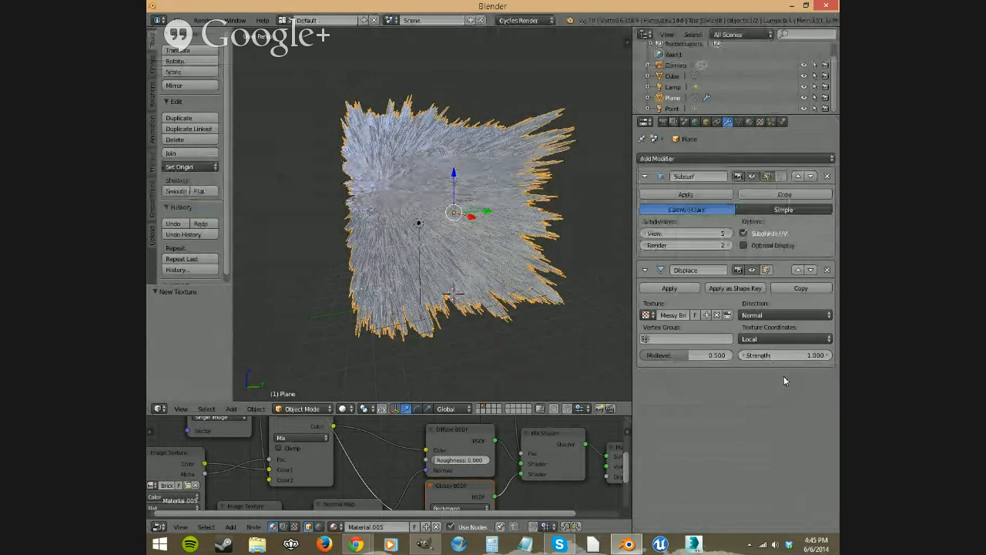
left_click(807, 339)
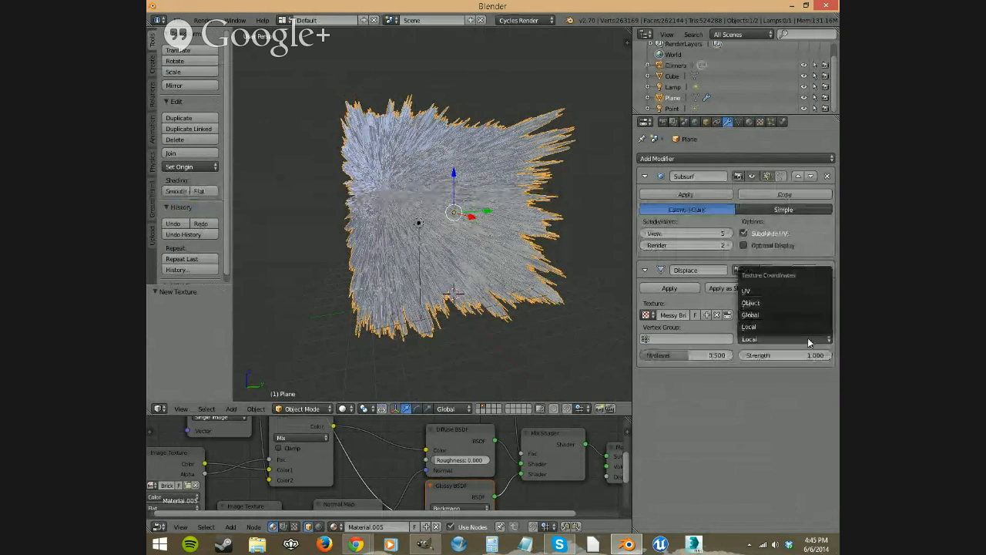
left_click(771, 296)
middle_click_drag(370, 224, 370, 285)
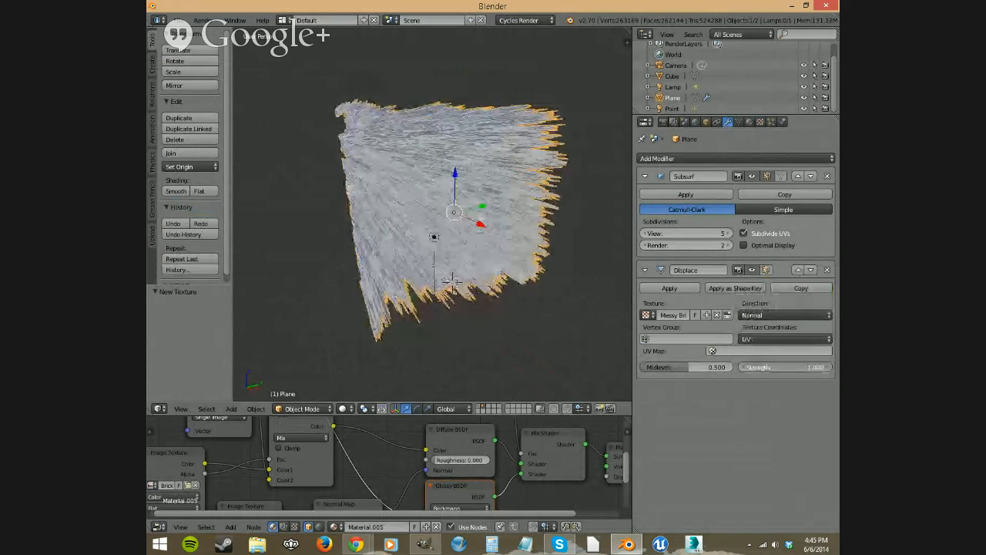
left_click(784, 367)
type("0.1")
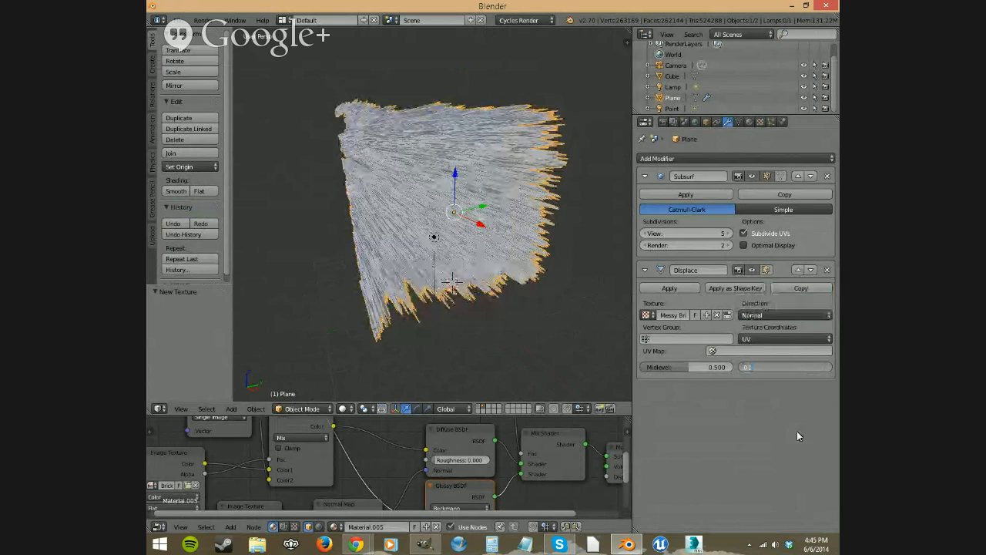
key("Return")
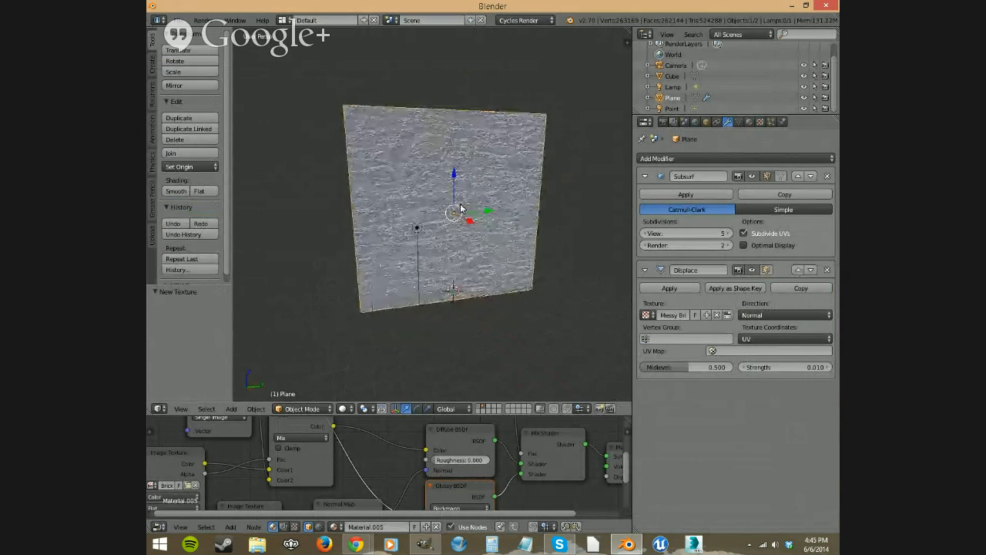
Inspect the displaced relief up close and set the Subdivision Surface modifier's view subdivisions to 6.
scroll(460, 209, "up", 5)
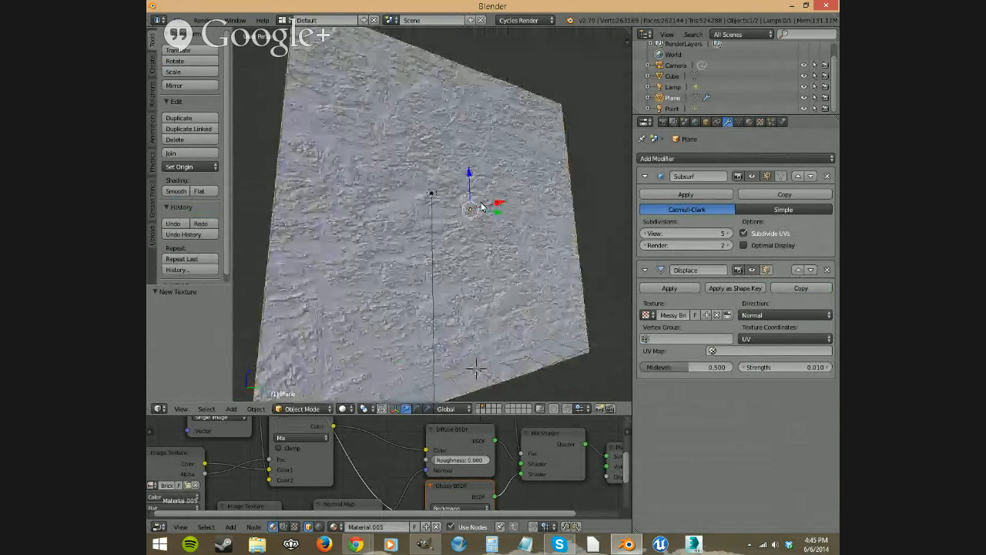
middle_click_drag(481, 206, 557, 291)
scroll(482, 260, "up", 3)
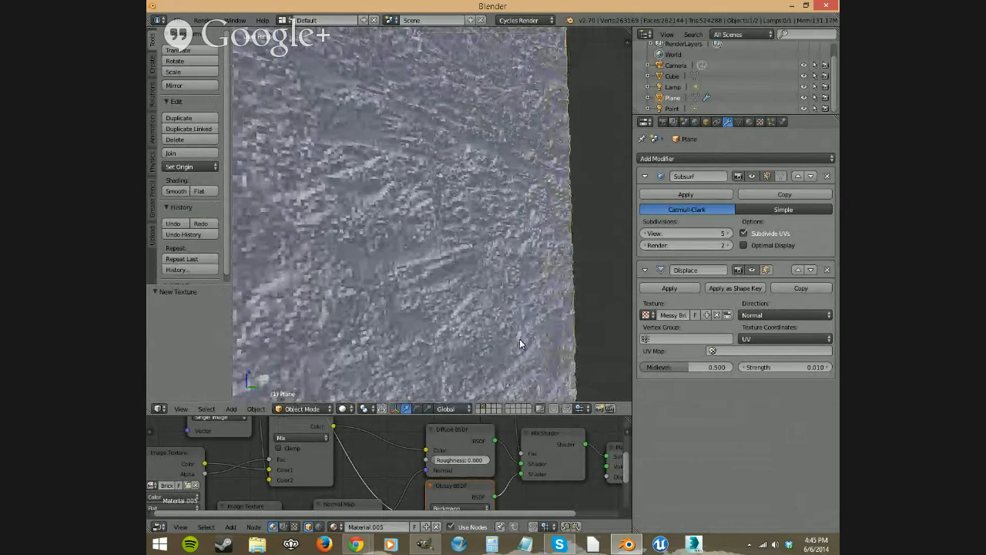
middle_click_drag(519, 344, 420, 308)
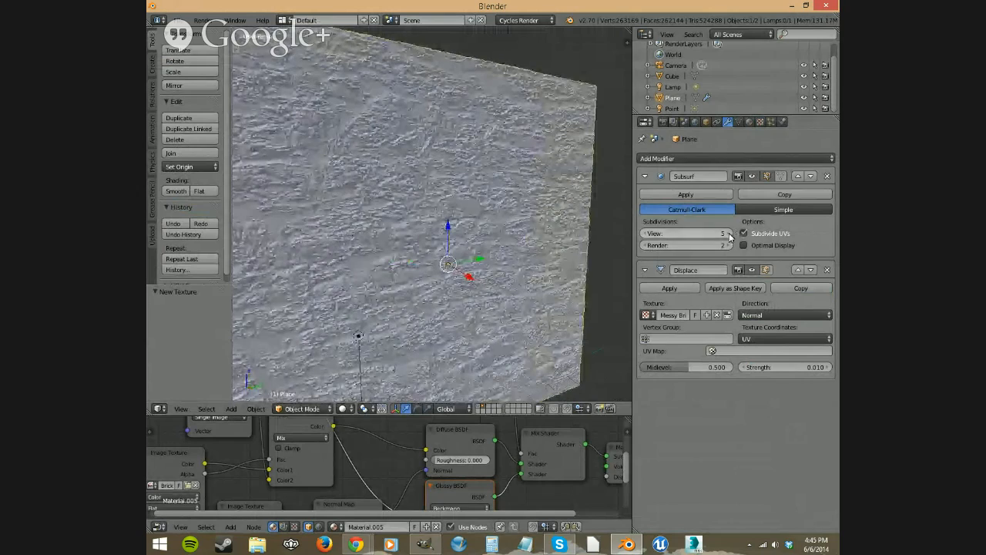
left_click(729, 234)
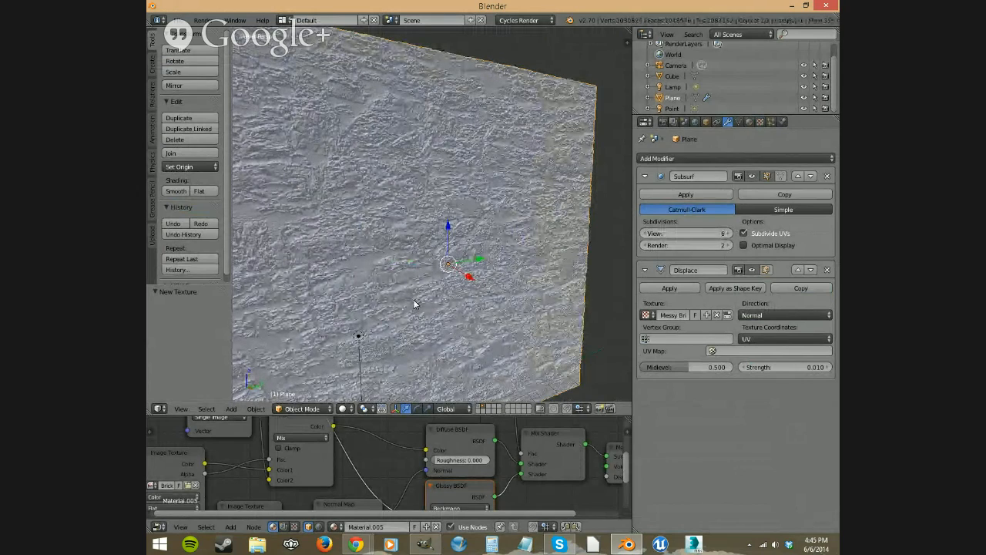
middle_click_drag(413, 304, 485, 297)
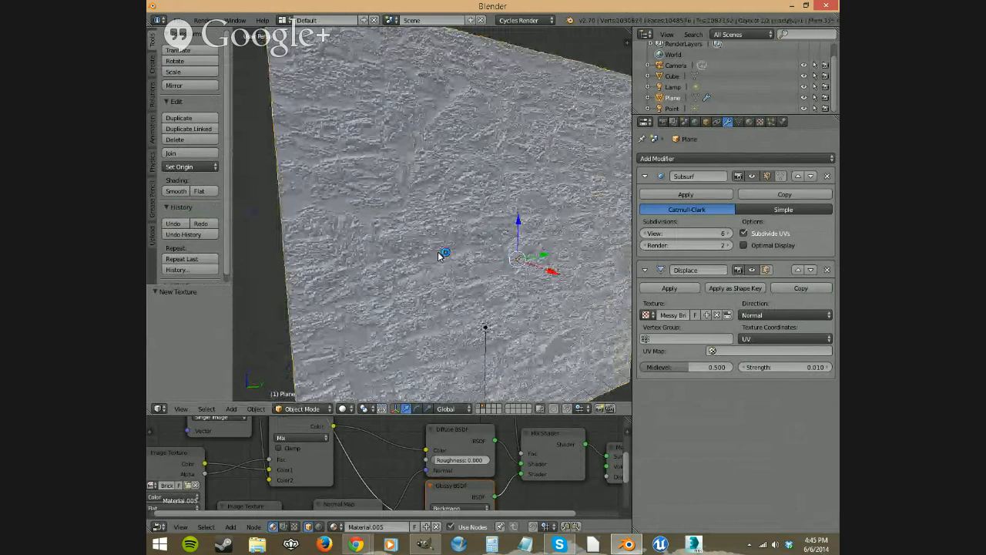
middle_click_drag(462, 308, 502, 333)
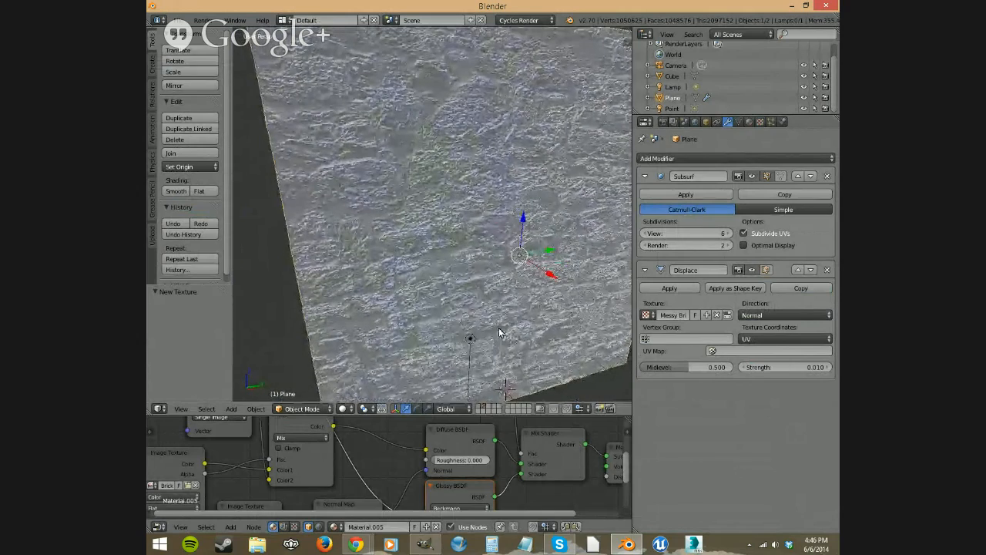
Try a negative Displace strength of -0.01 and check the relief on the plane.
left_click(789, 368)
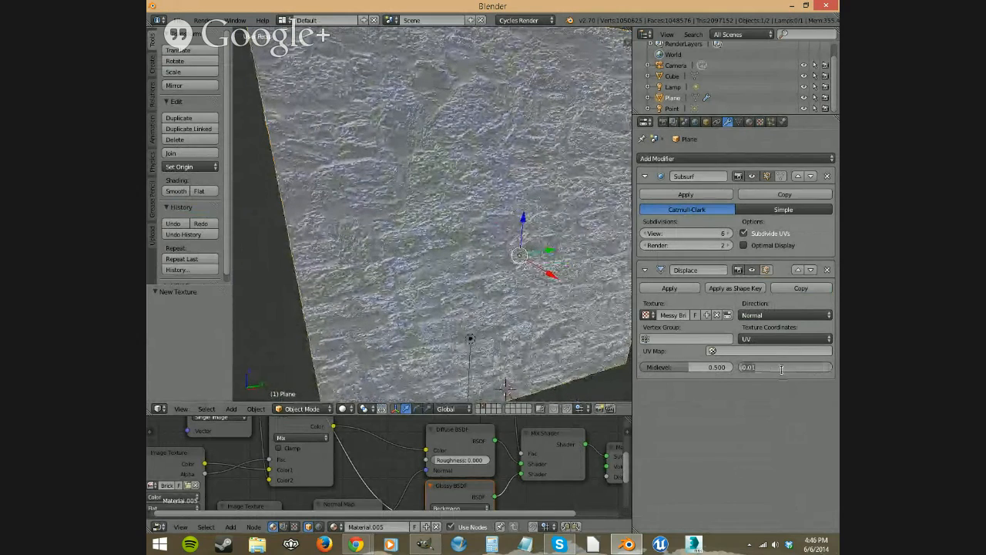
key("BackSpace")
type("0")
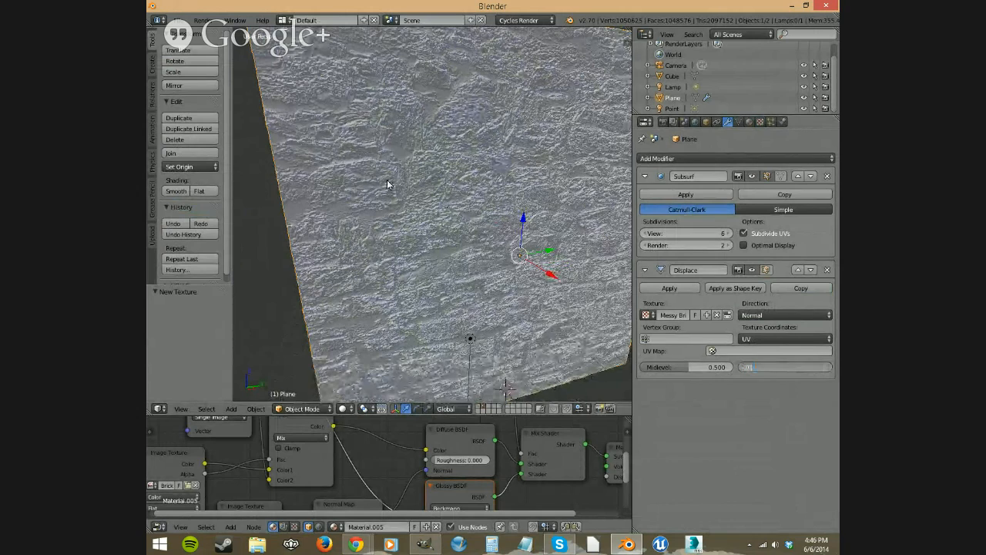
key("Return")
middle_click_drag(427, 251, 452, 231)
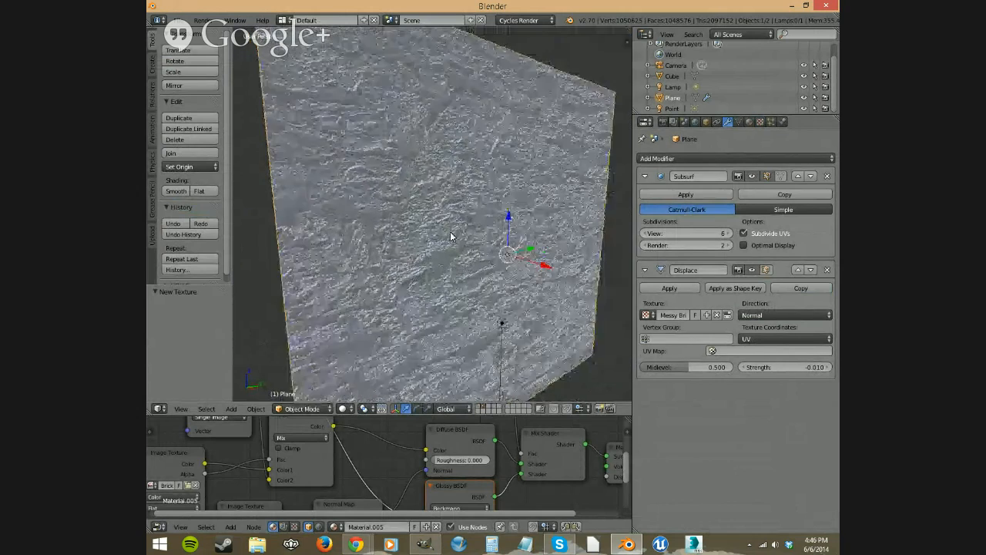
Set the Displace modifier's strength to -0.02.
left_click(810, 368)
key("BackSpace")
type("0")
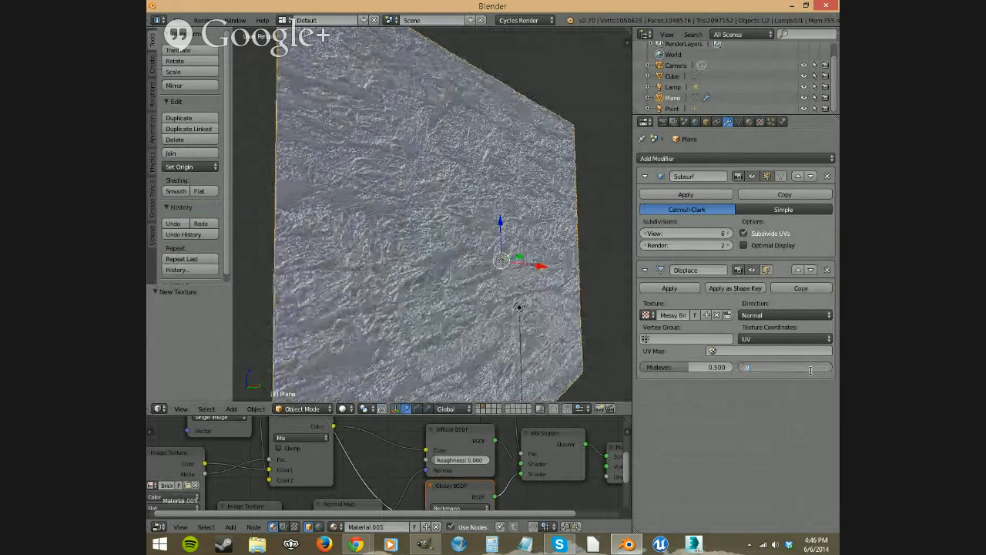
type(".2")
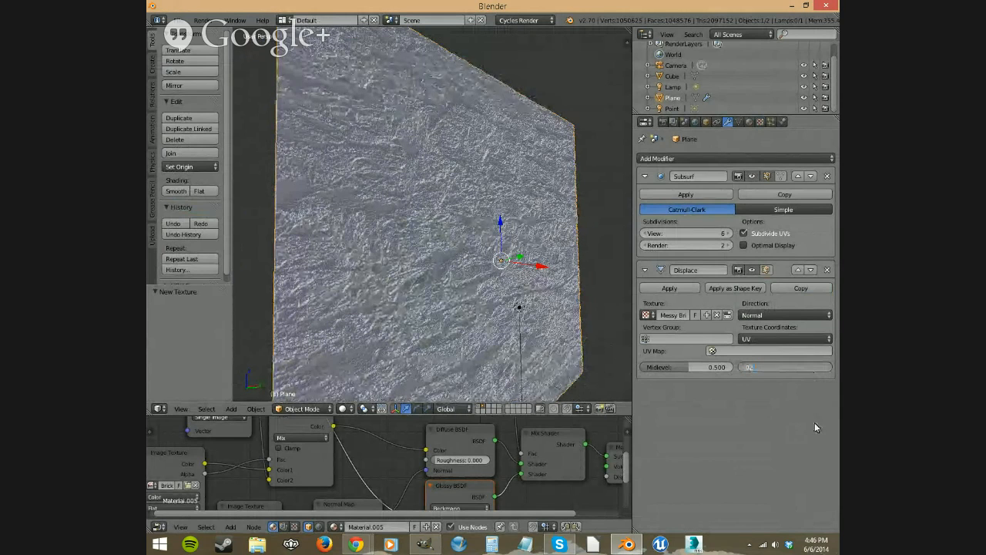
key("Return")
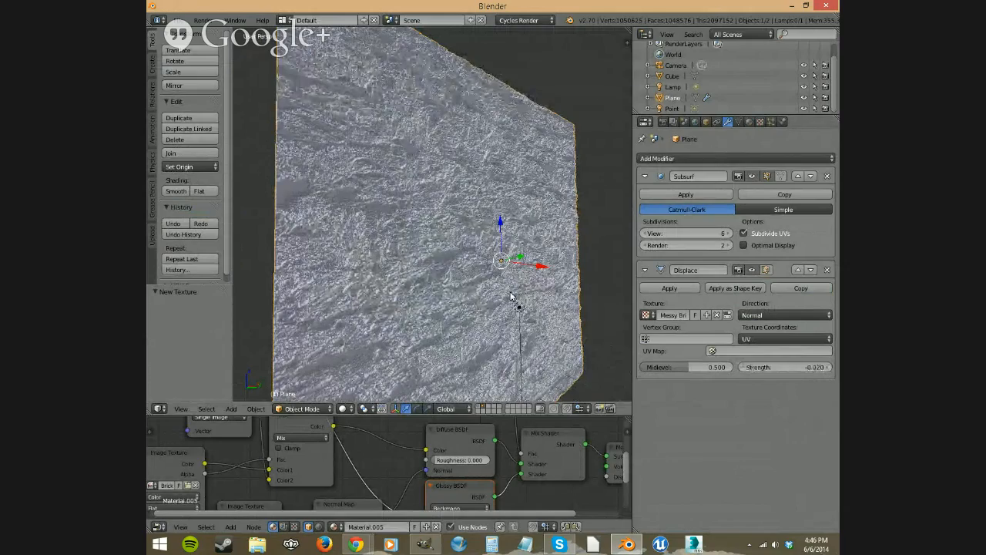
Enlarge the 3D view and assign the UVMap layer as the Displace modifier's UV map.
middle_click_drag(510, 296, 481, 302)
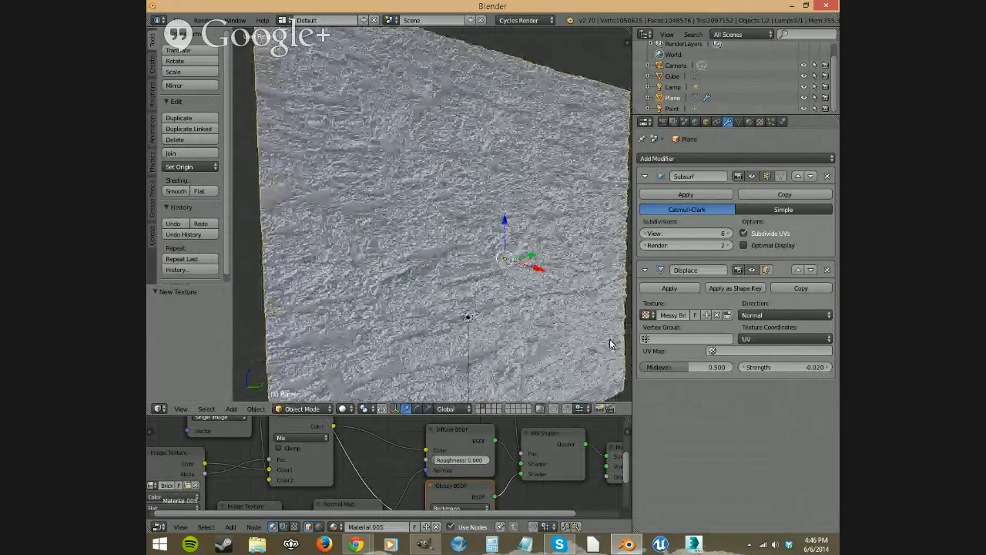
left_click_drag(634, 341, 737, 342)
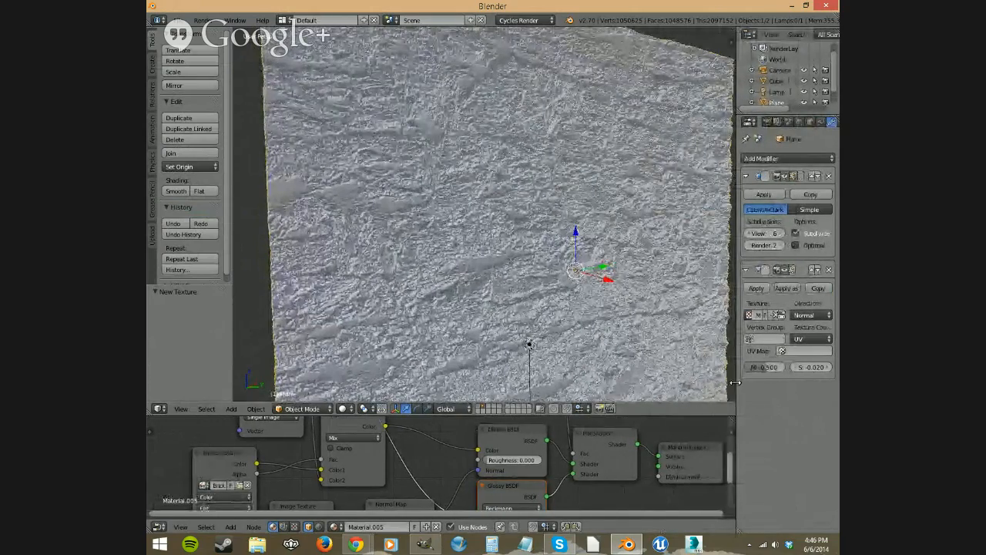
left_click(801, 351)
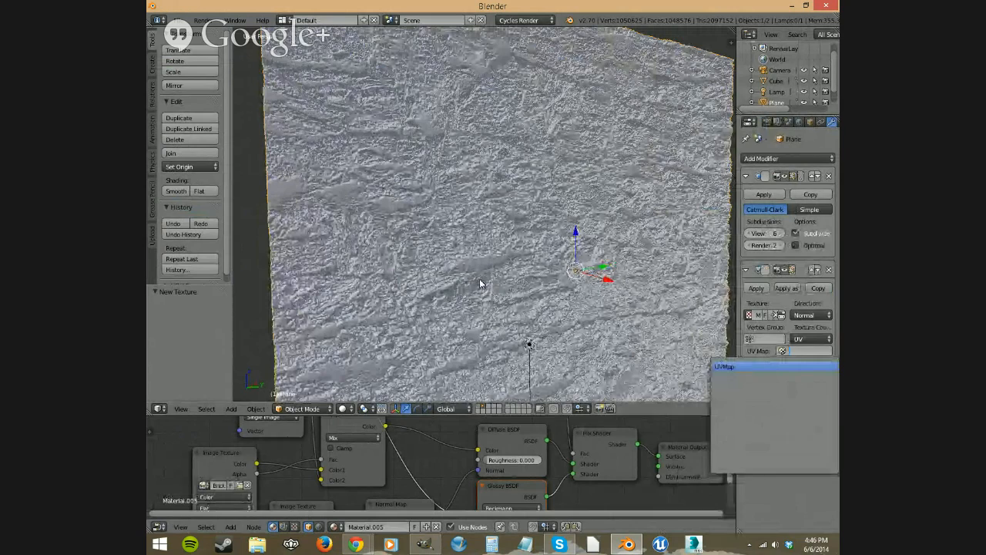
left_click(763, 391)
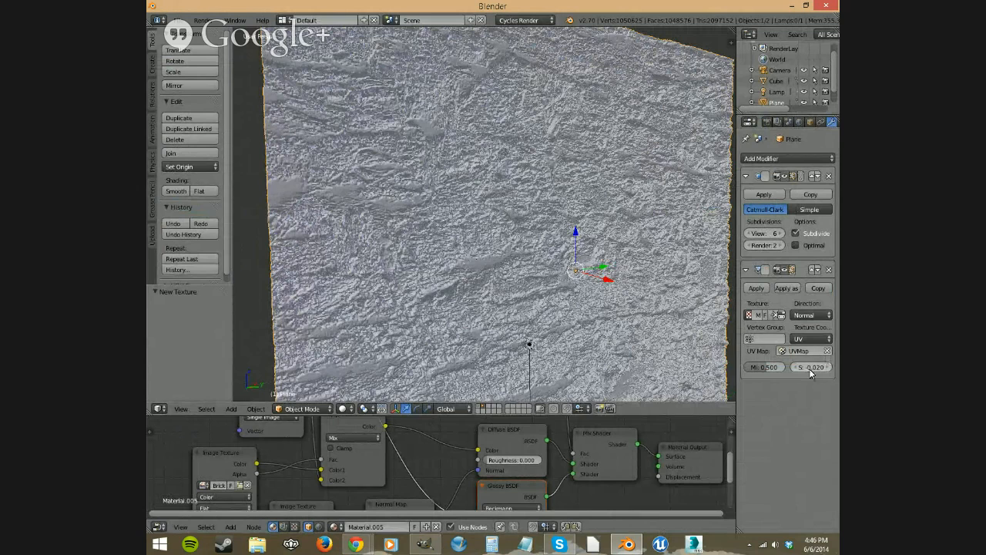
Try Displace strengths of -0.02 and -0.03 on the plane.
key("minus")
mouse_move(801, 367)
left_mouse_down()
mouse_move(817, 369)
mouse_move(799, 373)
left_mouse_up()
left_click(796, 369)
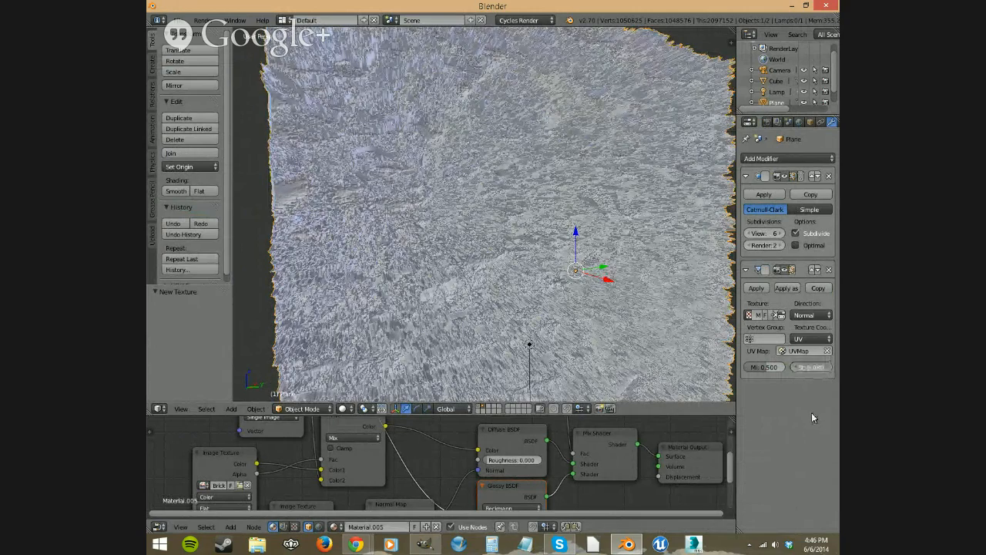
type("-0.02")
key("Return")
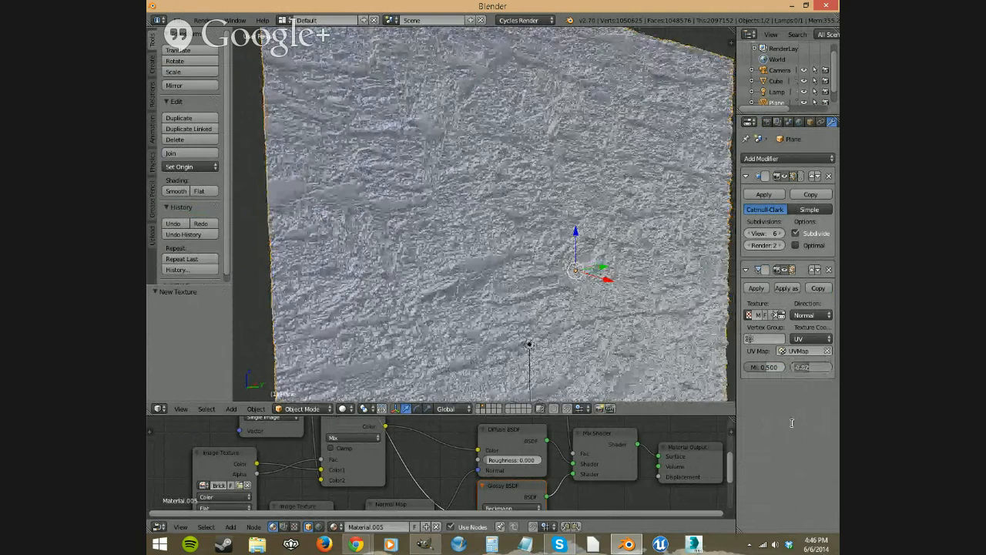
key("ctrl+a")
type("-0.03")
key("Return")
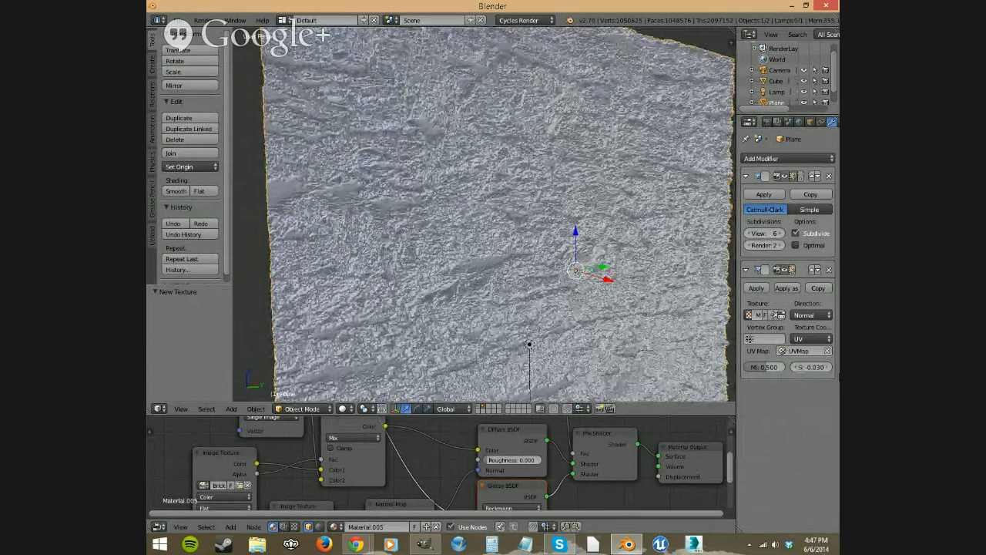
Set the Displace modifier's strength to -0.015 and check the relief across the plane.
left_click(818, 368)
type("-.01")
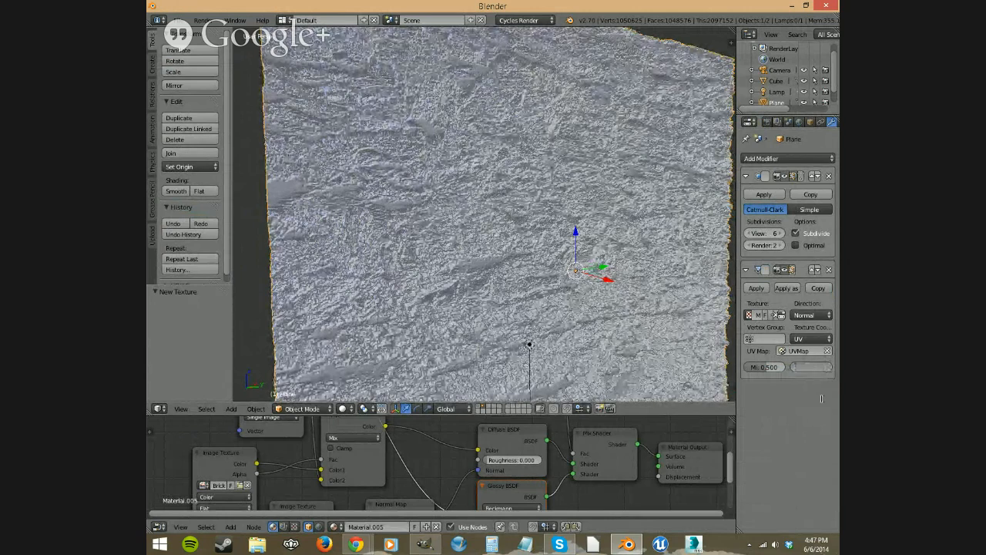
key("Return")
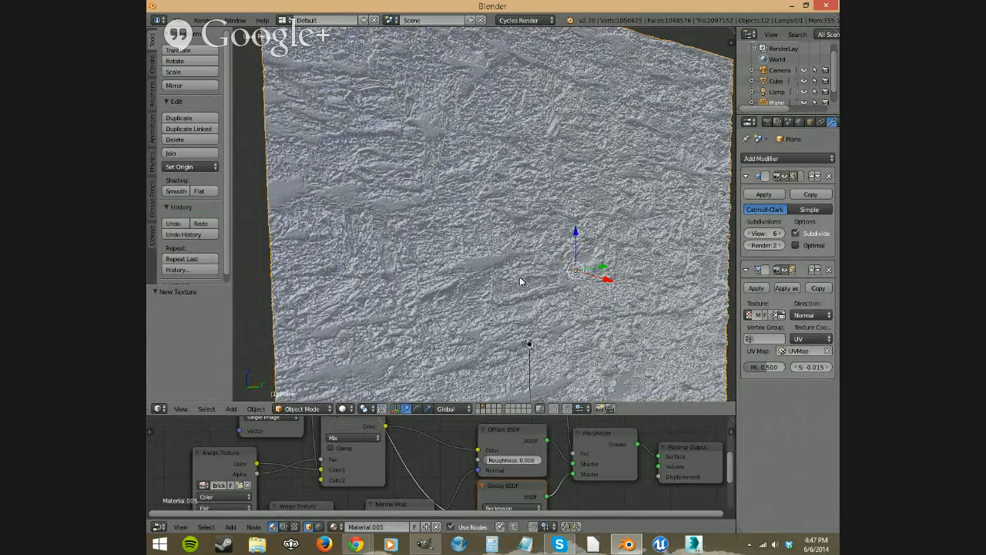
mouse_move(509, 293)
middle_mouse_down()
mouse_move(536, 296)
mouse_move(490, 298)
middle_mouse_up()
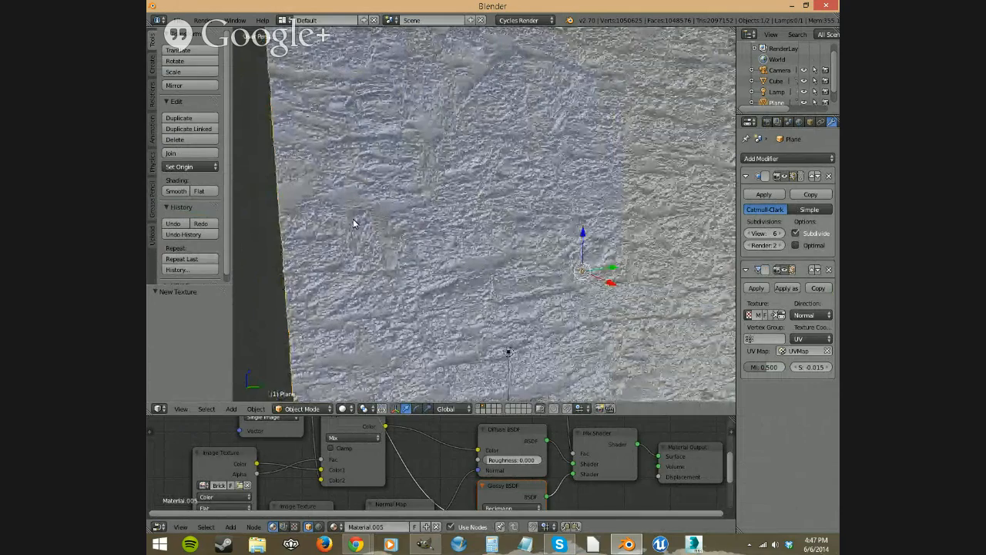
middle_click_drag(626, 273, 594, 146)
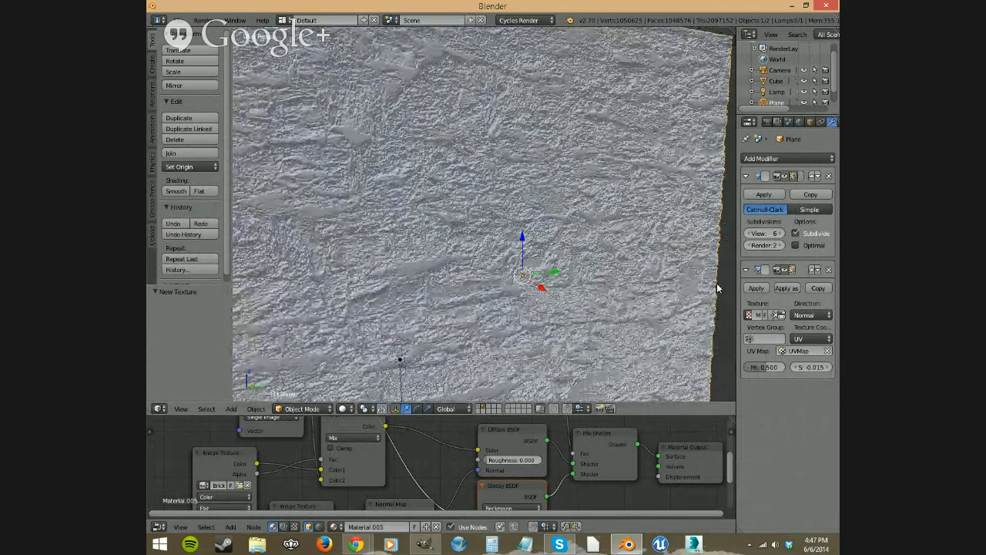
Try applying the Subdivision Surface and Displace modifiers to the plane, and check the rendered brick wall.
left_click(762, 196)
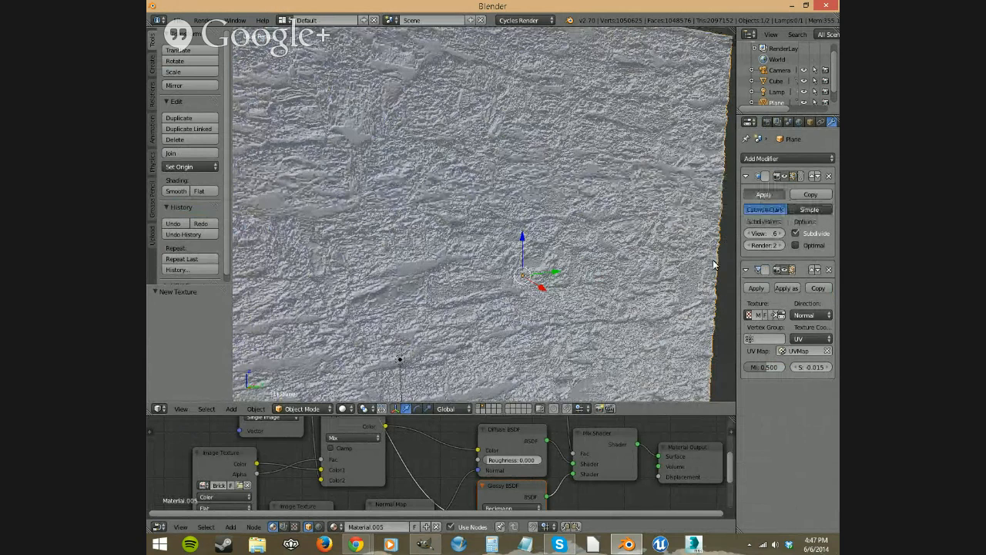
left_click(756, 194)
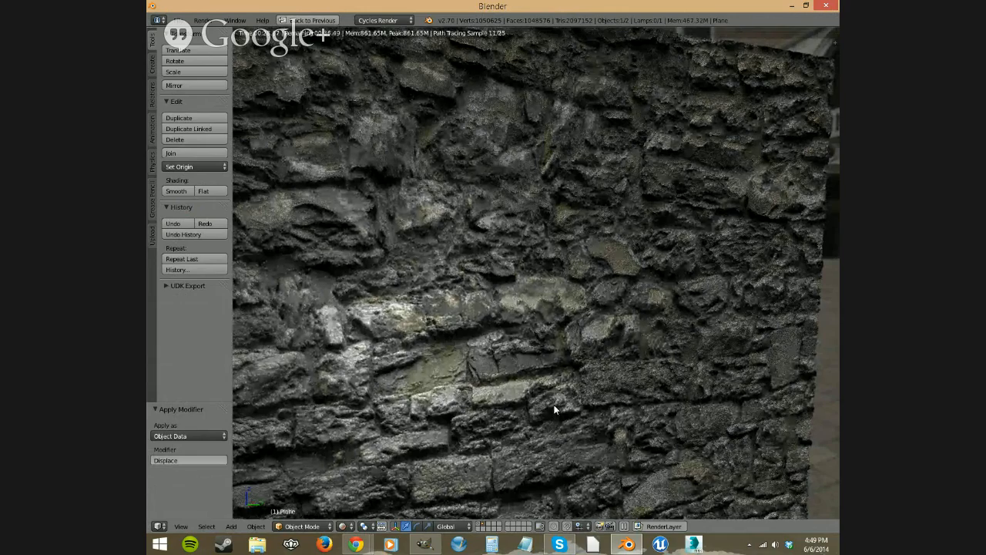
scroll(554, 408, "down", 1)
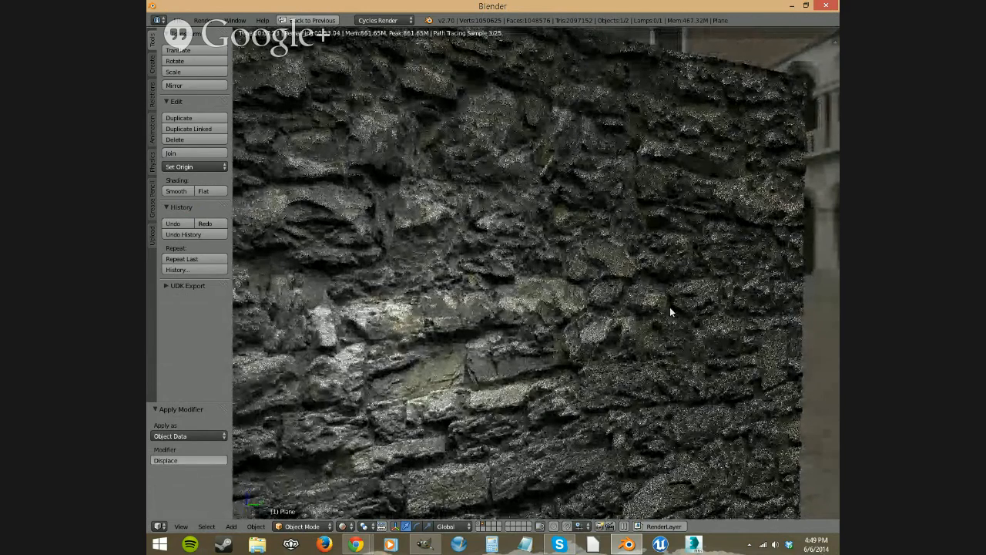
key("shift+z")
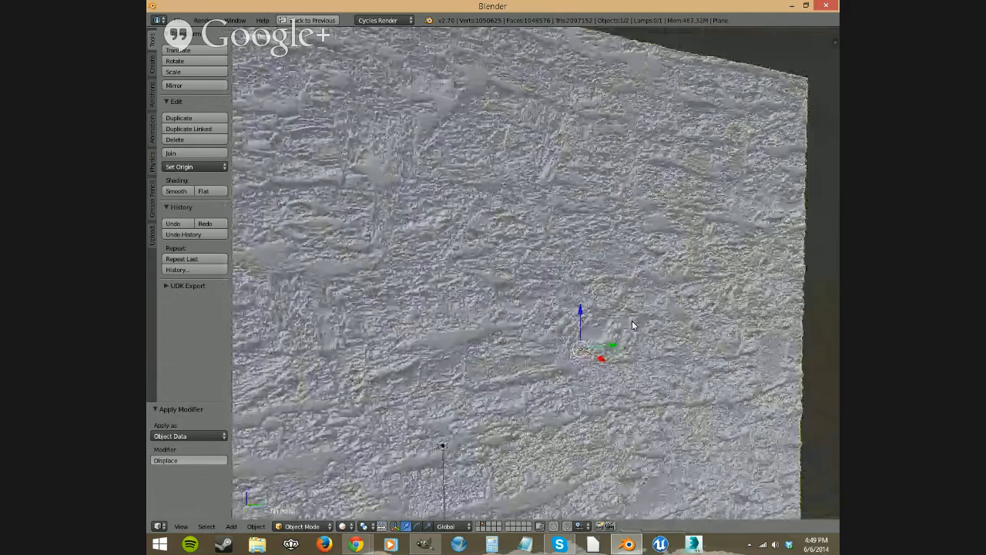
Leave the full-screen view and undo the application of both modifiers on the plane.
key("ctrl+Up")
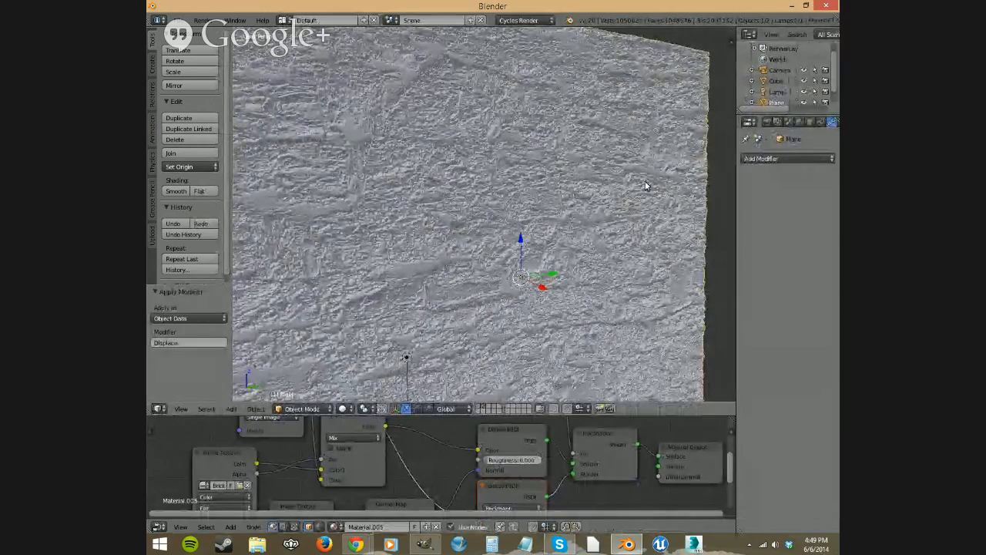
key("ctrl+z")
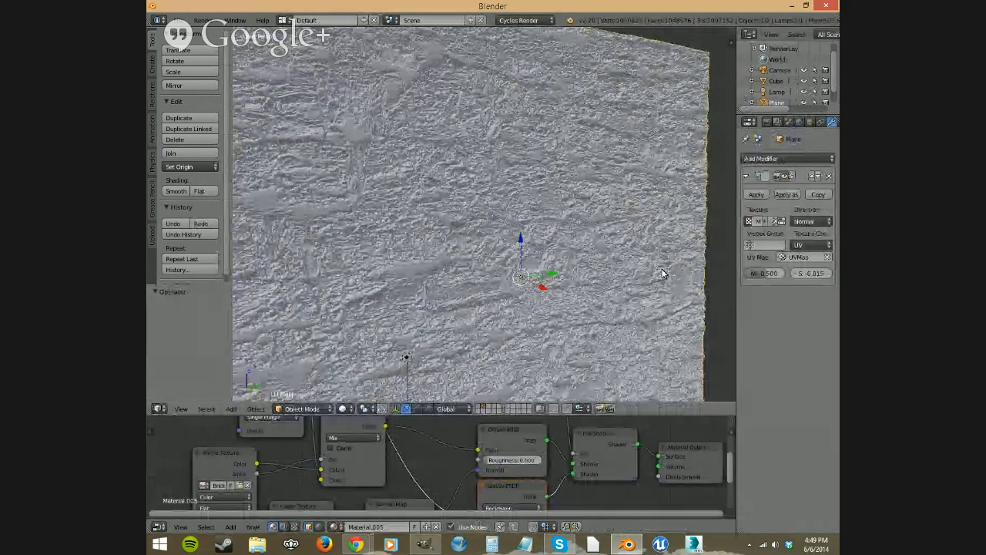
key("ctrl+z")
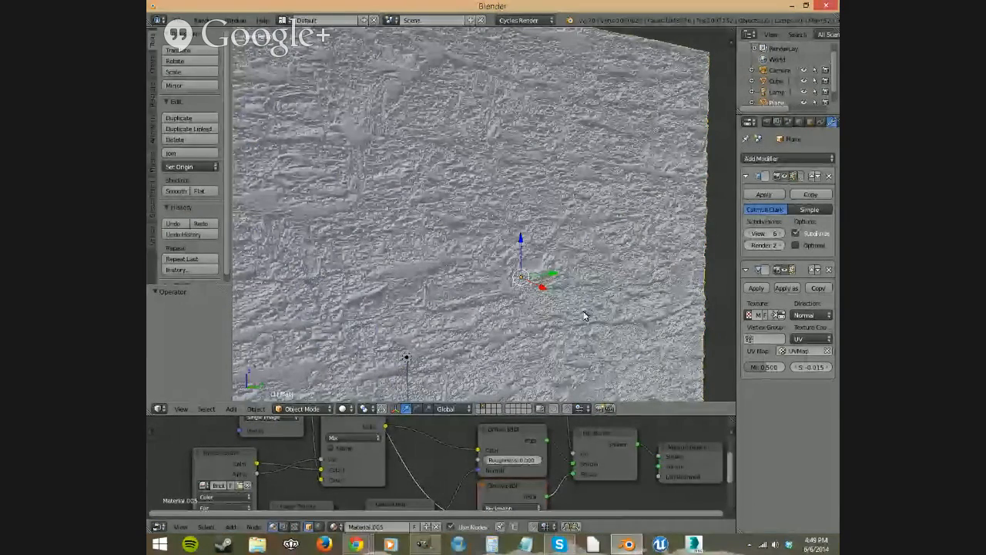
Select the Point lamp and move it horizontally by about -1.148 in X and -1.771 in Y.
scroll(776, 85, "down", 1)
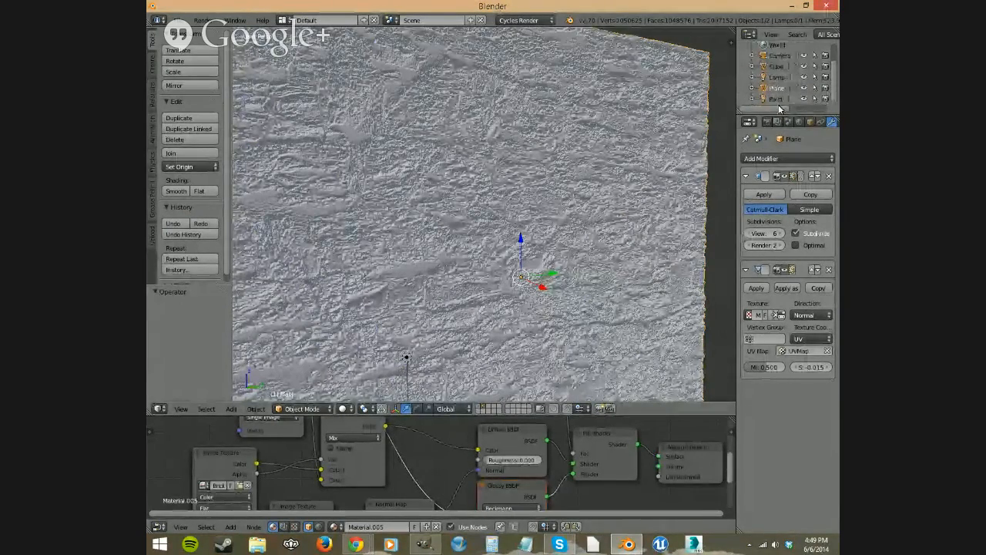
left_click(775, 99)
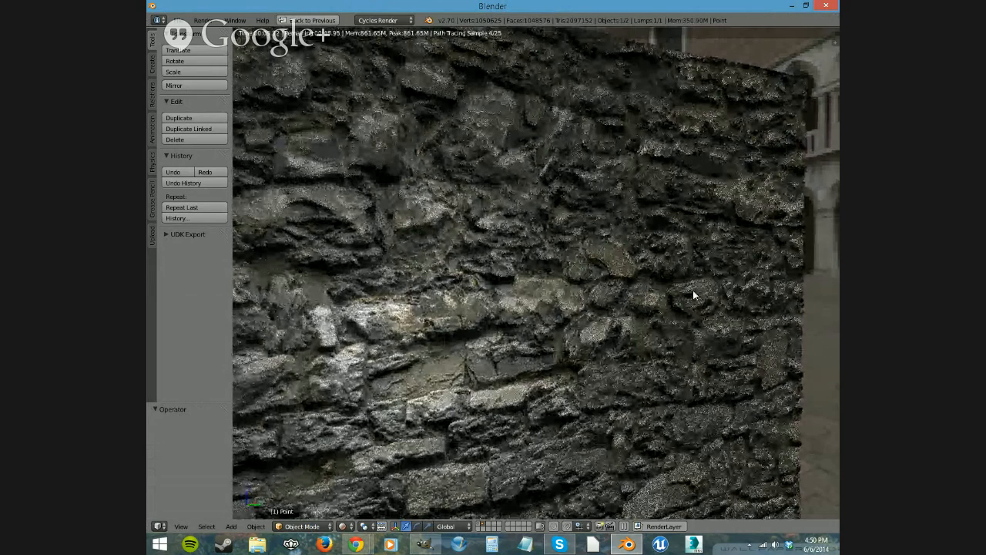
key("g")
key("x")
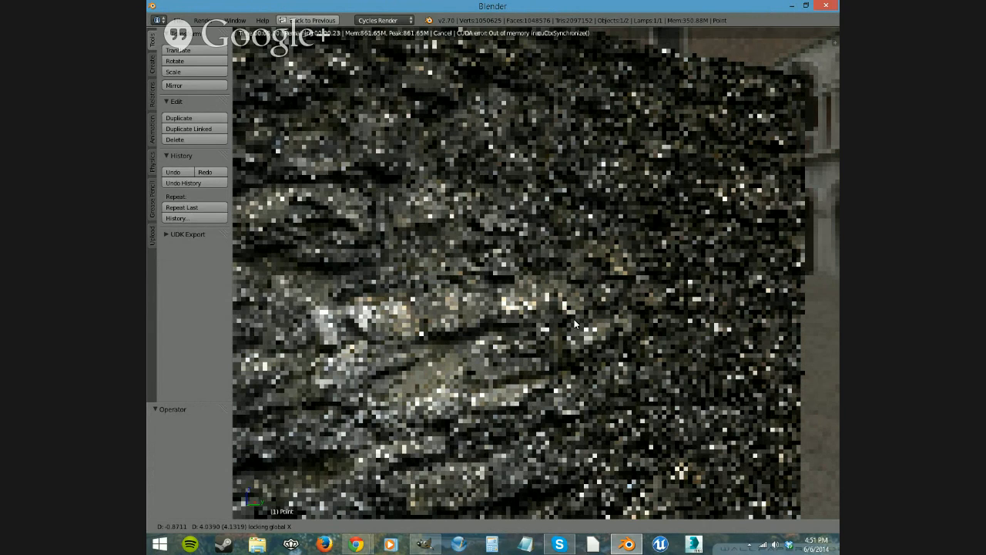
key("shift+z")
left_click(513, 265)
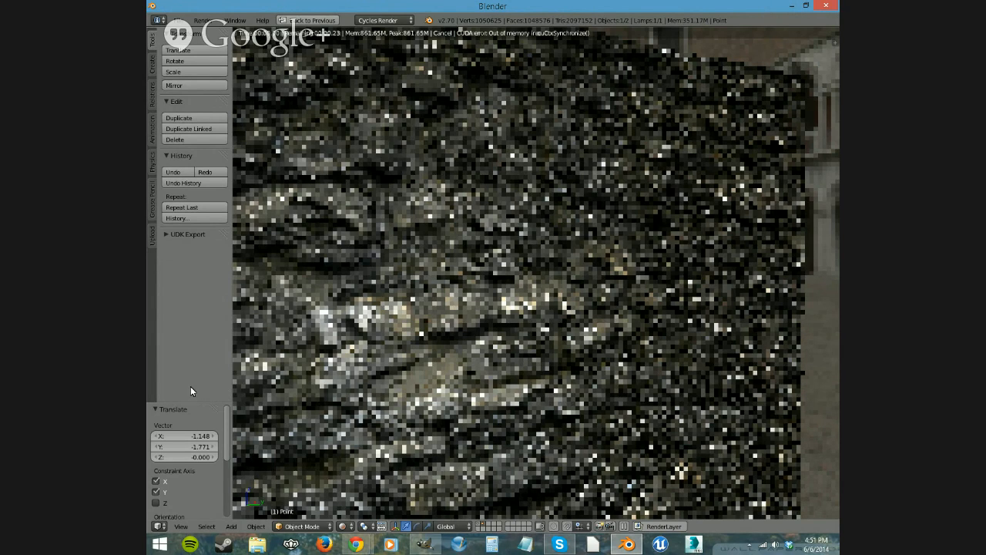
Switch the viewport shading to Solid.
left_click(312, 526)
left_click(318, 531)
left_click(343, 526)
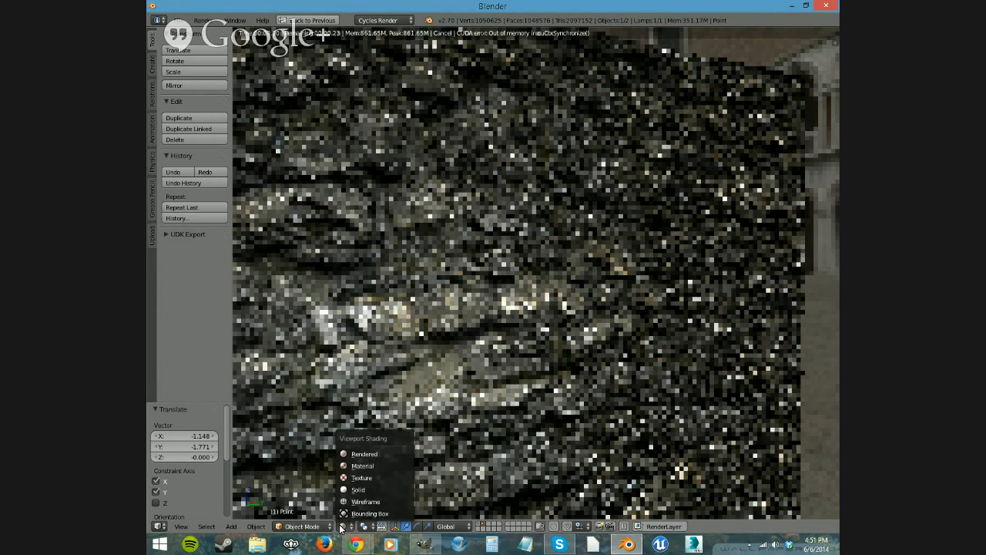
left_click(359, 490)
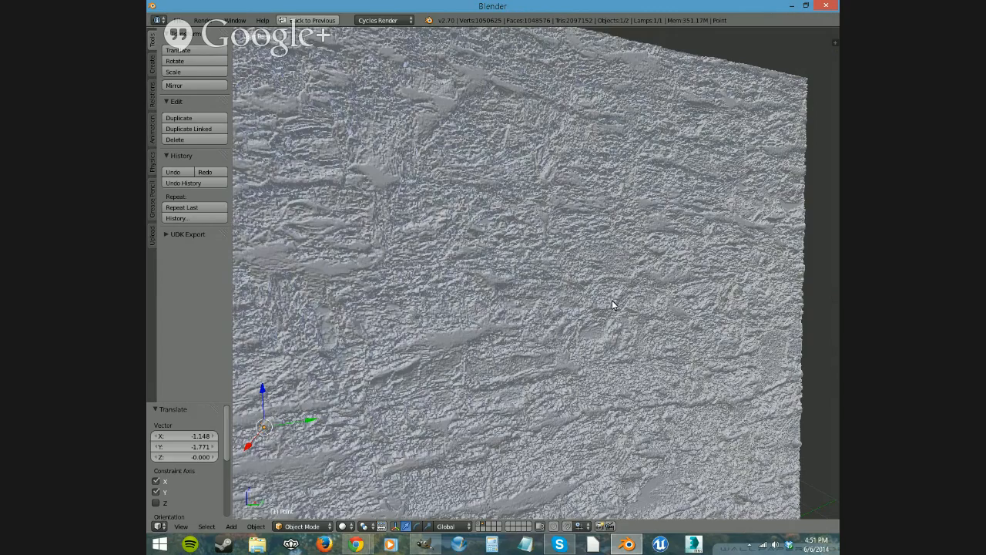
Restore the split layout, select the brick plane and set its Subdivision Surface view subdivisions to 5.
key("ctrl+Up")
middle_click_drag(597, 192, 586, 231)
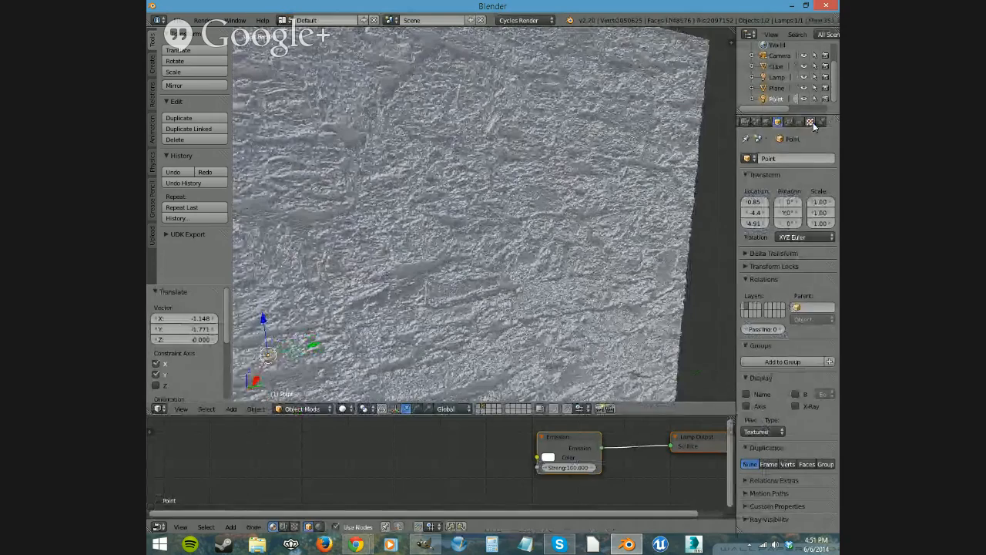
right_click(682, 163)
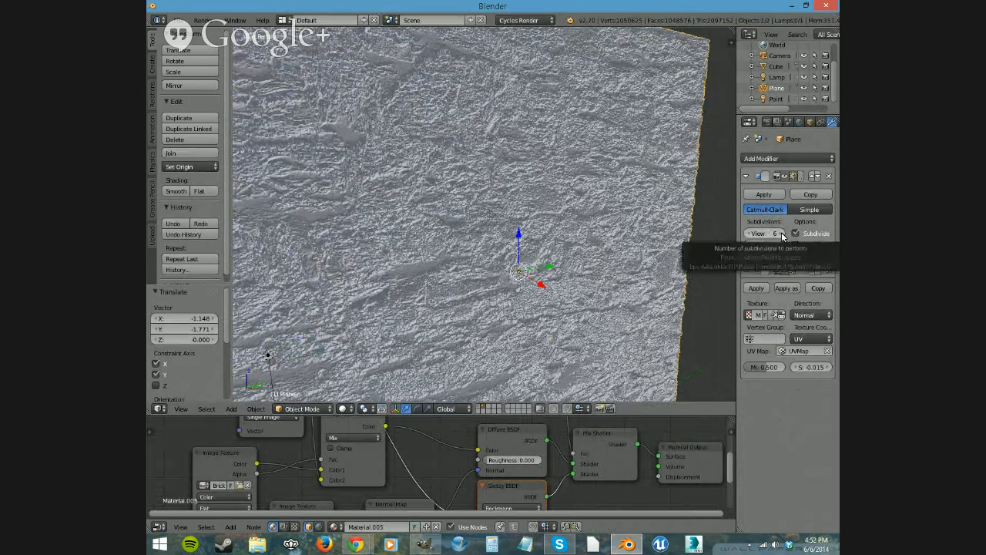
left_click(749, 239)
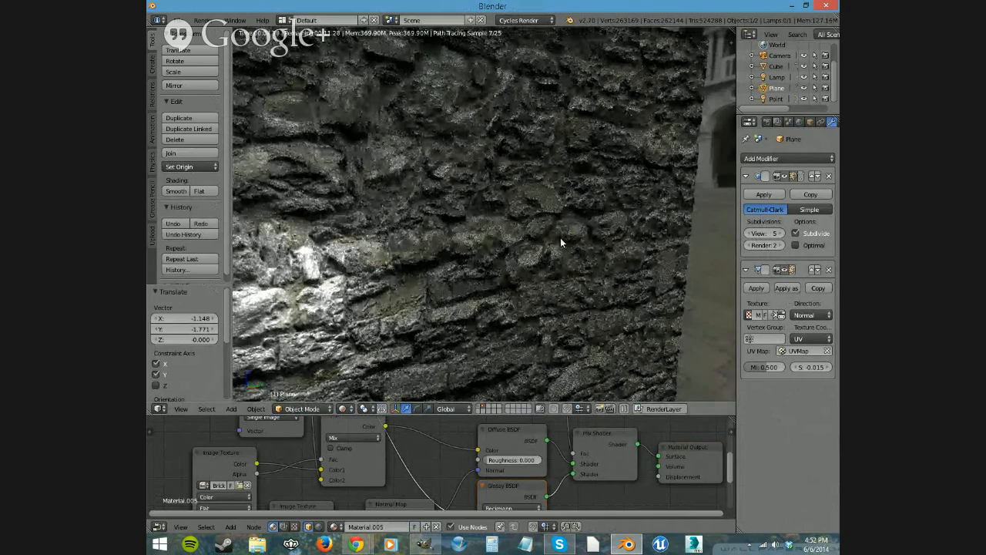
Try moving the Point lamp across the wall with the X axis locked to check the light on the displaced relief.
left_click(776, 99)
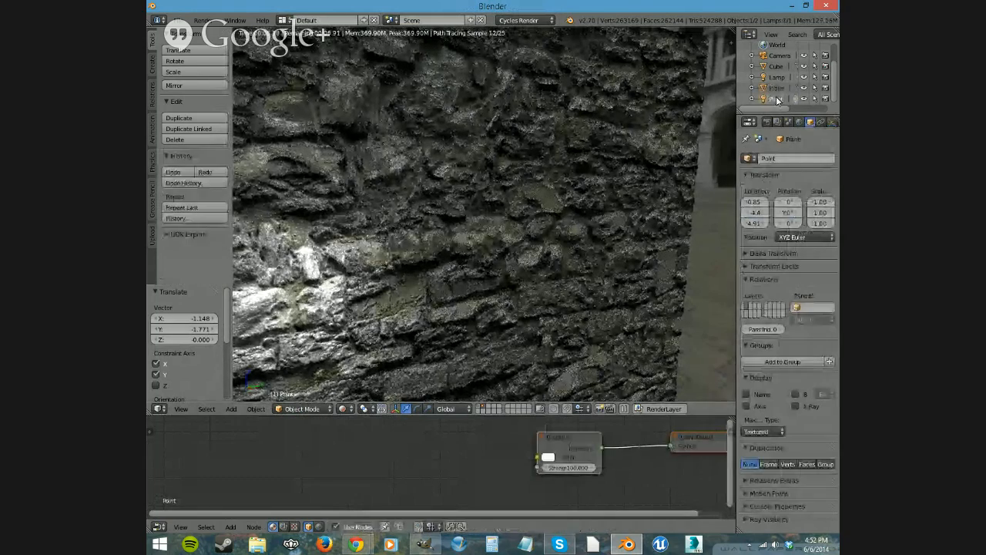
key("g")
key("shift+x")
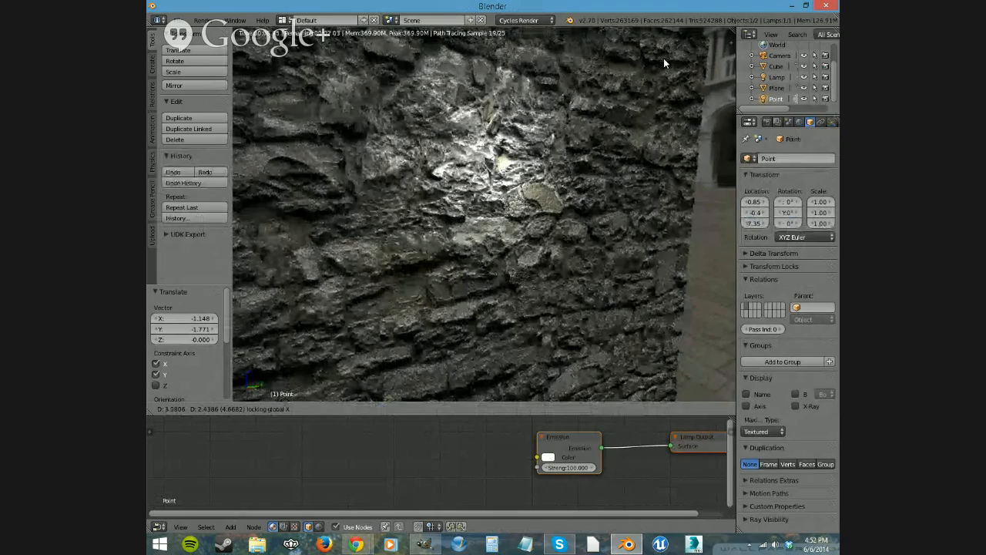
right_click(664, 58)
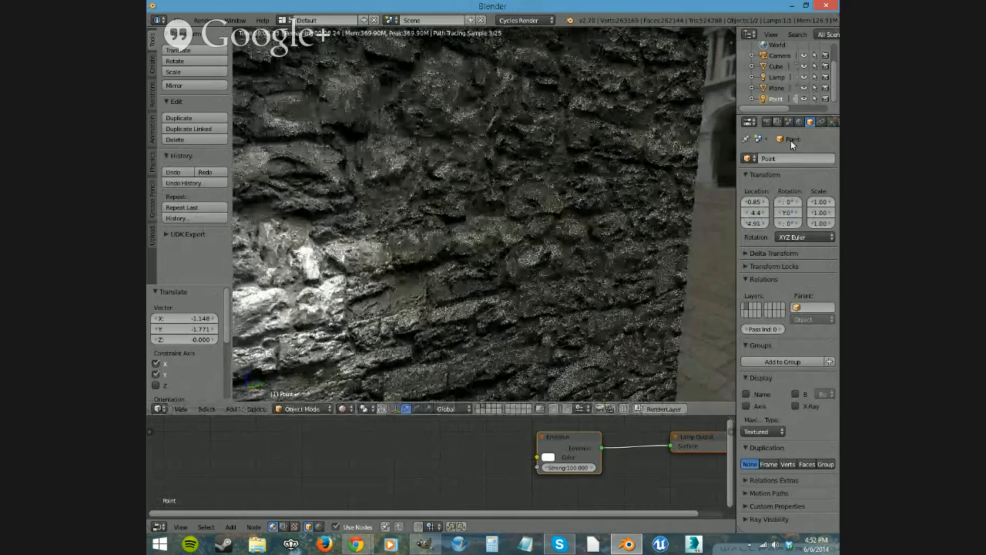
Select the brick plane and remove its Subdivision Surface and Displace modifiers.
right_click(693, 133)
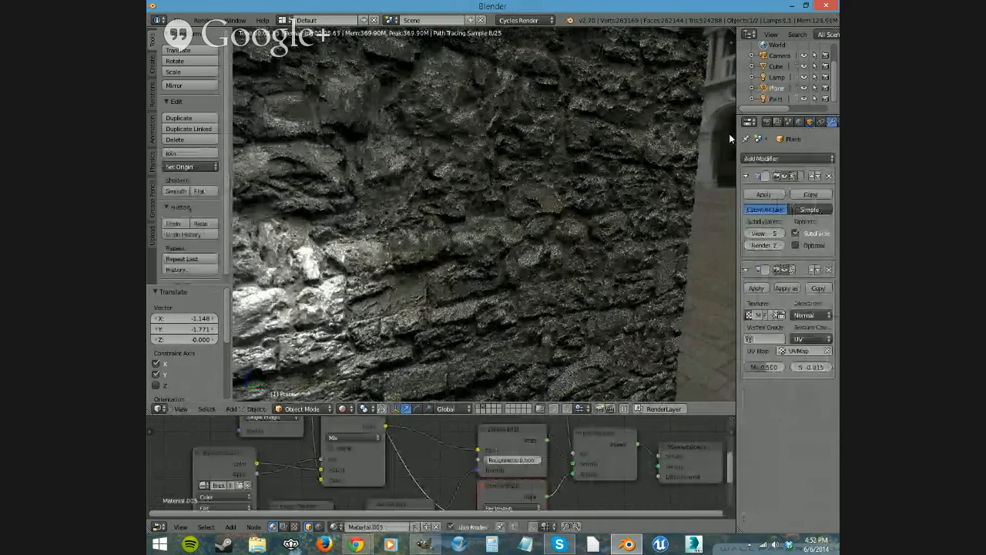
left_click(829, 176)
left_click(829, 175)
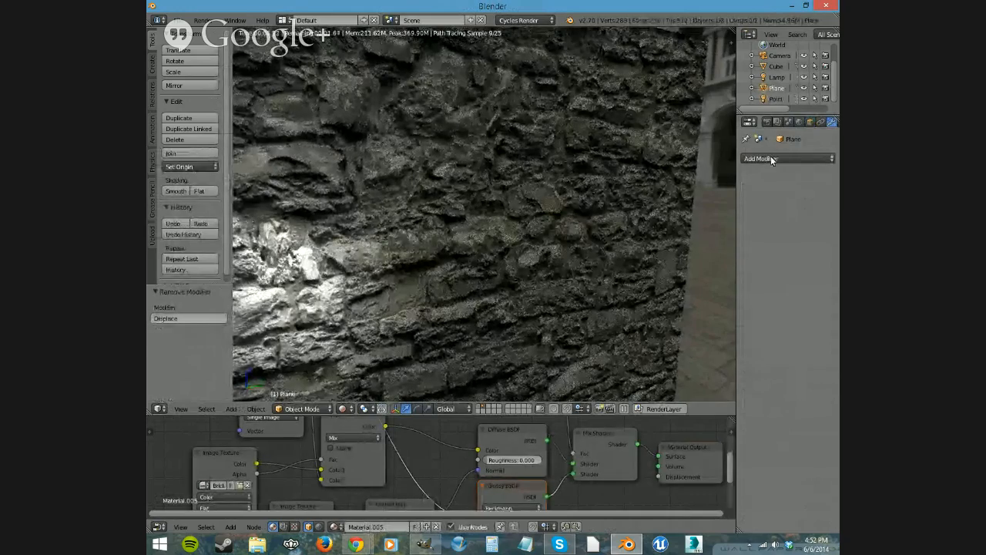
Try moving the Point lamp across the undisplaced wall with the X axis locked to compare the lighting.
left_click(776, 98)
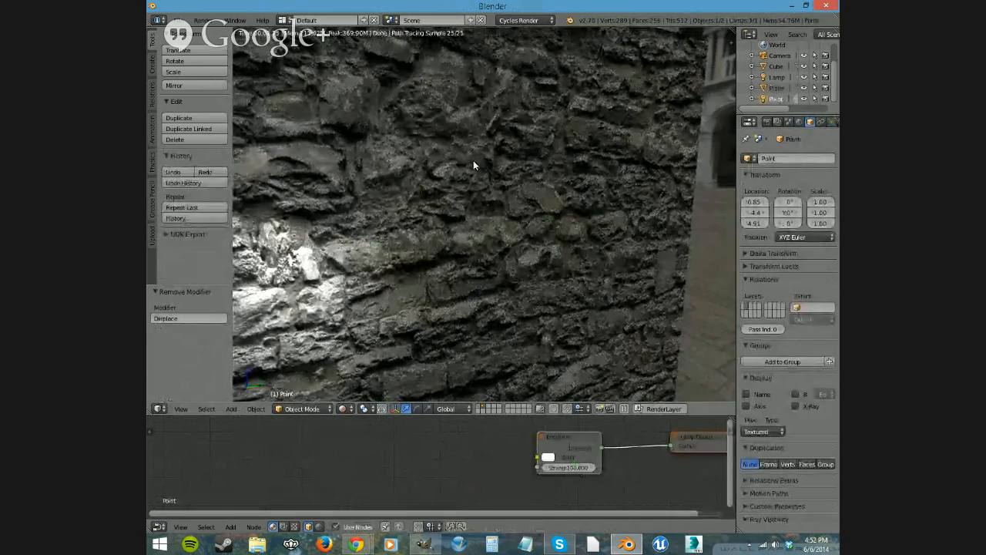
key("g")
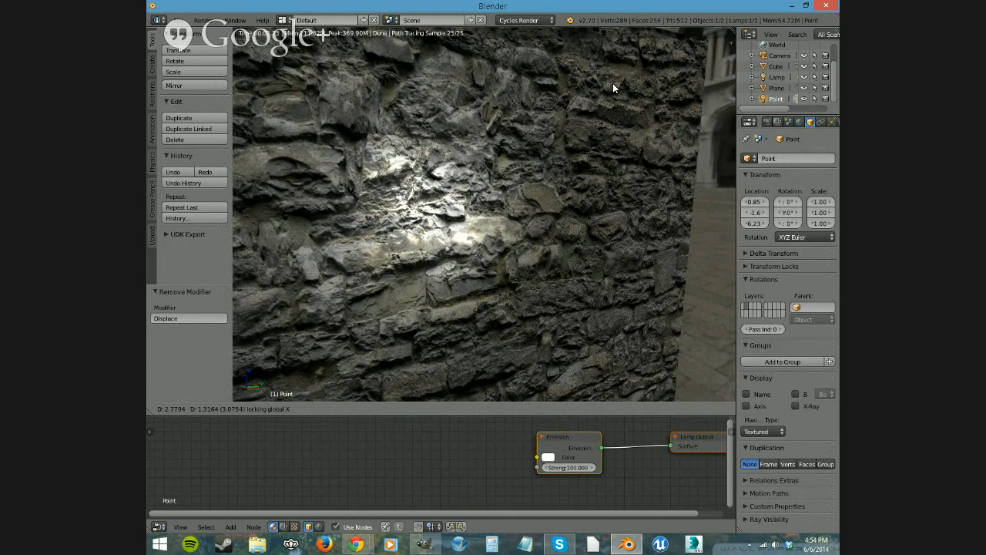
left_click(567, 175)
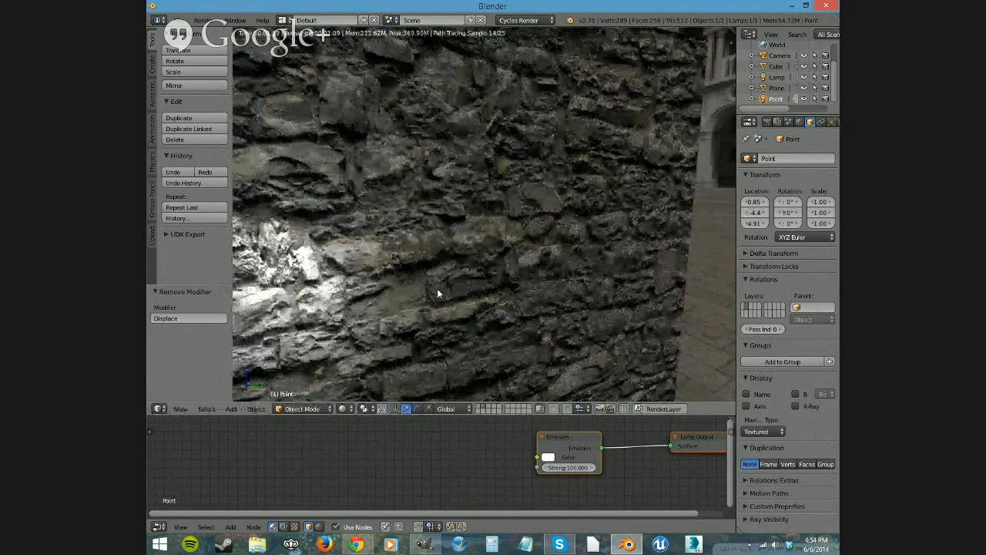